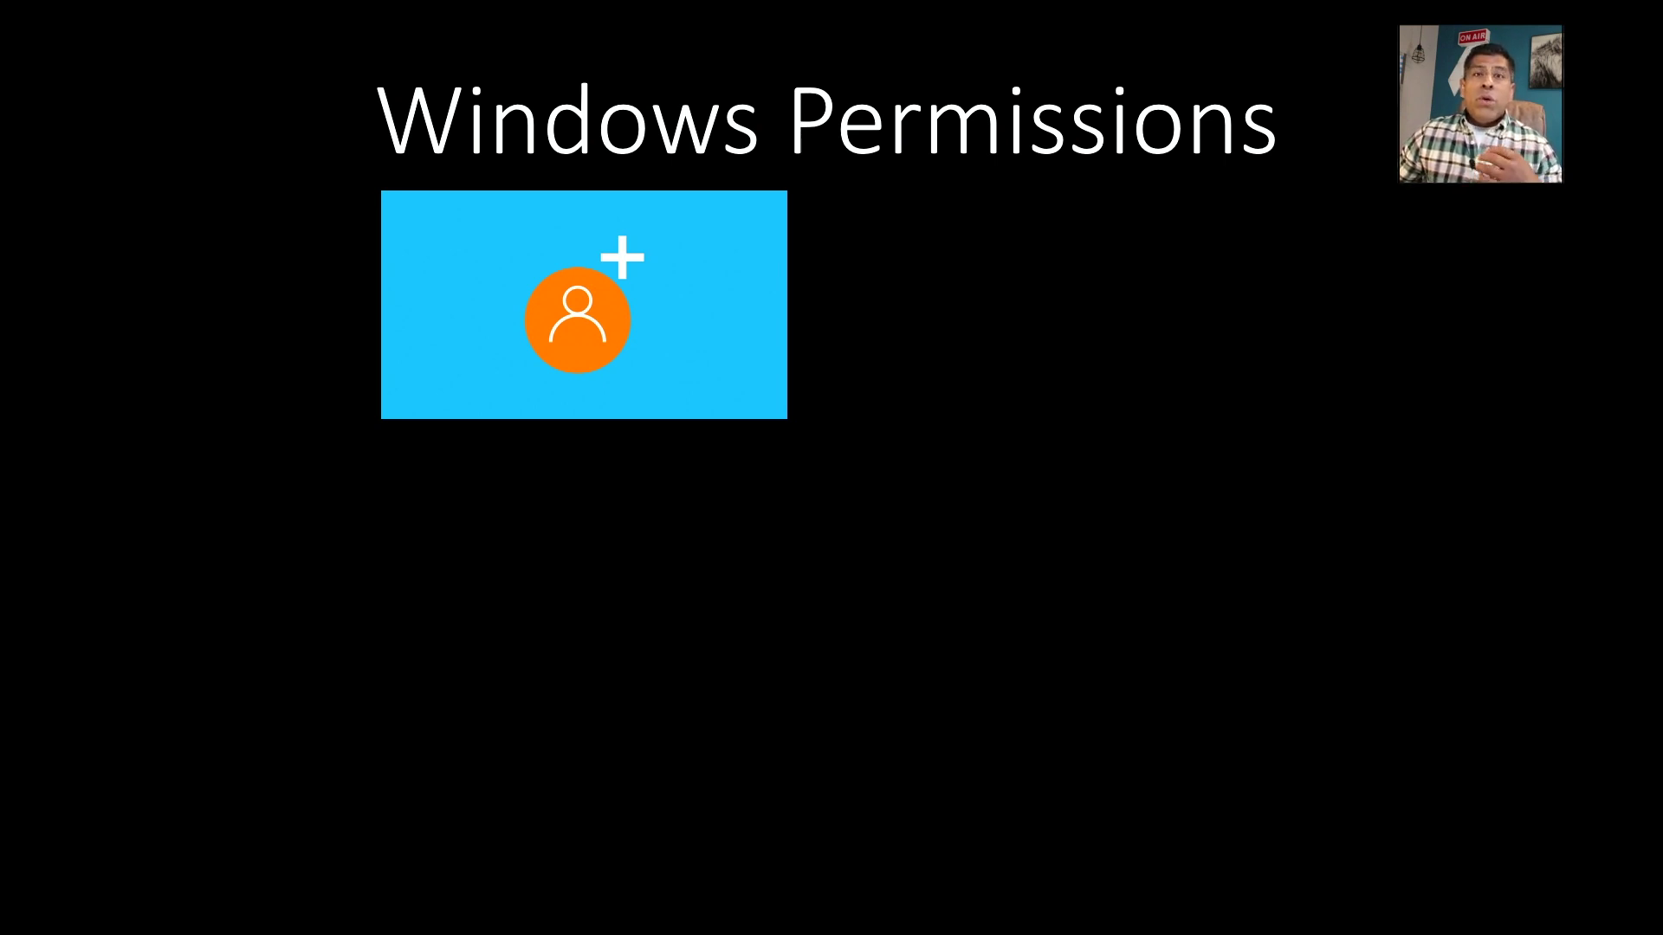
Reveal the new user's username and then its SID on the Windows Permissions slide.
key(Right)
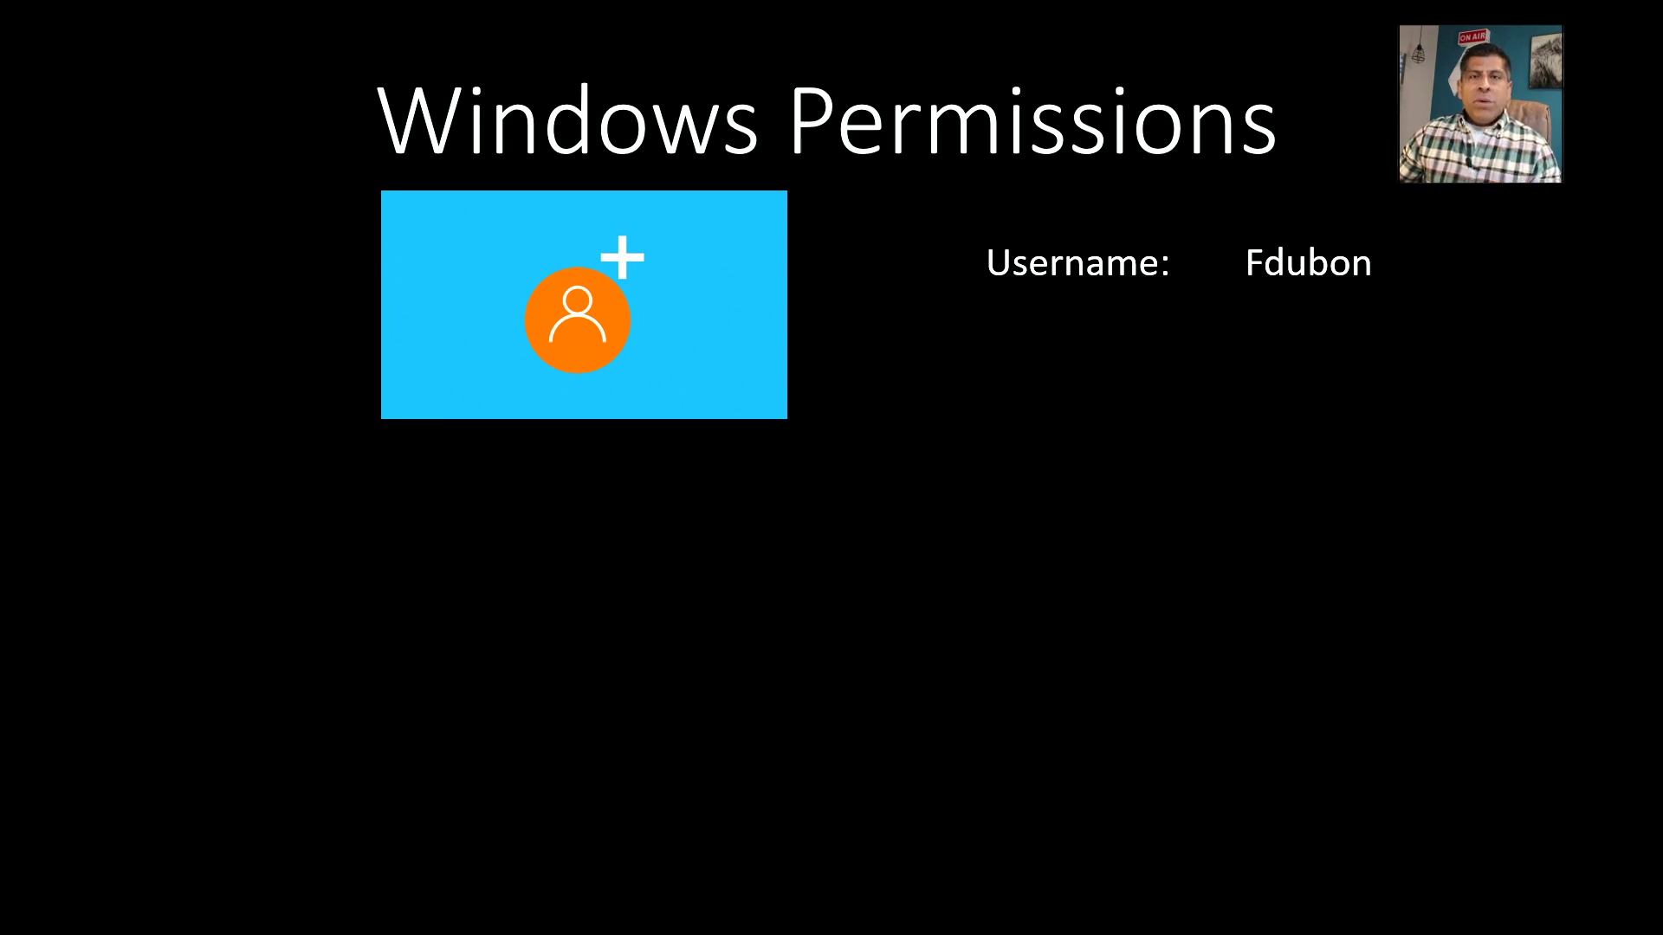
key(Right)
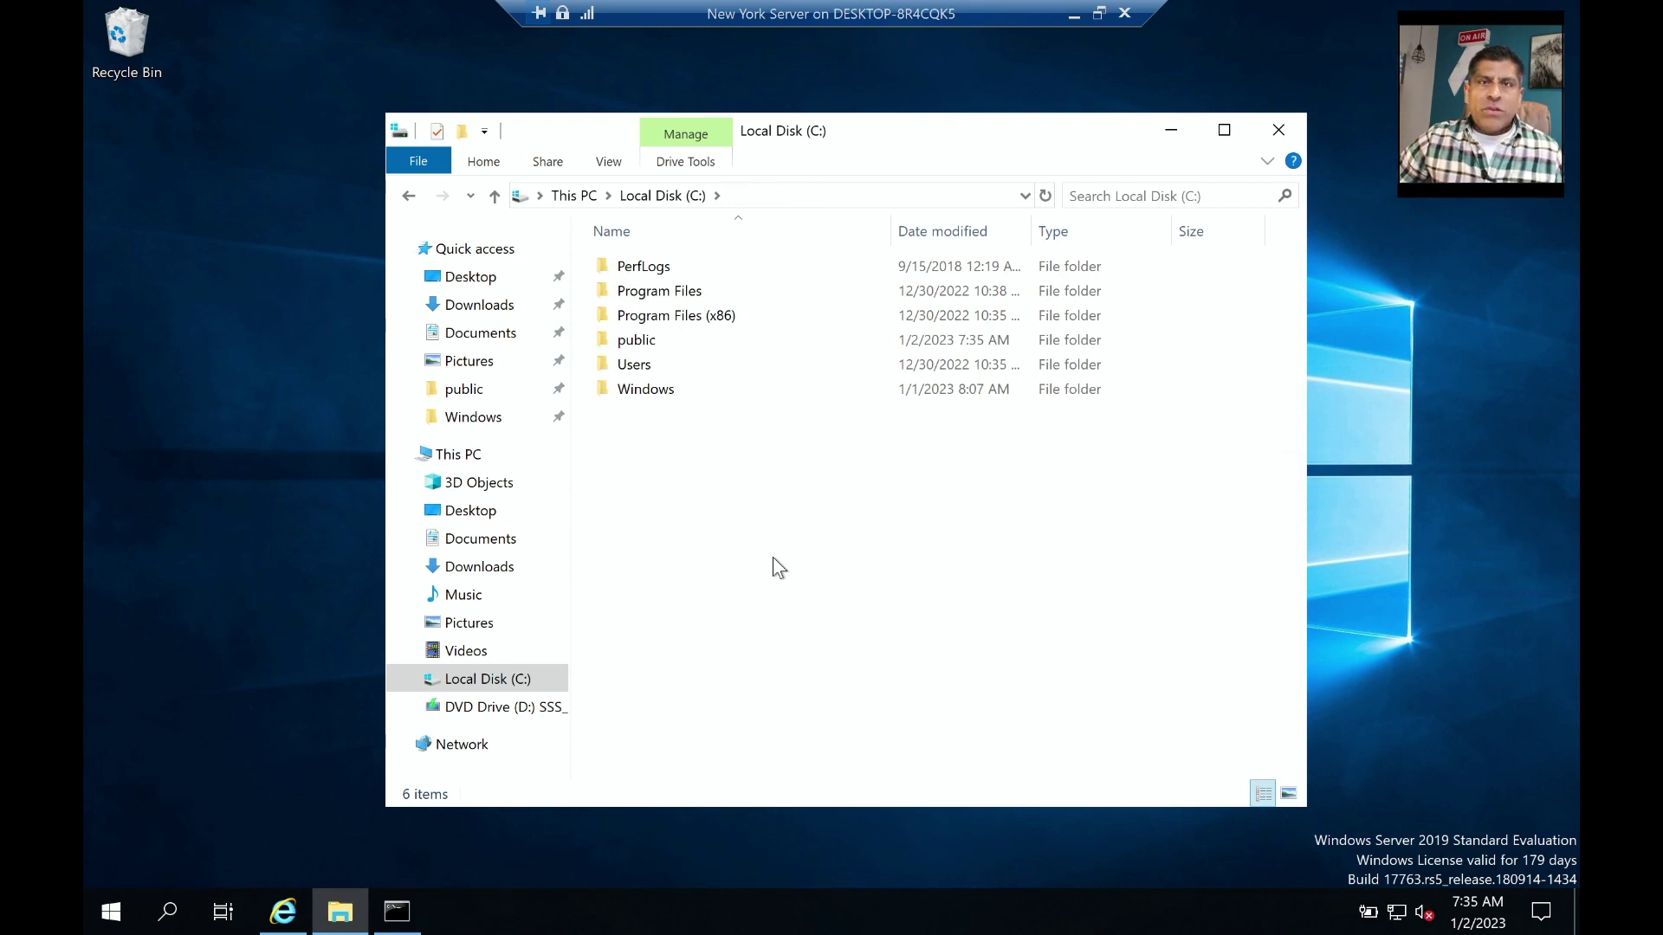
Search 'user' and open the Users list in Local Users and Groups (lusrmgr).
click(170, 913)
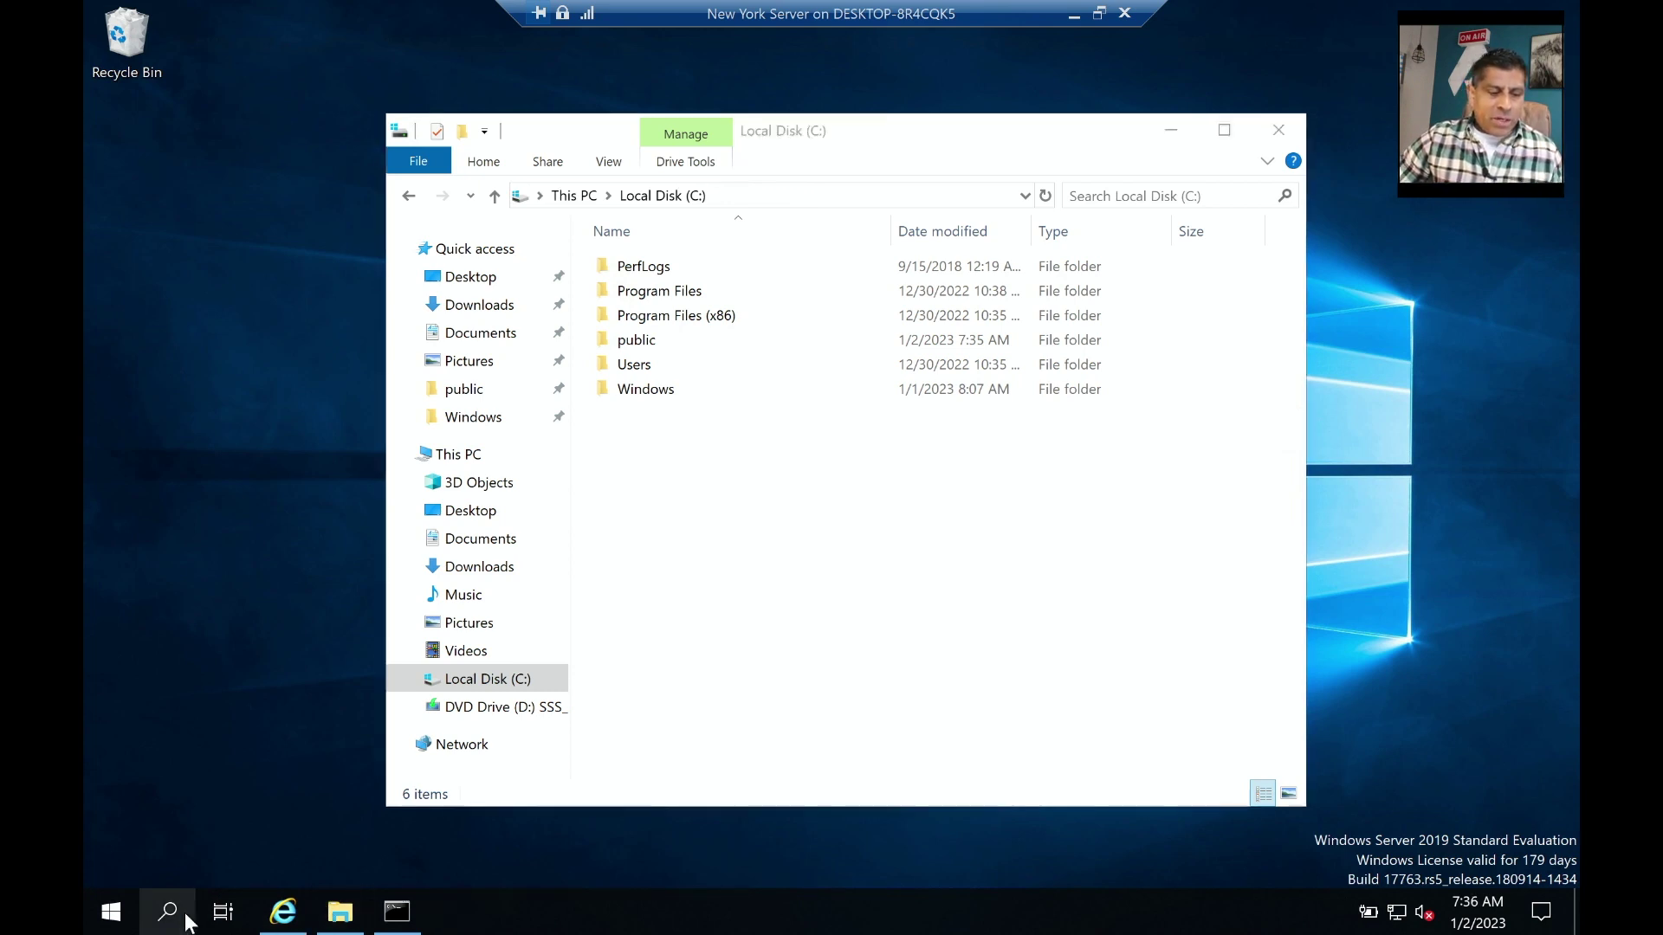
text(user)
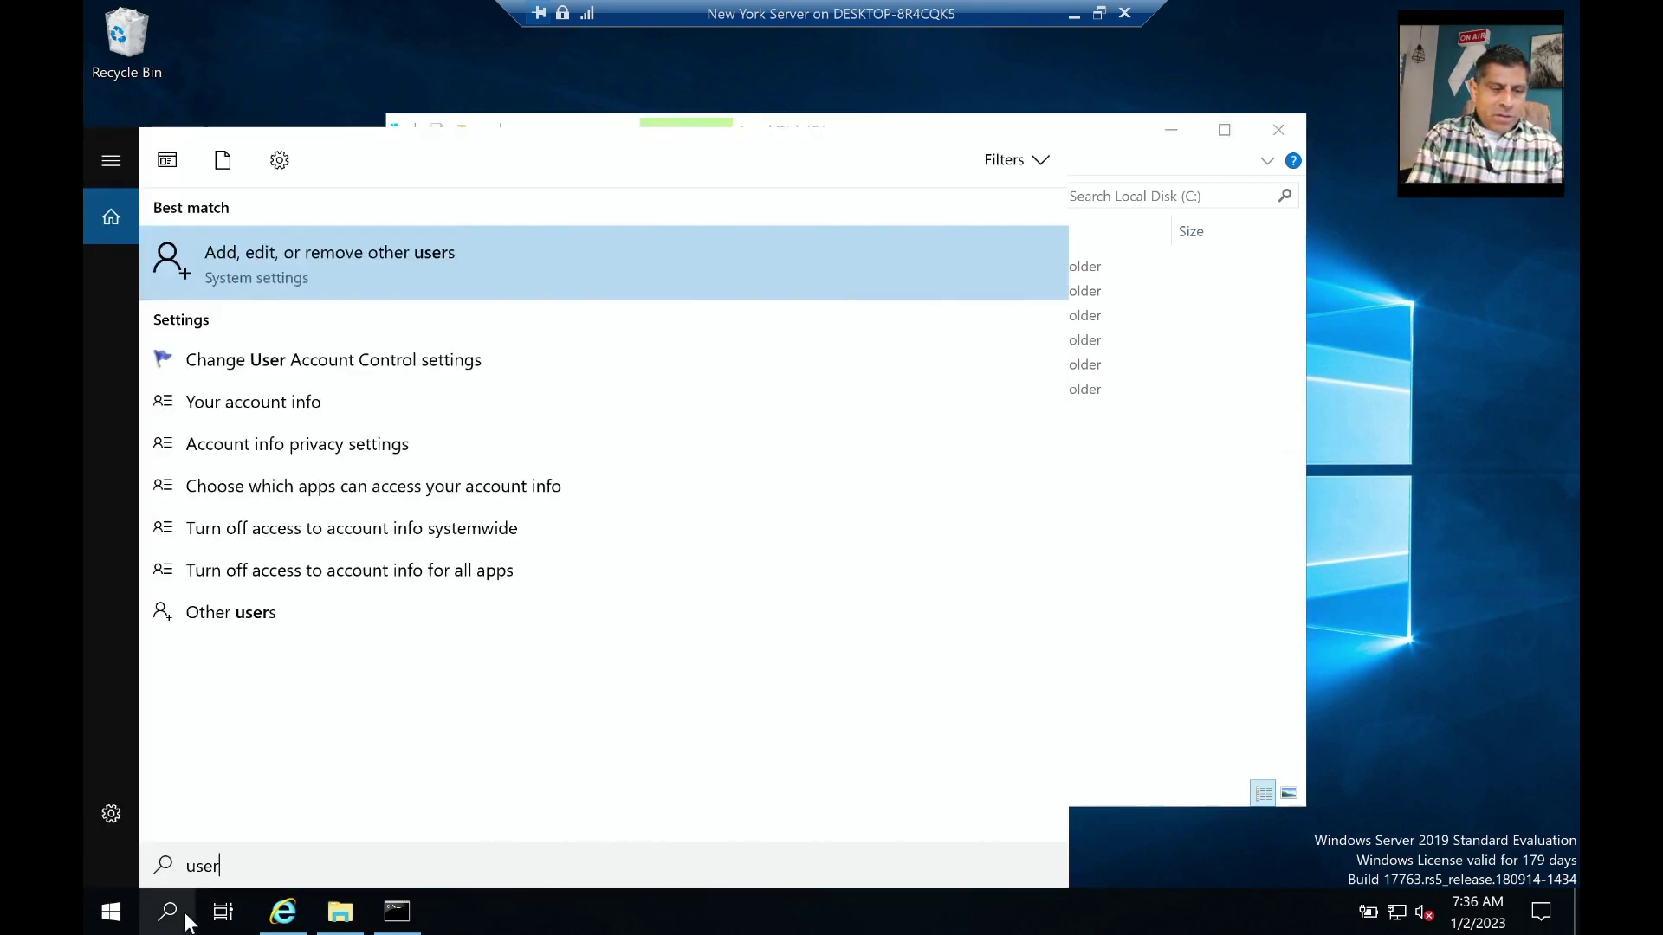
click(269, 250)
click(532, 248)
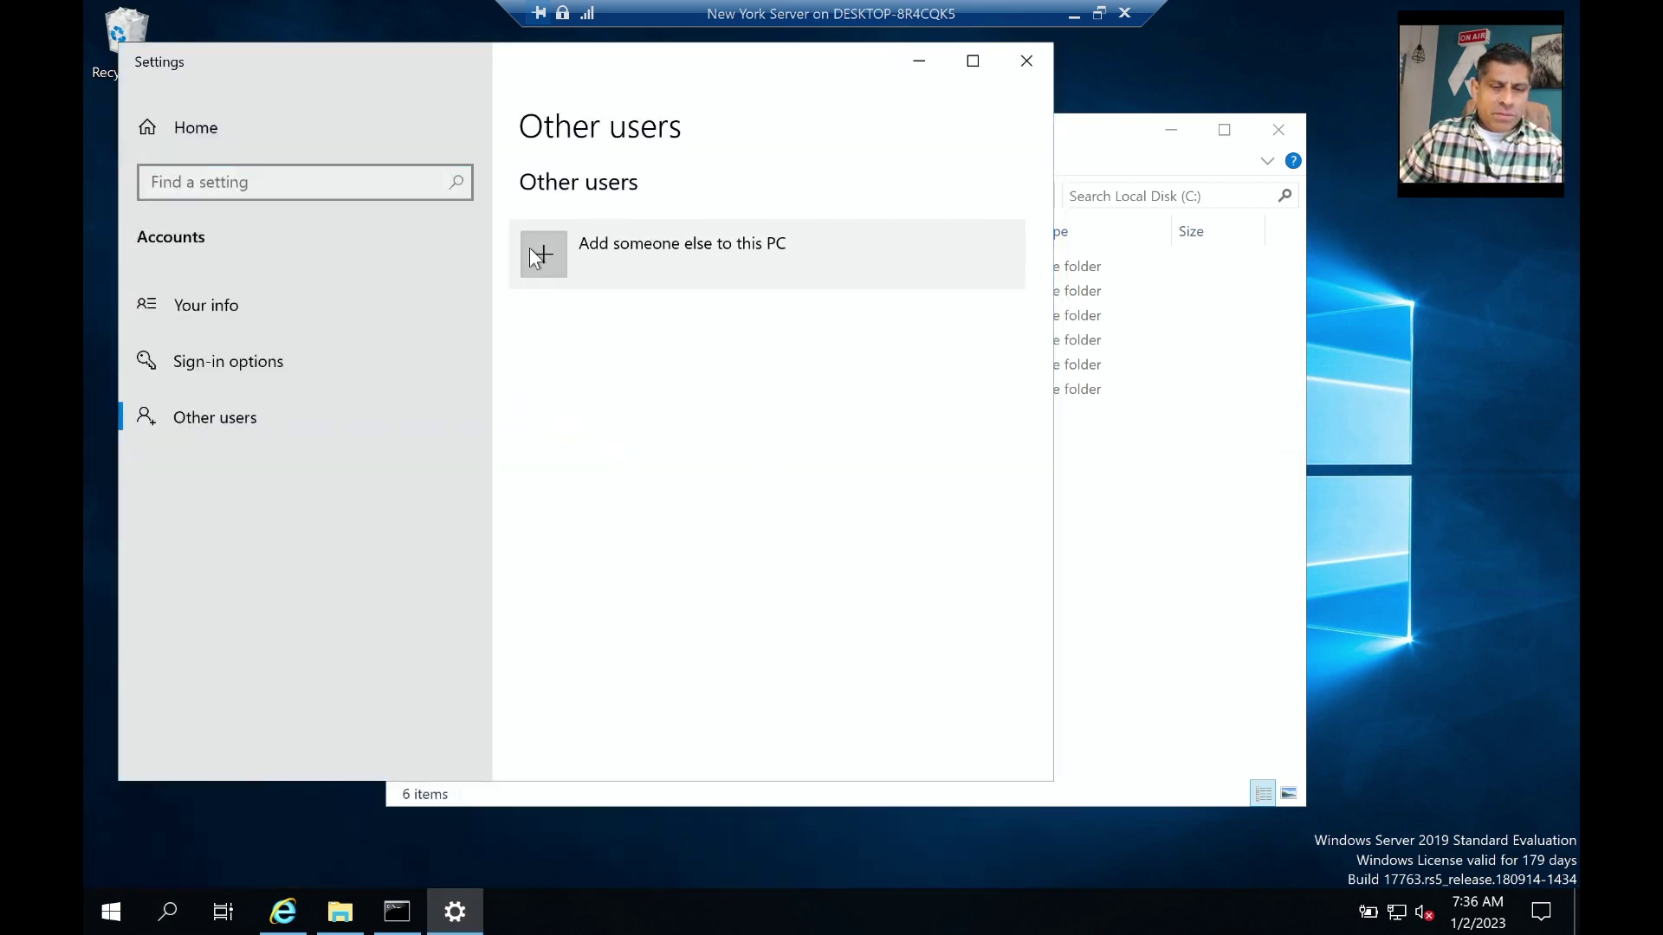
double_click(579, 174)
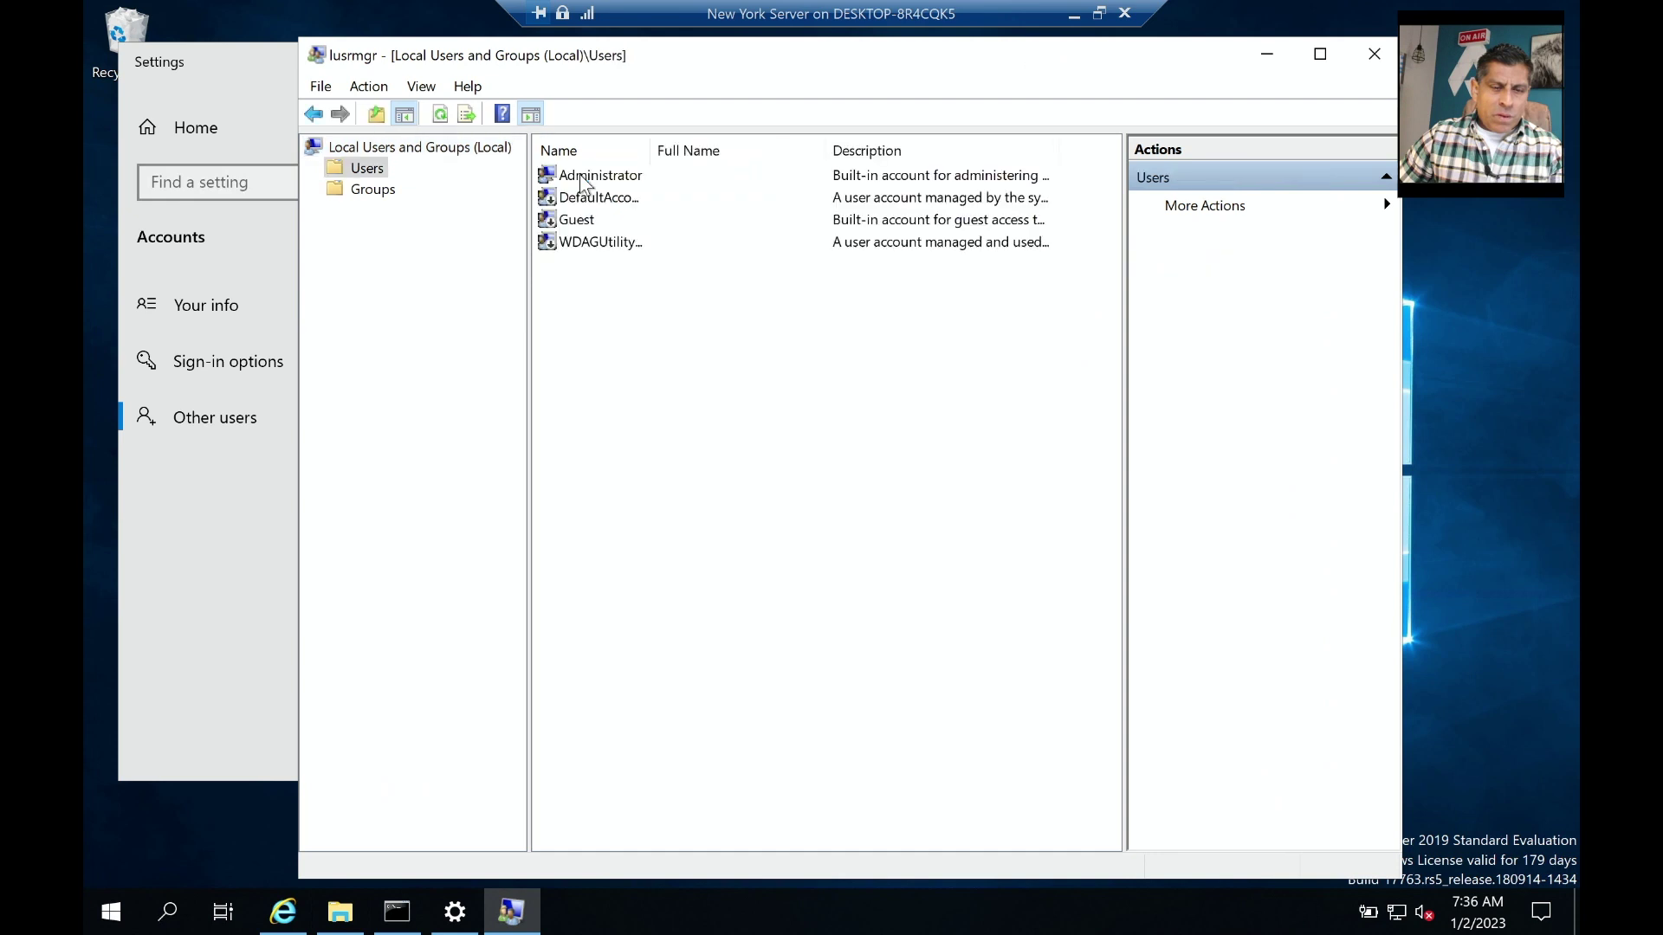
Create the new local user with full name and password, set to never expire.
right_click(584, 288)
click(627, 304)
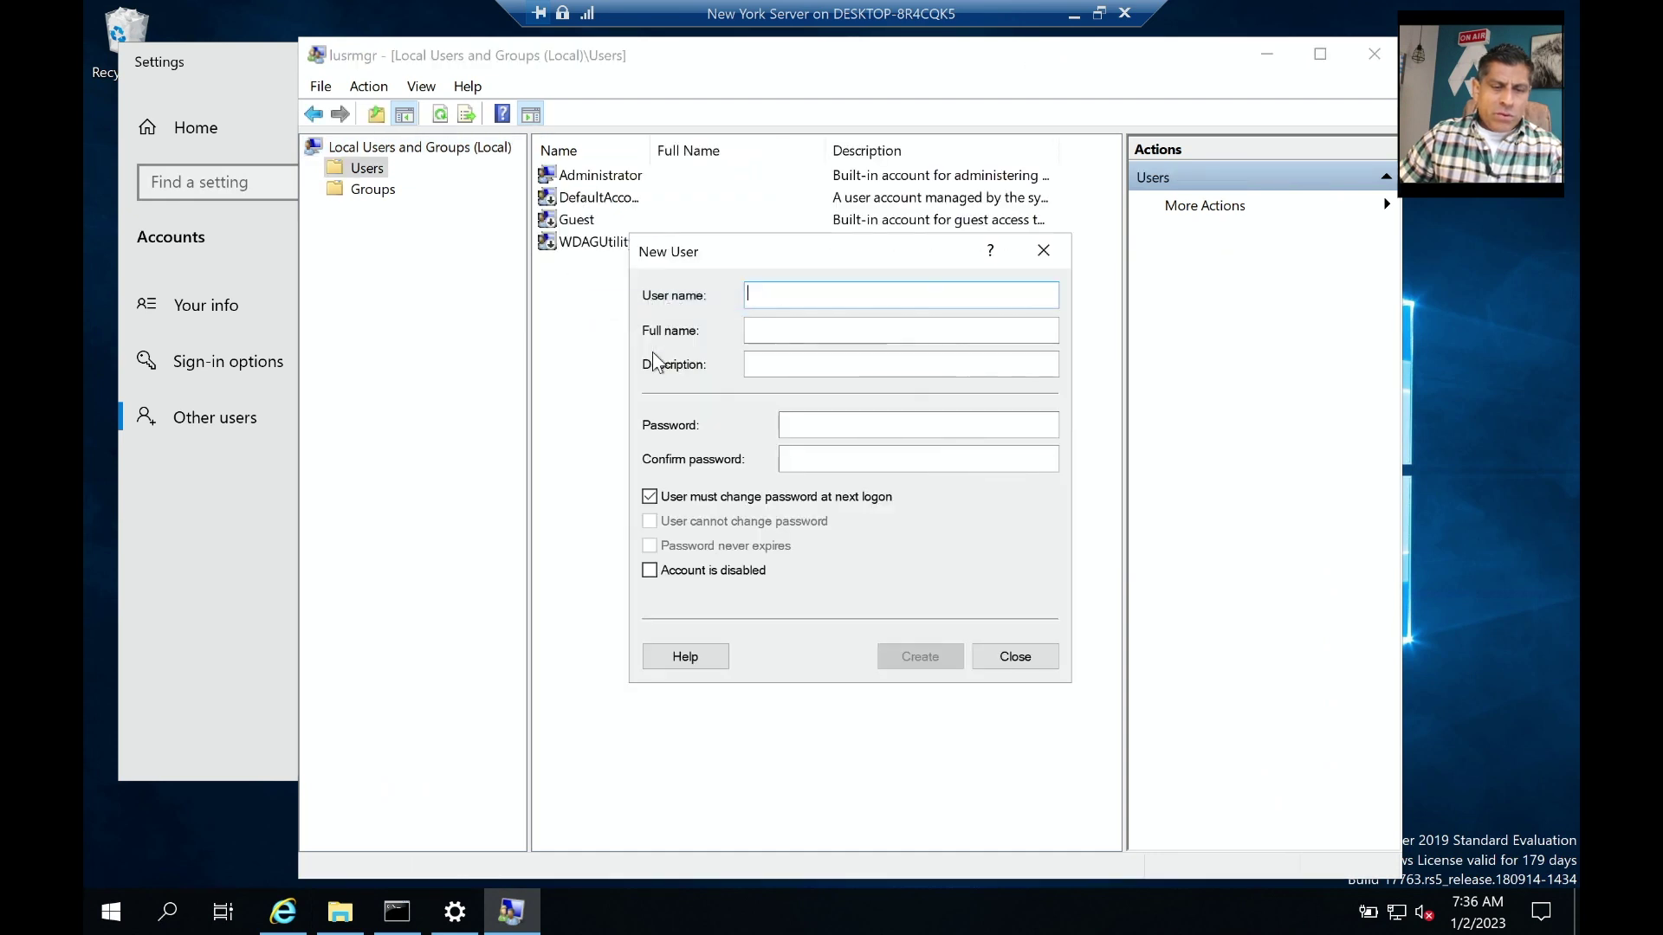
click(748, 330)
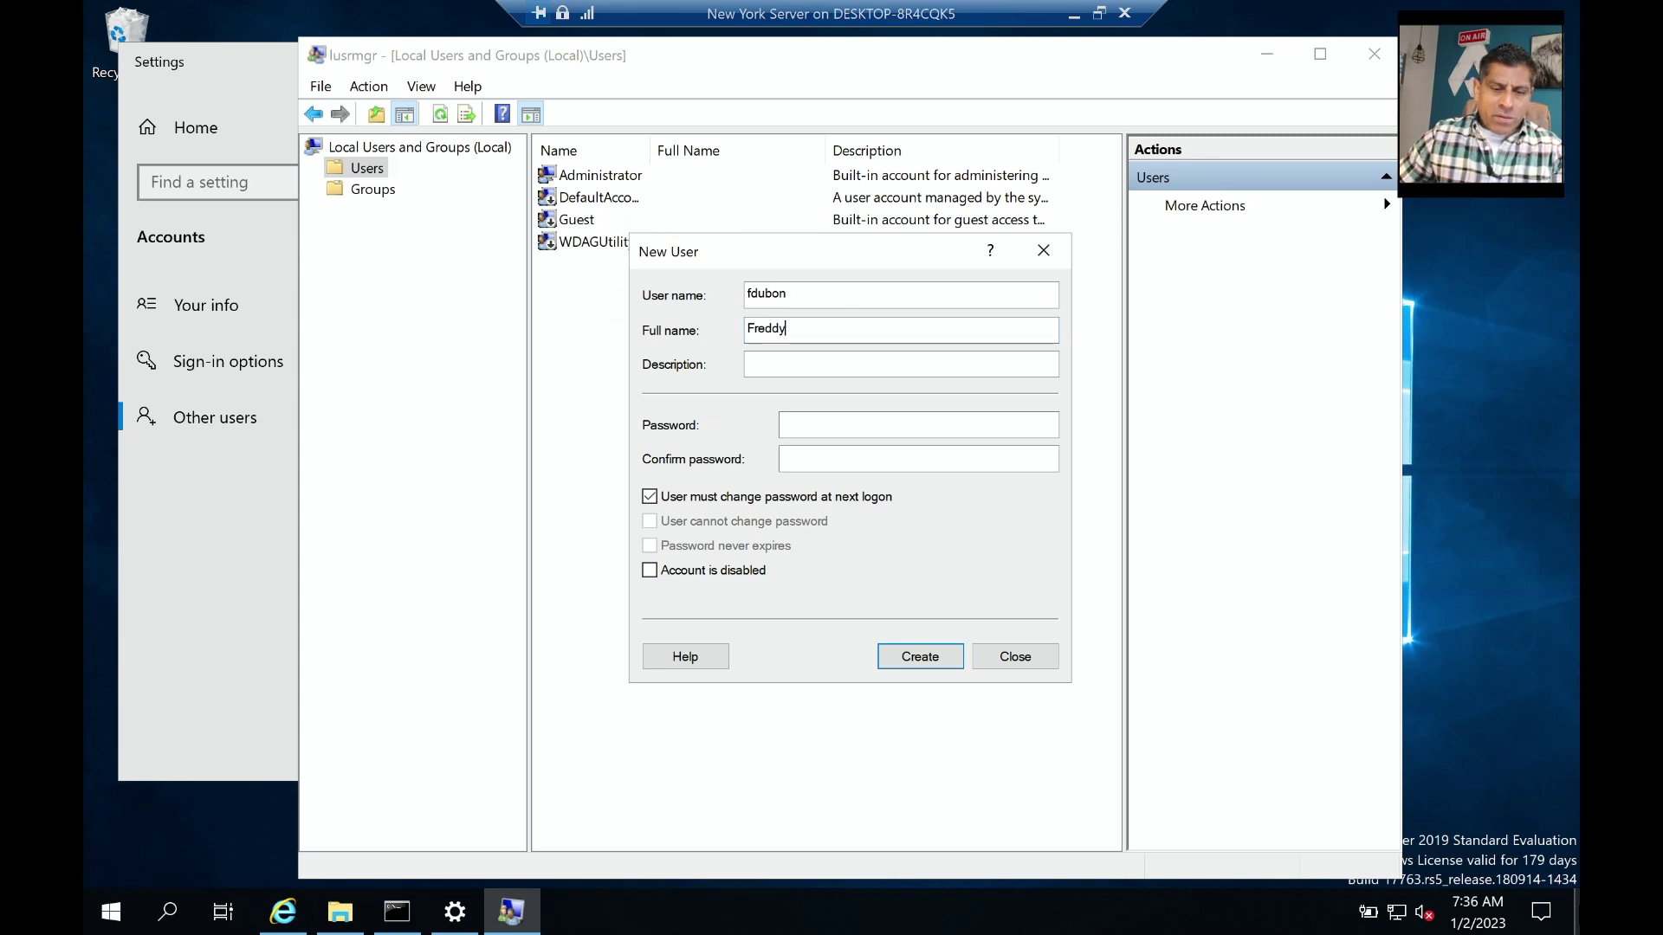
click(873, 433)
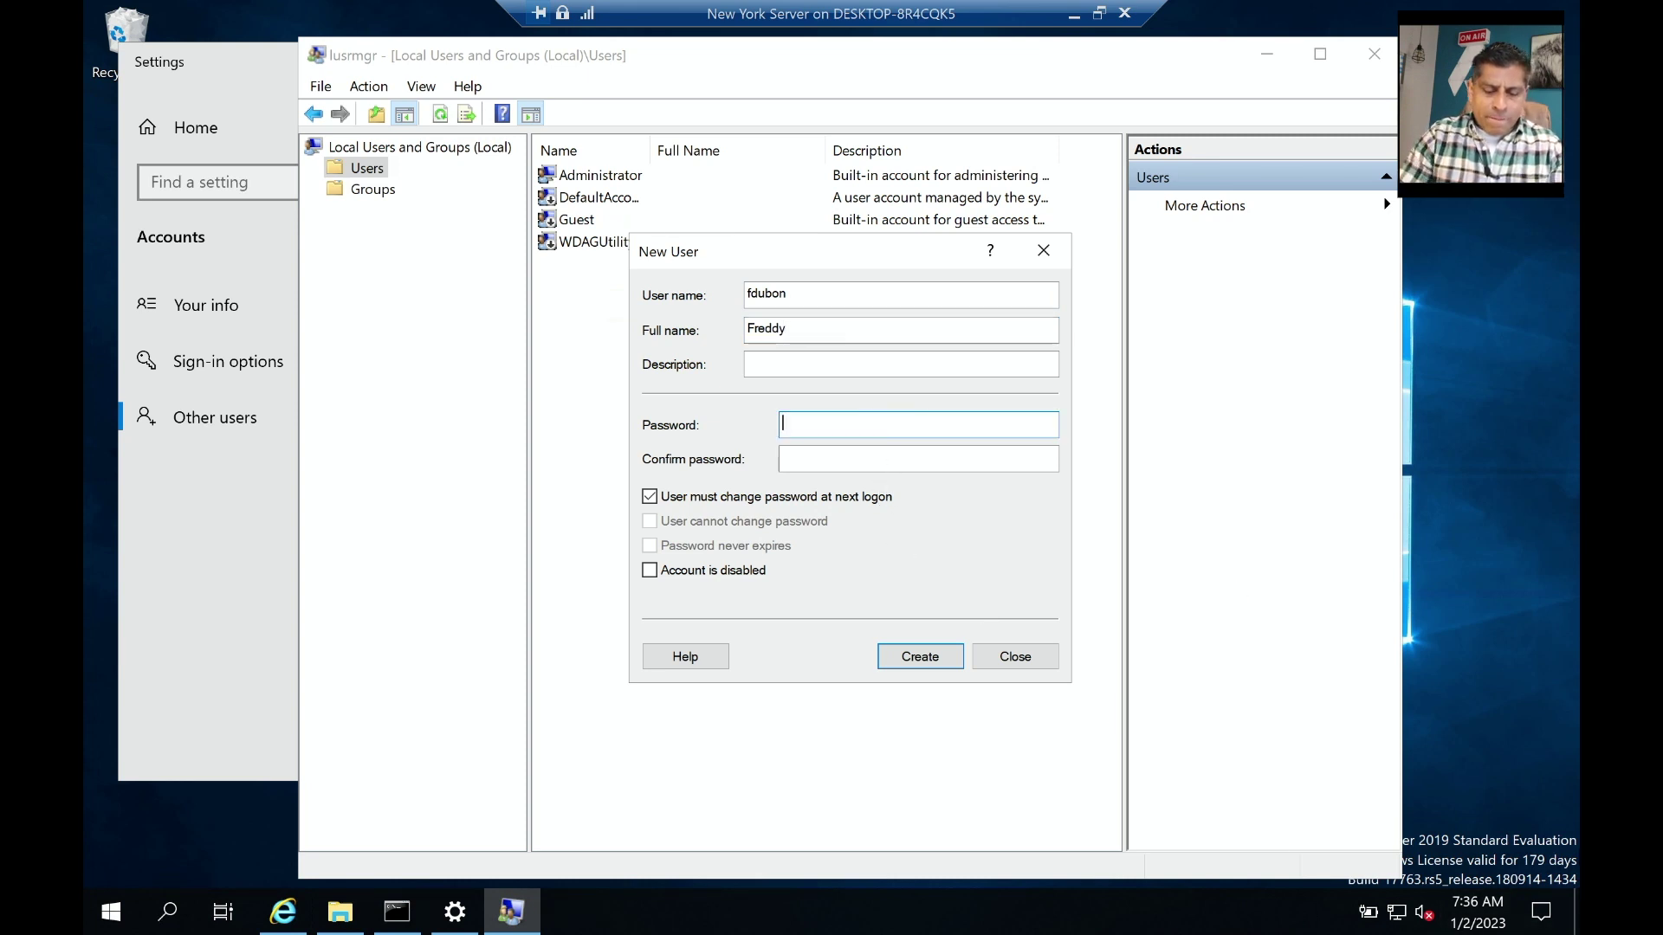
text(••••••••)
key(Tab)
text(••••)
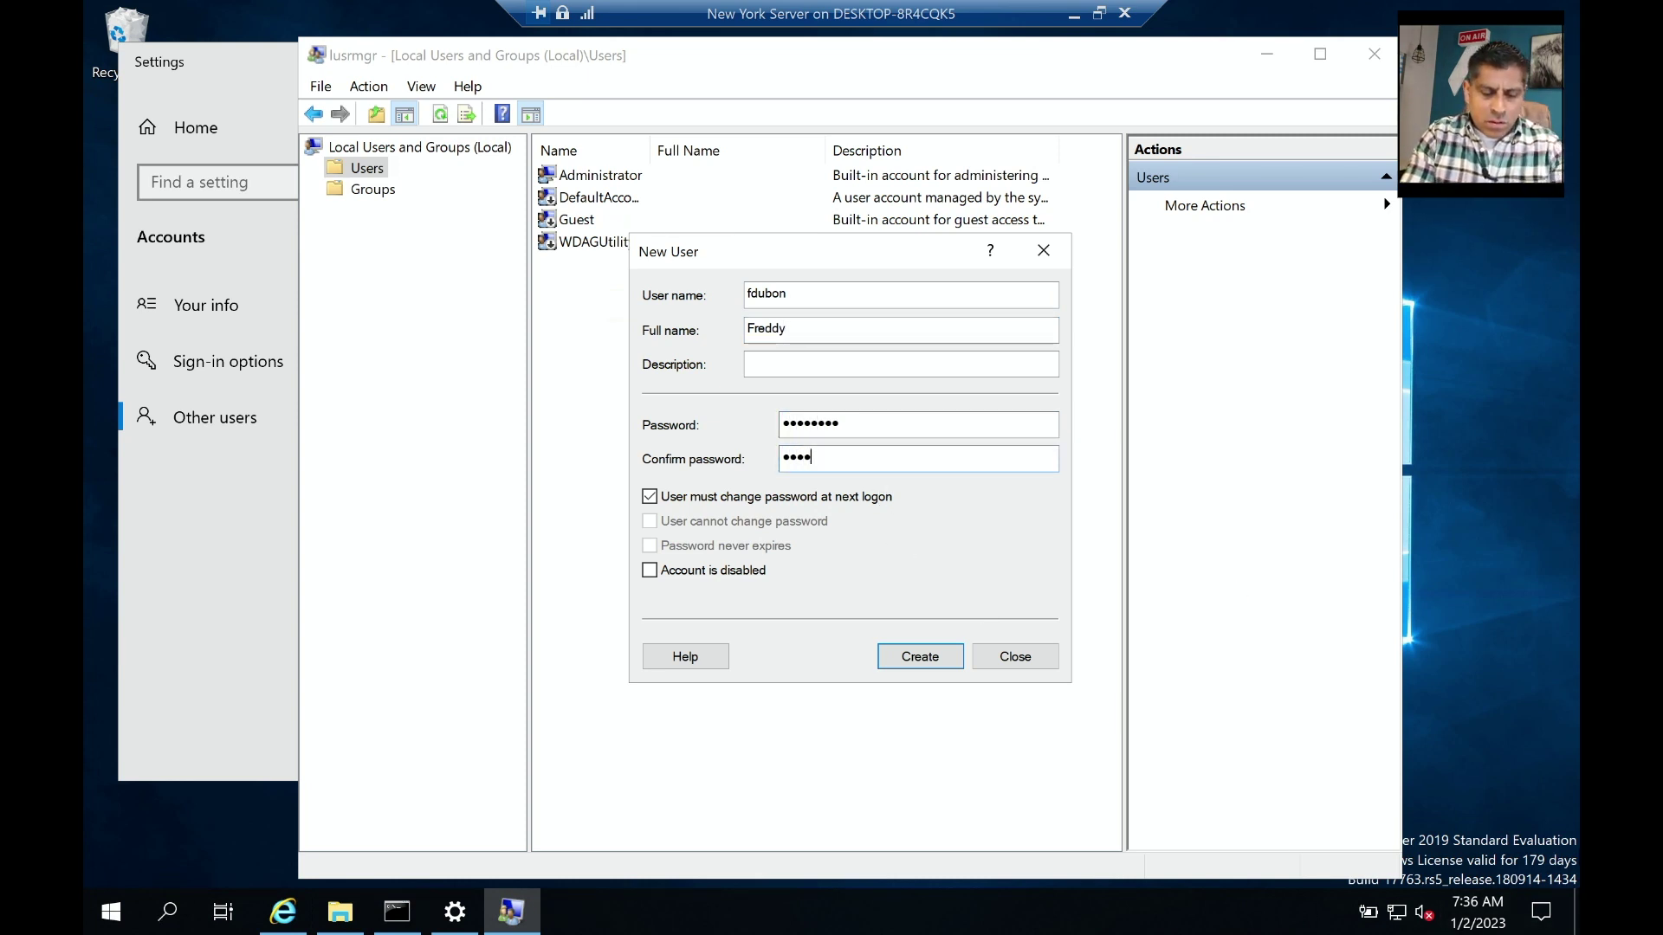
text(••••)
click(650, 496)
click(650, 546)
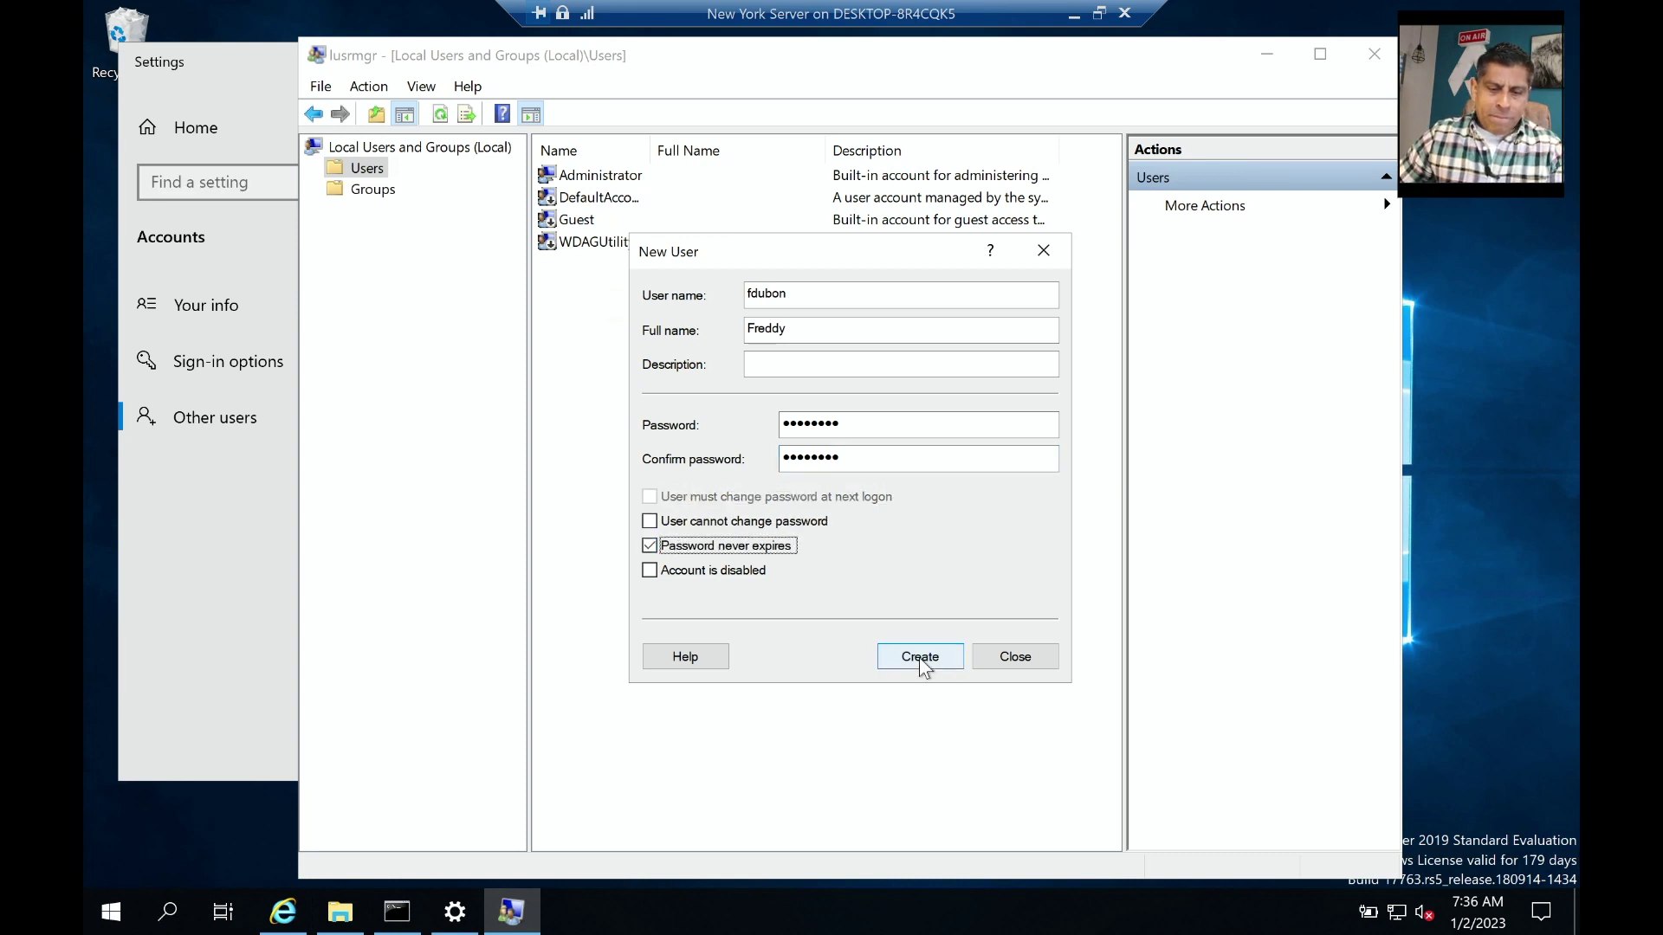
click(919, 656)
click(1015, 657)
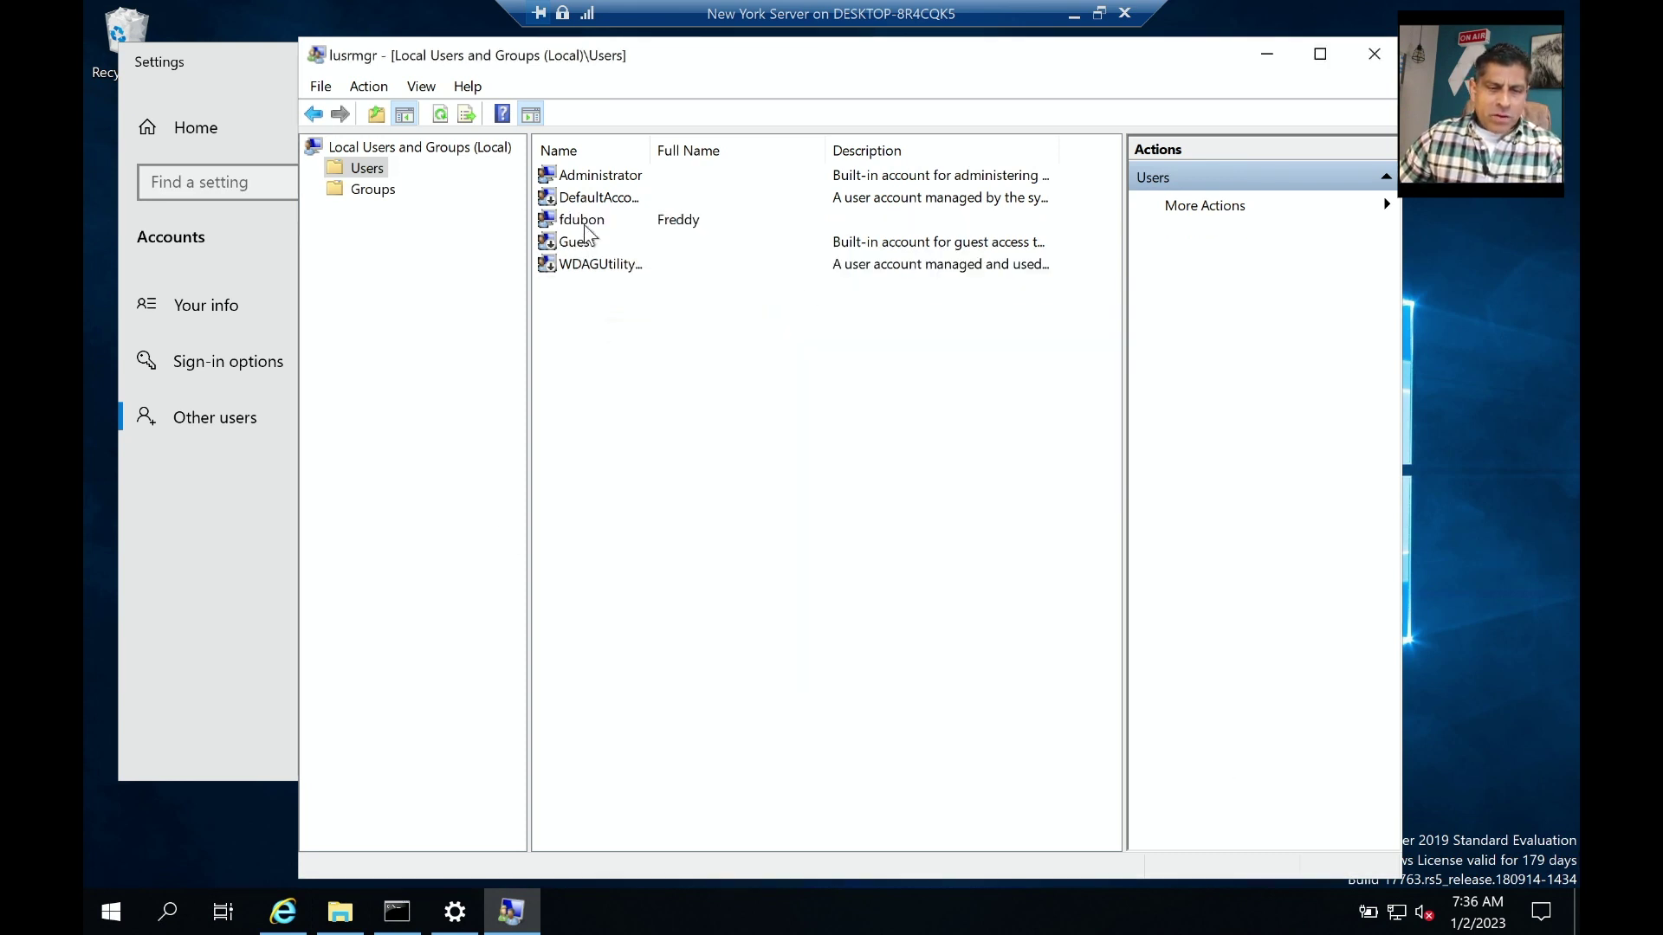
Run 'wmic useraccount where name=... get name,sid' for the new user and copy its SID line.
click(1265, 55)
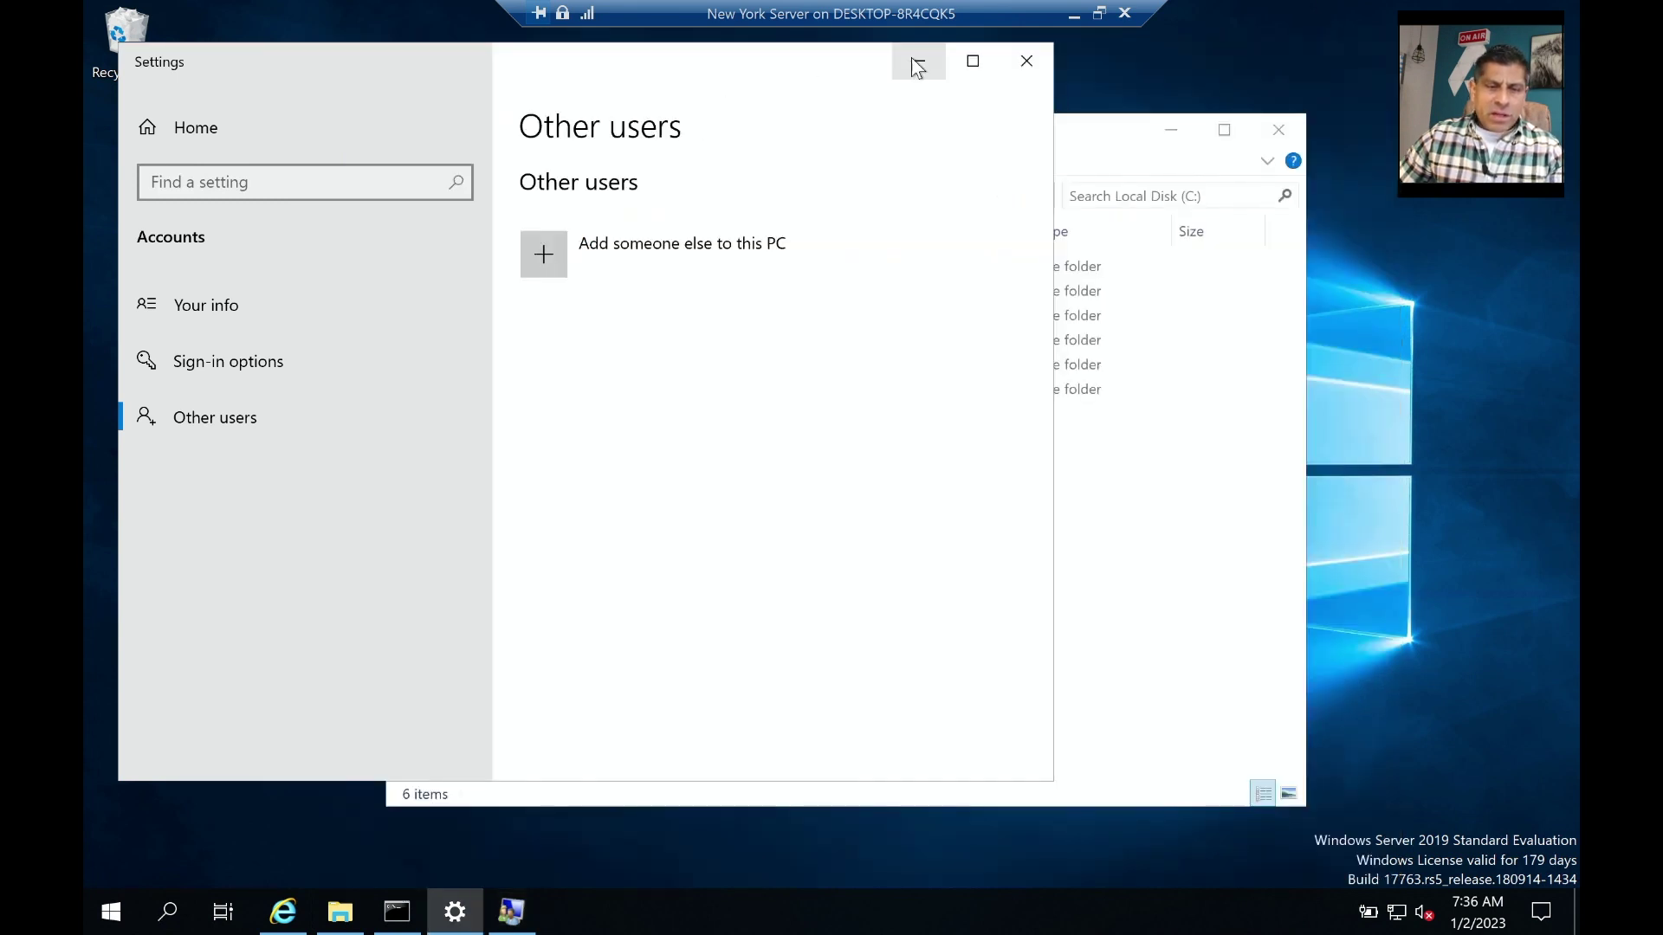
click(1024, 60)
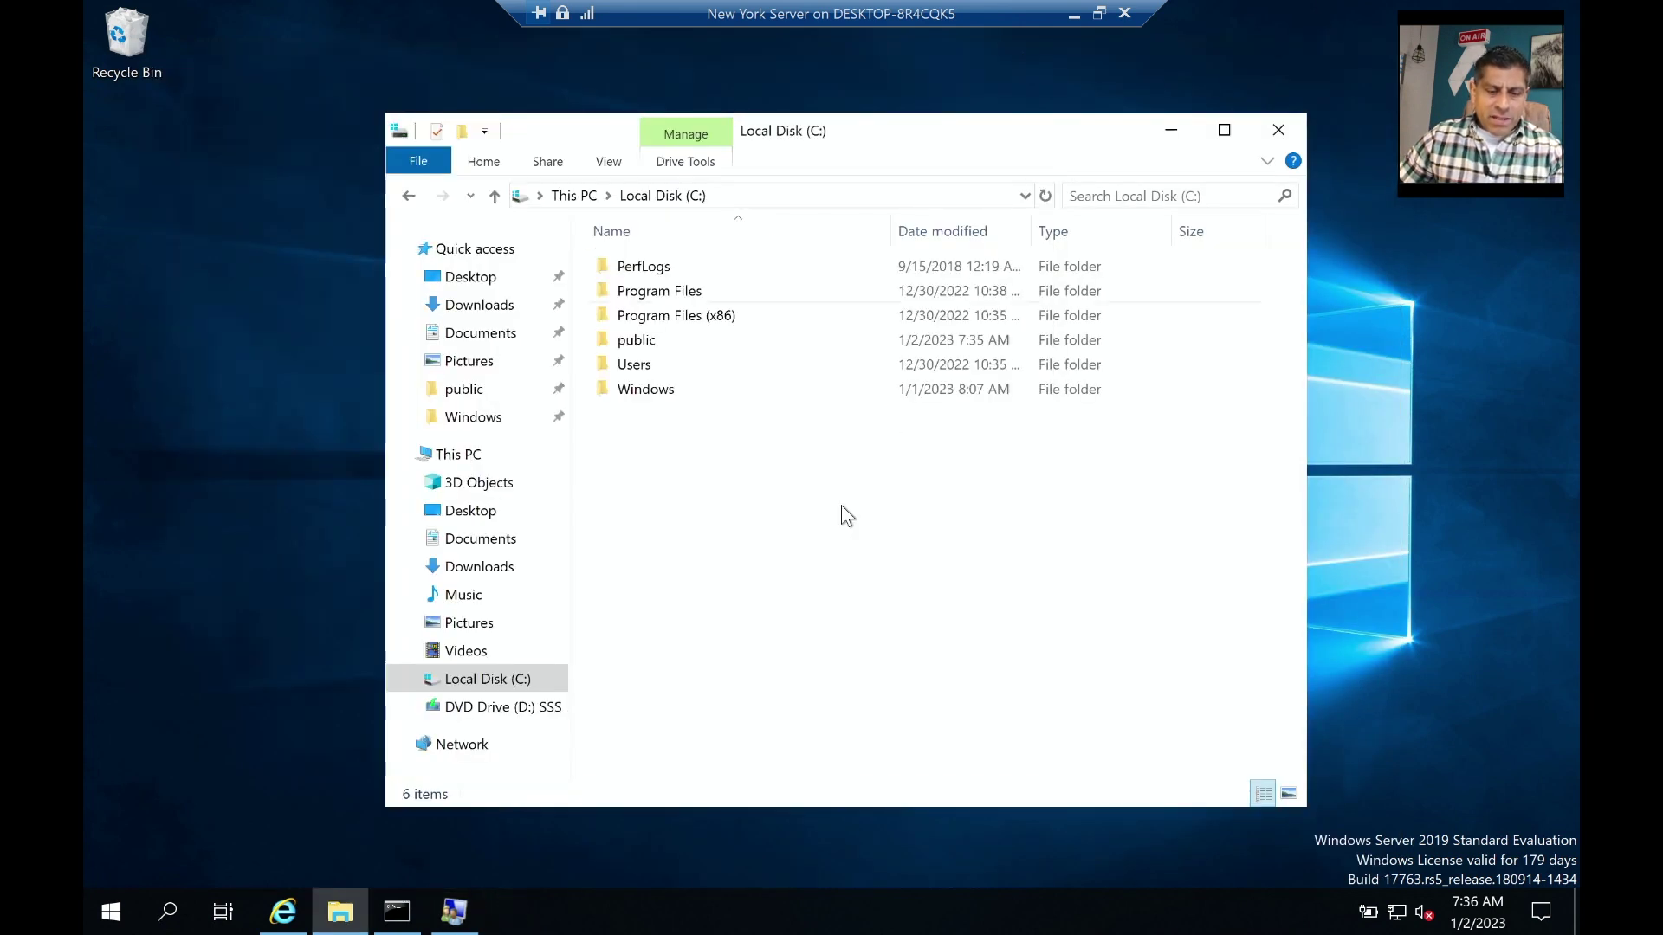
click(401, 912)
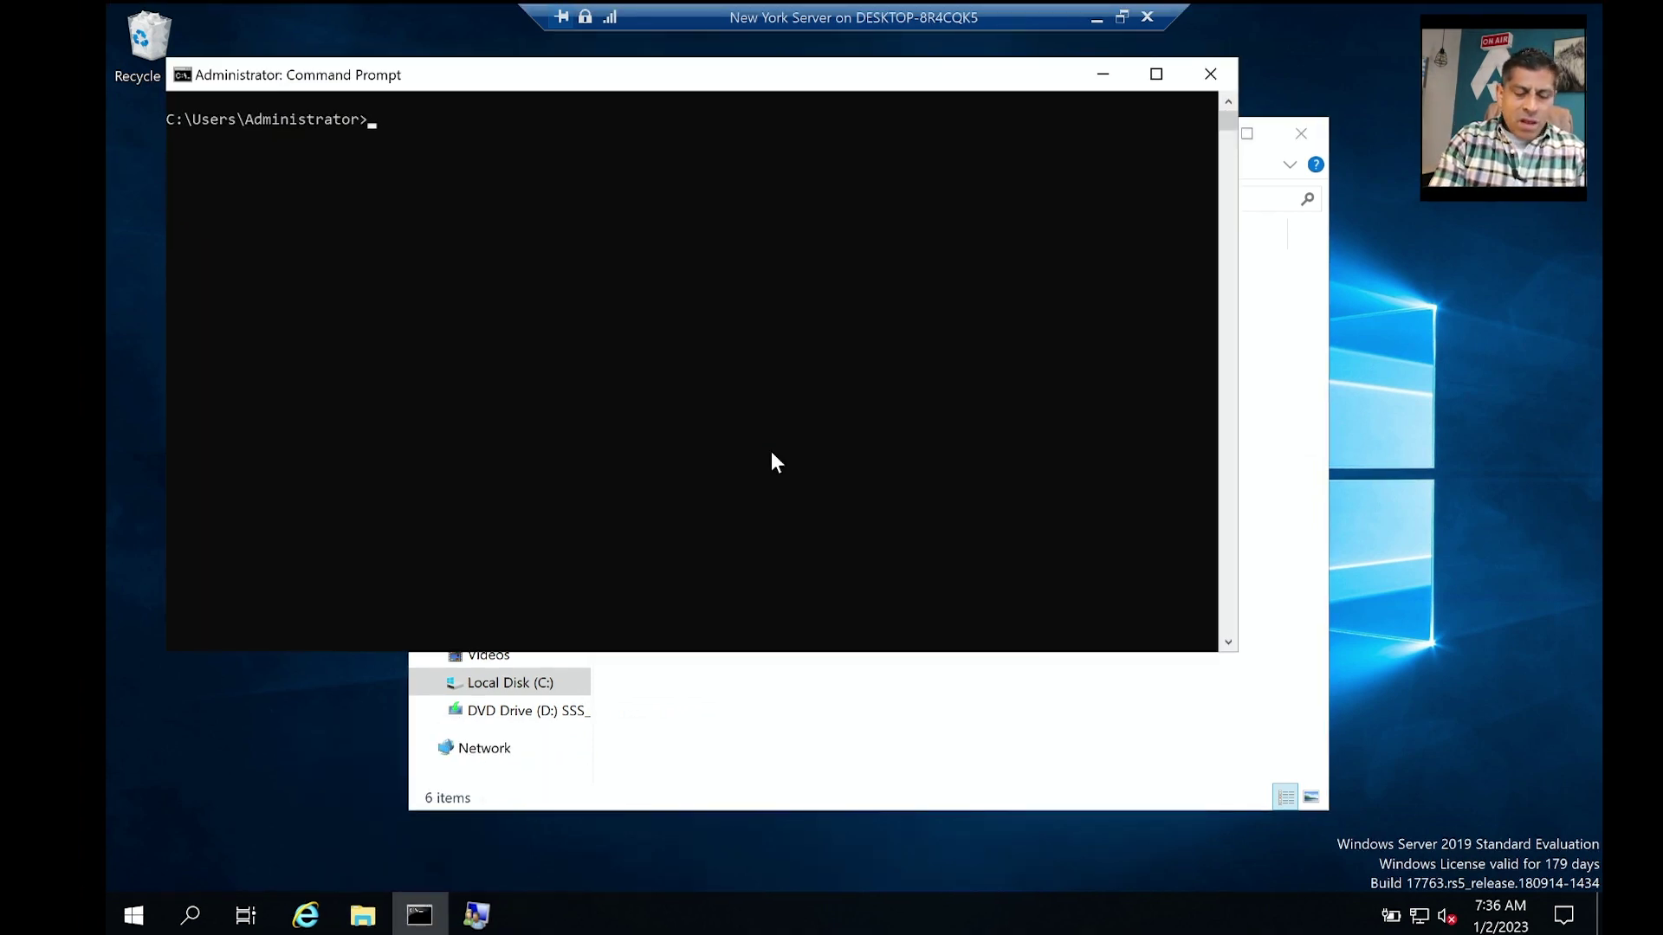
text(w)
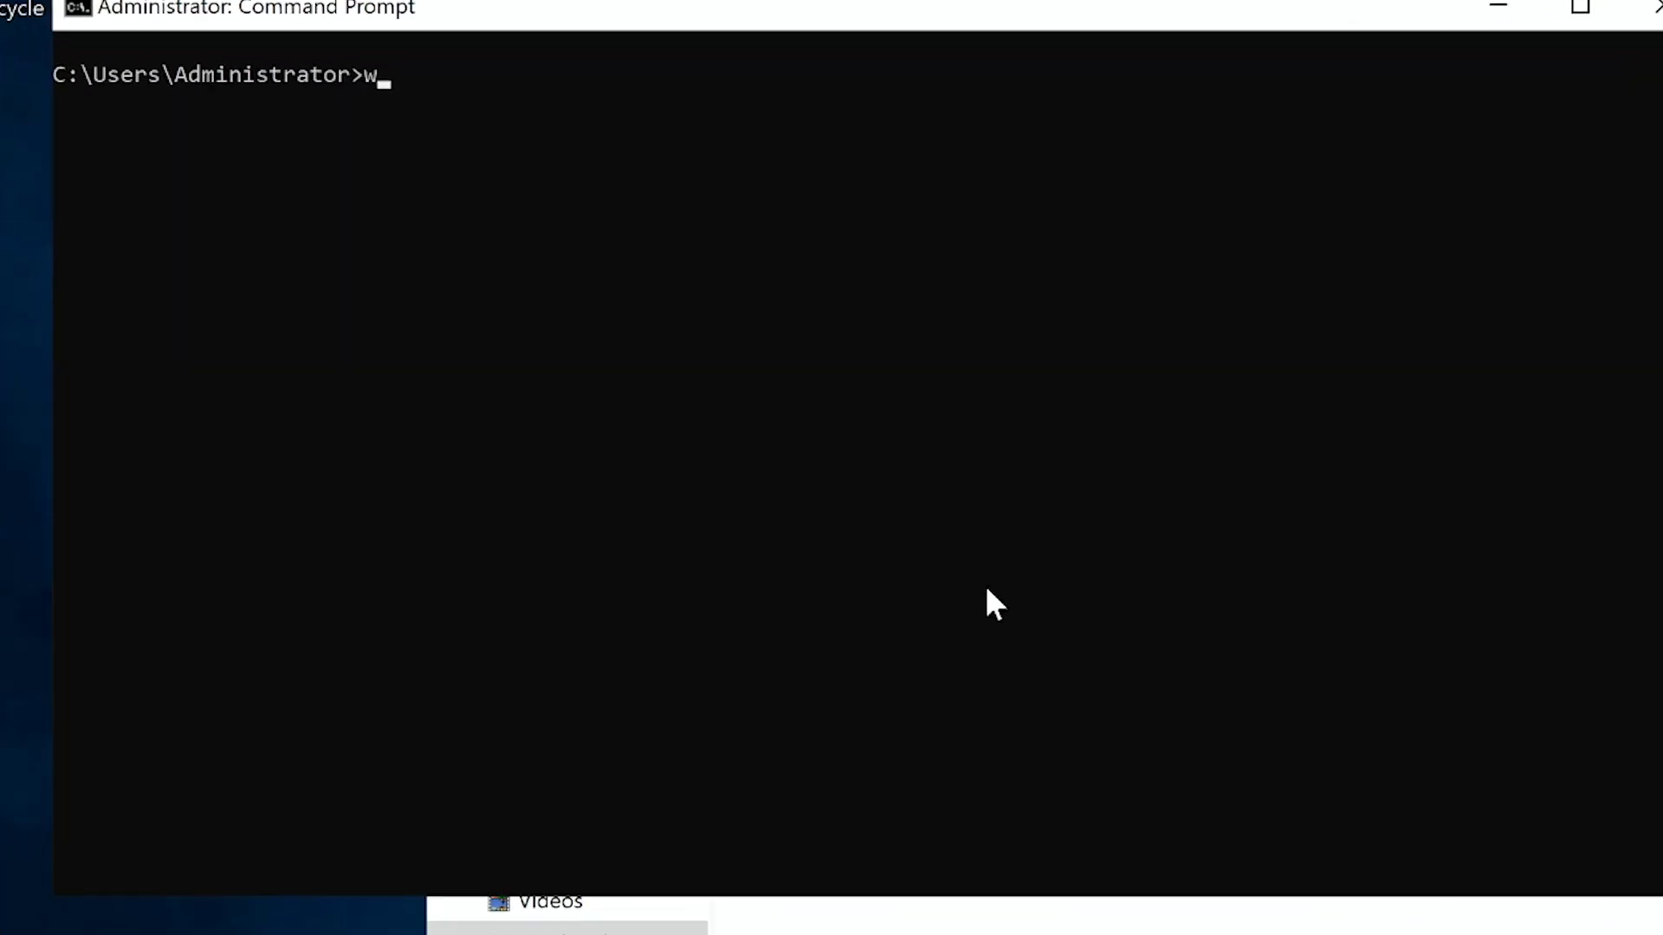
text(mic )
text(useraccount )
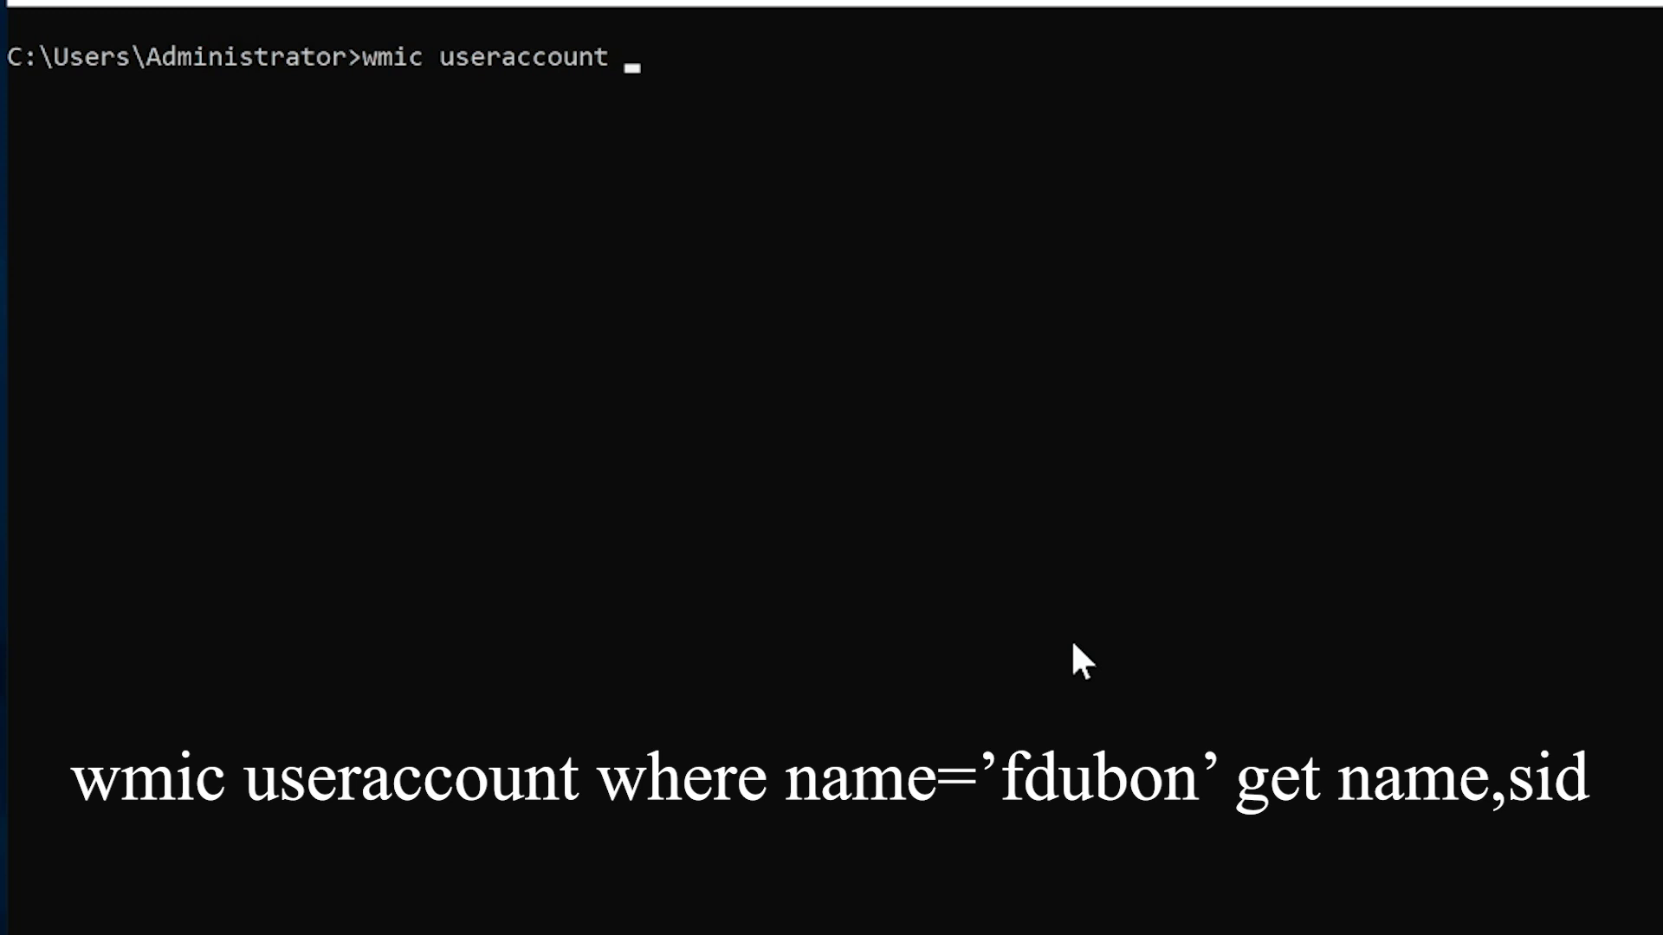
text(where name)
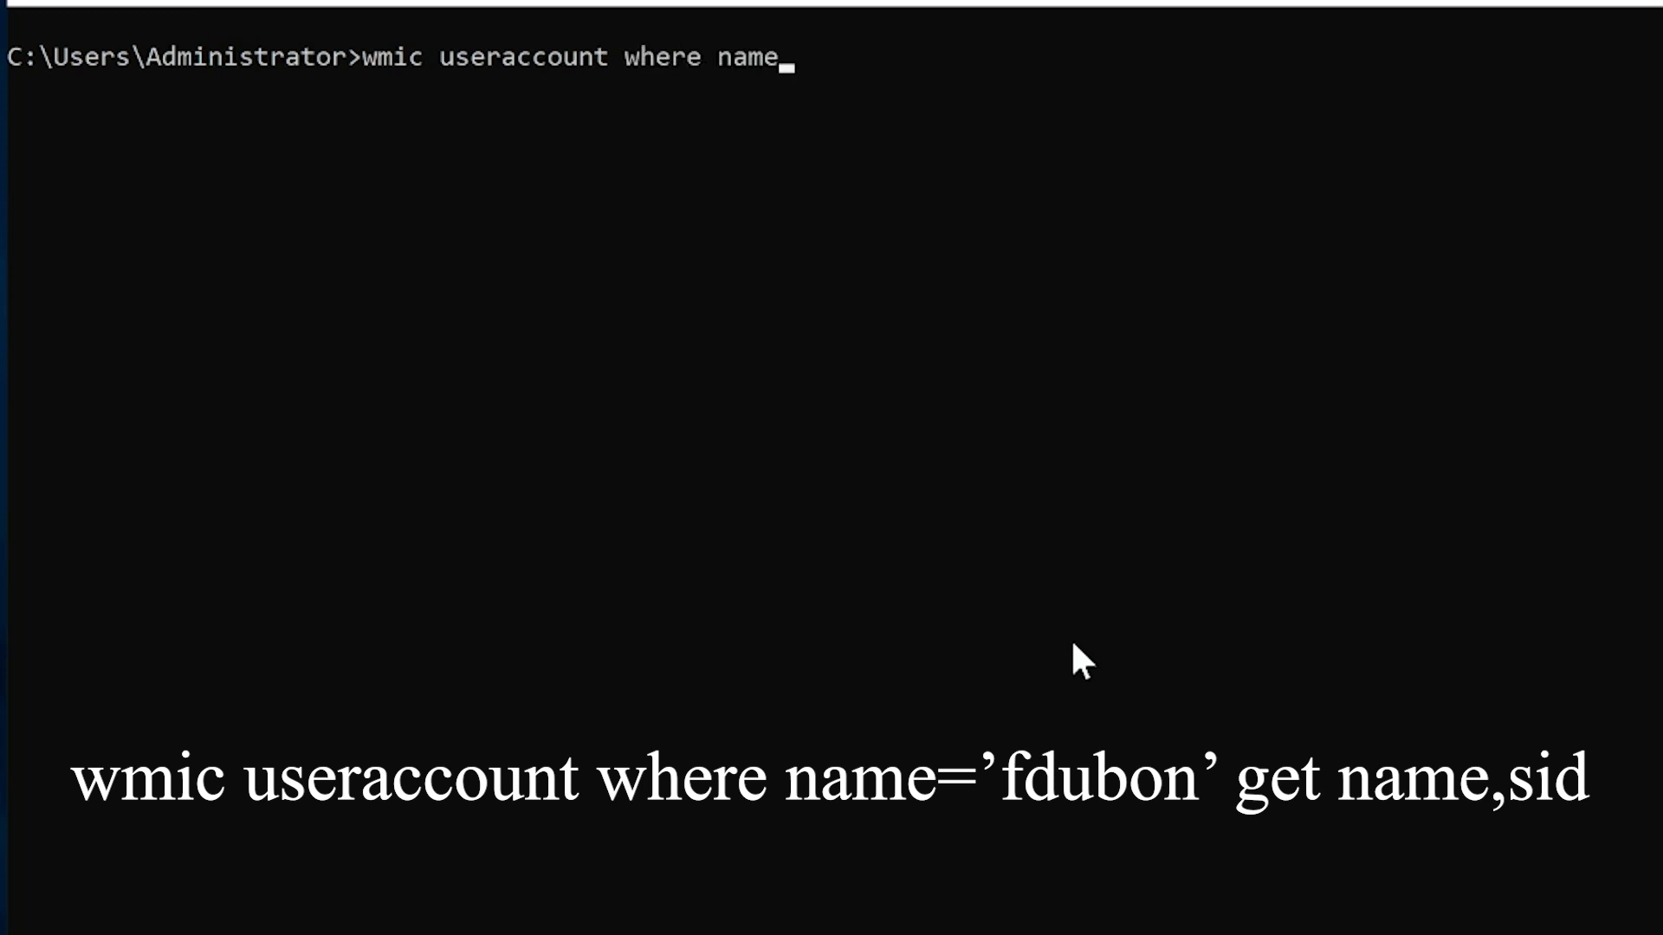
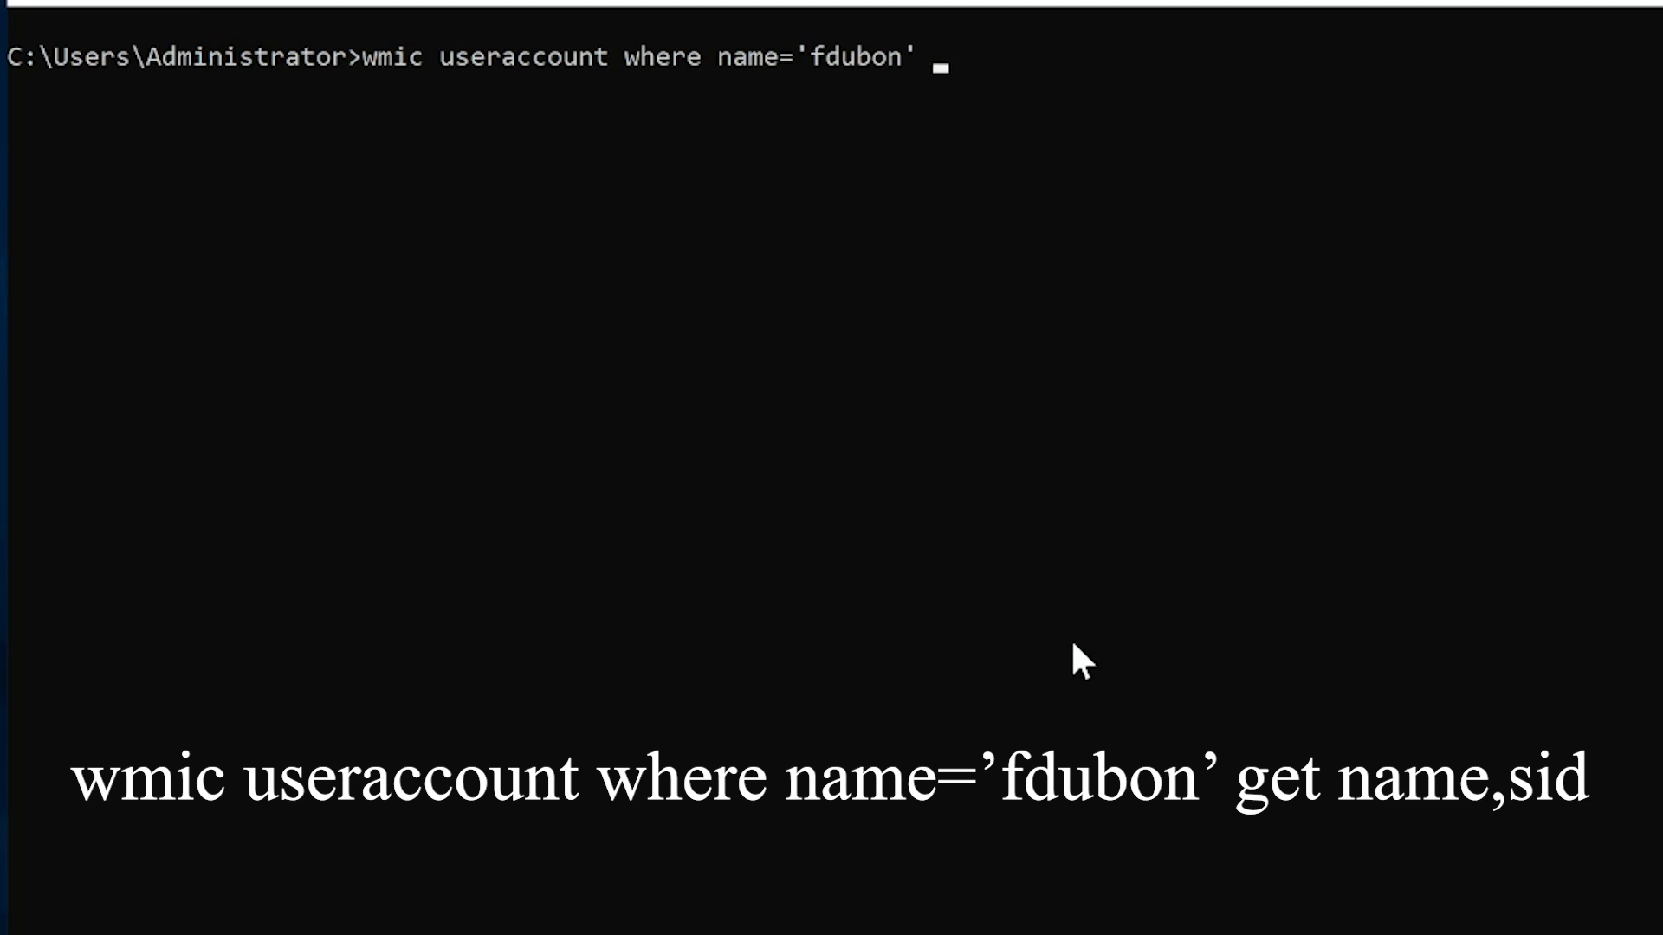
text(get name, si)
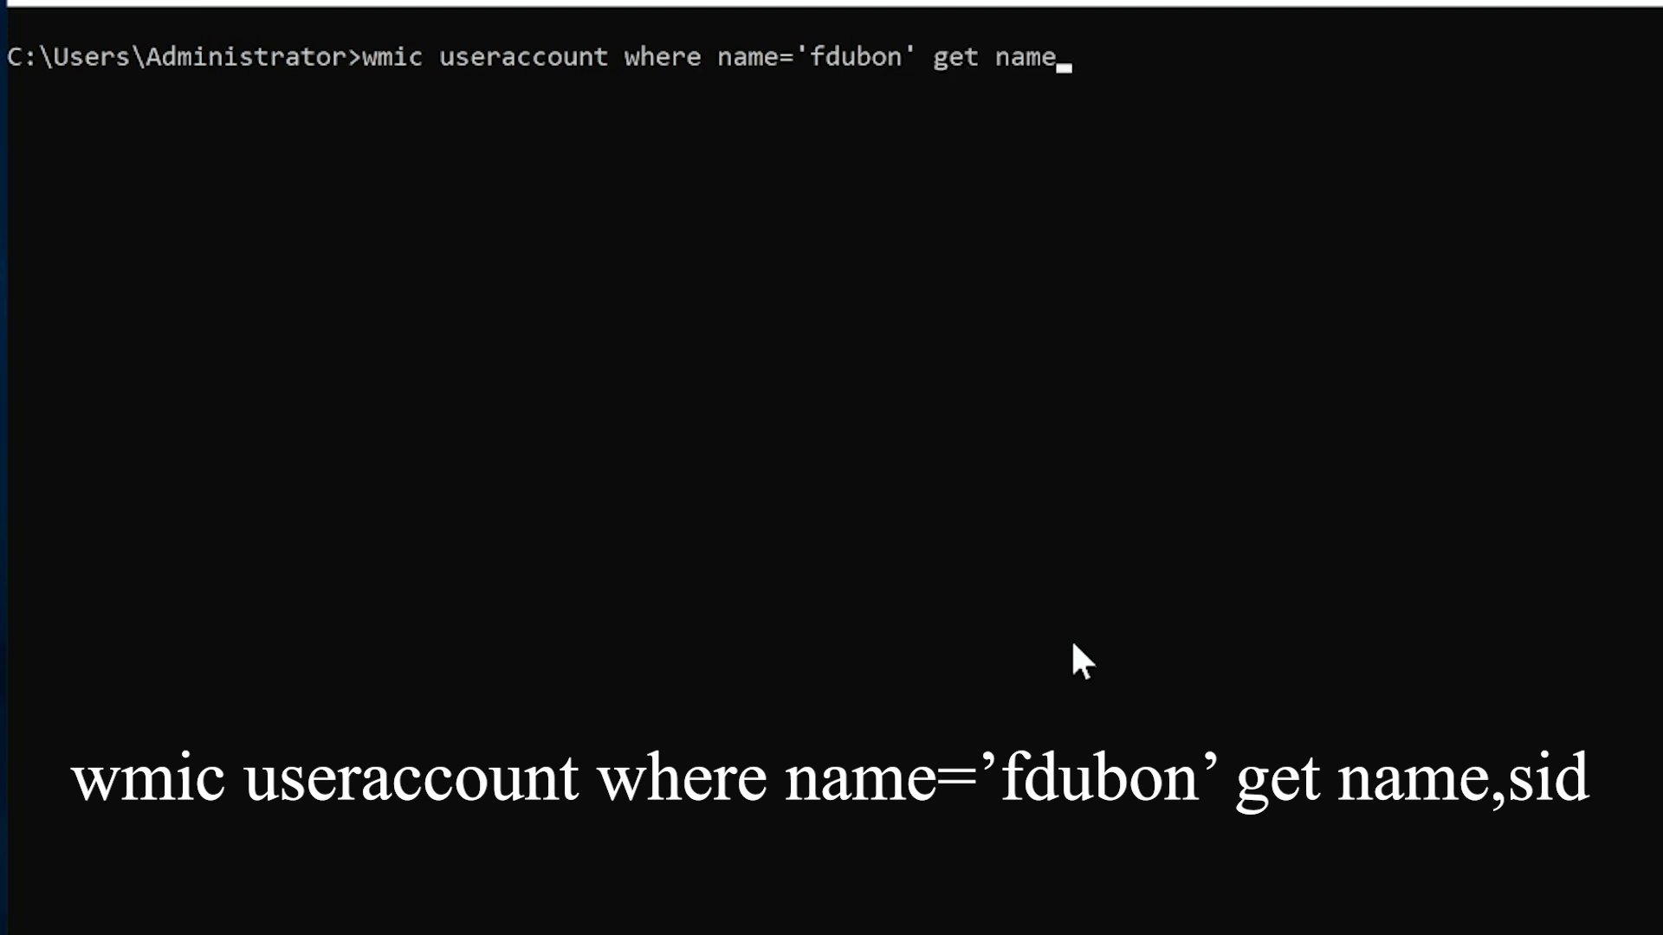
key(BackSpace)
key(BackSpace)
key(BackSpace)
text(sid)
key(Return)
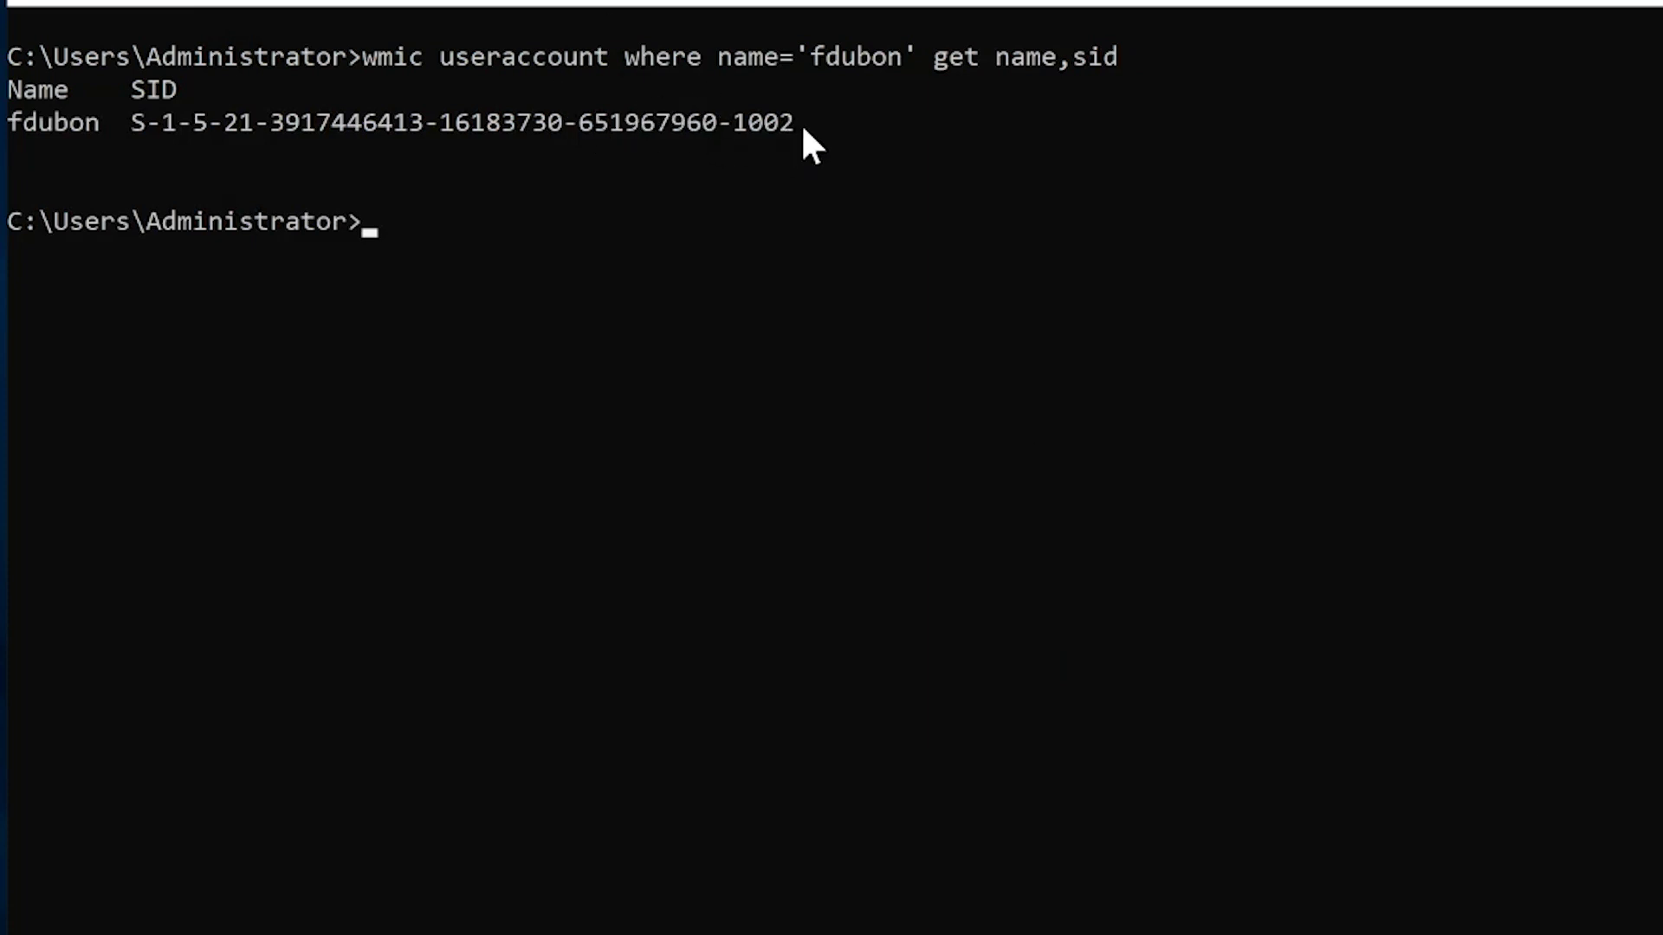
drag(802, 122, 10, 103)
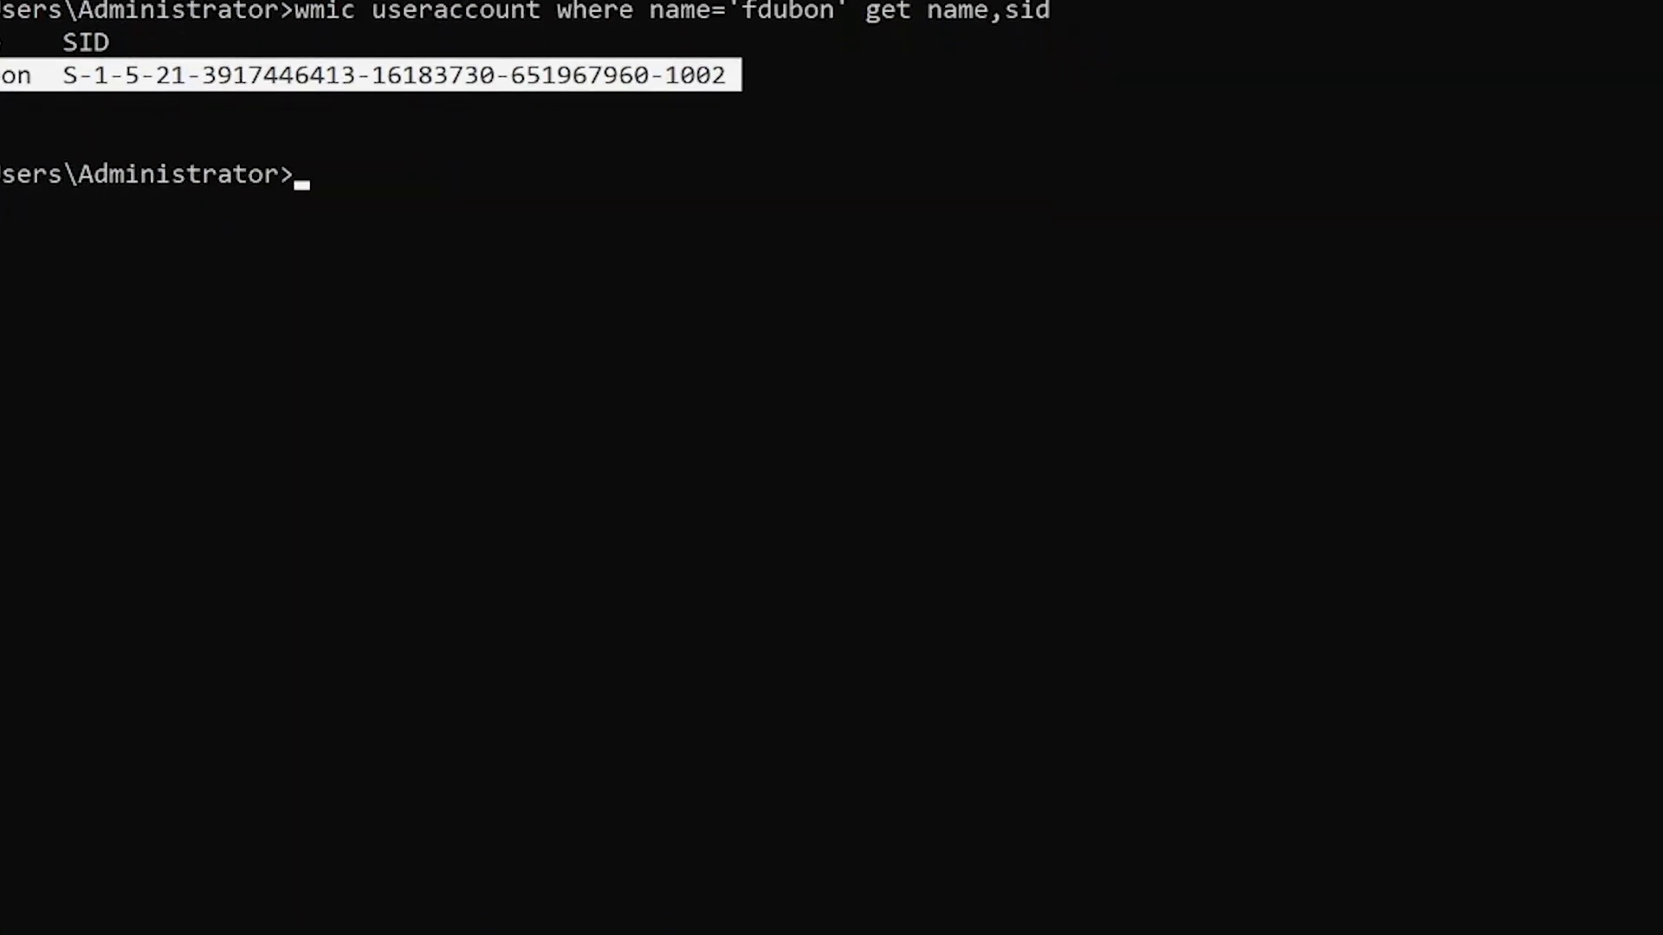
right_click(573, 75)
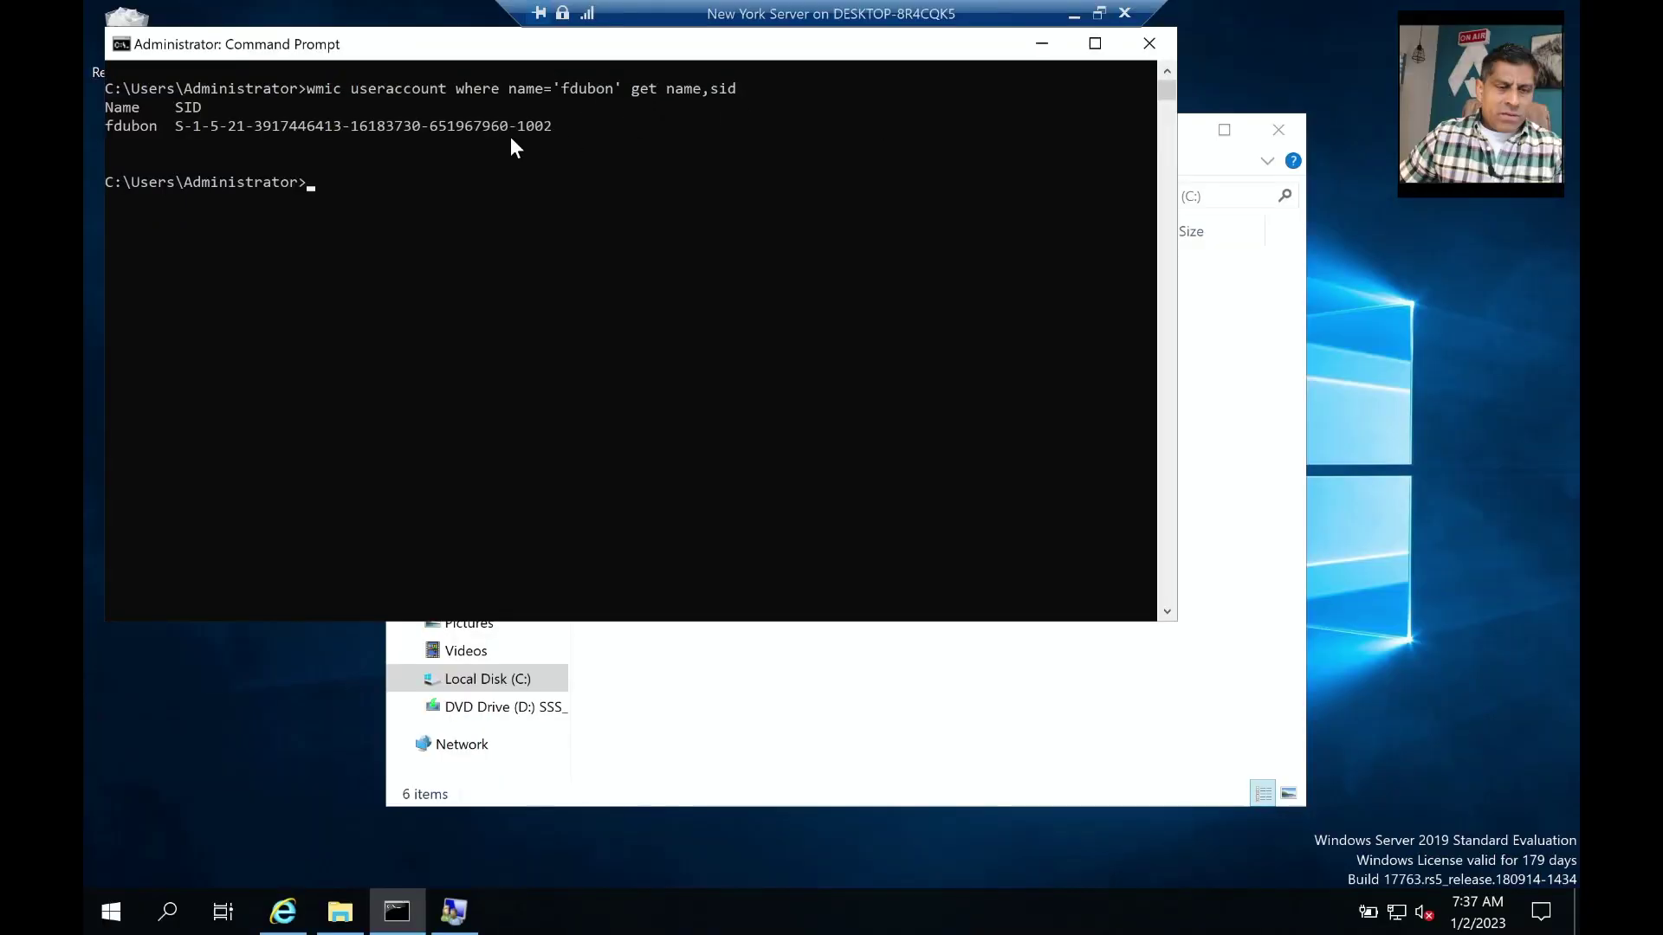
Open the Security tab of the C:\public folder's Properties.
click(1200, 543)
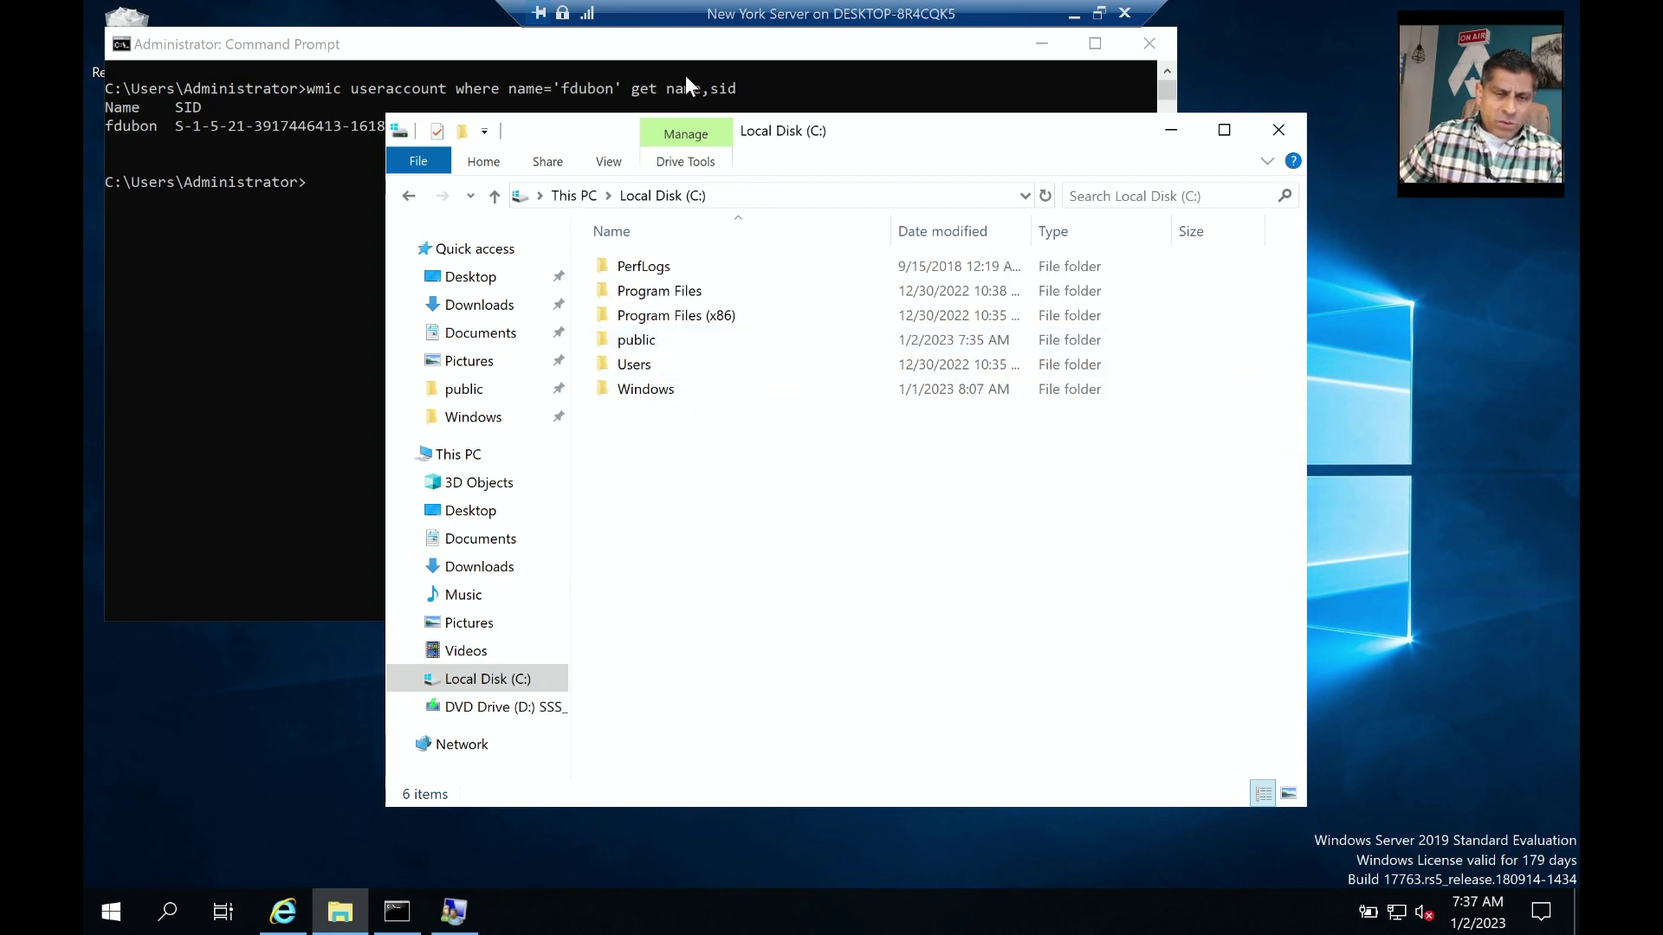
click(641, 345)
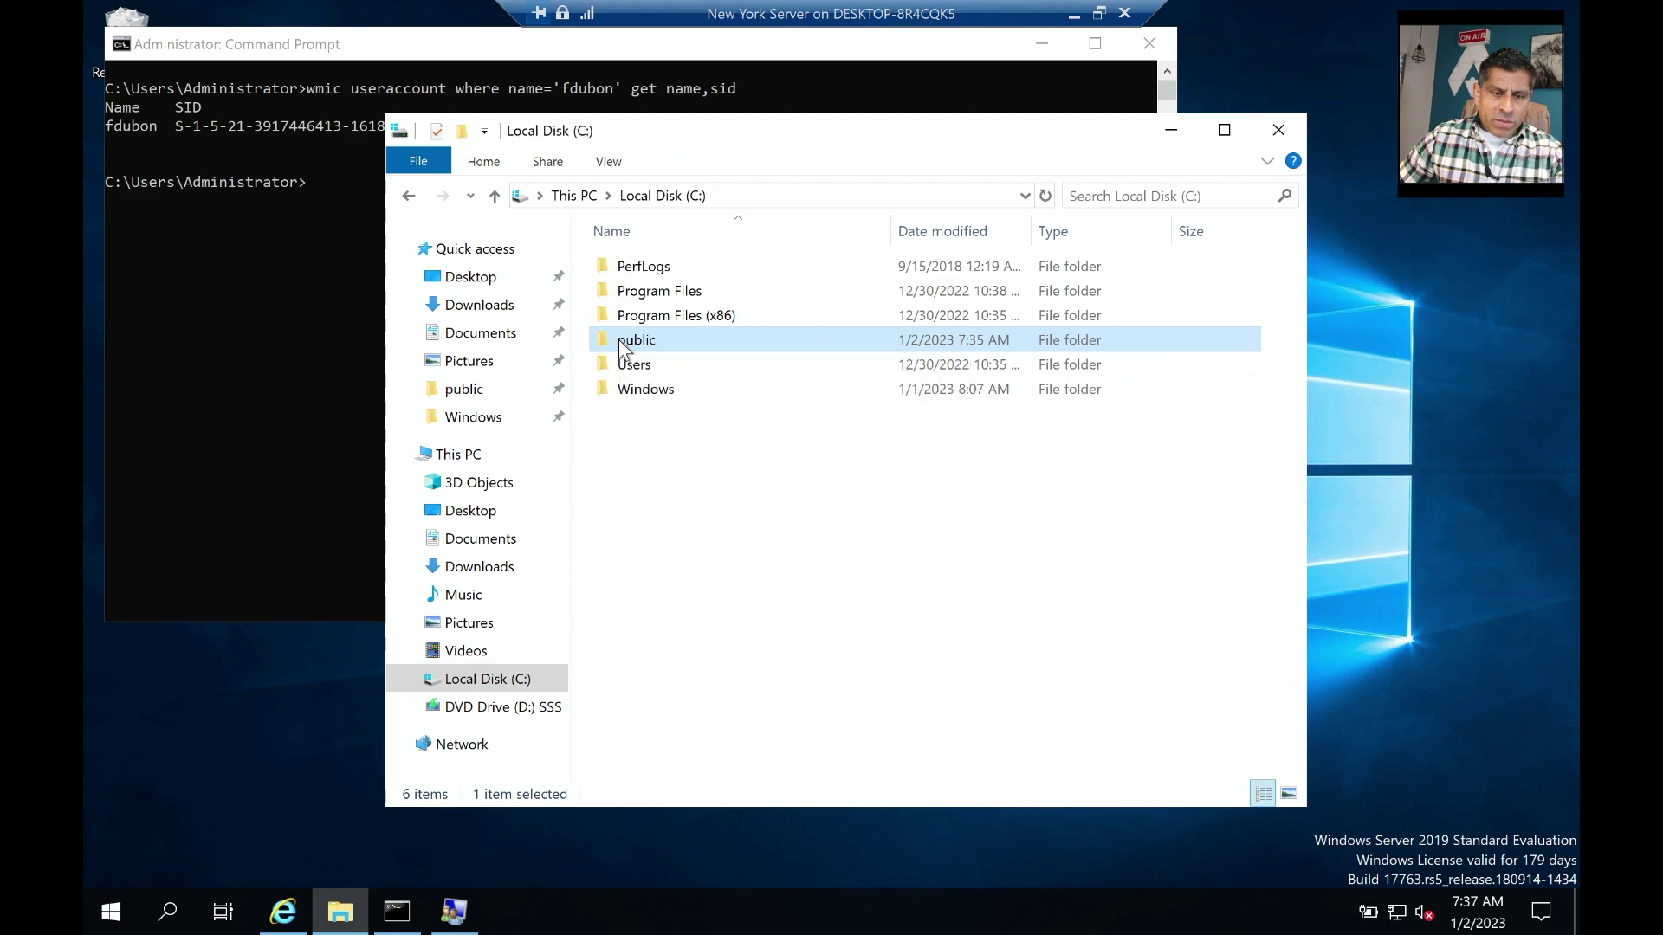
right_click(619, 340)
click(693, 732)
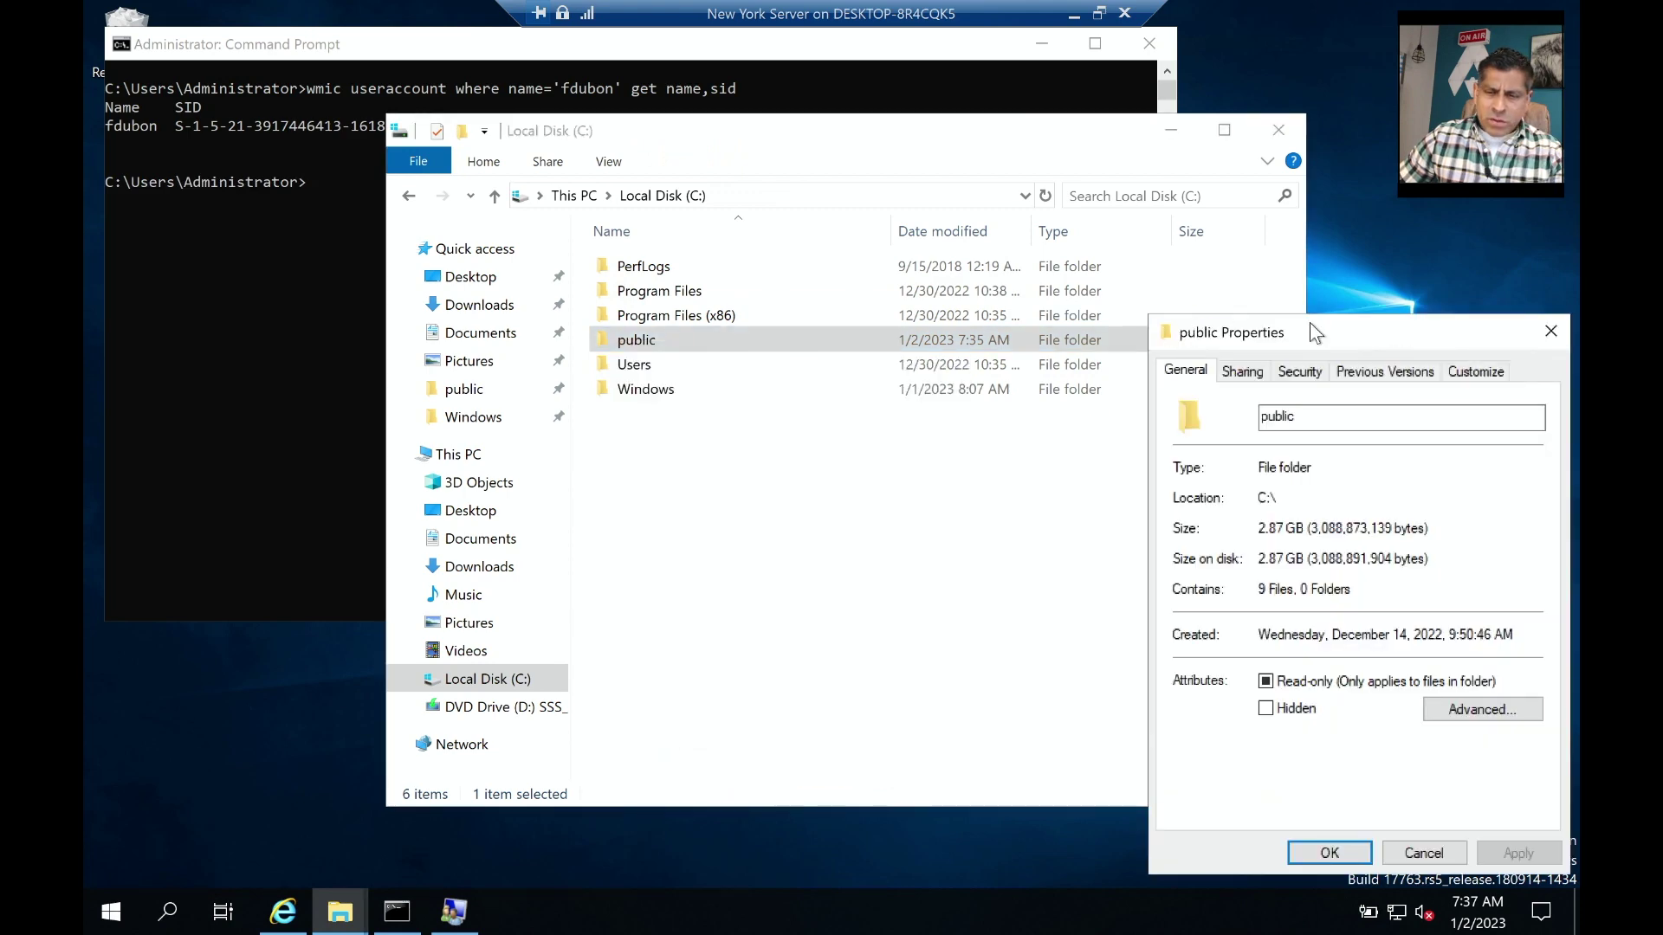
drag(1309, 323, 756, 236)
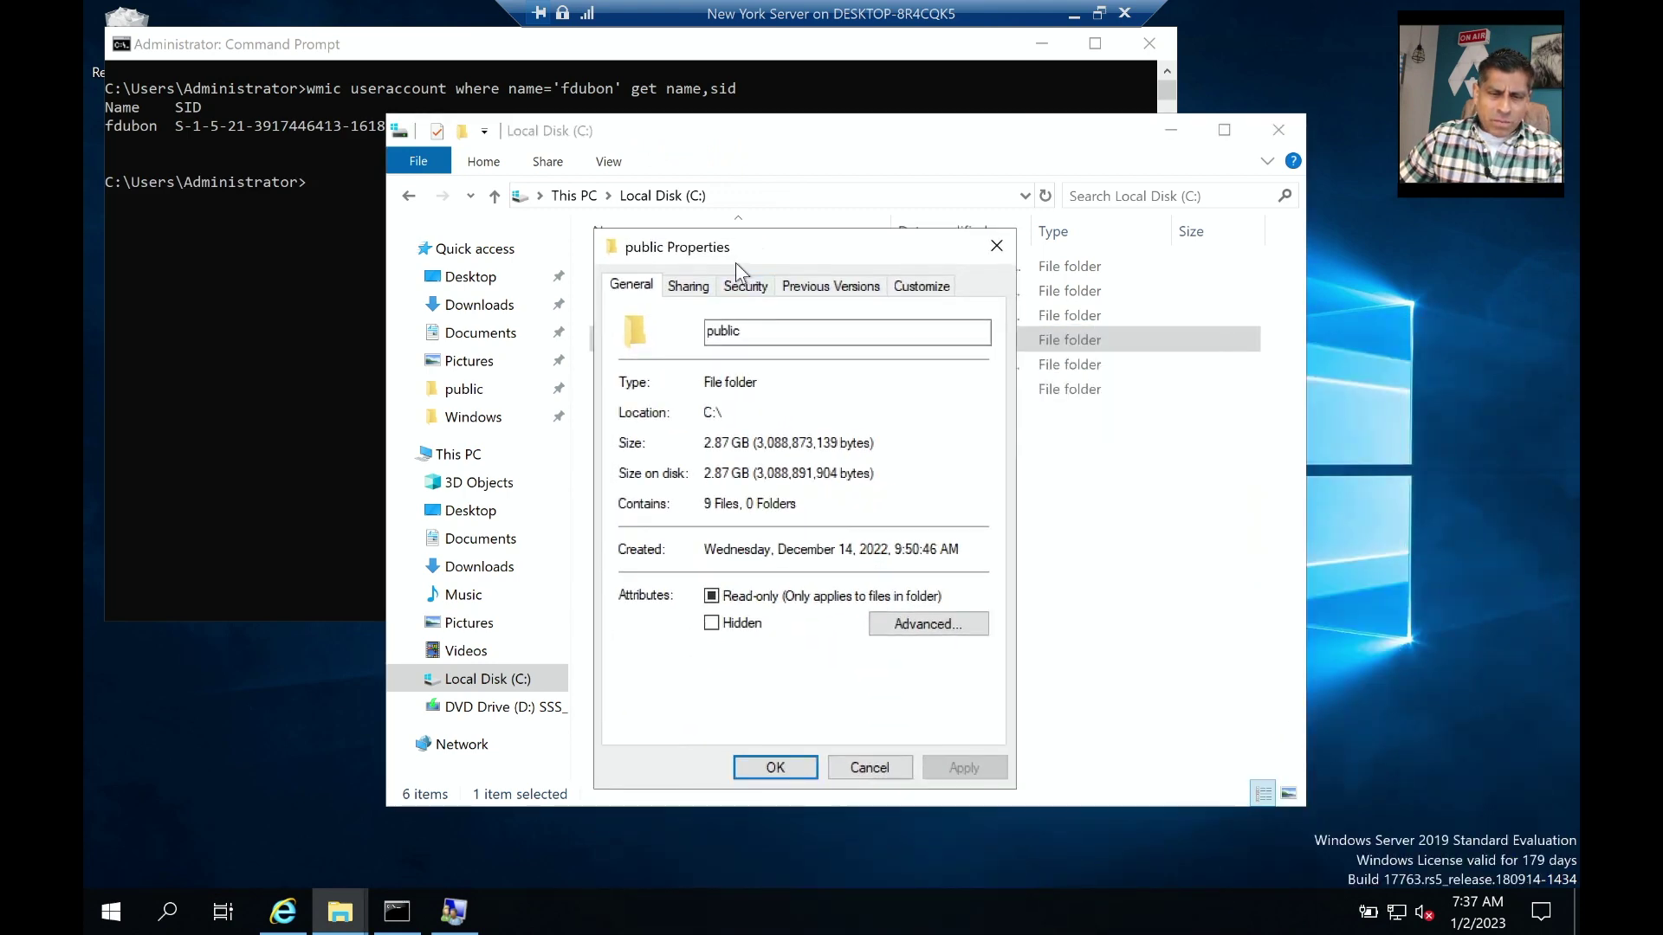
click(744, 277)
scroll(725, 410, down, 1)
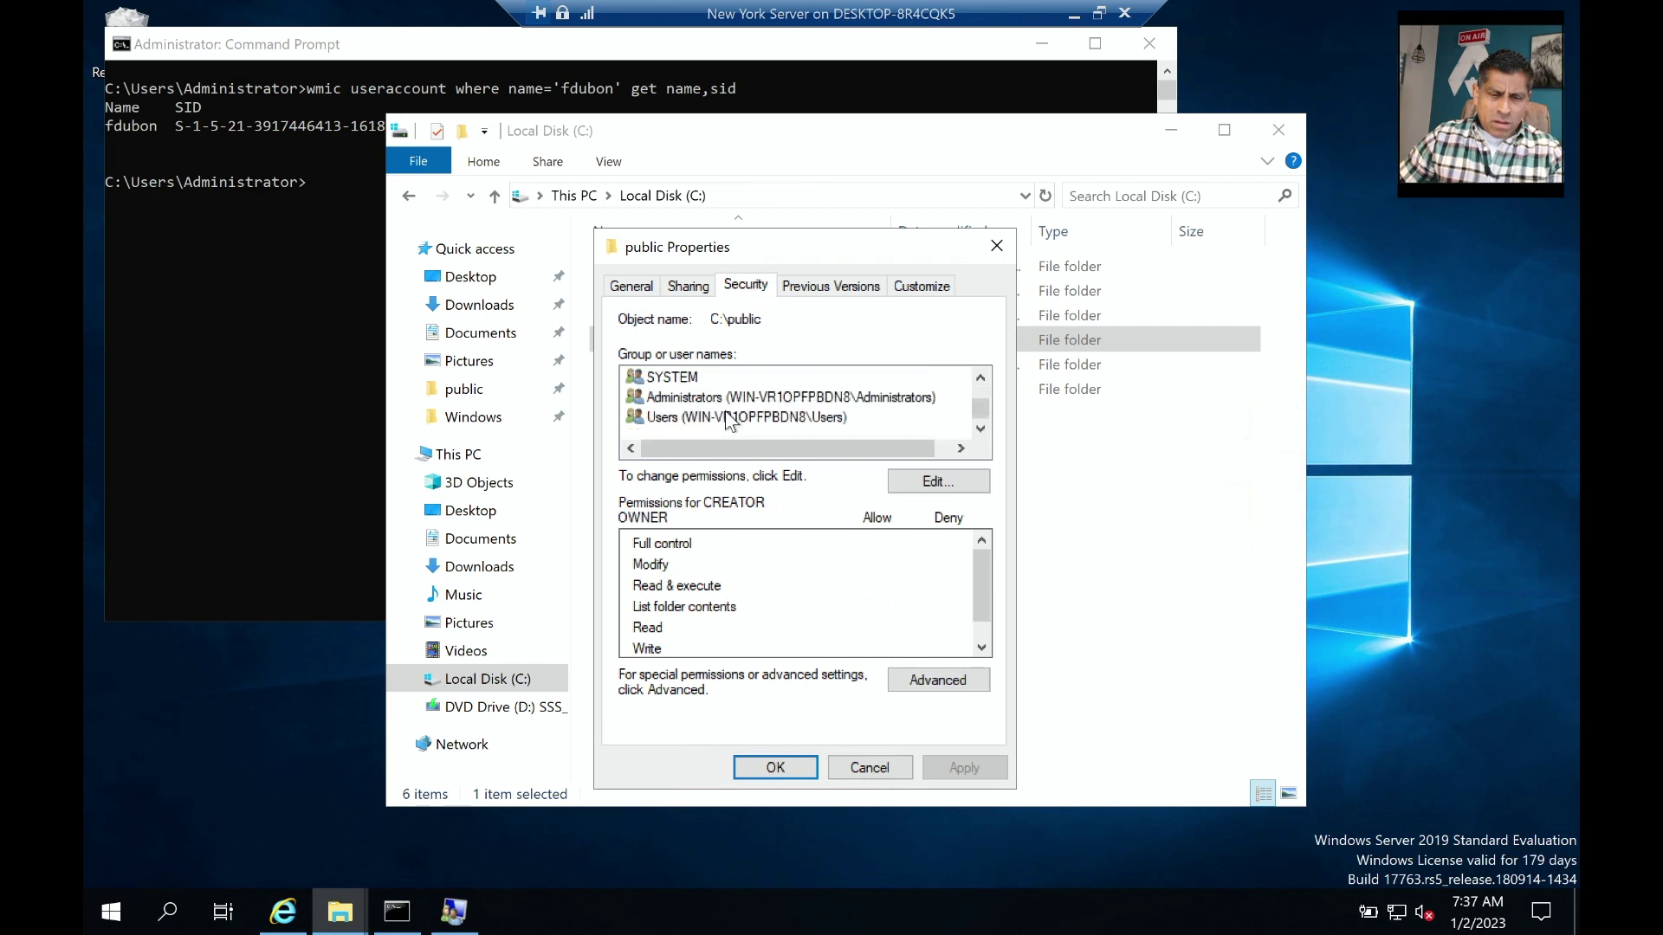
Add the new local user to the public folder's permissions with Full control allowed.
click(948, 481)
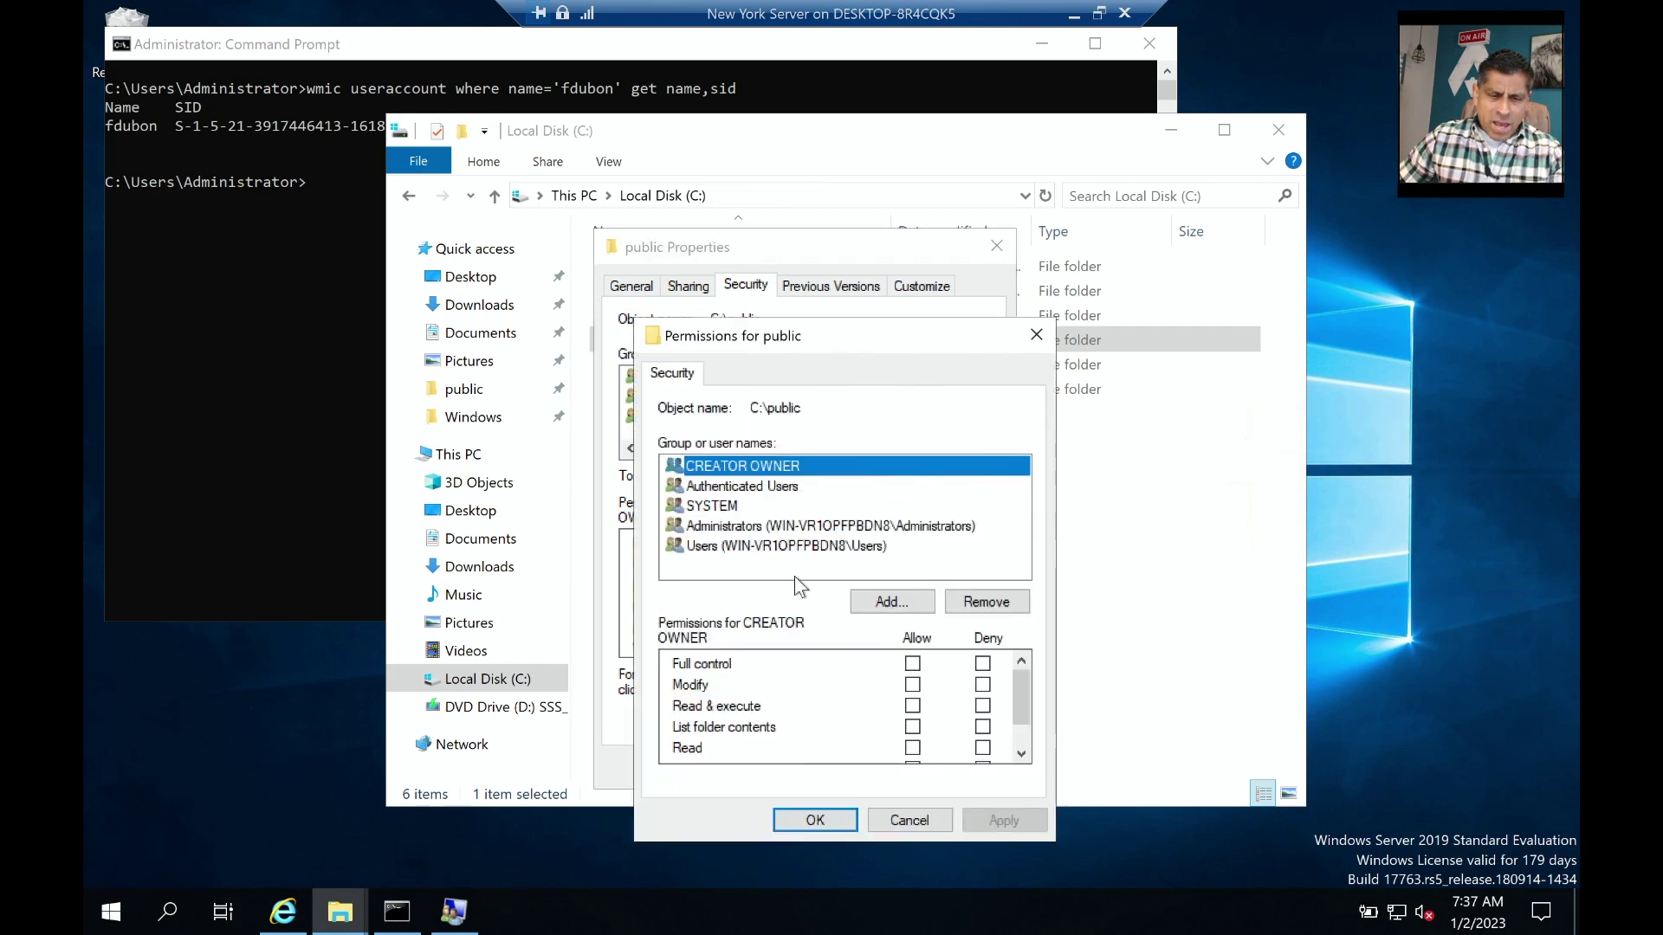
click(869, 604)
click(707, 622)
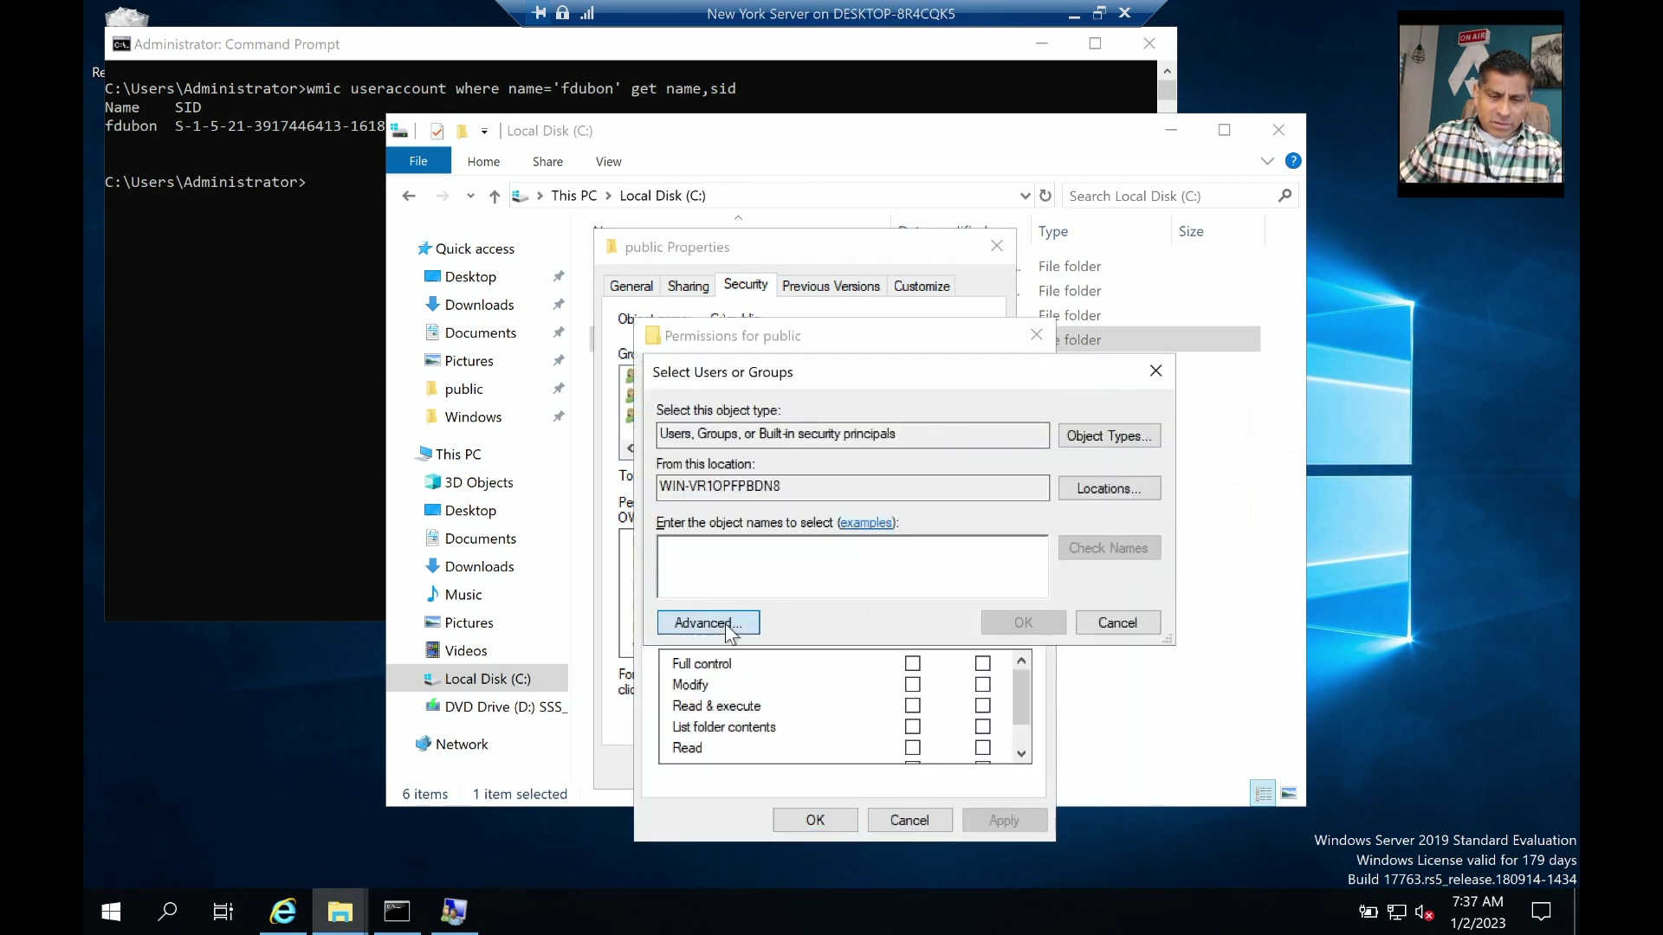
click(1209, 450)
scroll(782, 746, down, 5)
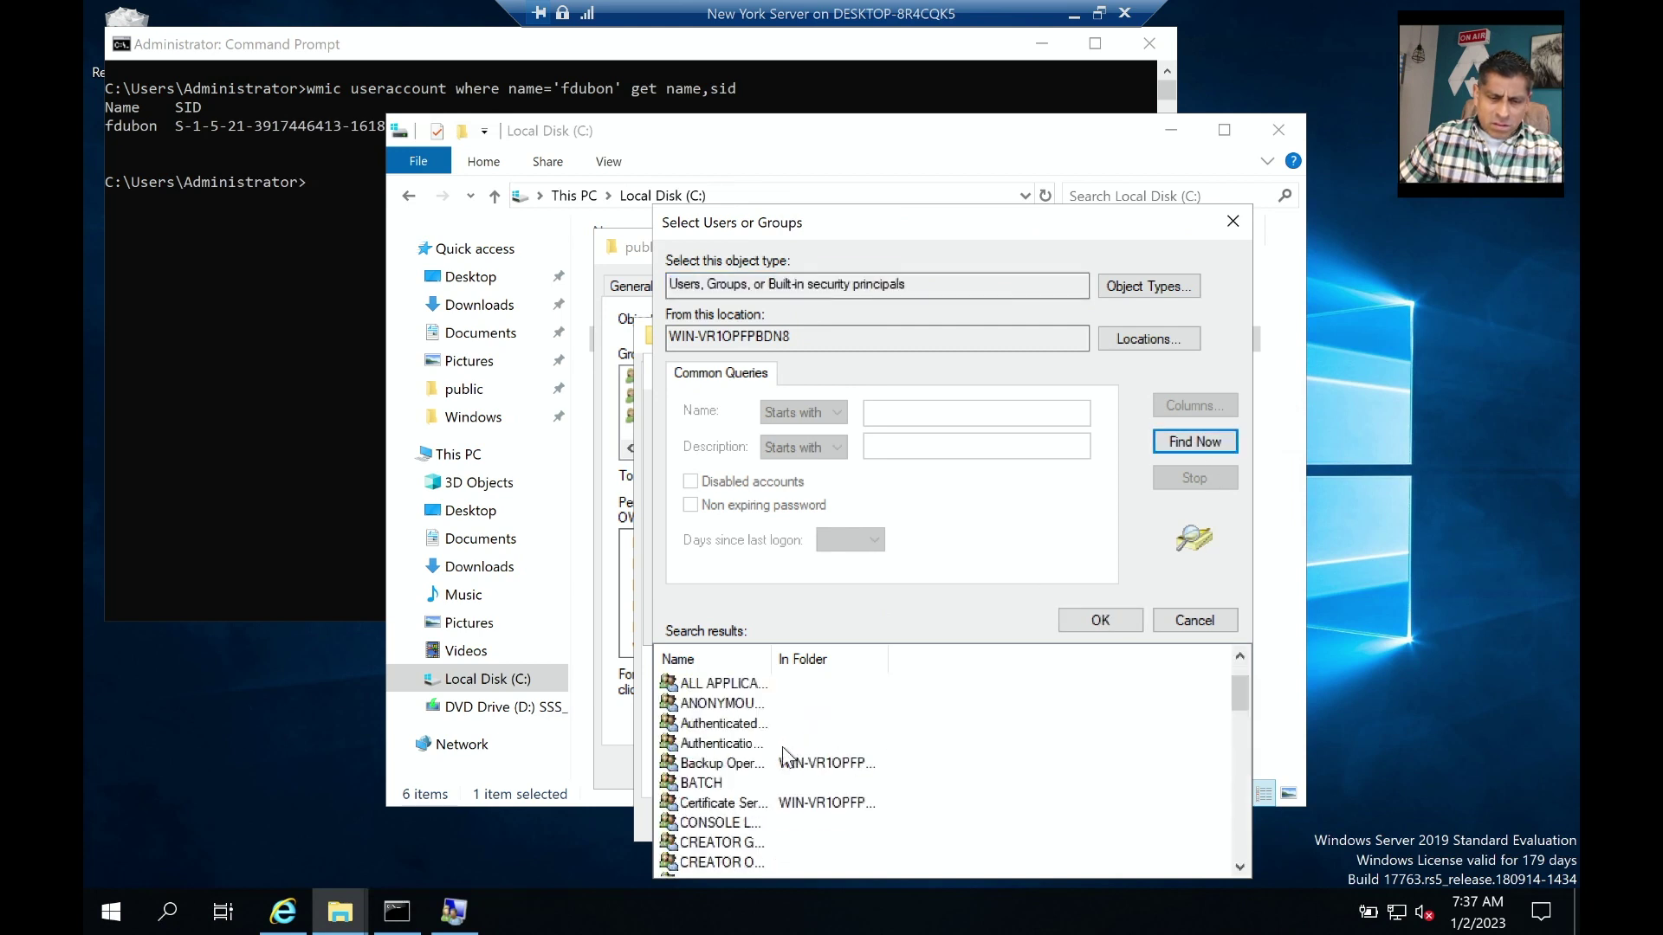
scroll(733, 807, down, 1)
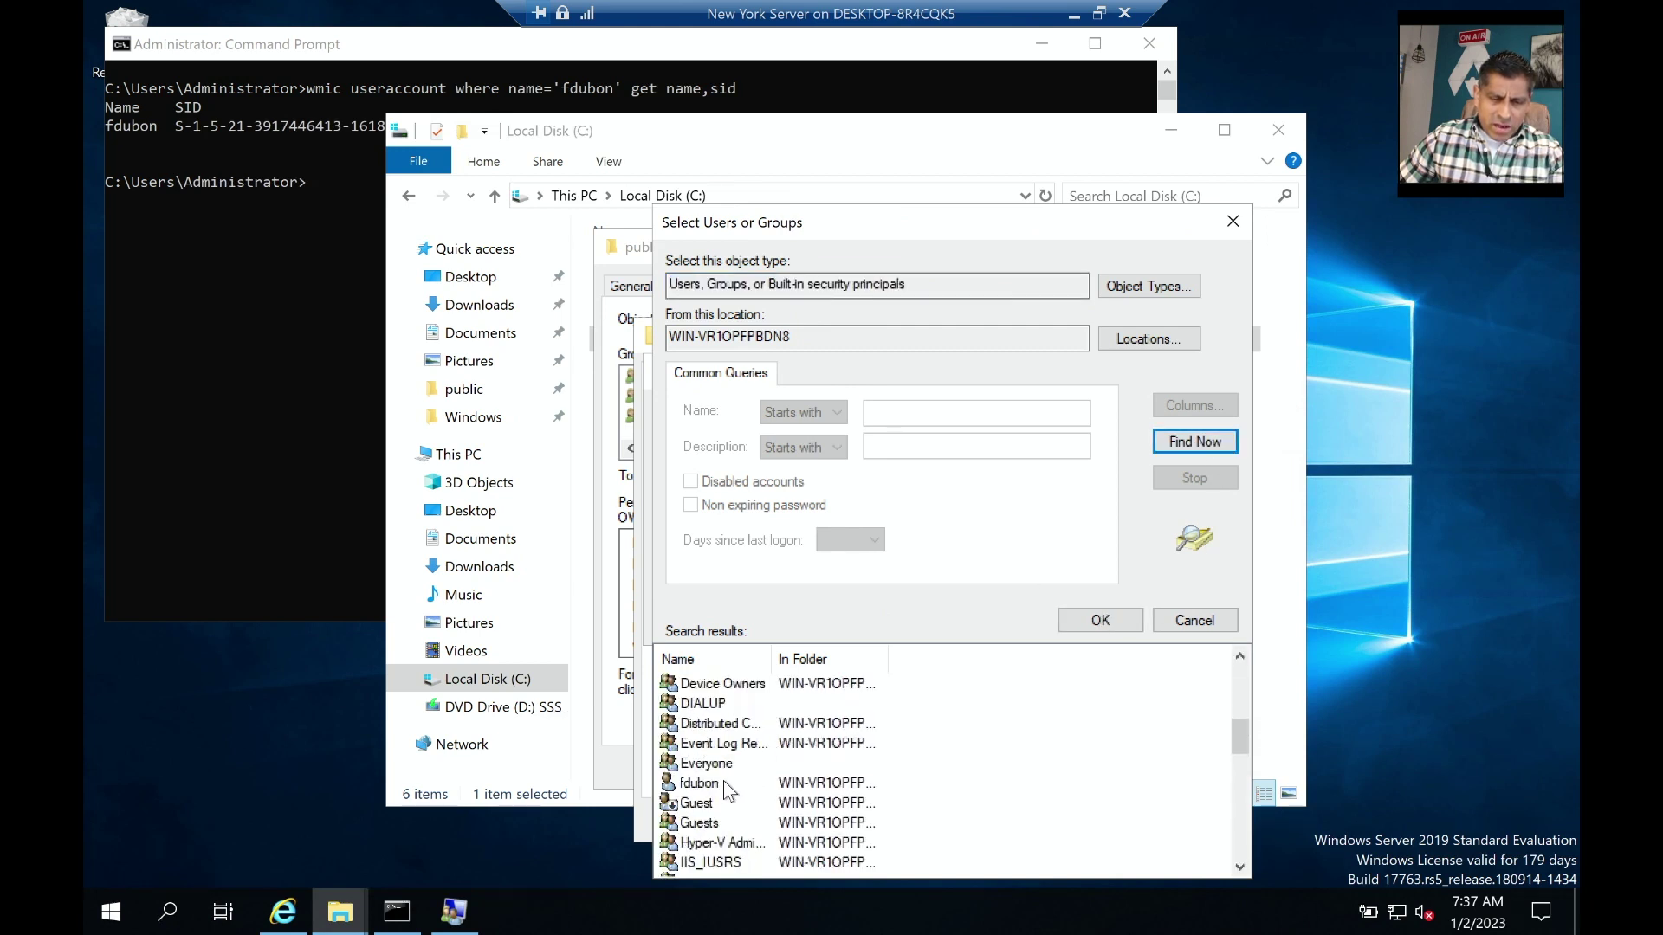
click(725, 787)
click(1098, 623)
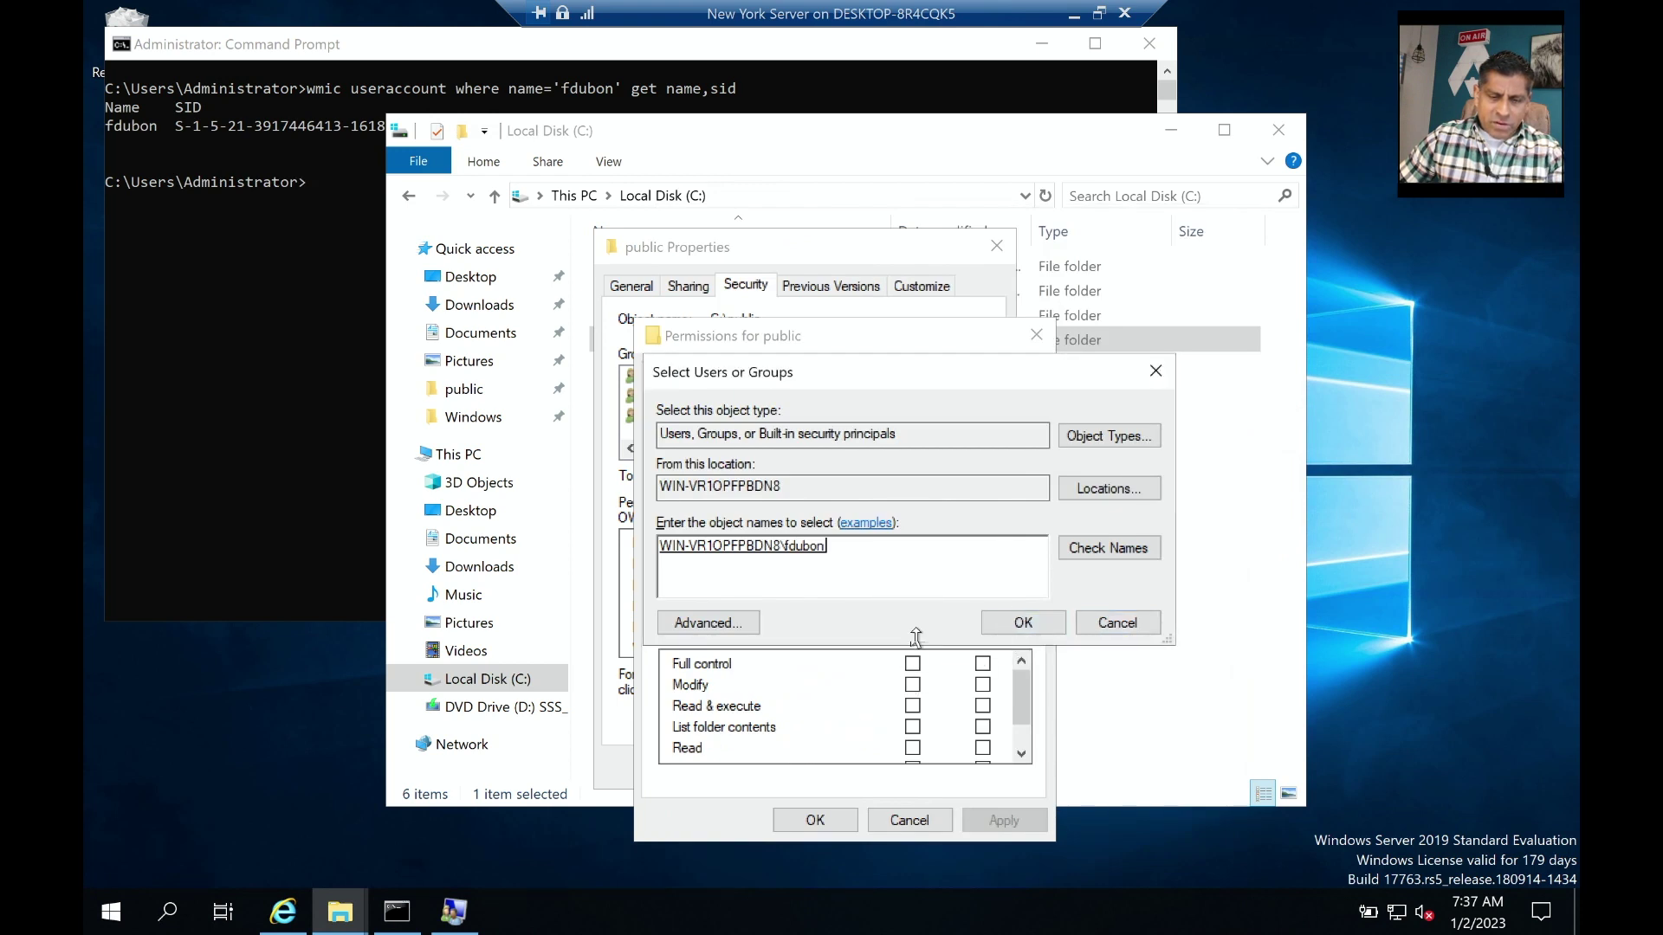
click(1023, 623)
click(912, 663)
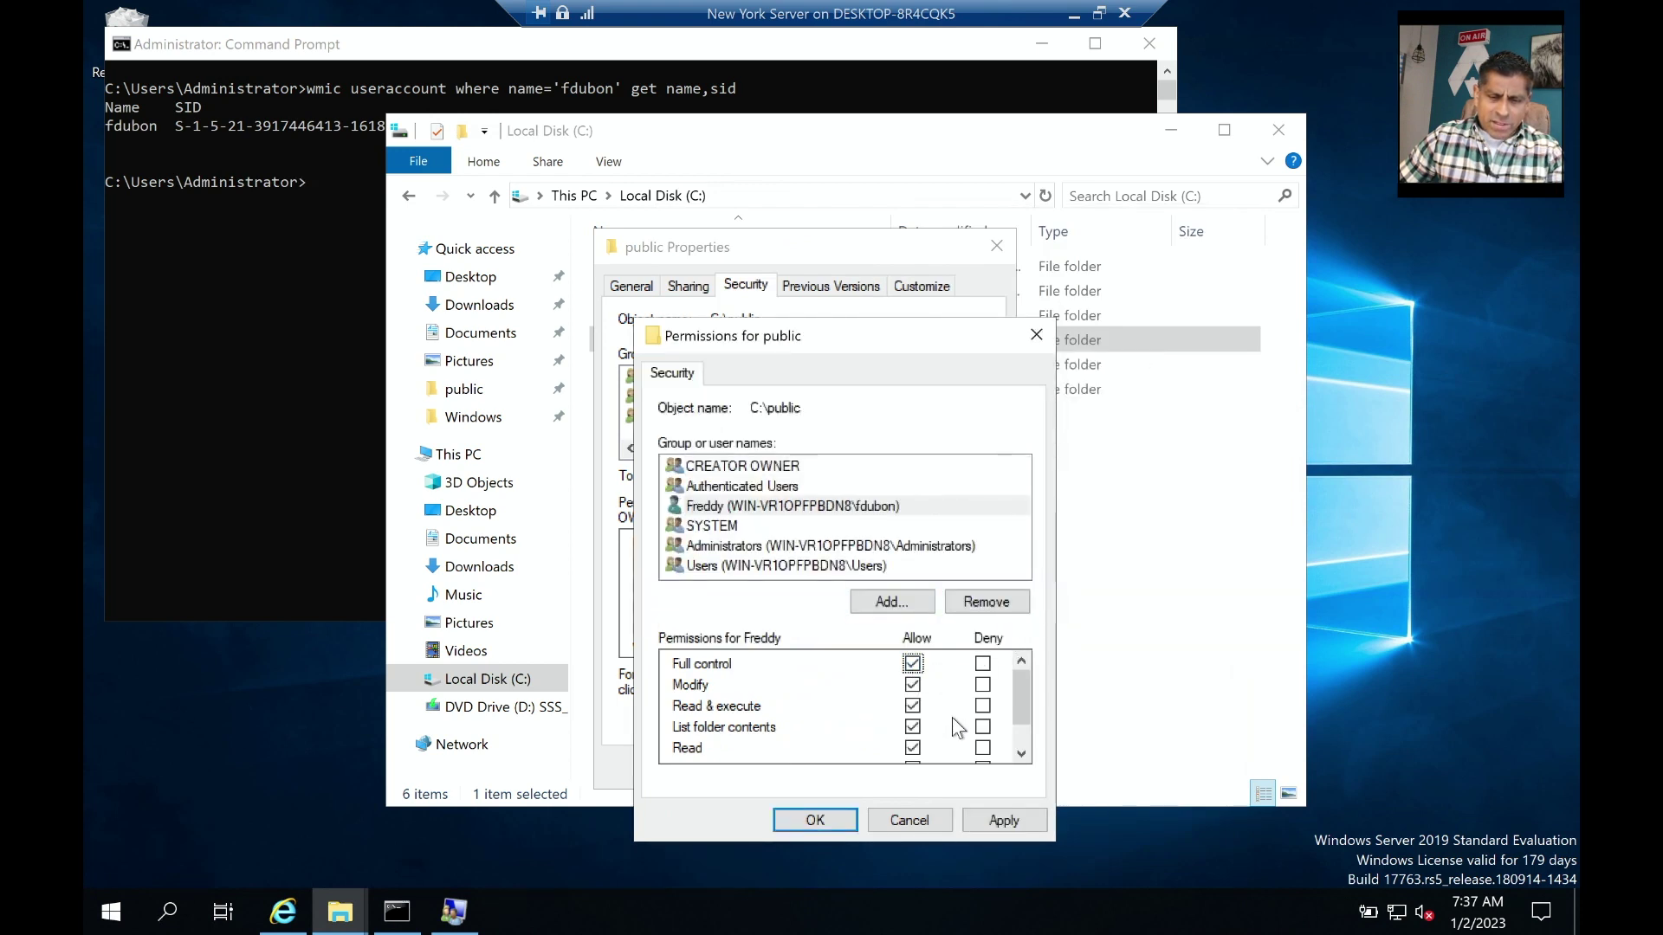
click(812, 820)
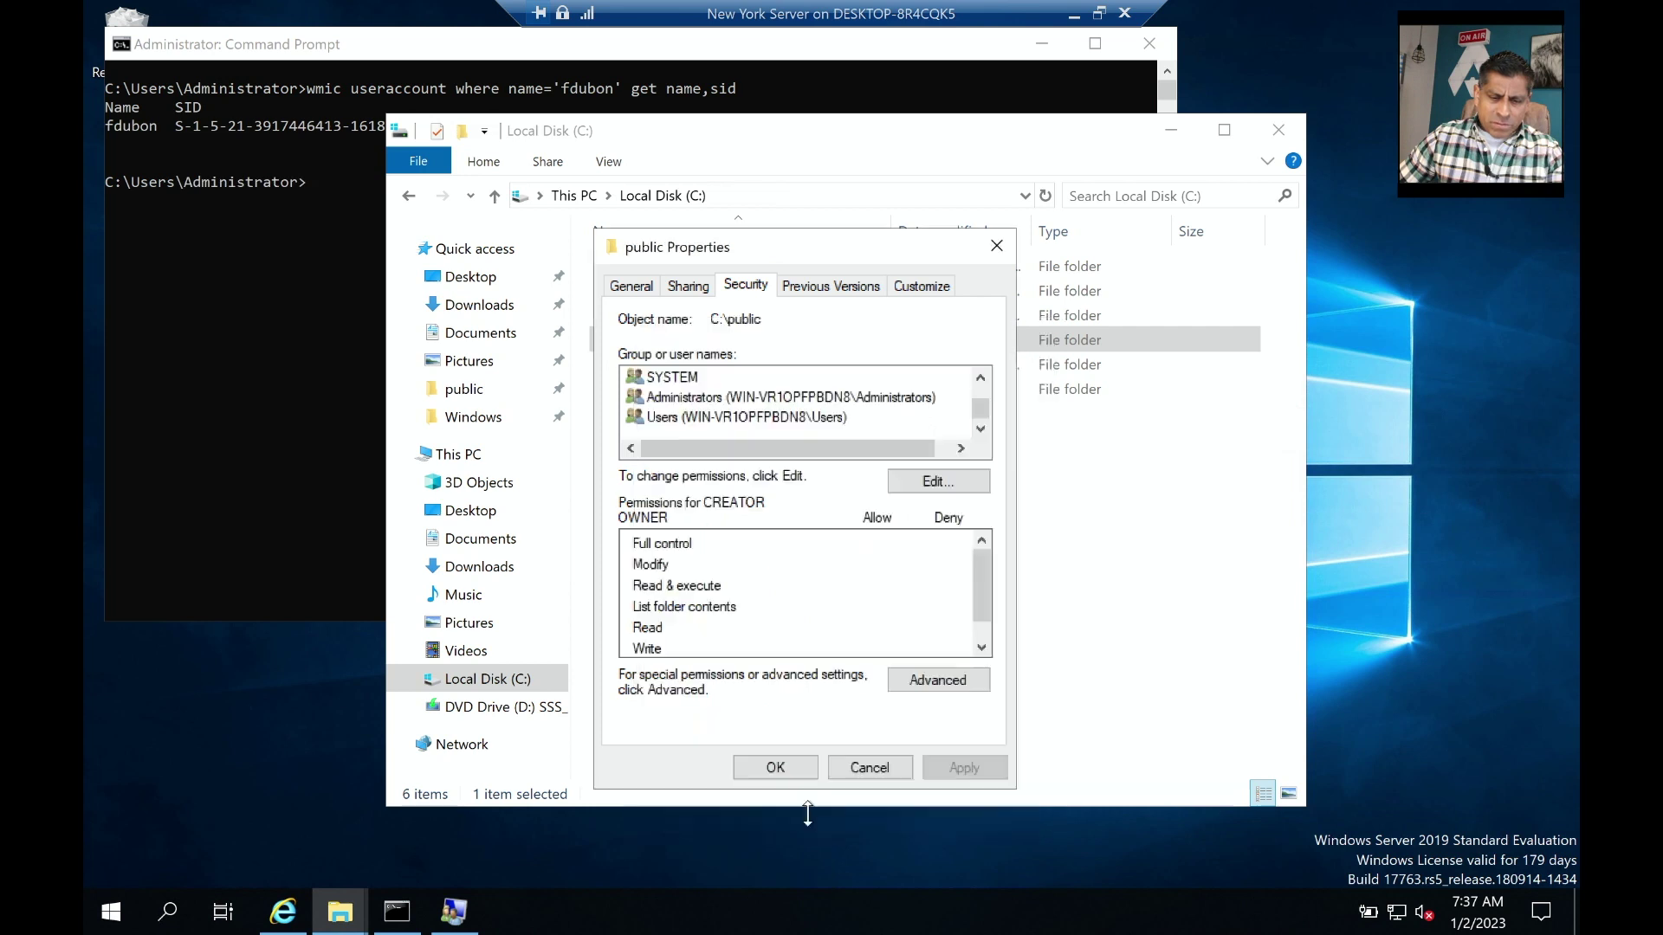
Create 'test from new york' in C:\public containing 'this is a test file created in new york' and save it.
click(777, 768)
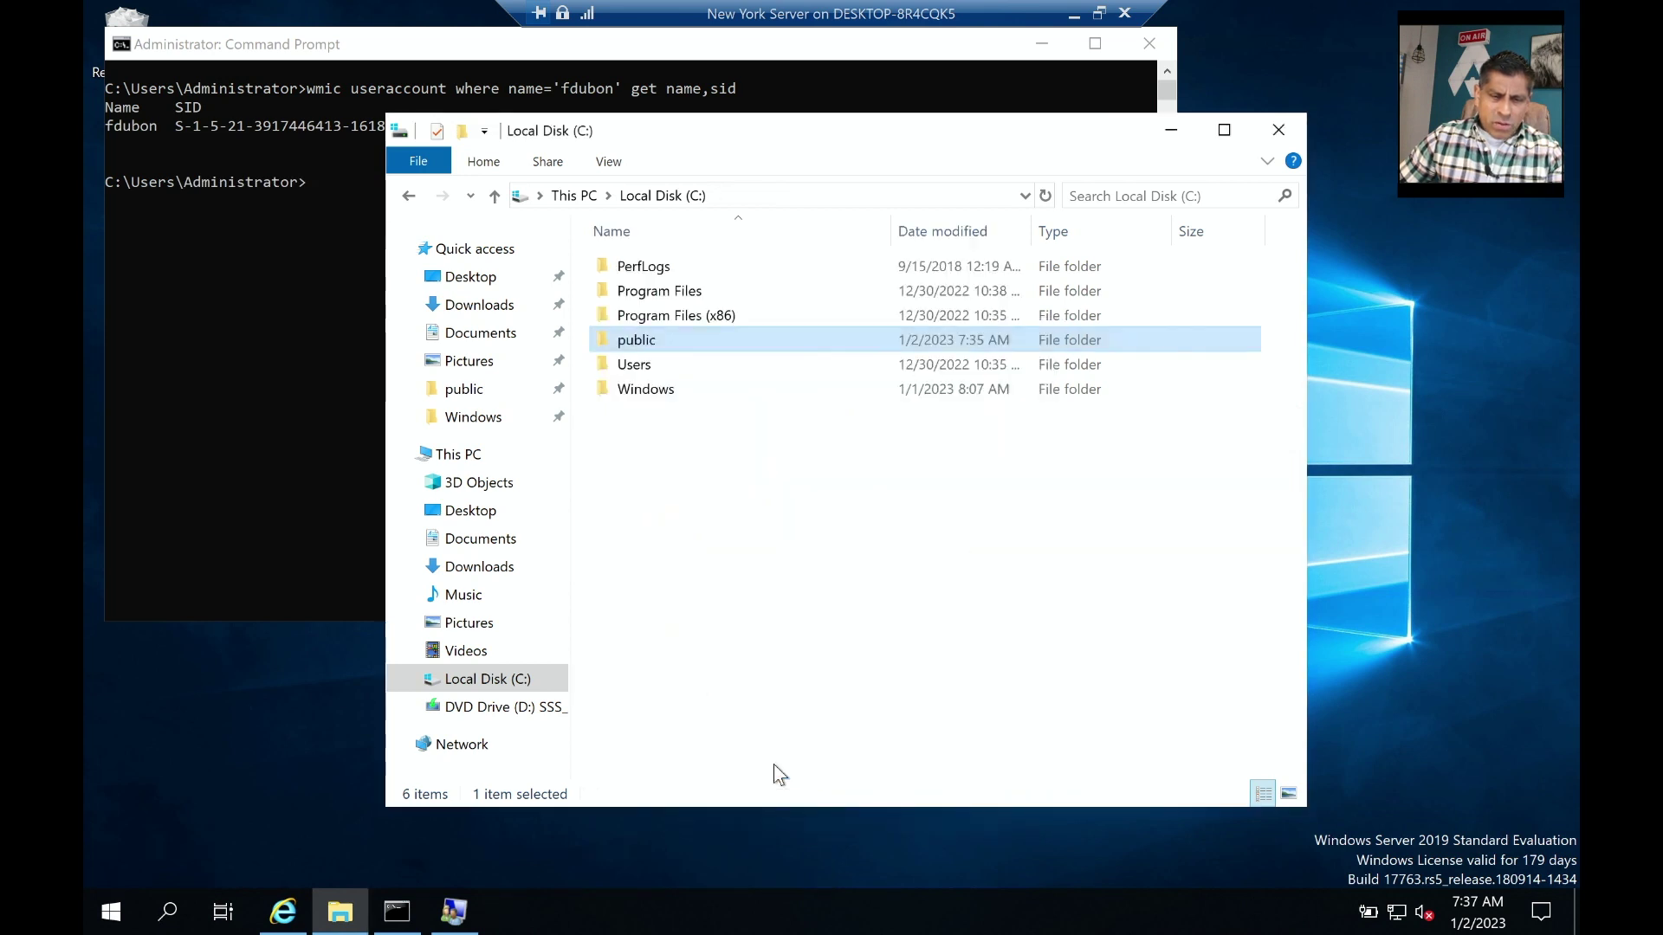
double_click(639, 341)
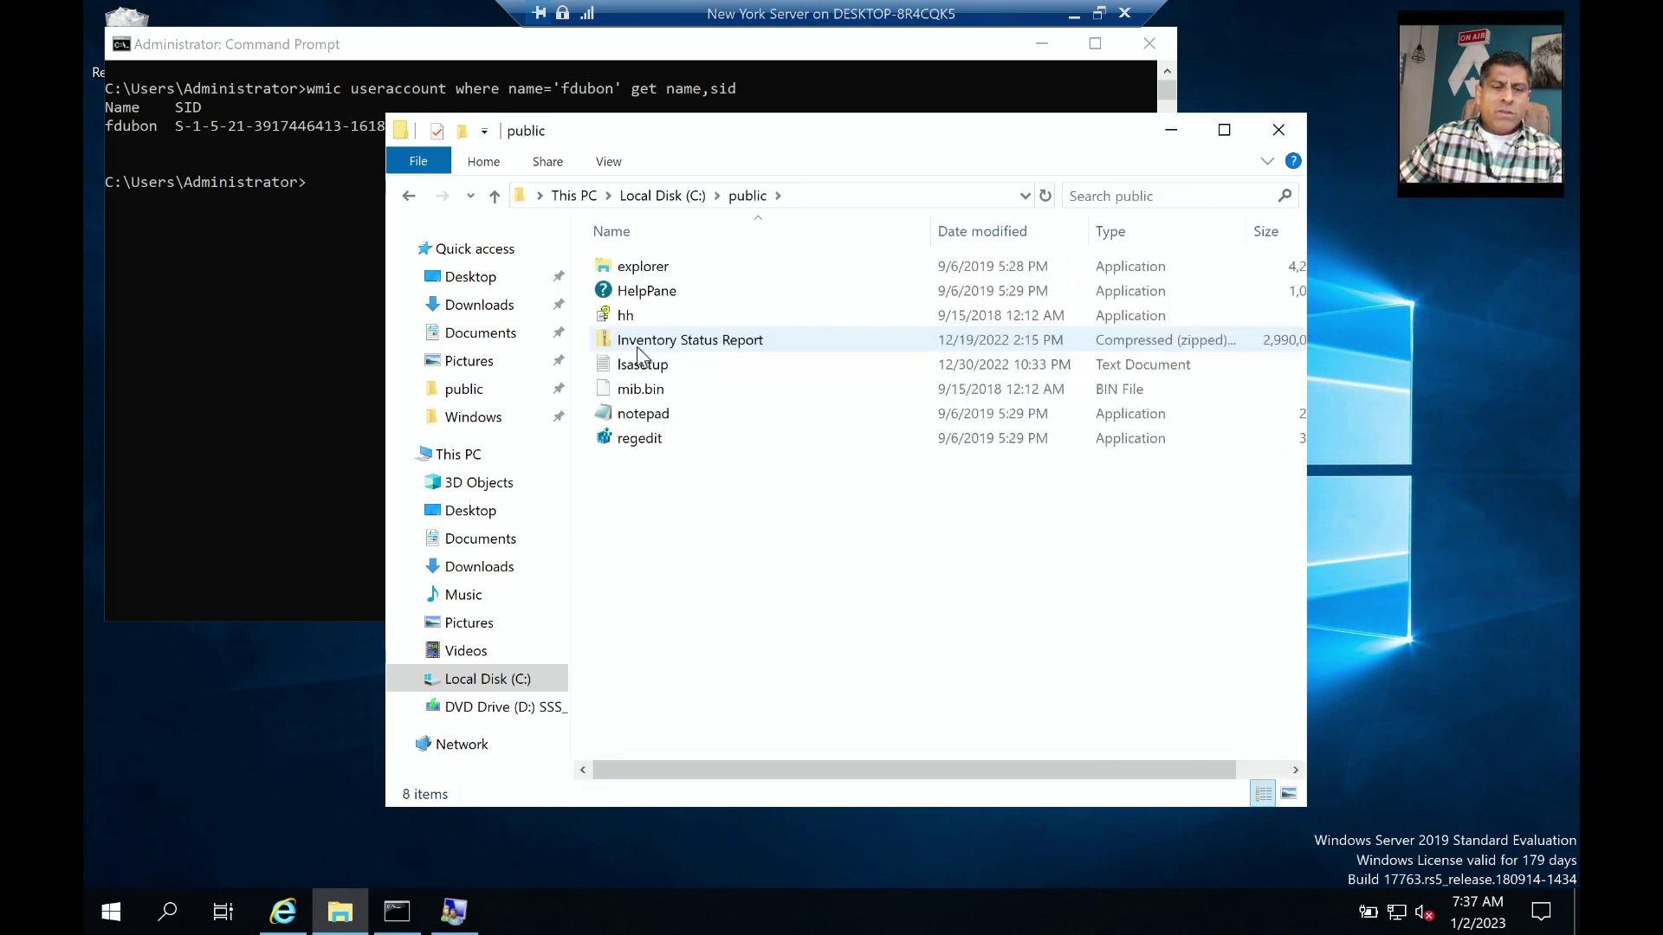
right_click(666, 497)
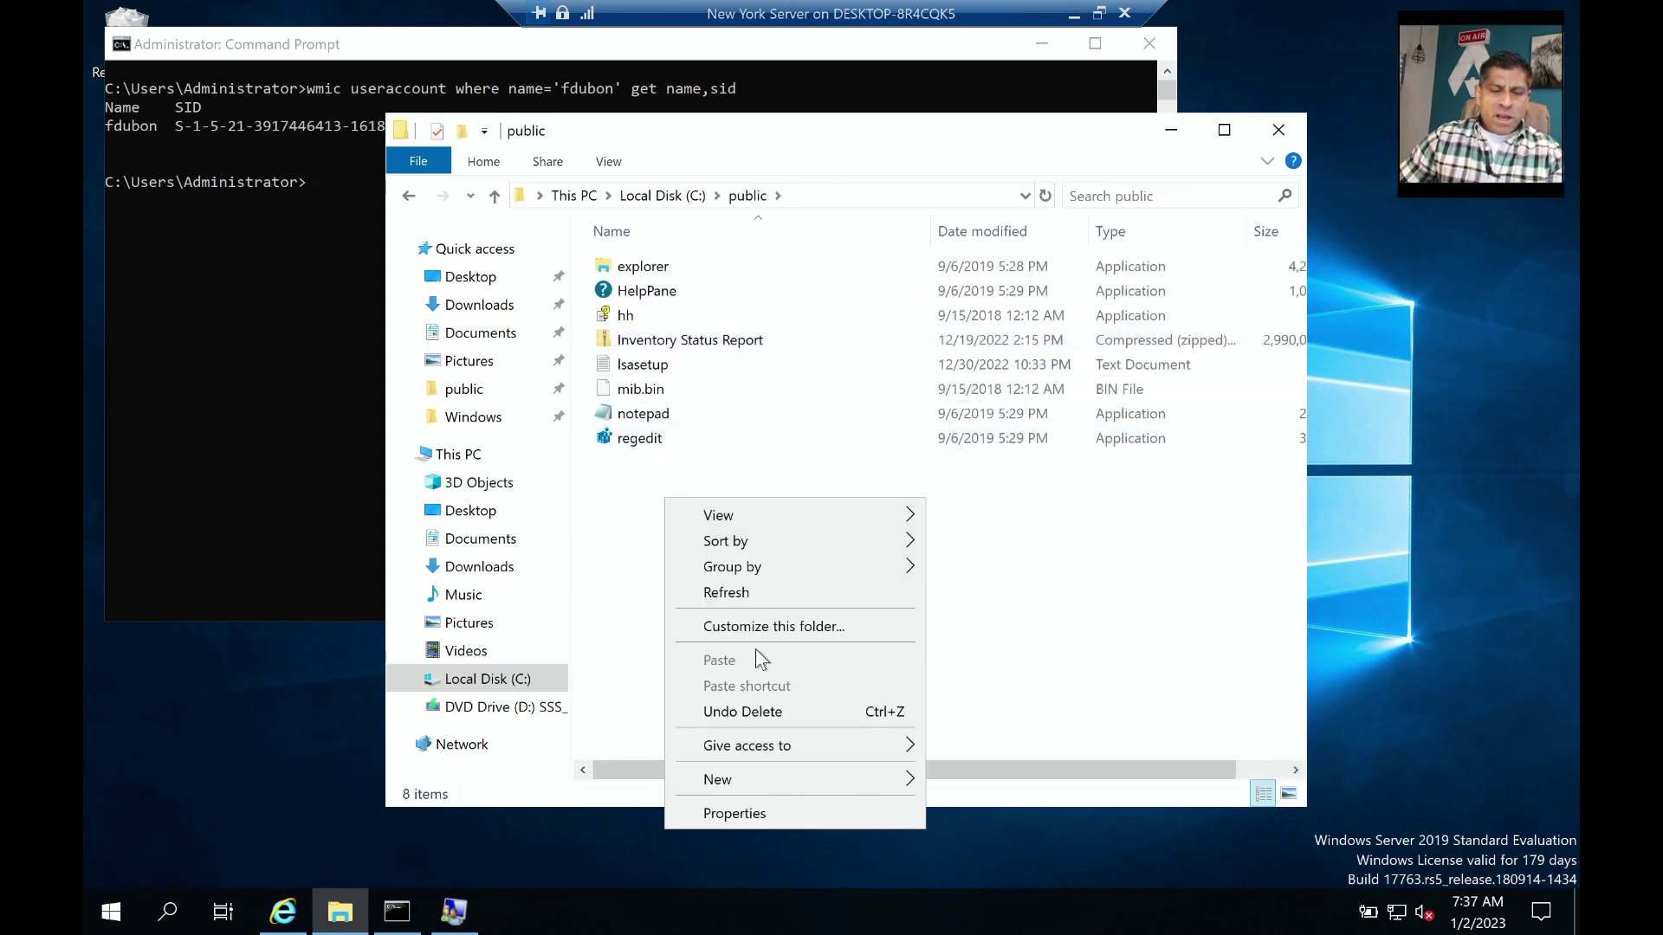
mouse_move(778, 772)
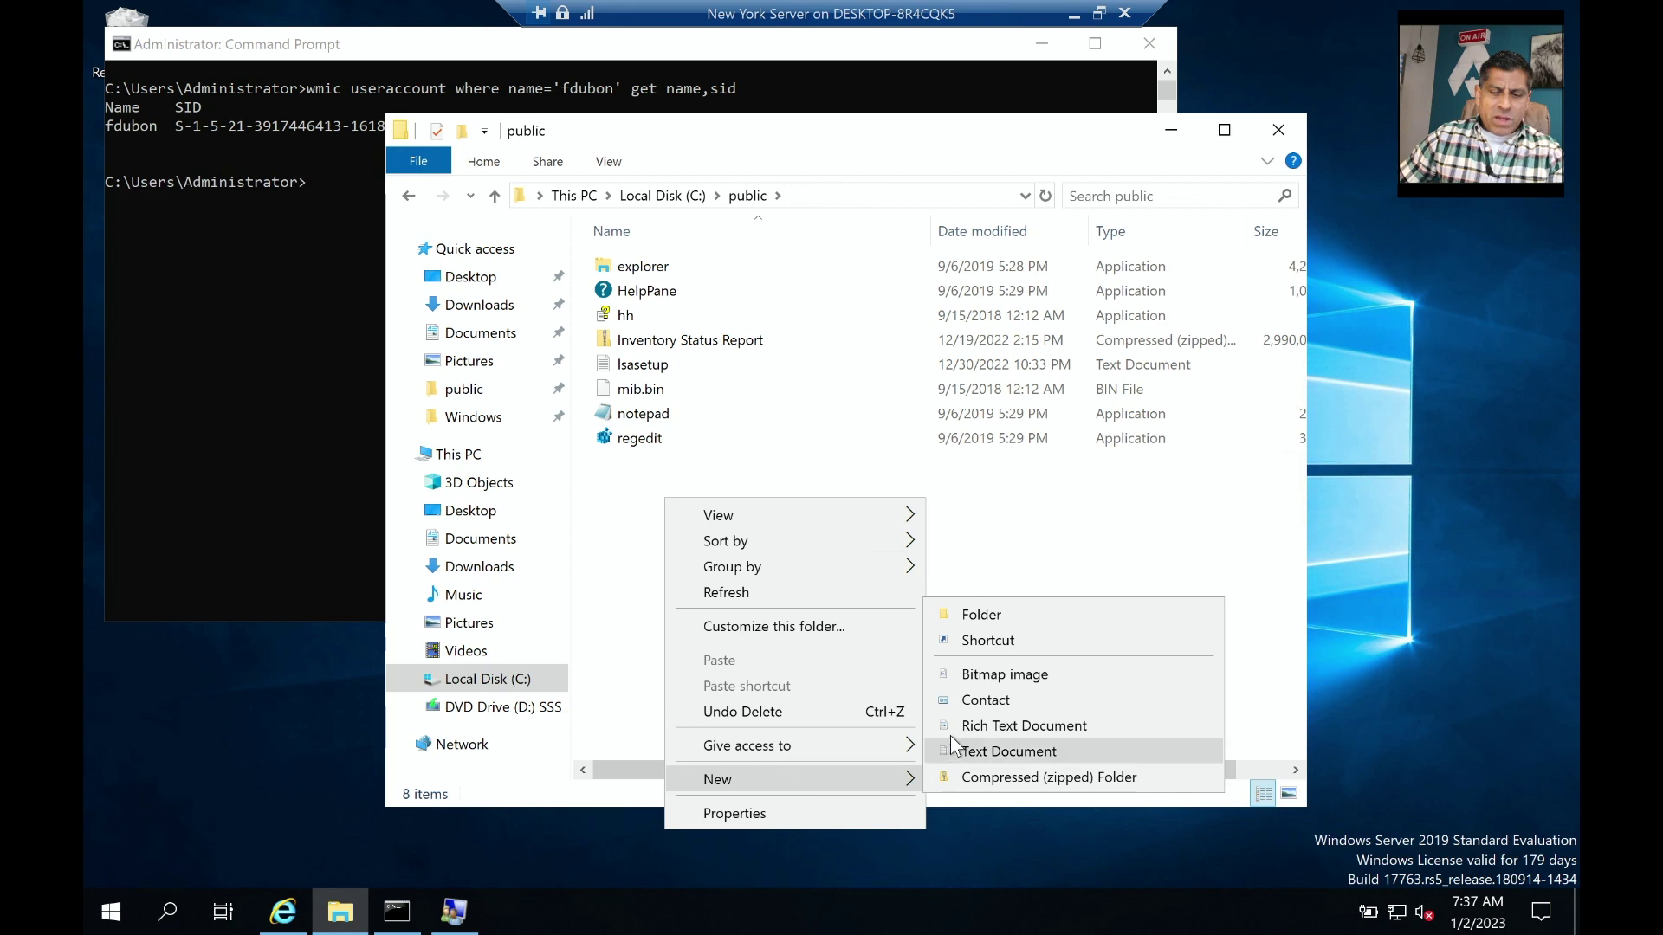
click(992, 751)
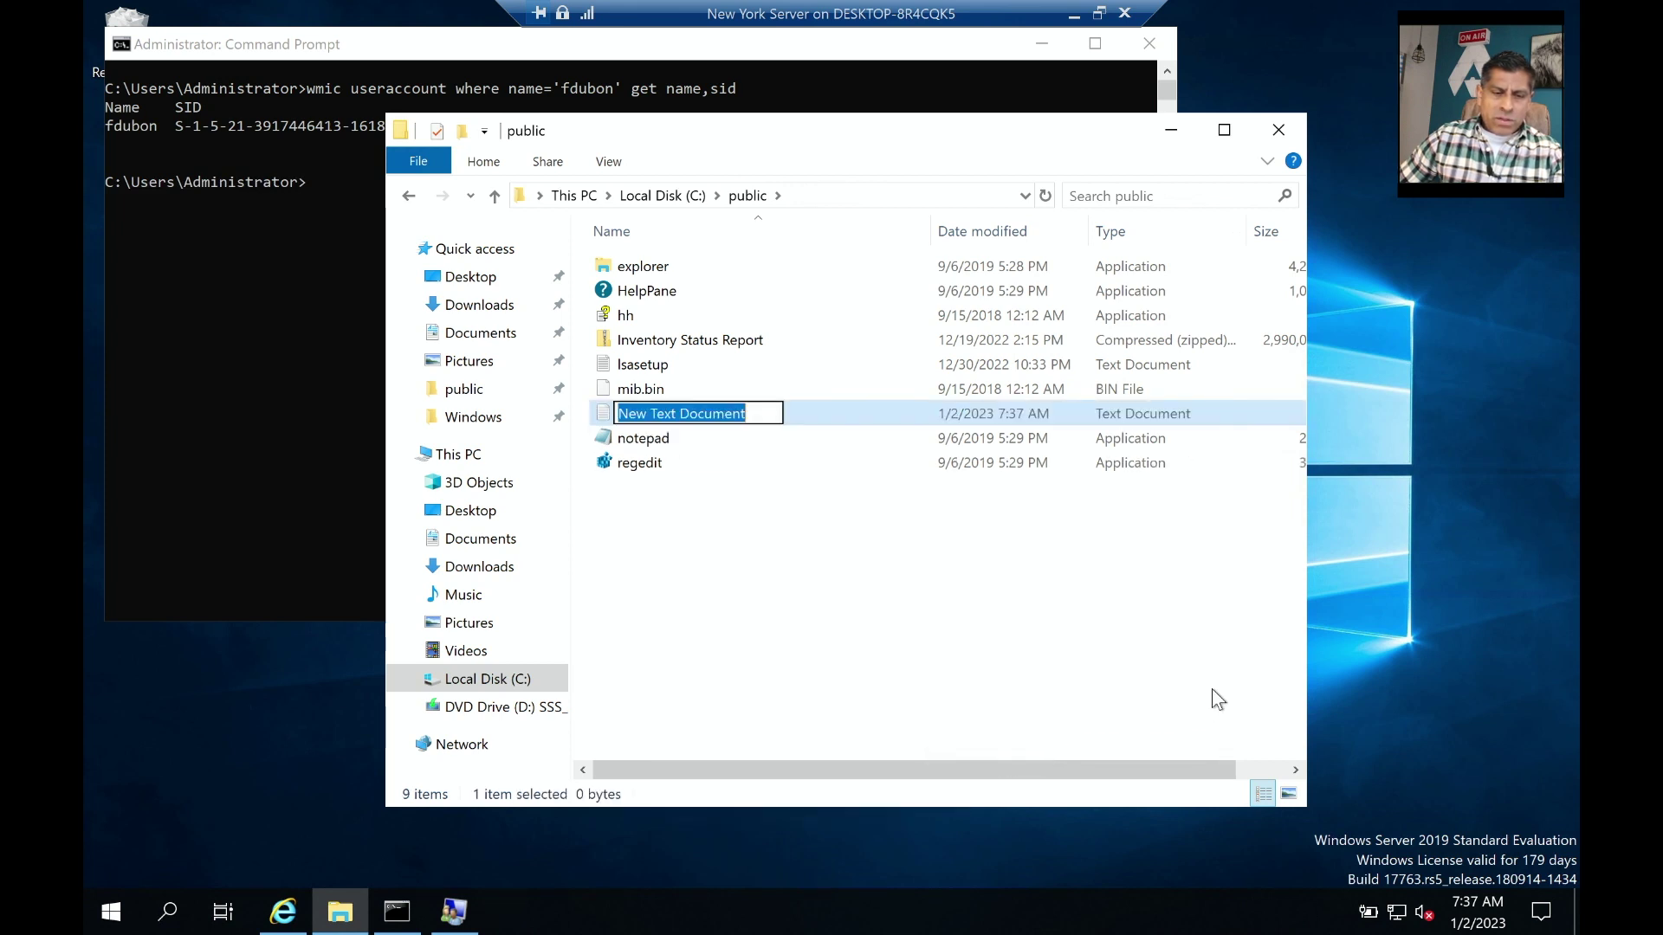
text(test)
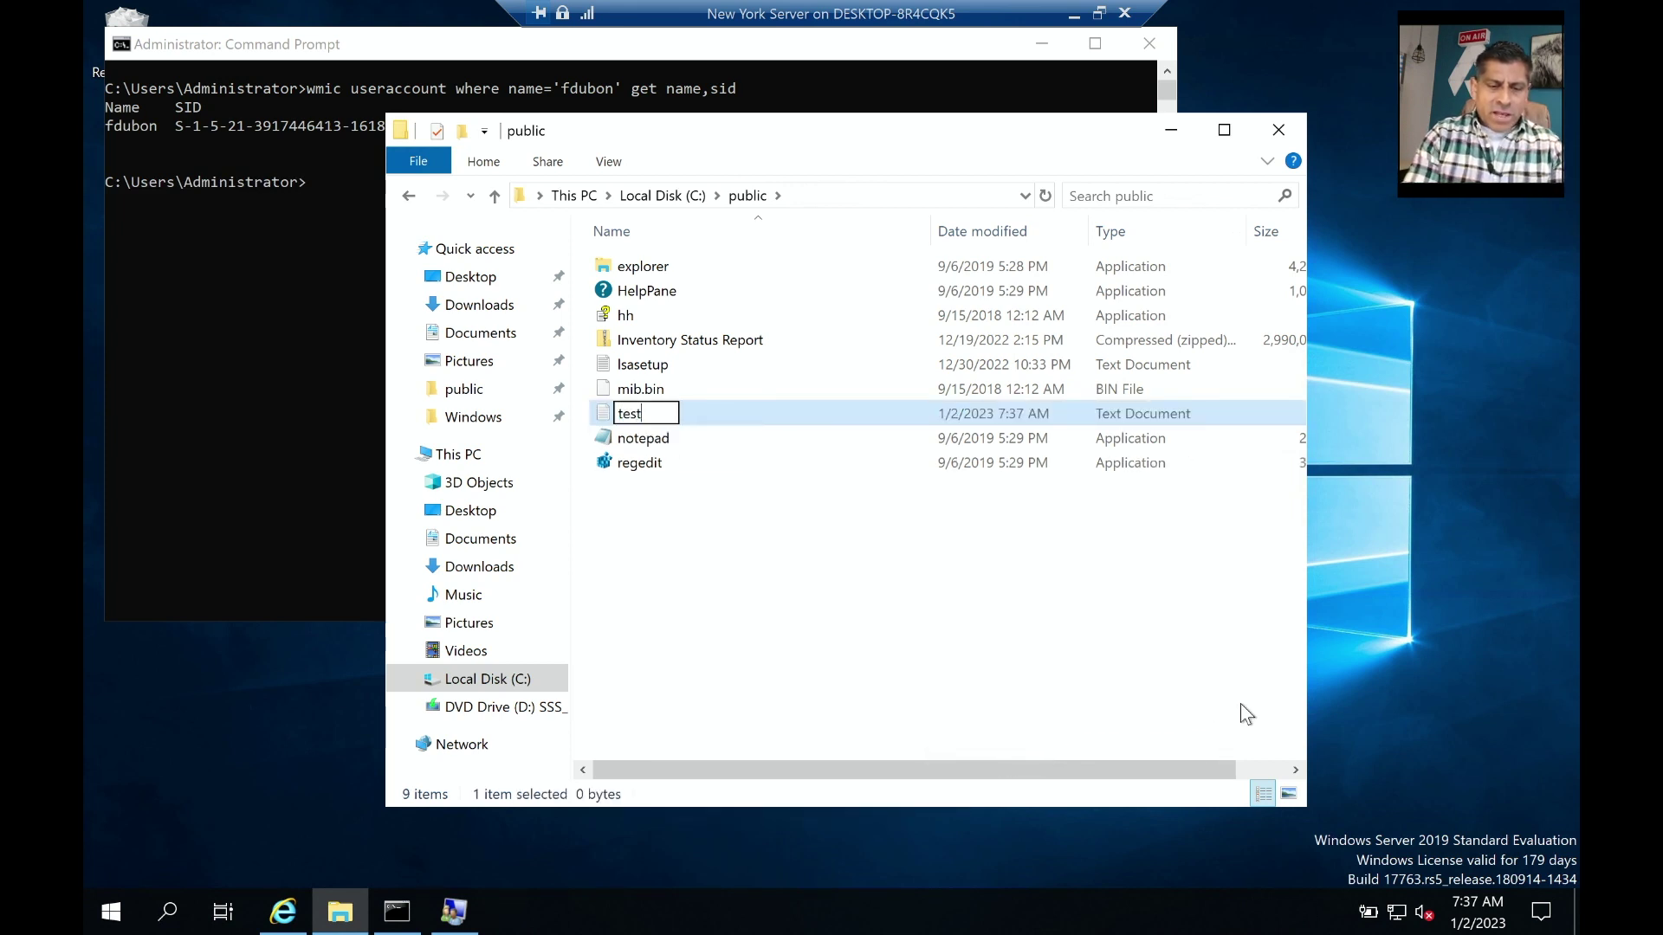
text( from new)
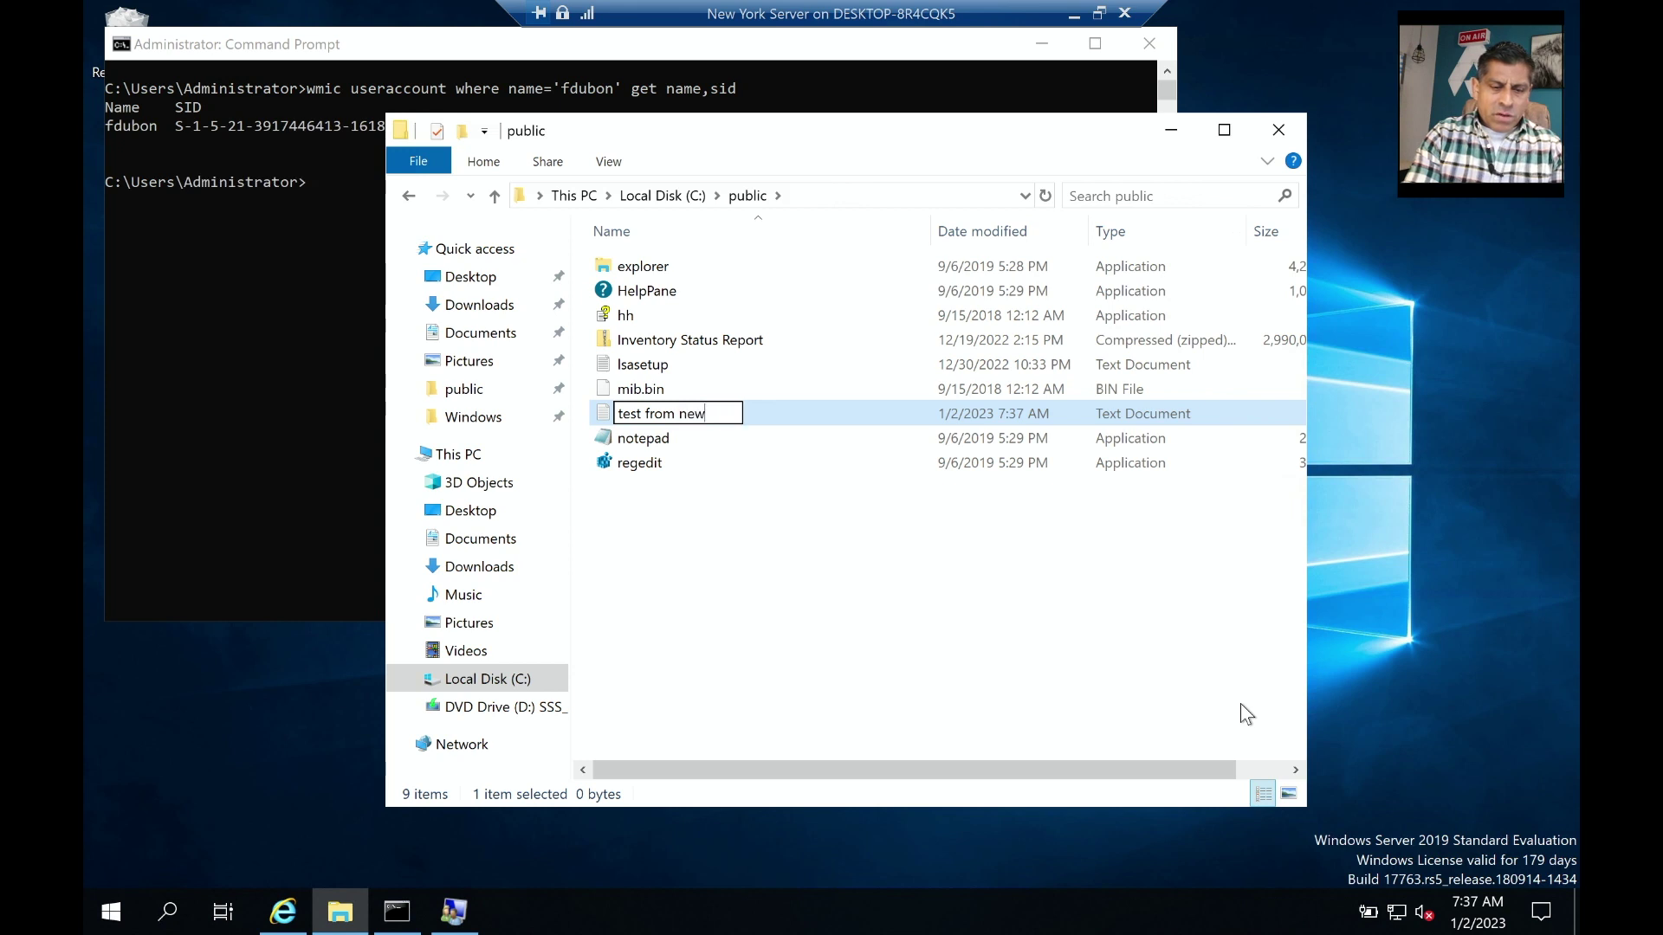
text( york)
key(Return)
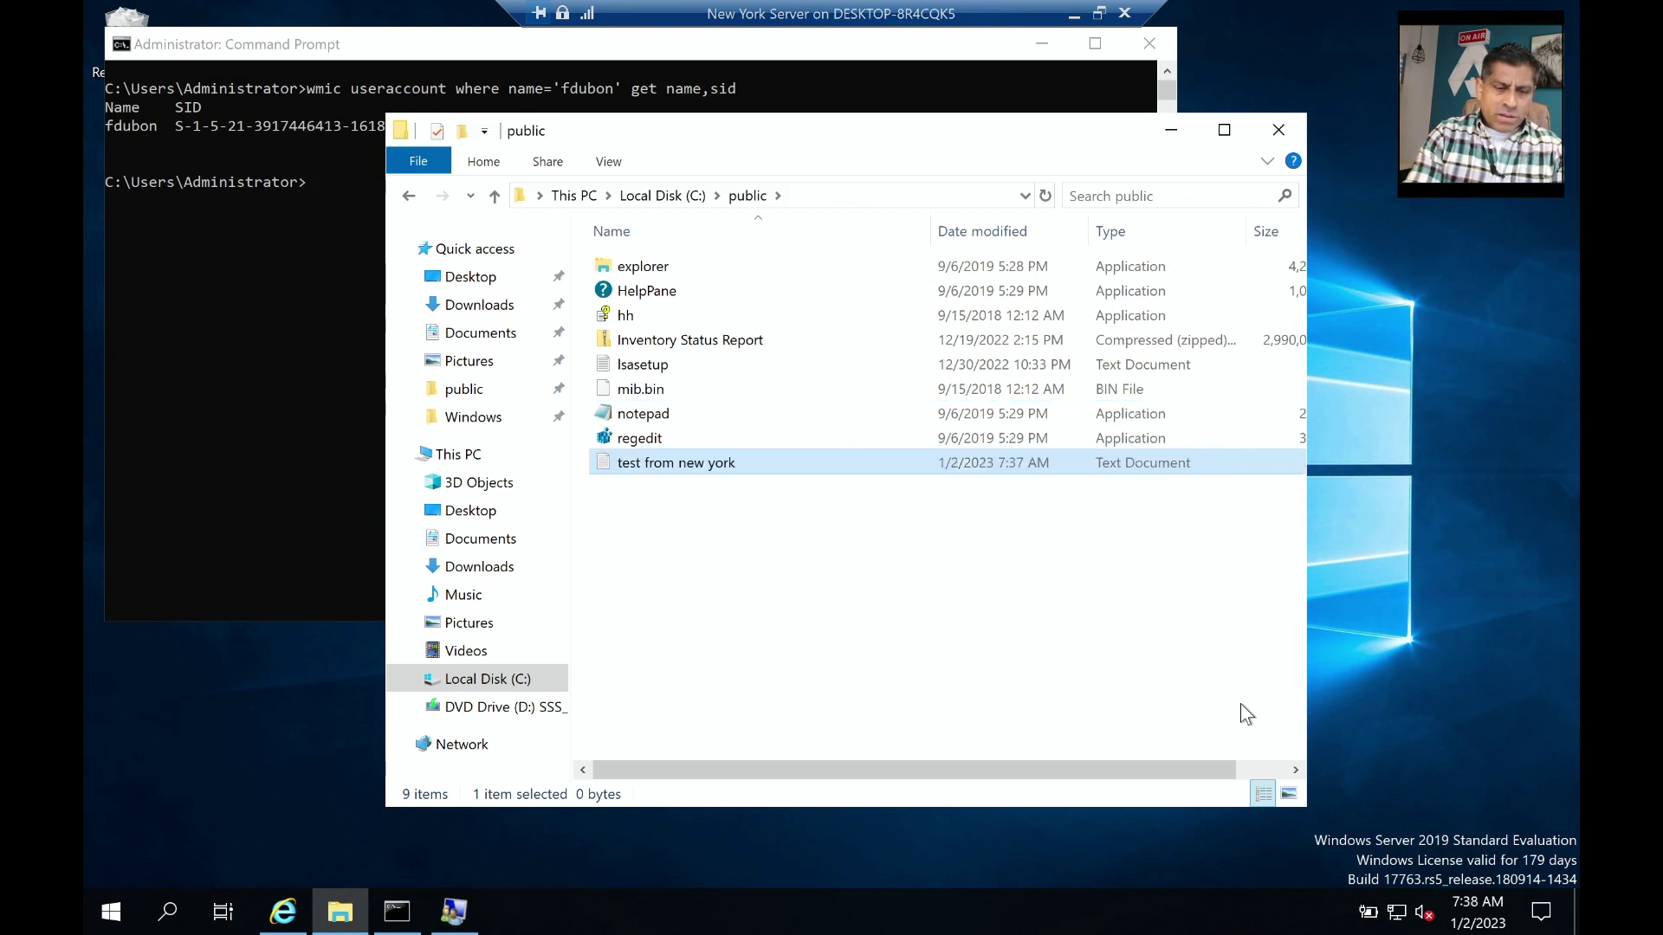
text(t)
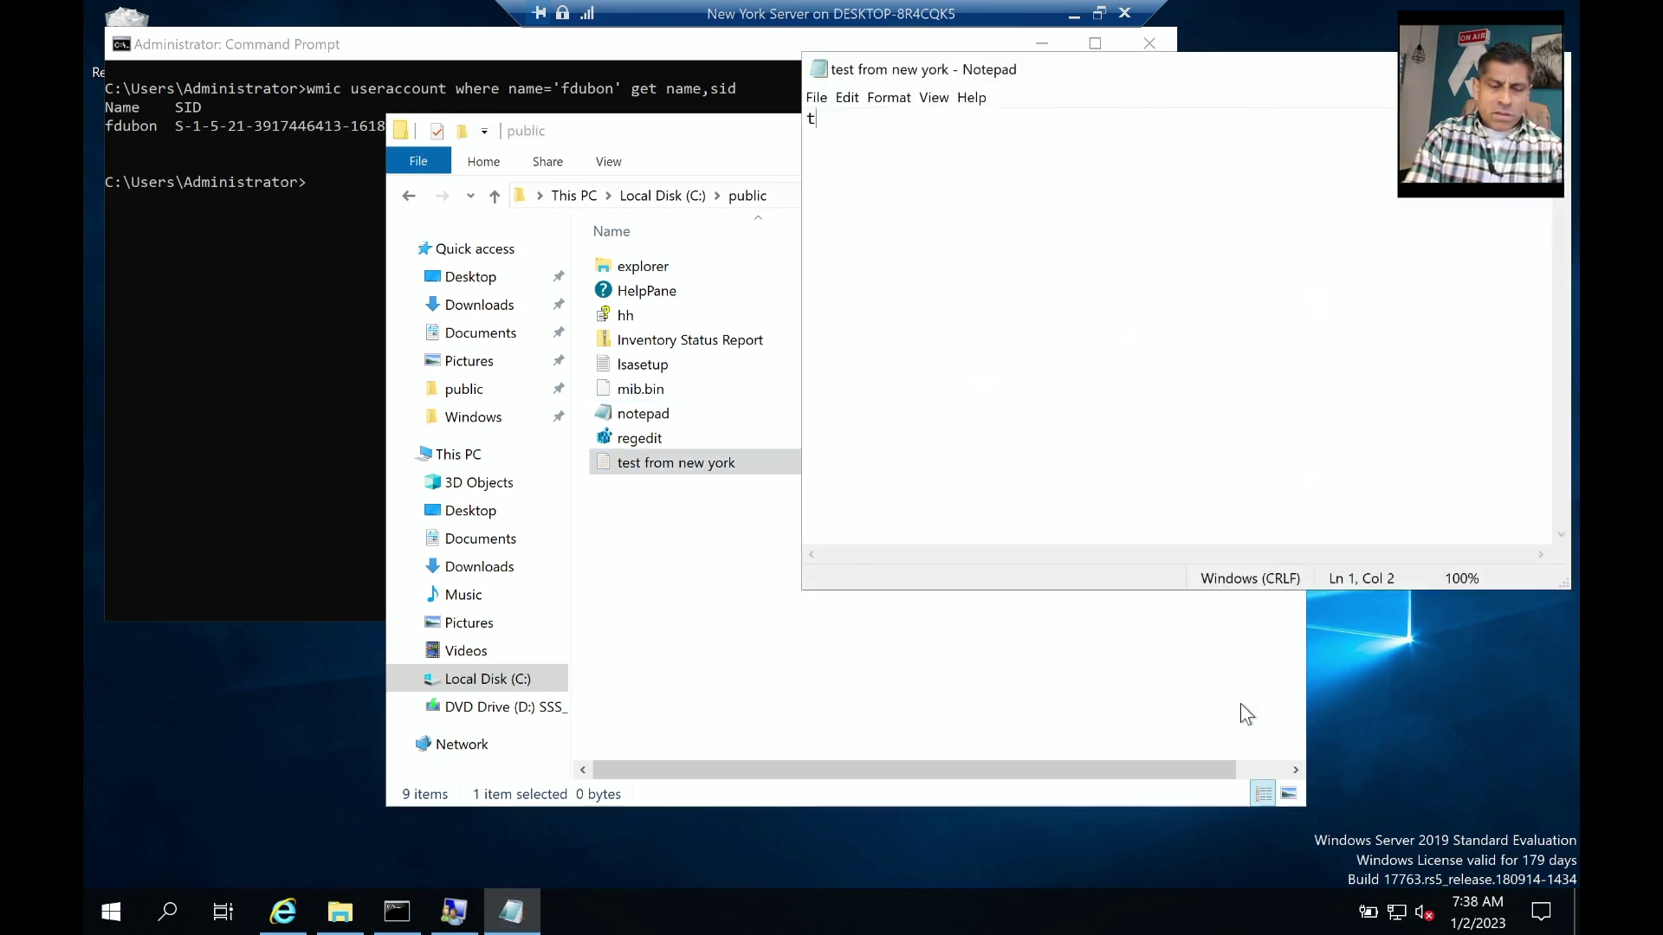
text(his is a test file)
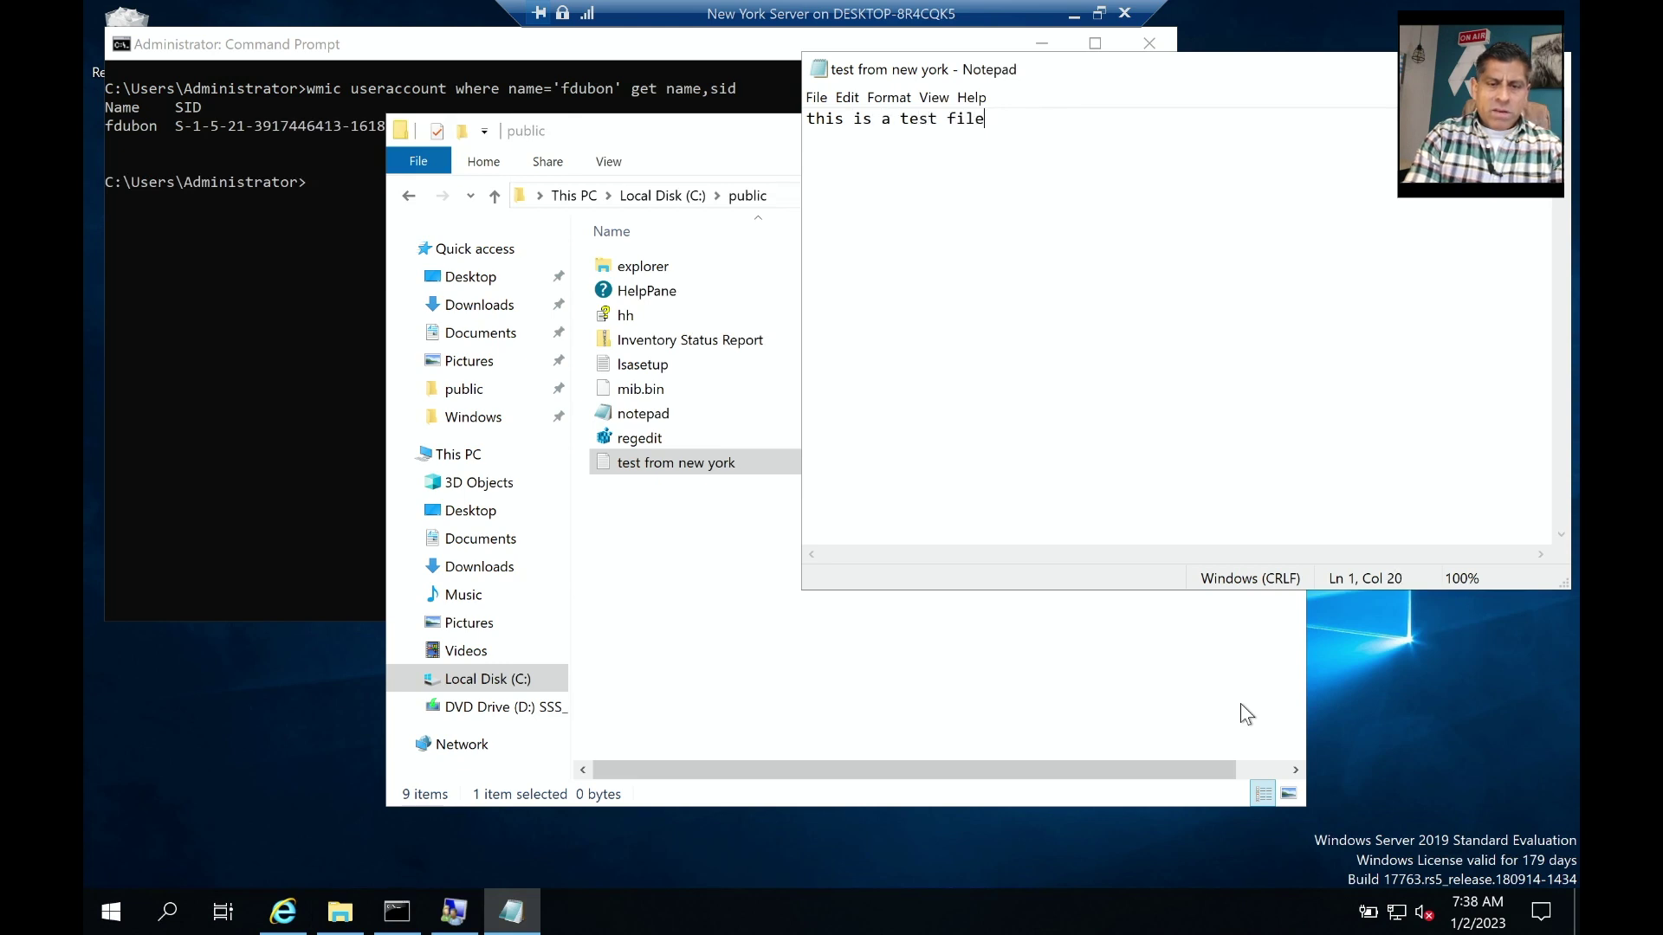
text( created in new york)
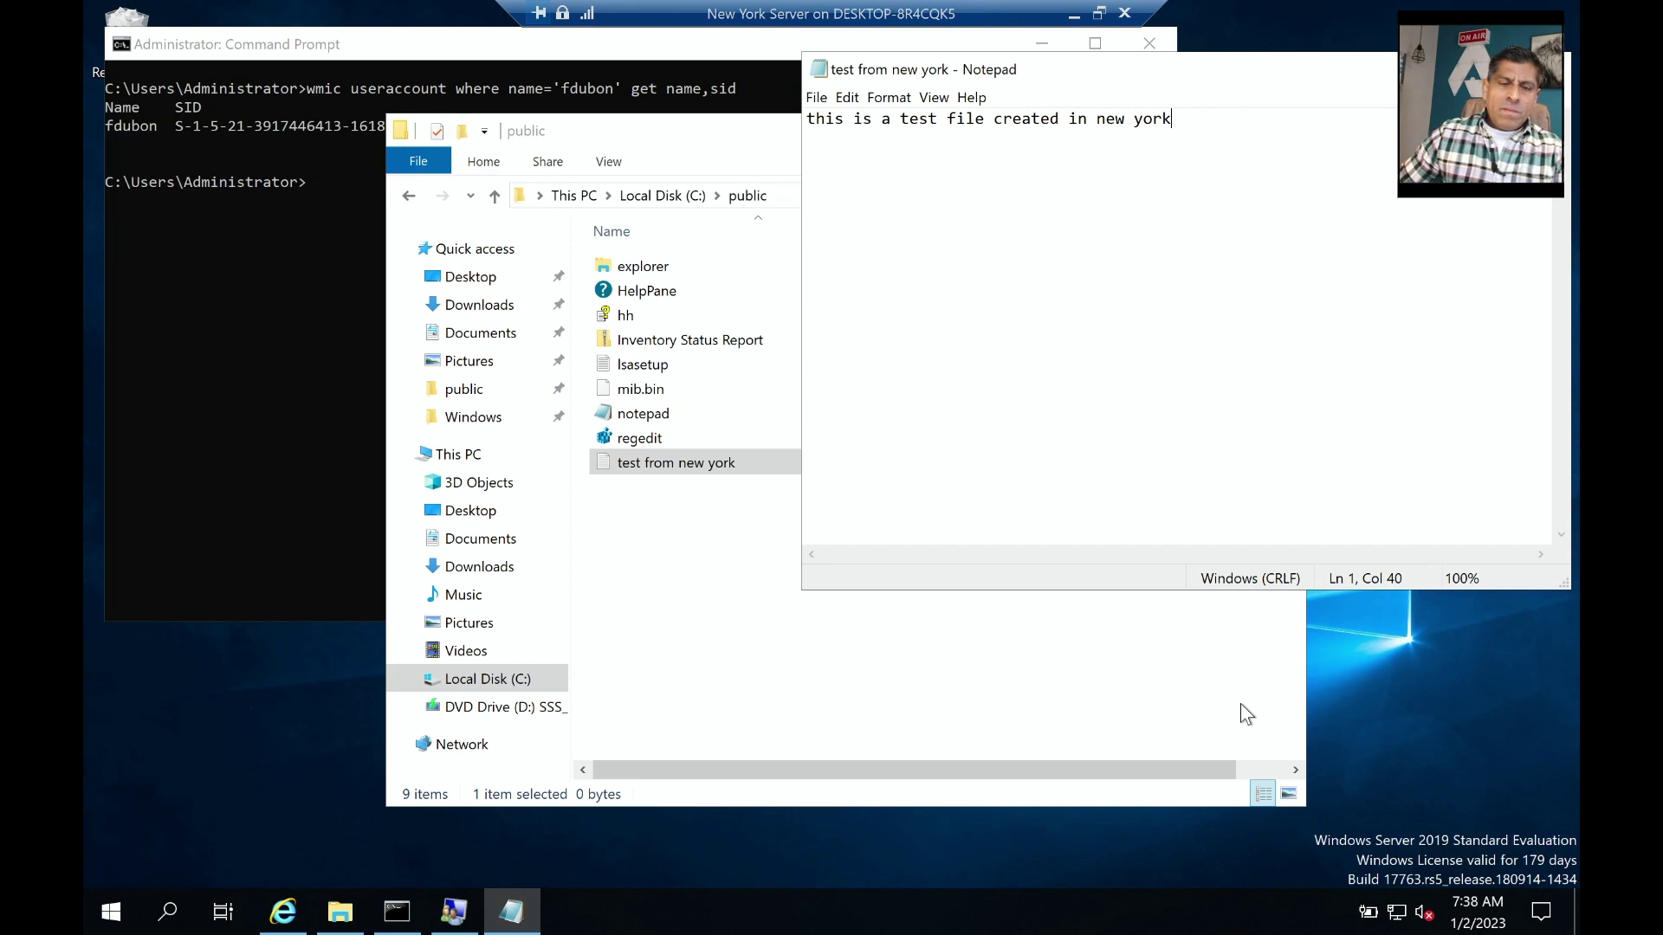
key(alt+F4)
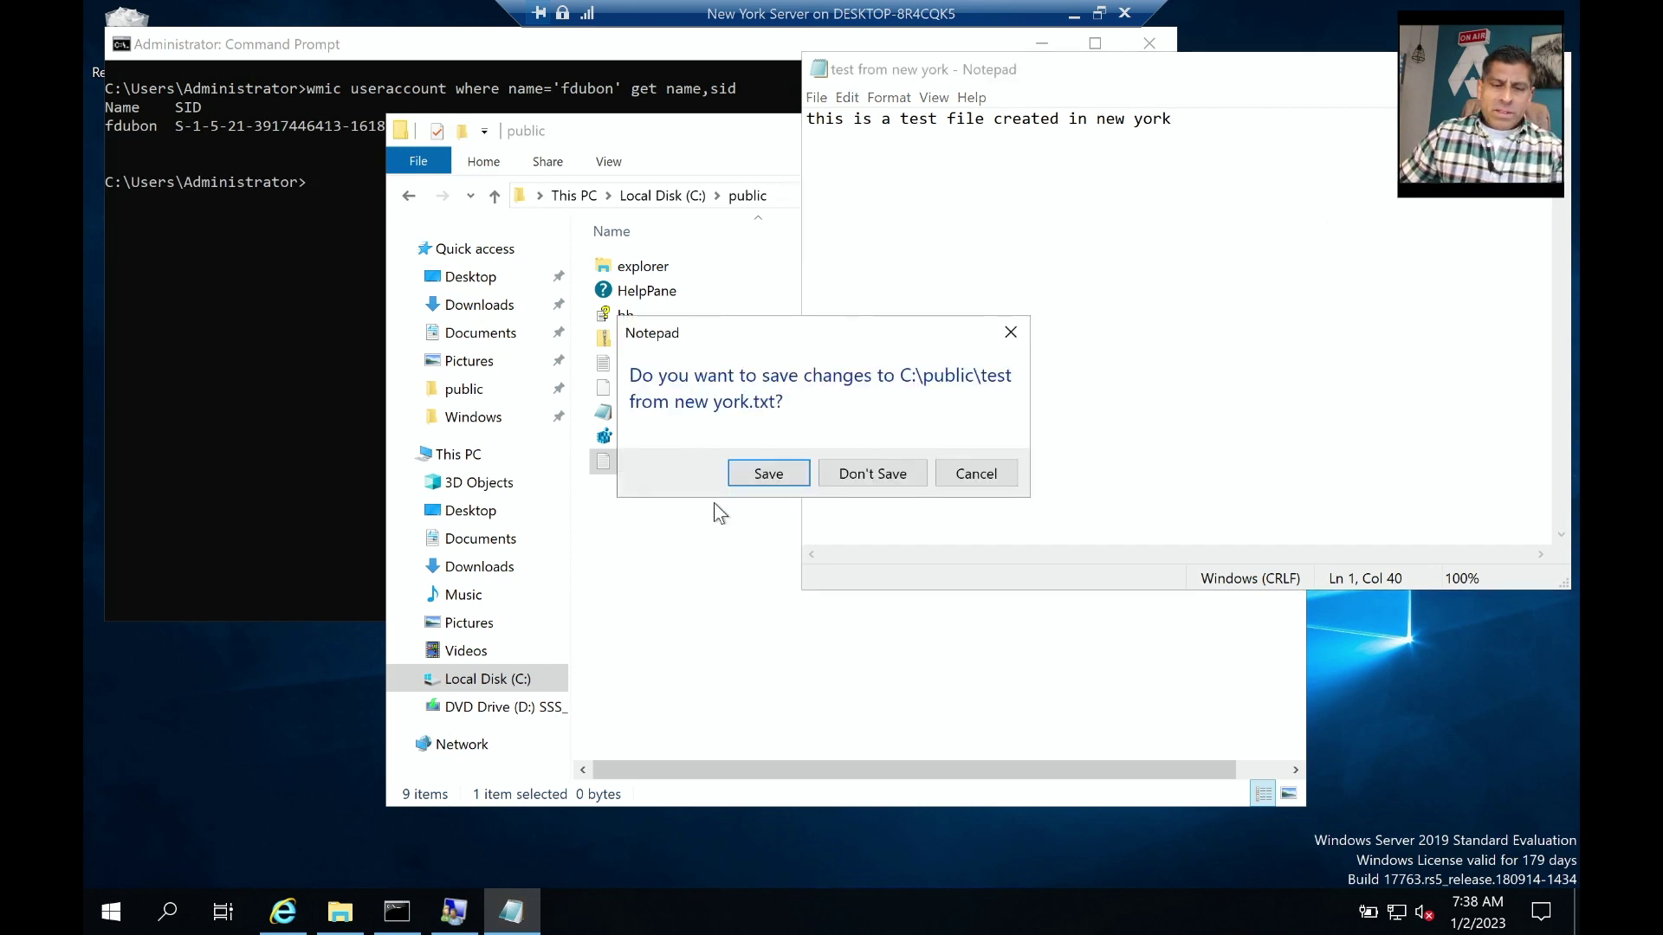
click(768, 474)
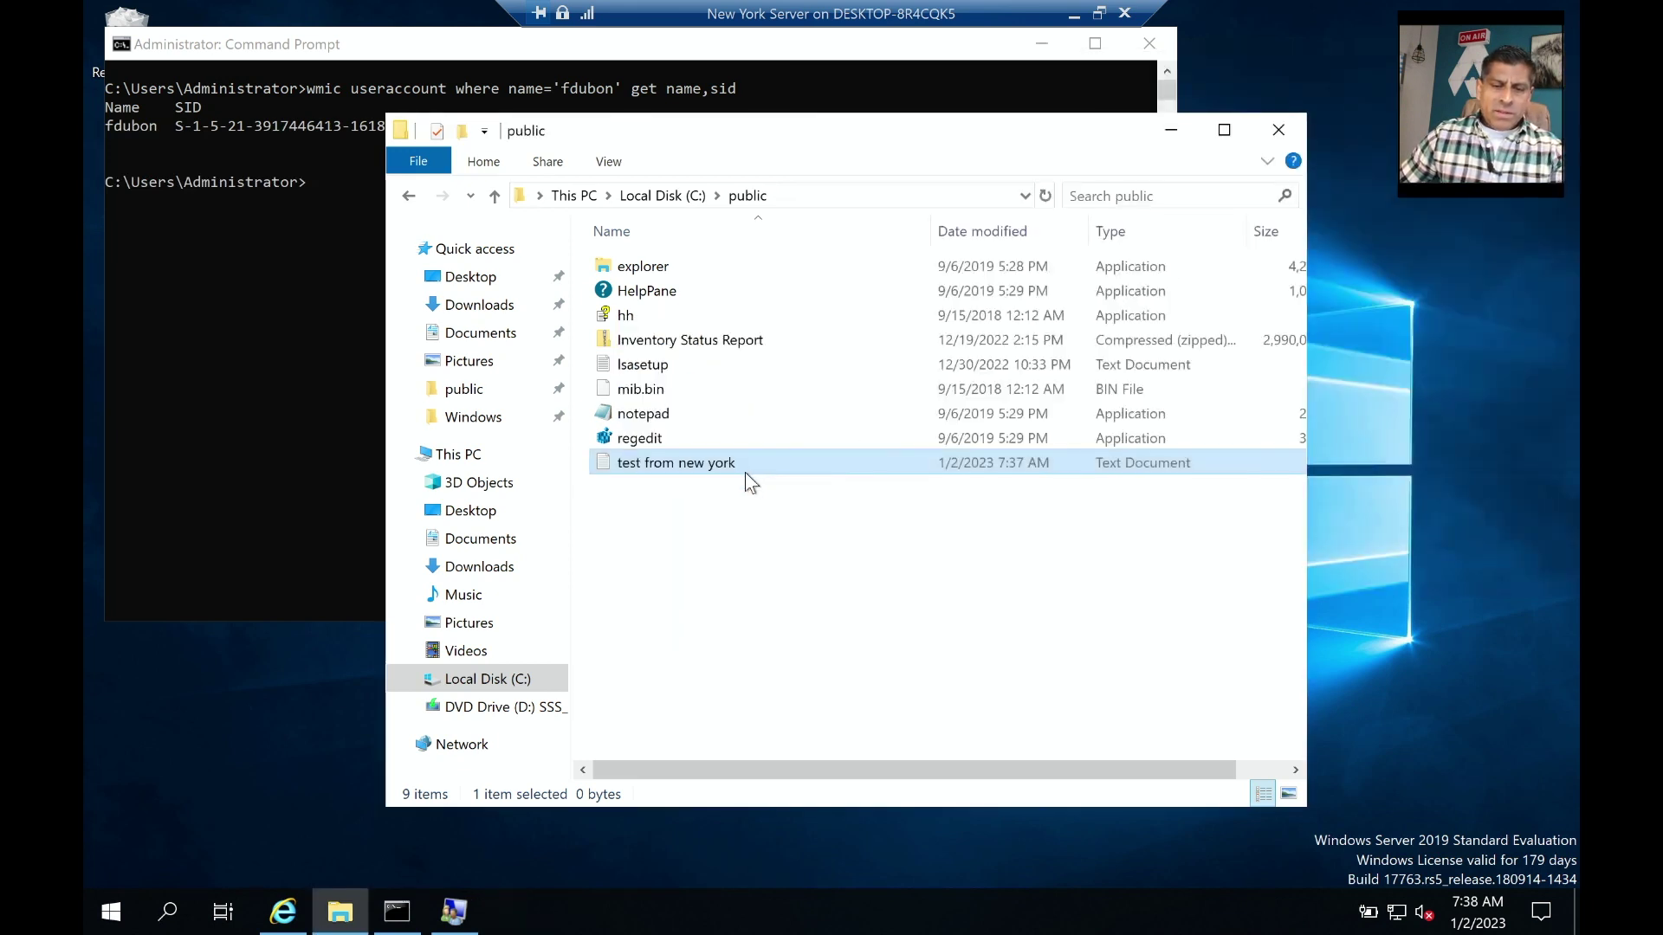
Check the new user's permissions in the 'test from new york' file's Security properties.
right_click(700, 466)
click(805, 823)
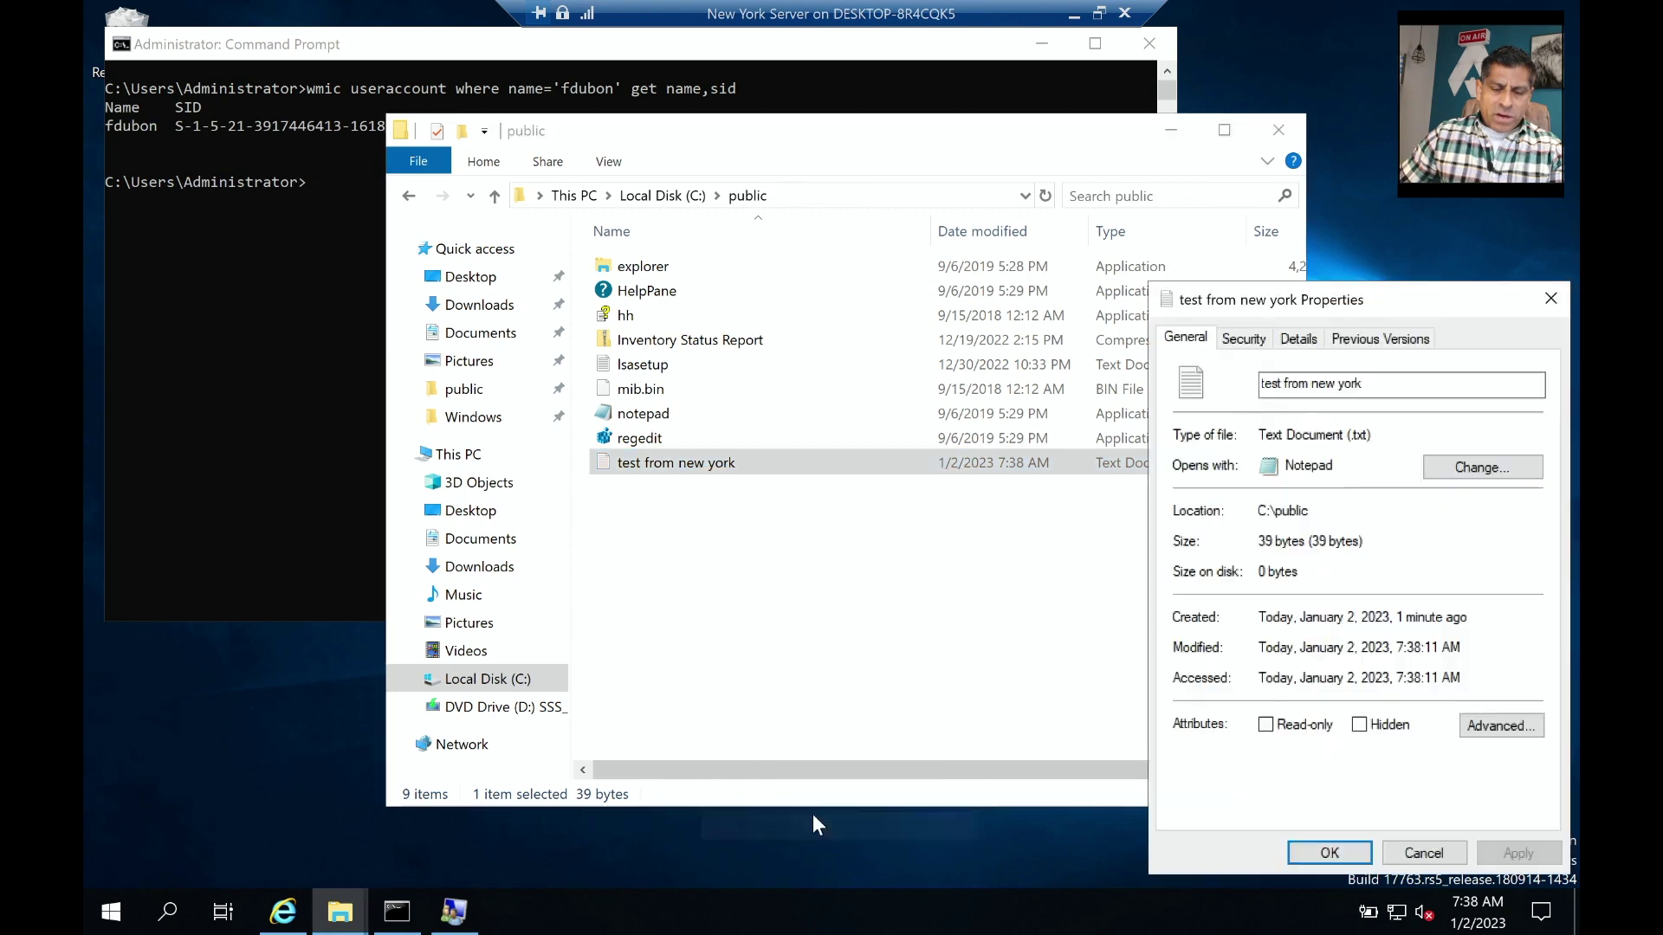
drag(1269, 300, 842, 334)
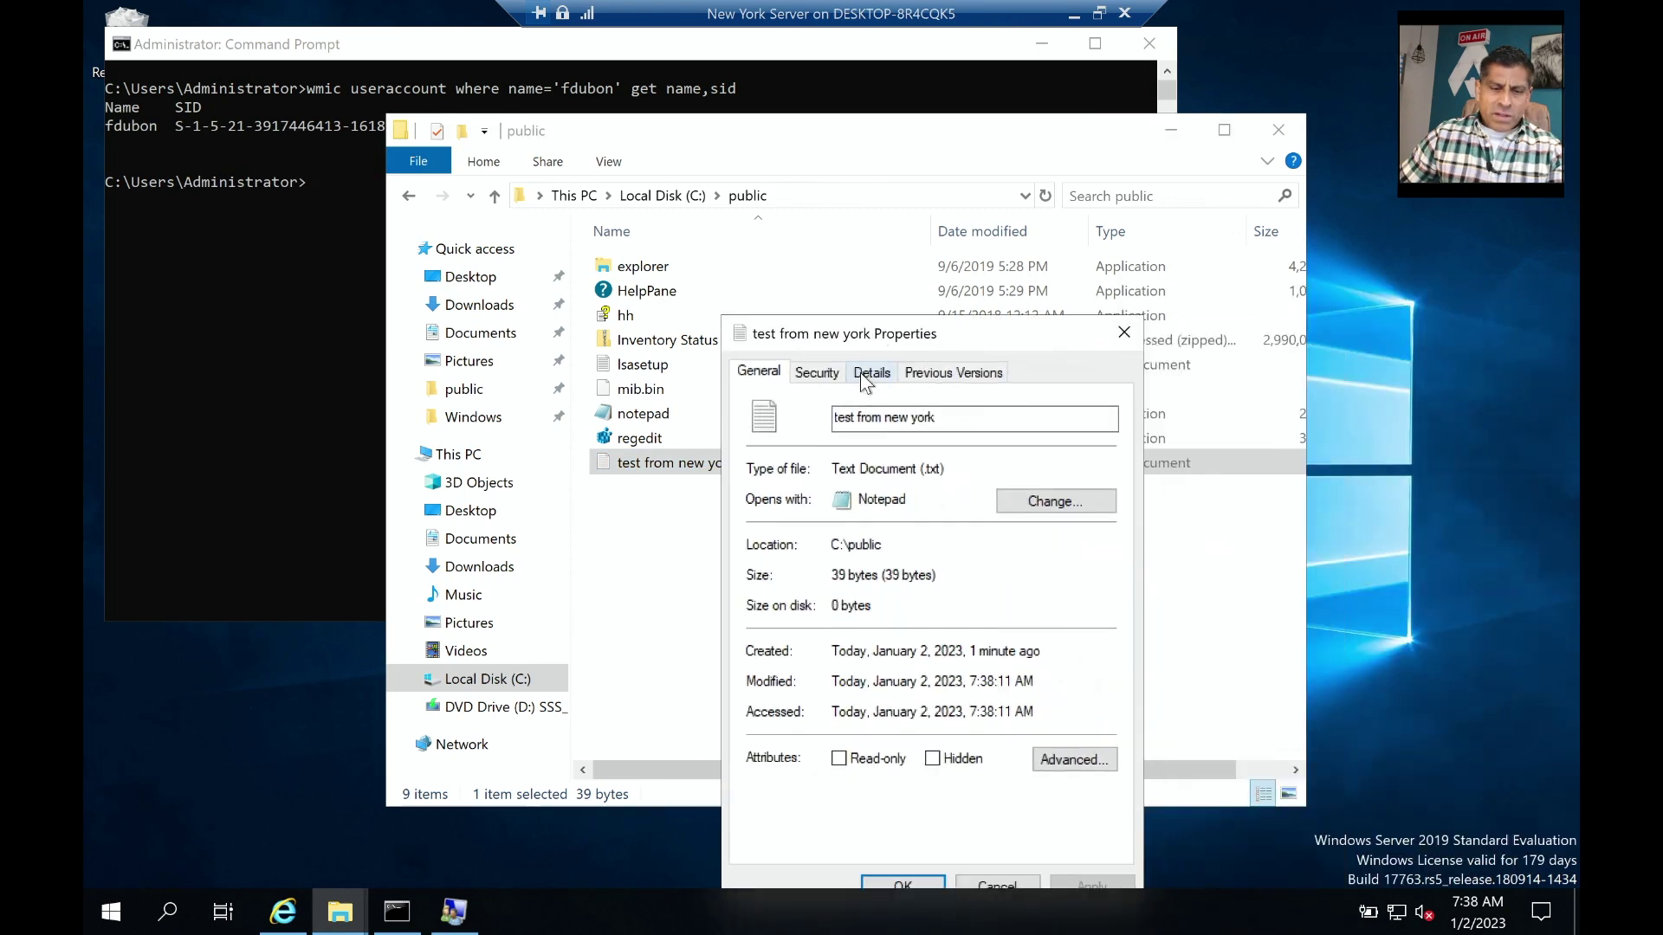
click(836, 374)
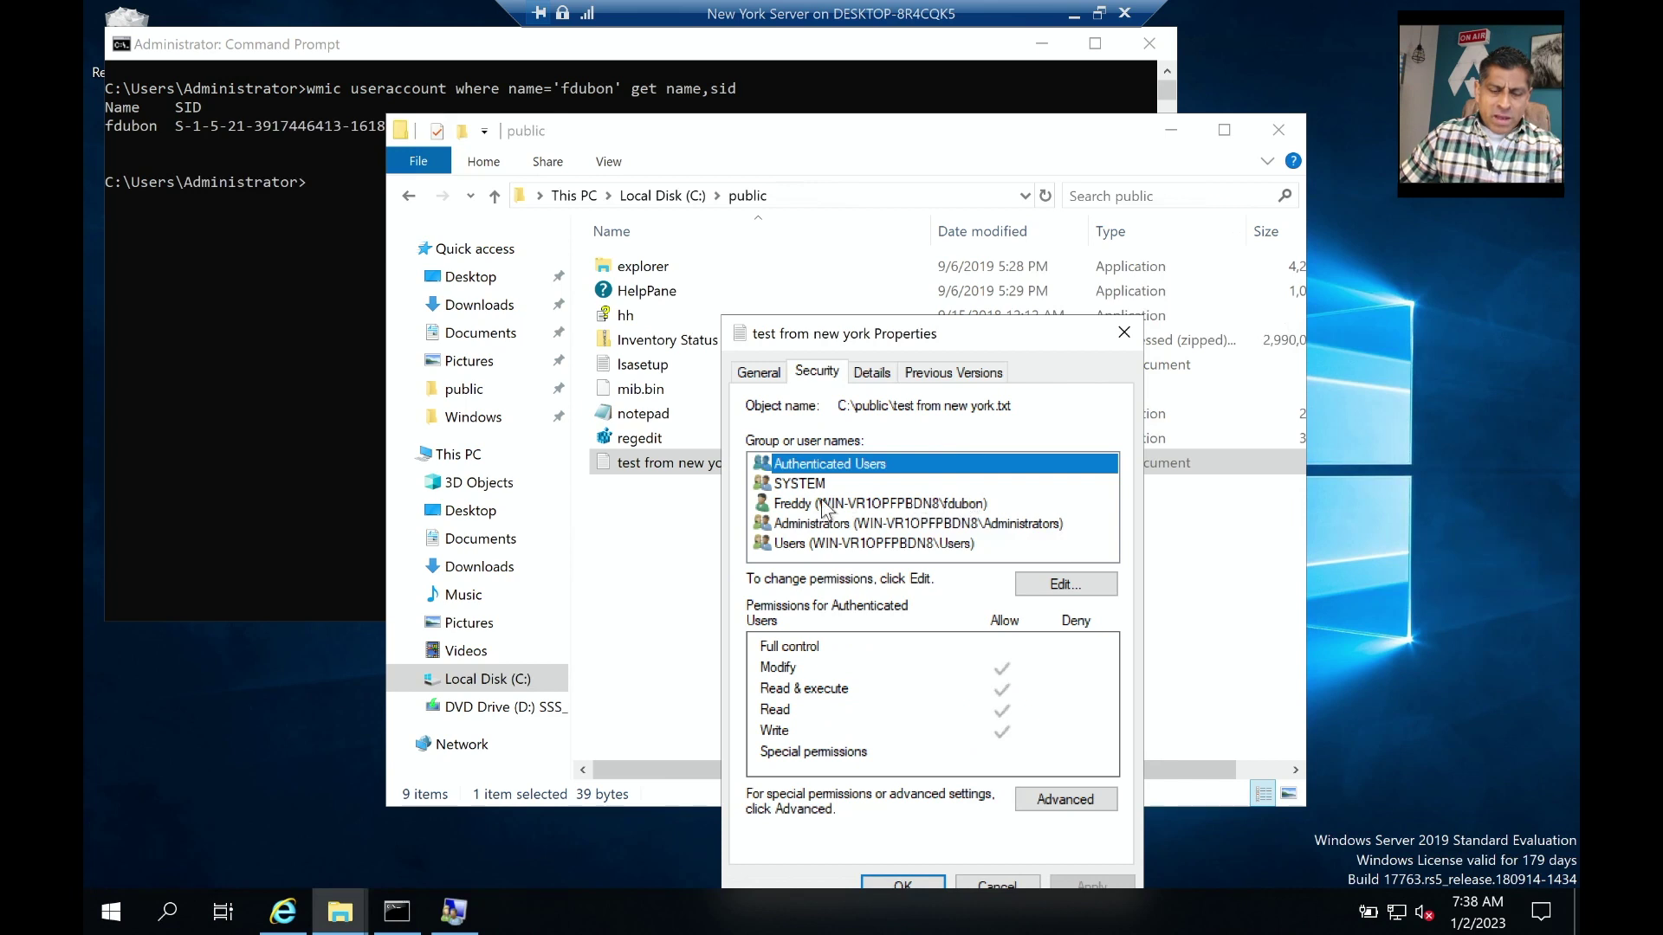
click(844, 504)
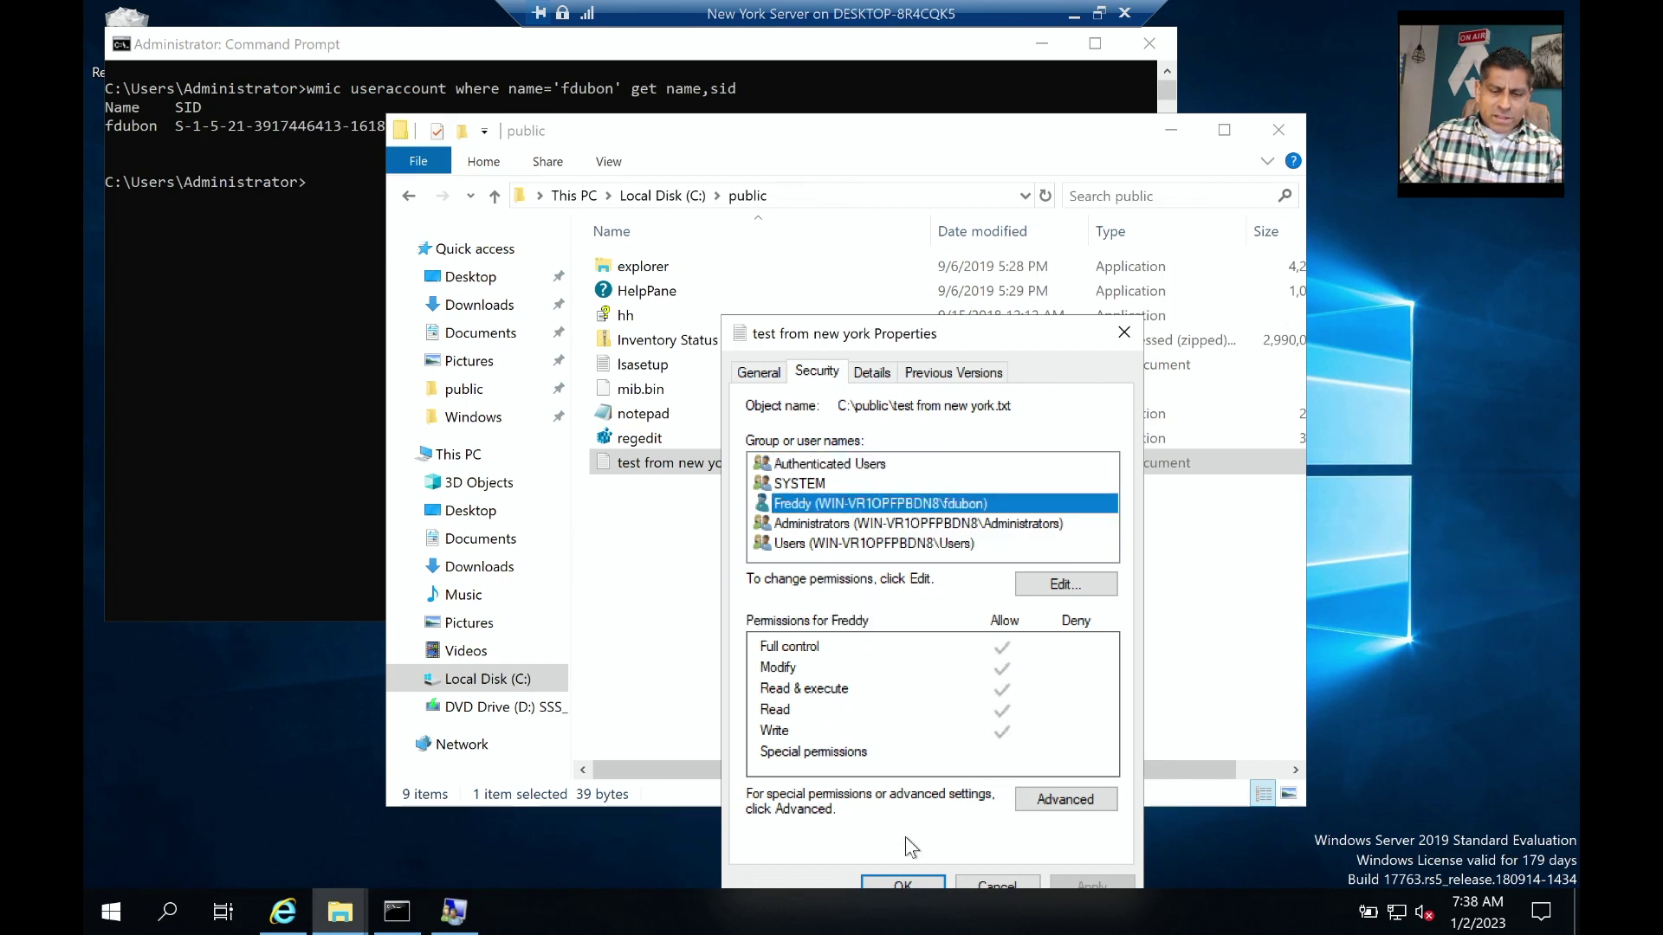
click(921, 877)
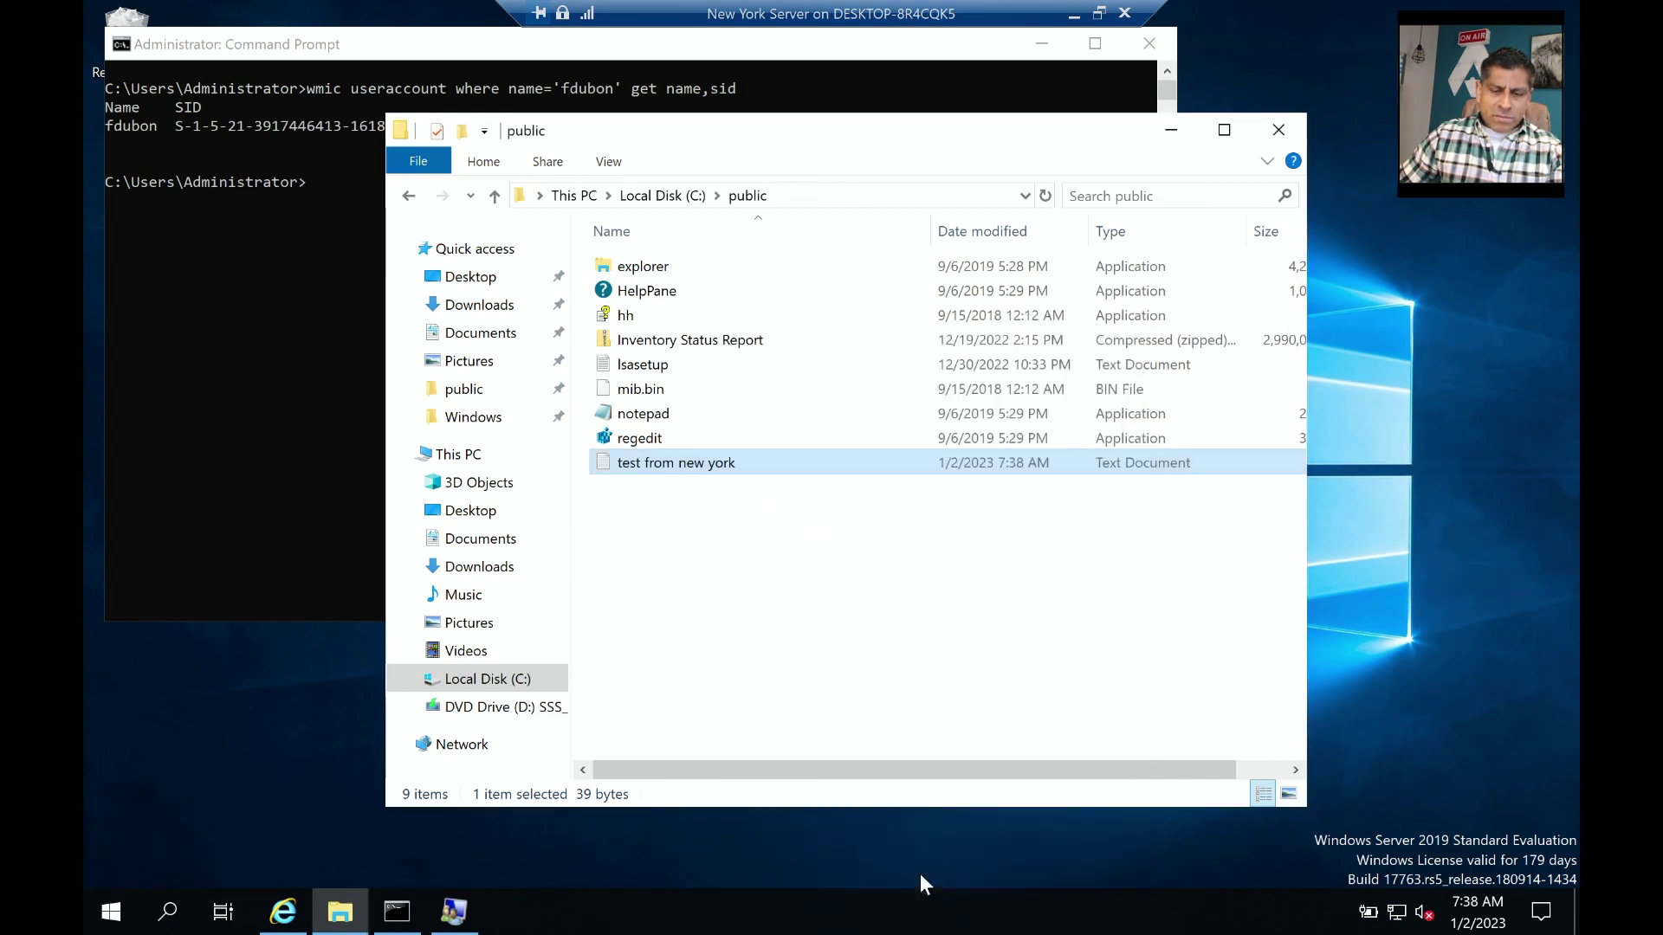
Minimise the New York session and switch to the London server session.
click(1074, 17)
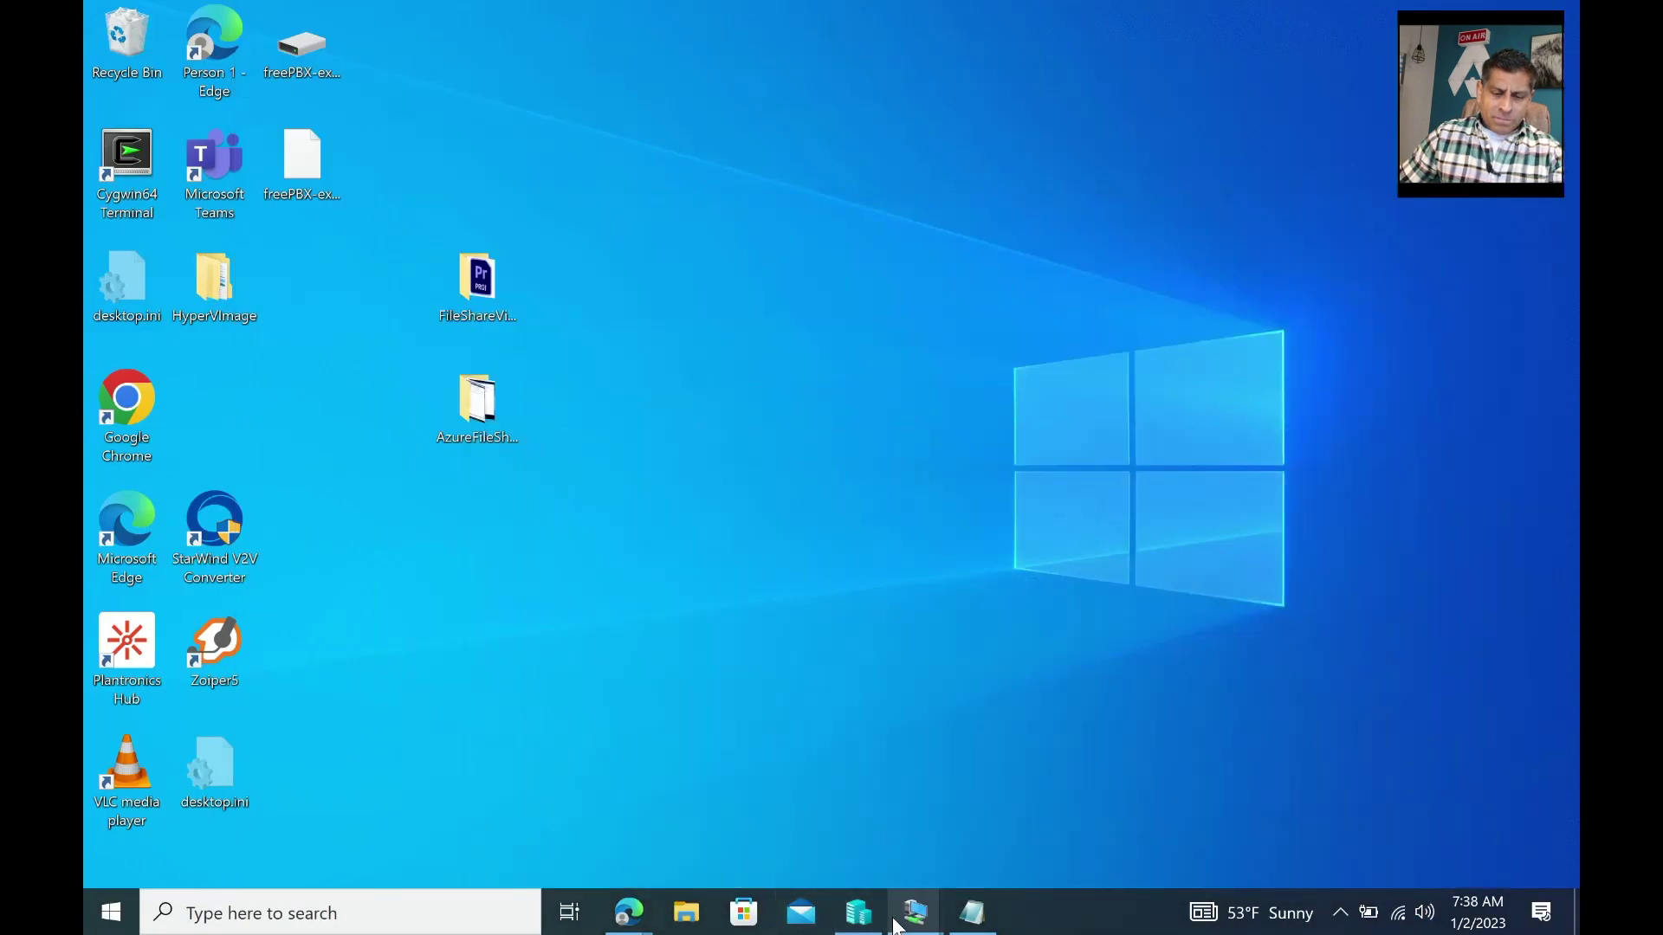
mouse_move(916, 911)
click(942, 774)
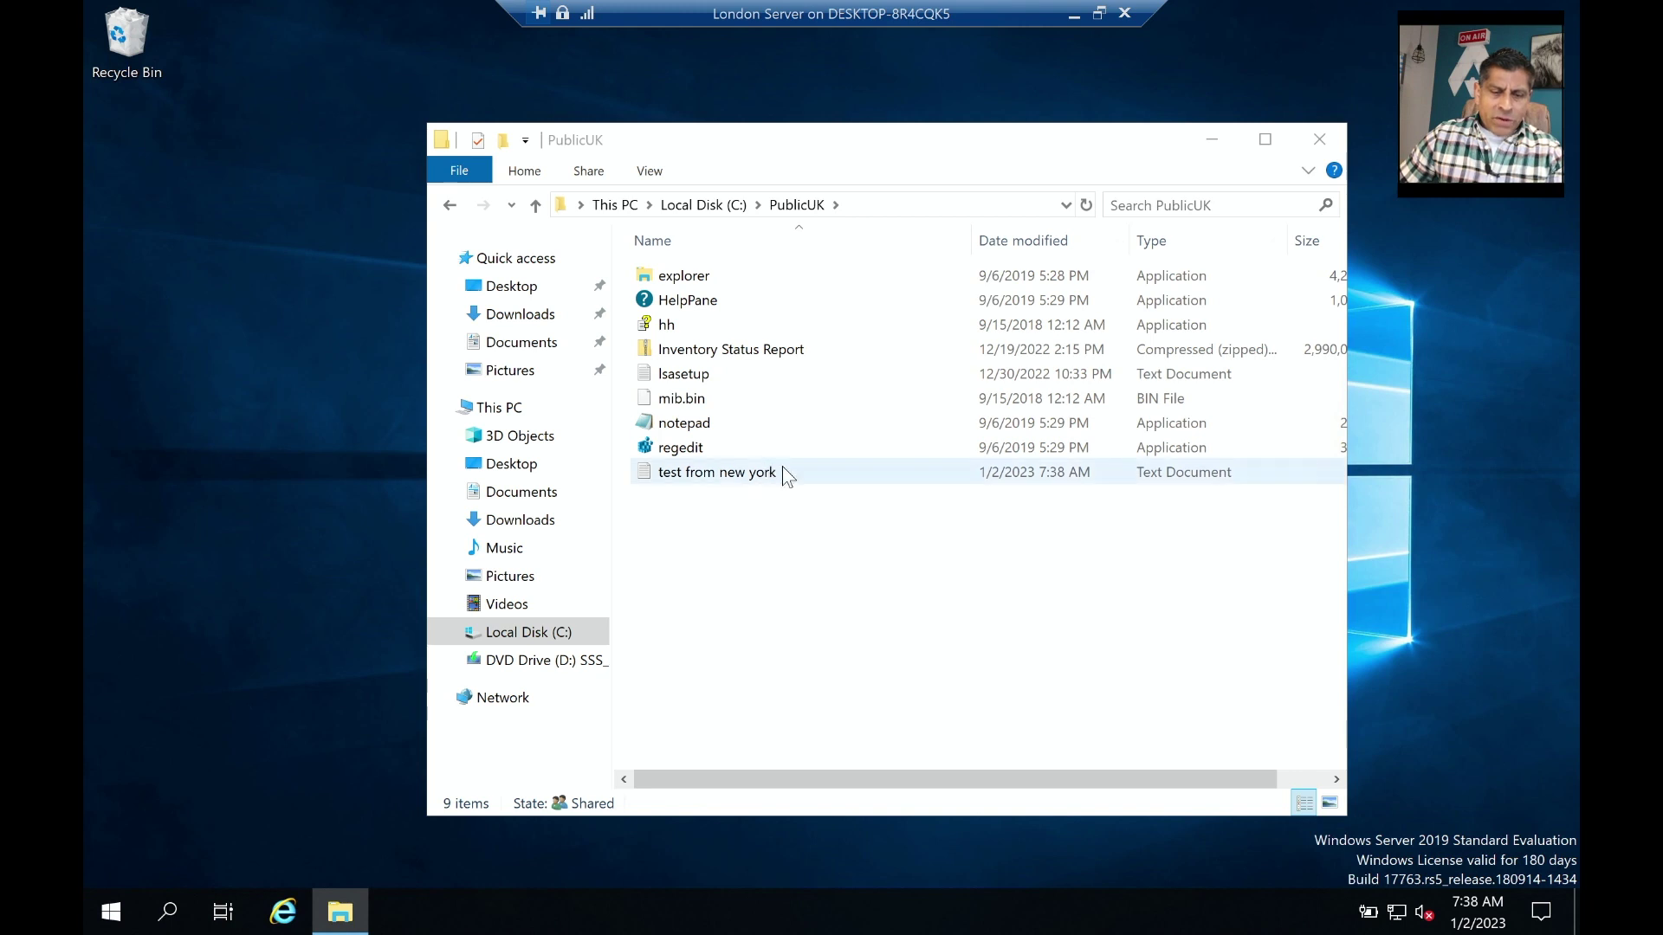
Open C:\PublicUK and read the replicated 'test from new york' file in Notepad.
click(564, 636)
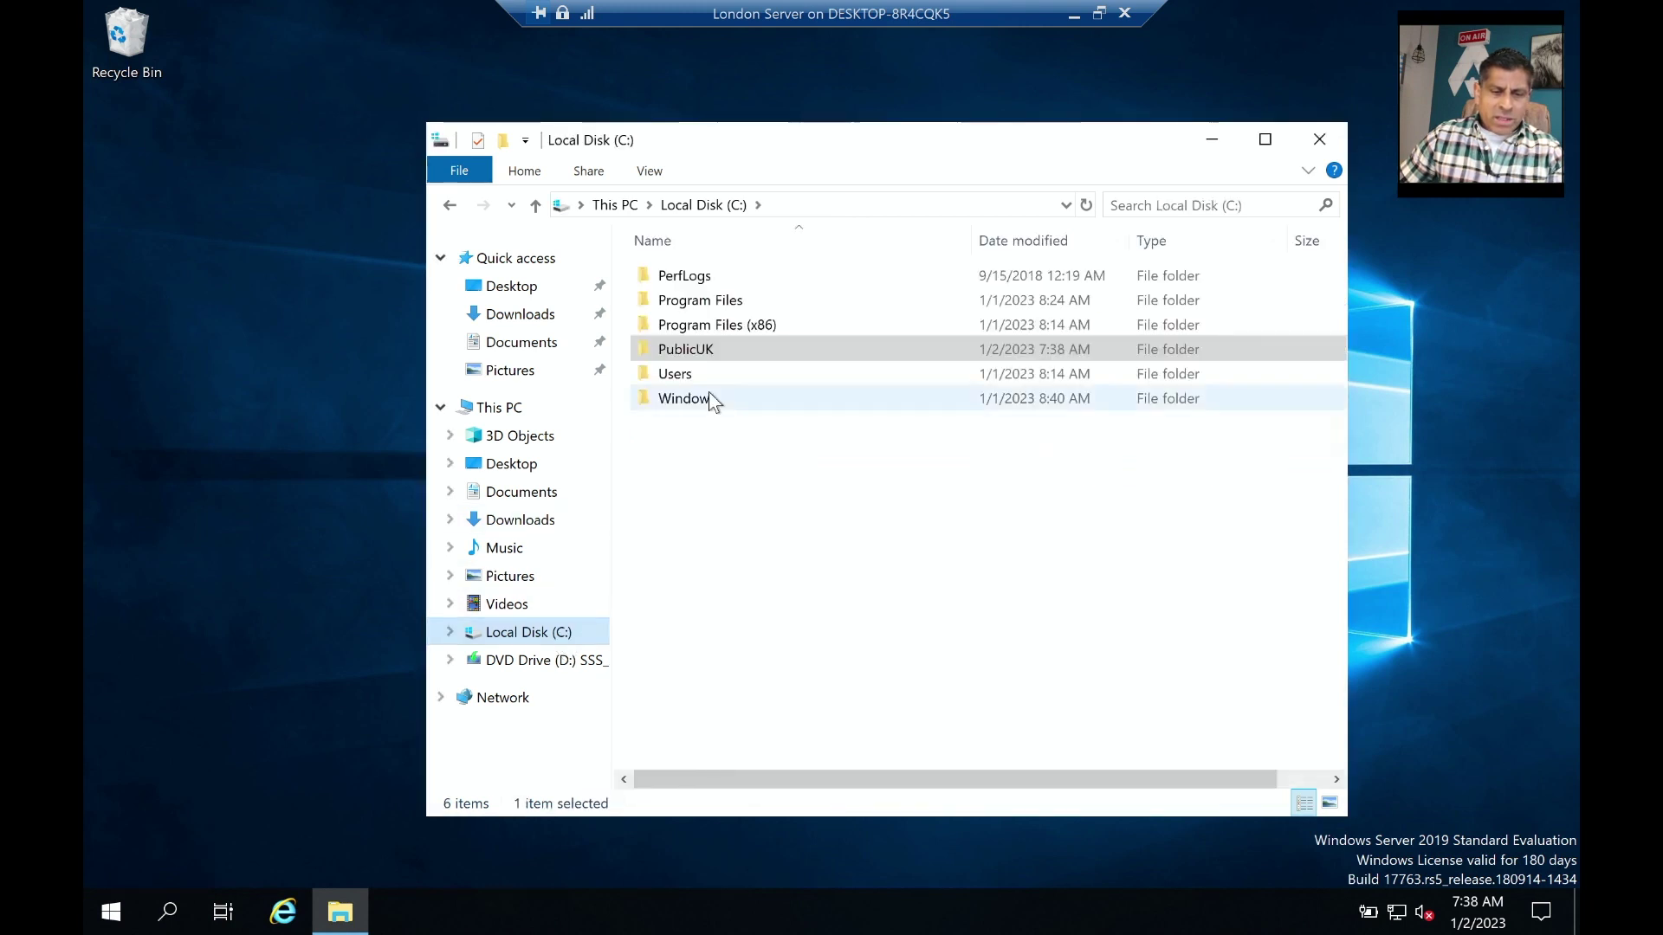
double_click(685, 348)
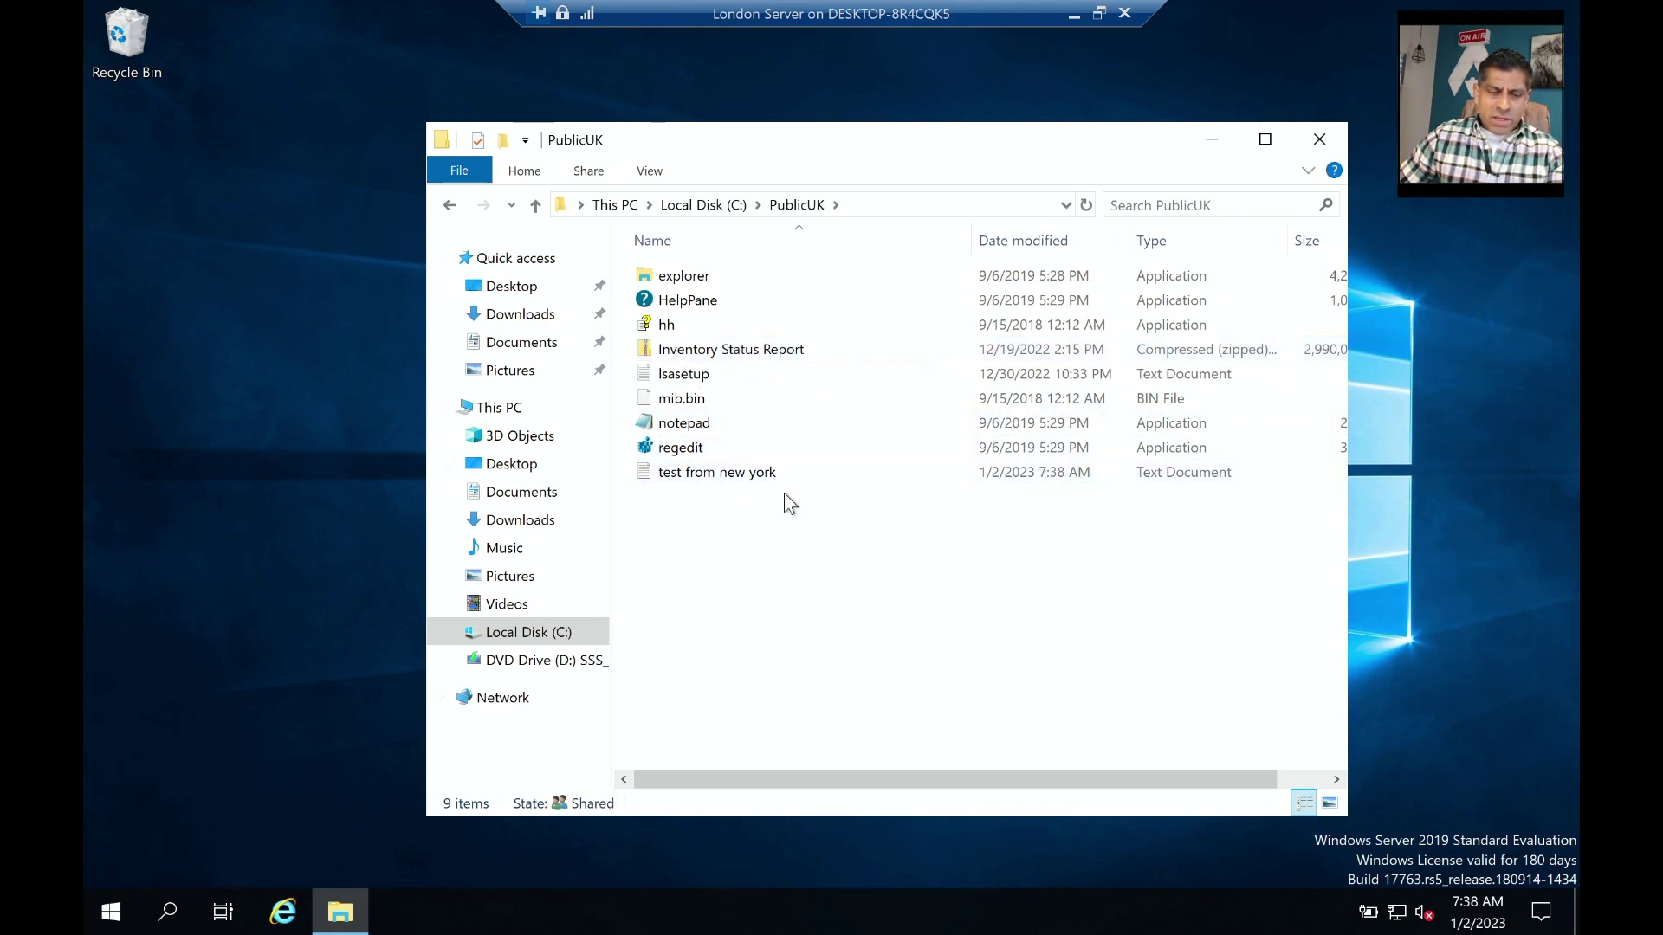
double_click(737, 474)
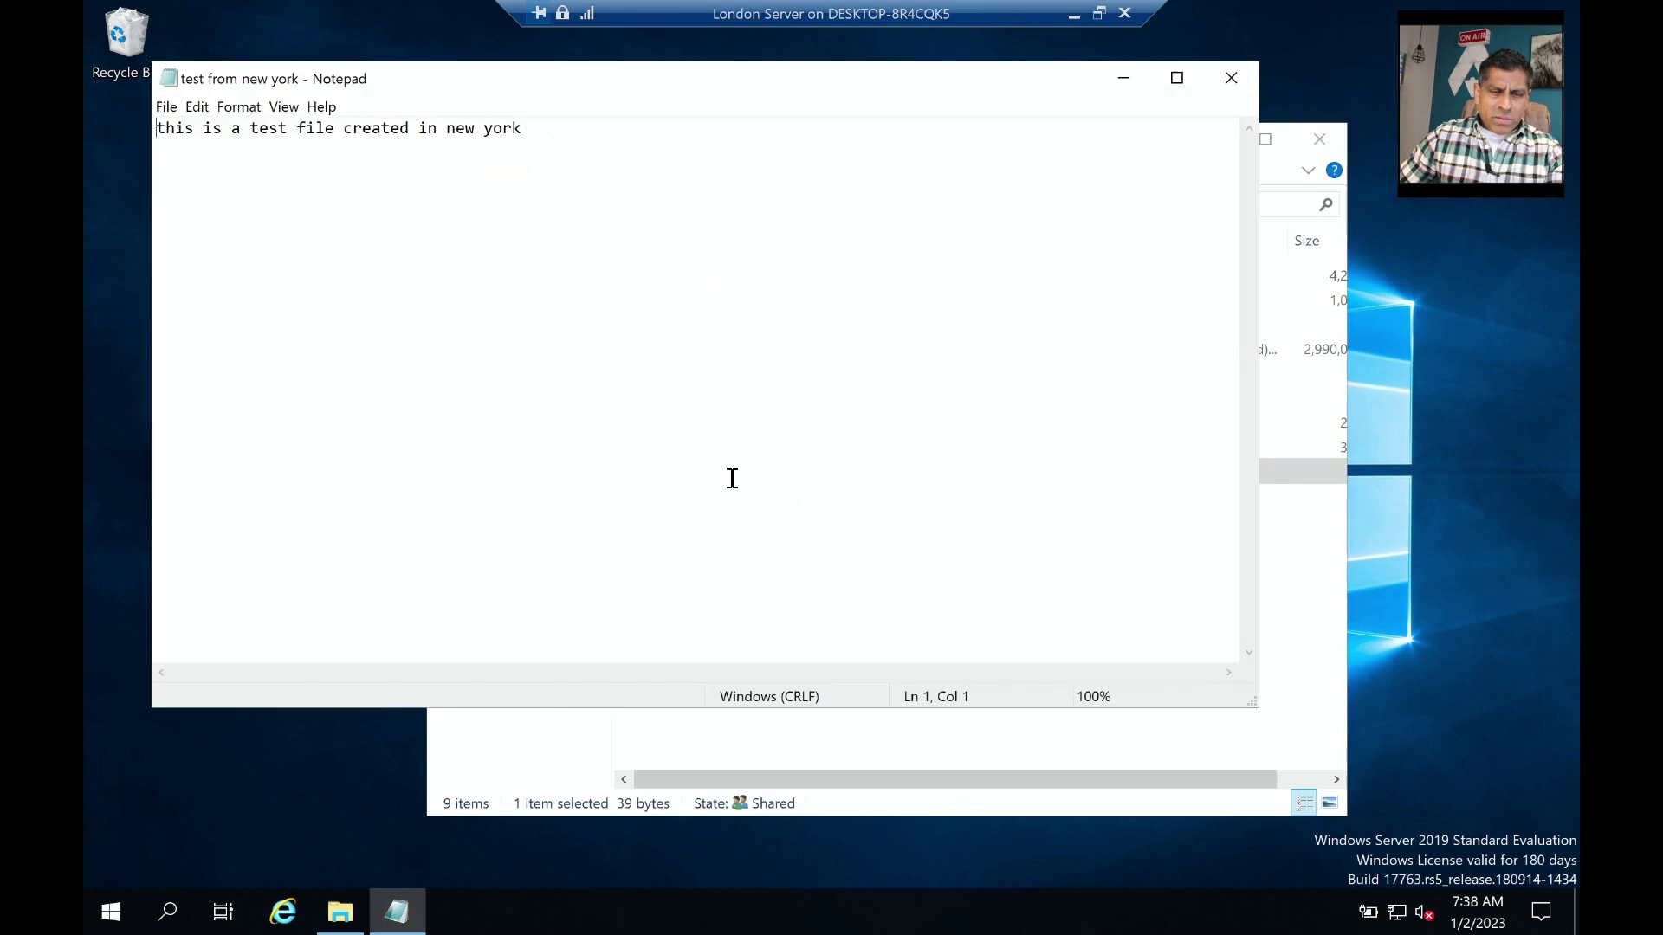
click(1231, 78)
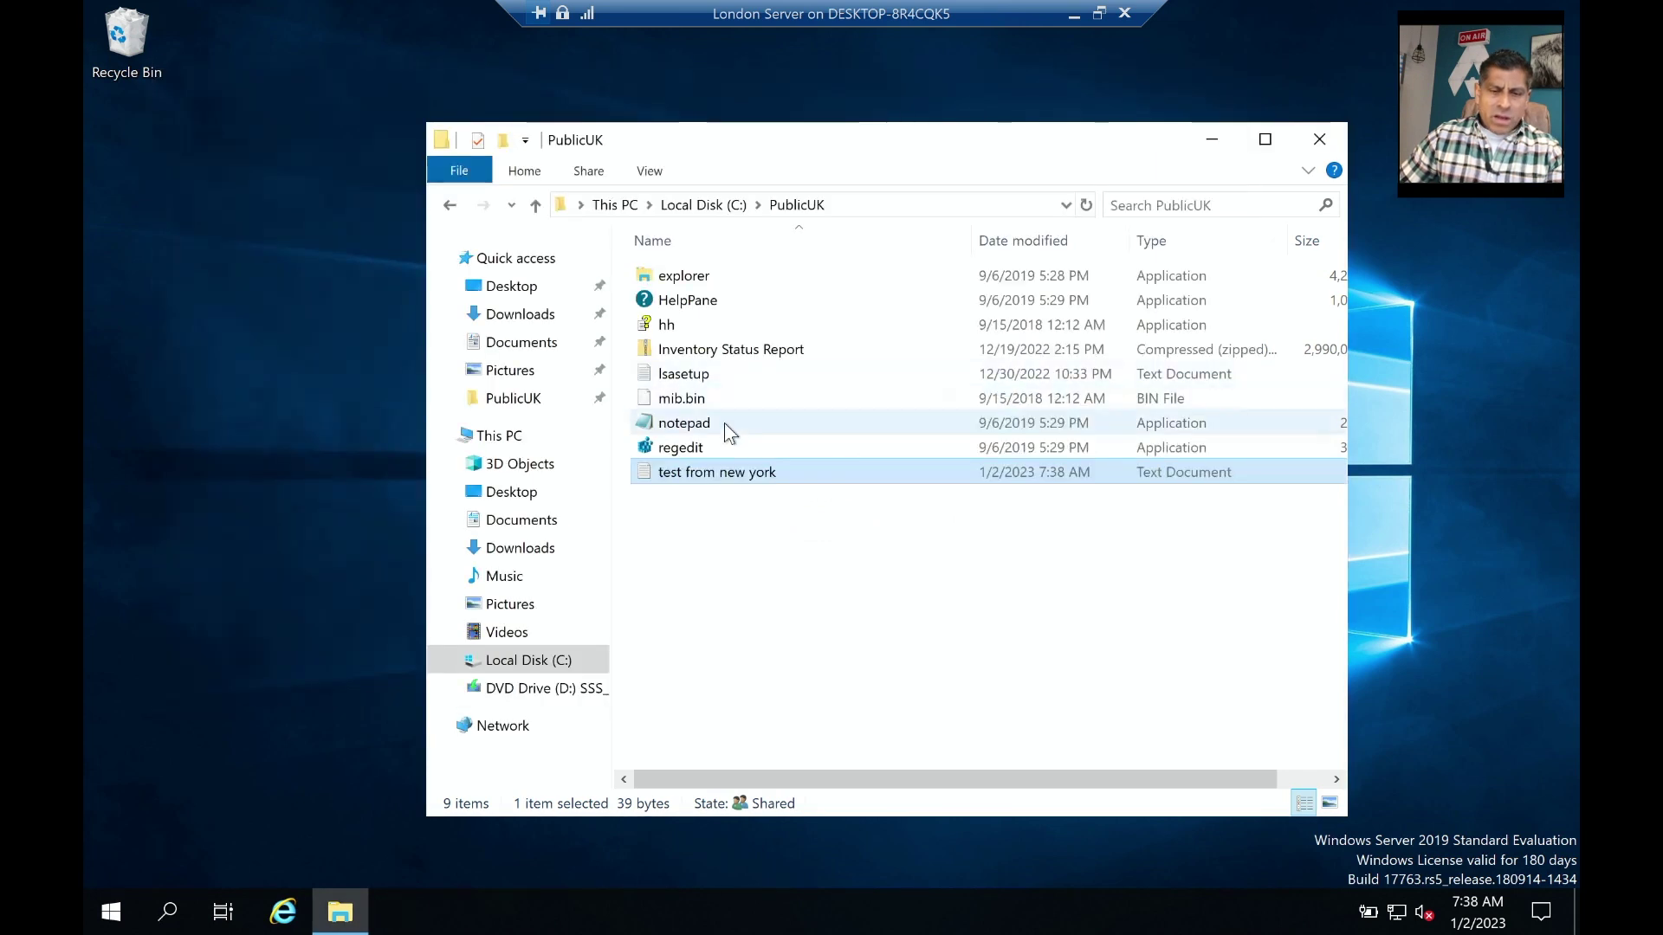
right_click(714, 476)
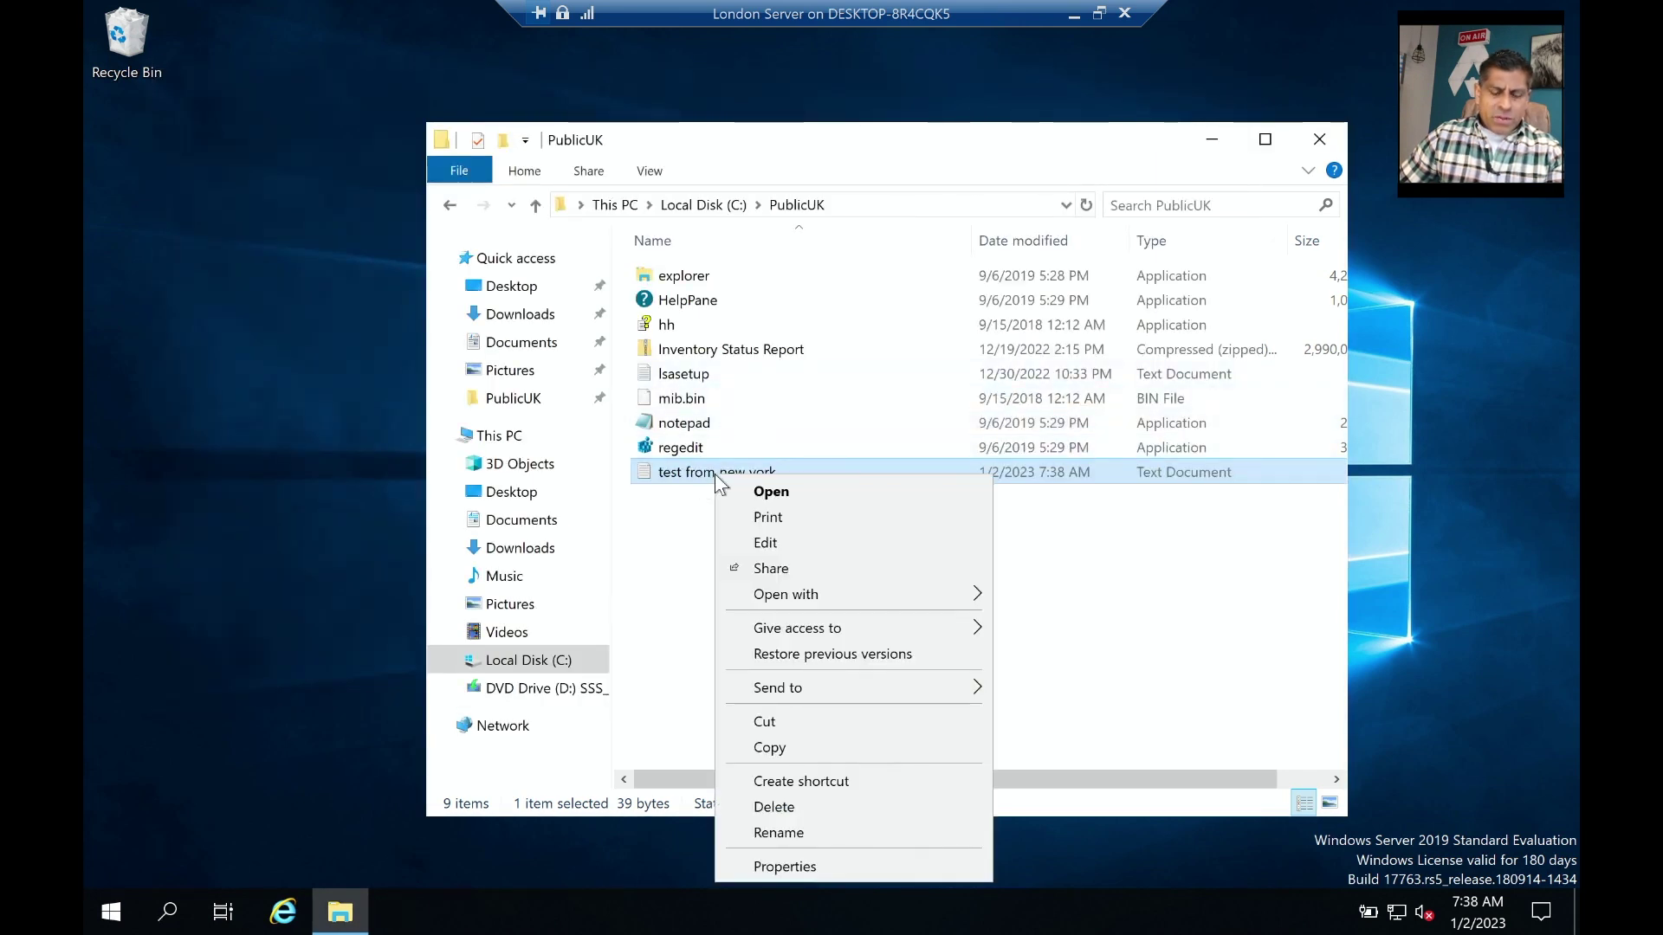
Show the file's Security tab and select the Account Unknown SID entry, comparing it with SYSTEM.
click(835, 861)
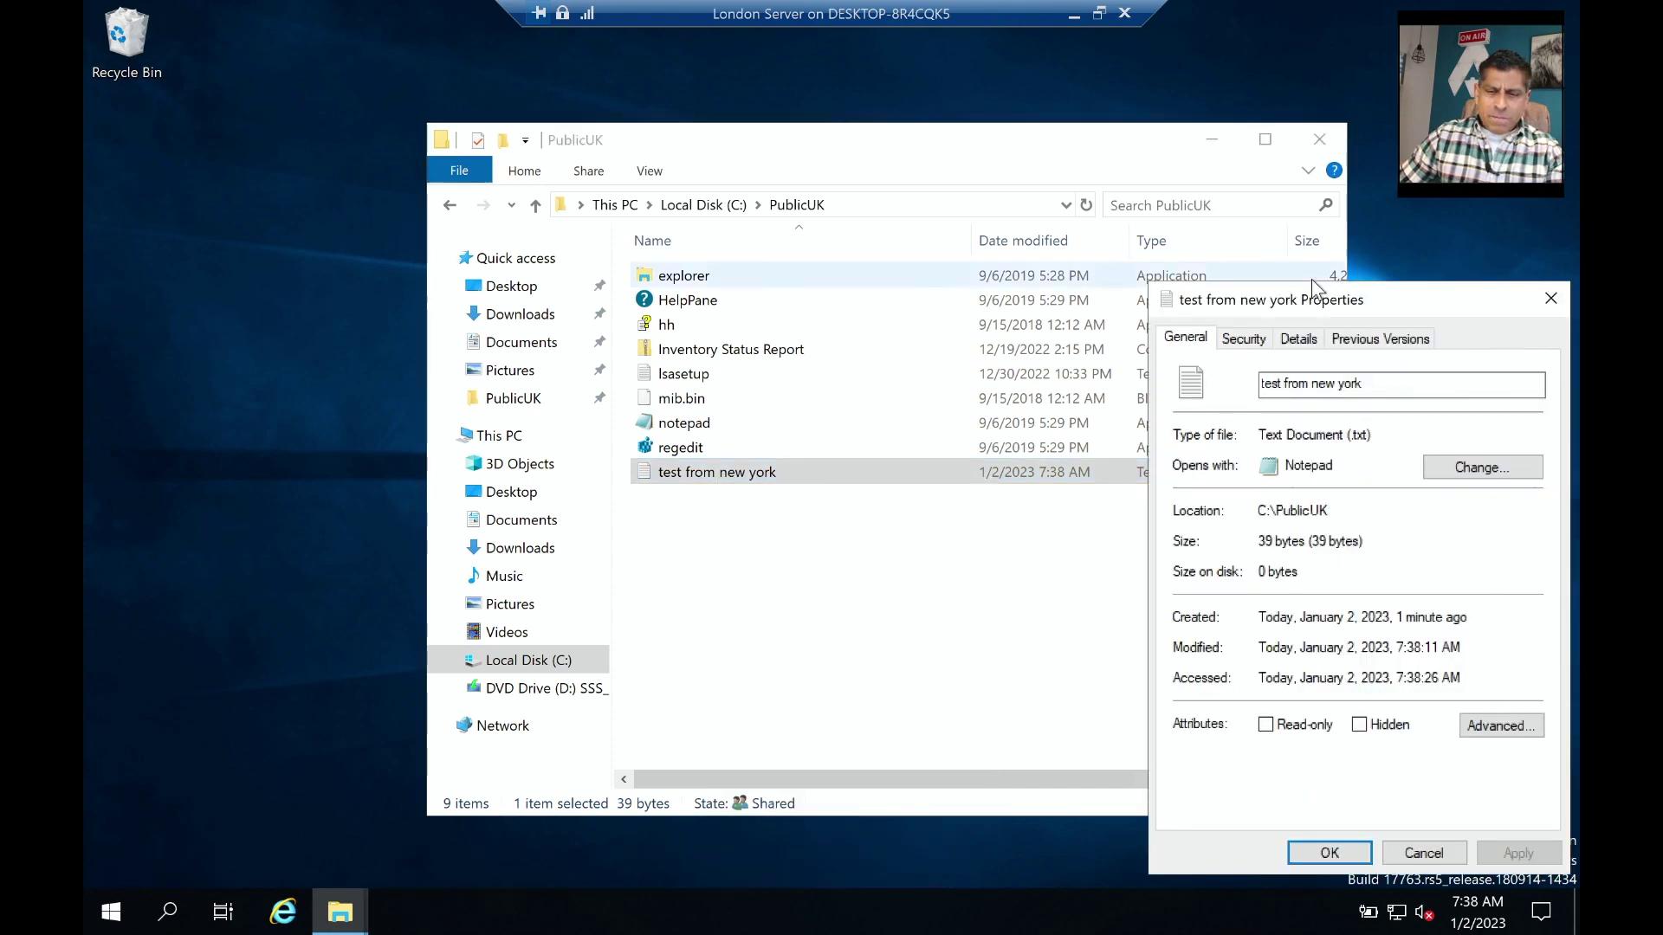
drag(1313, 286, 811, 260)
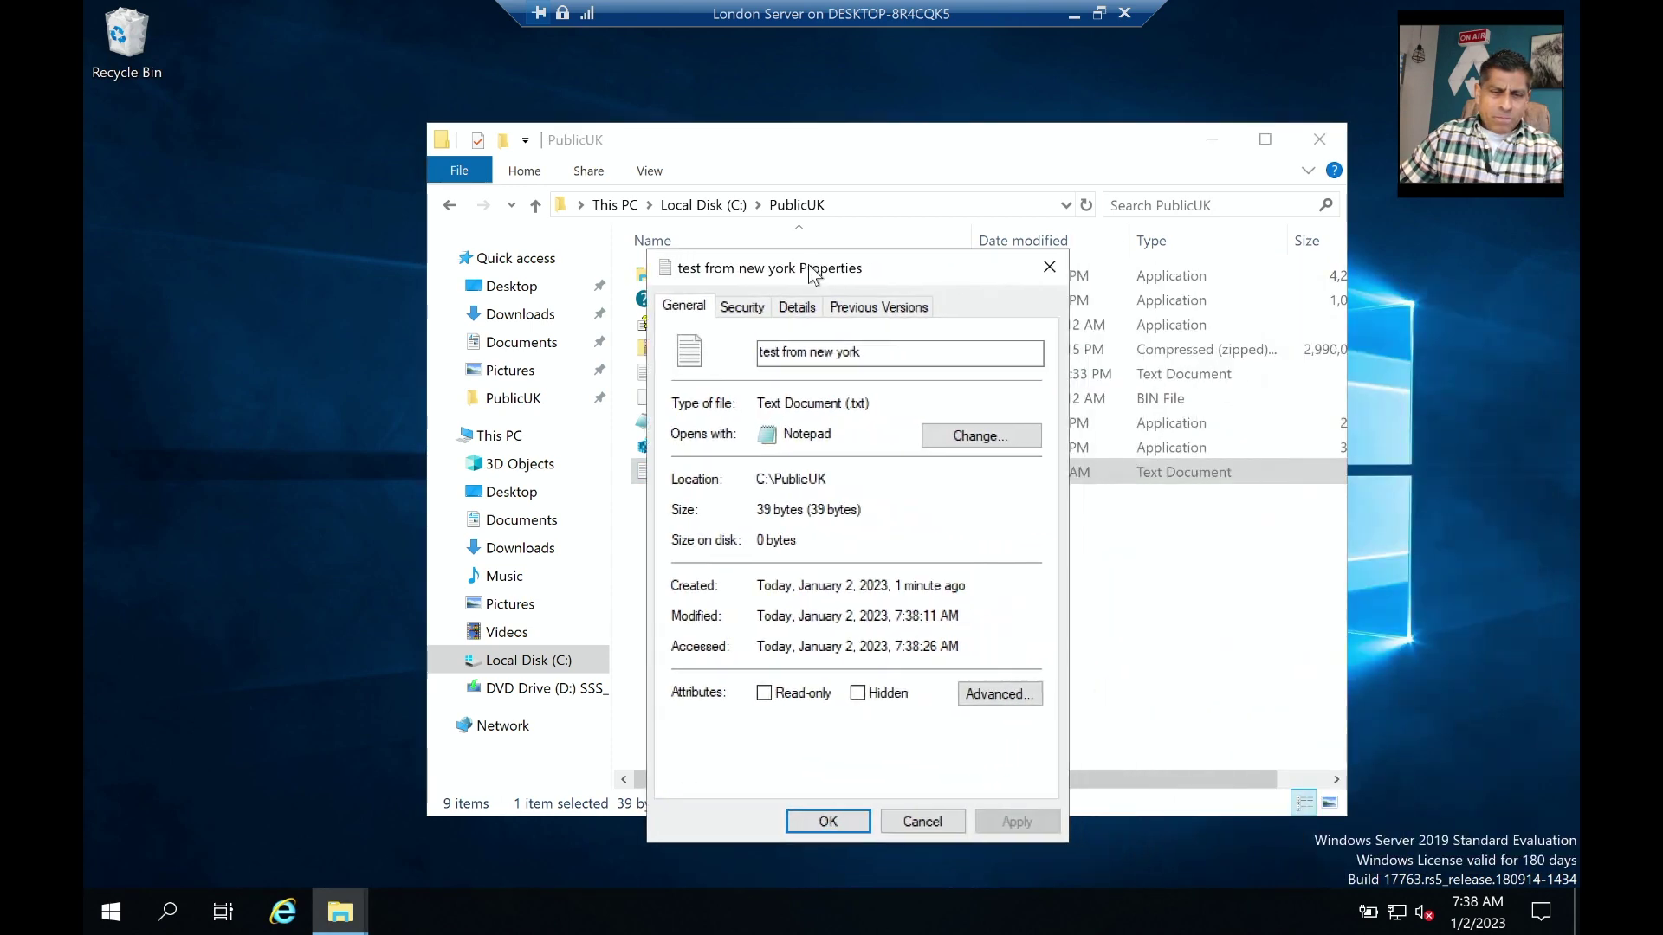
click(730, 314)
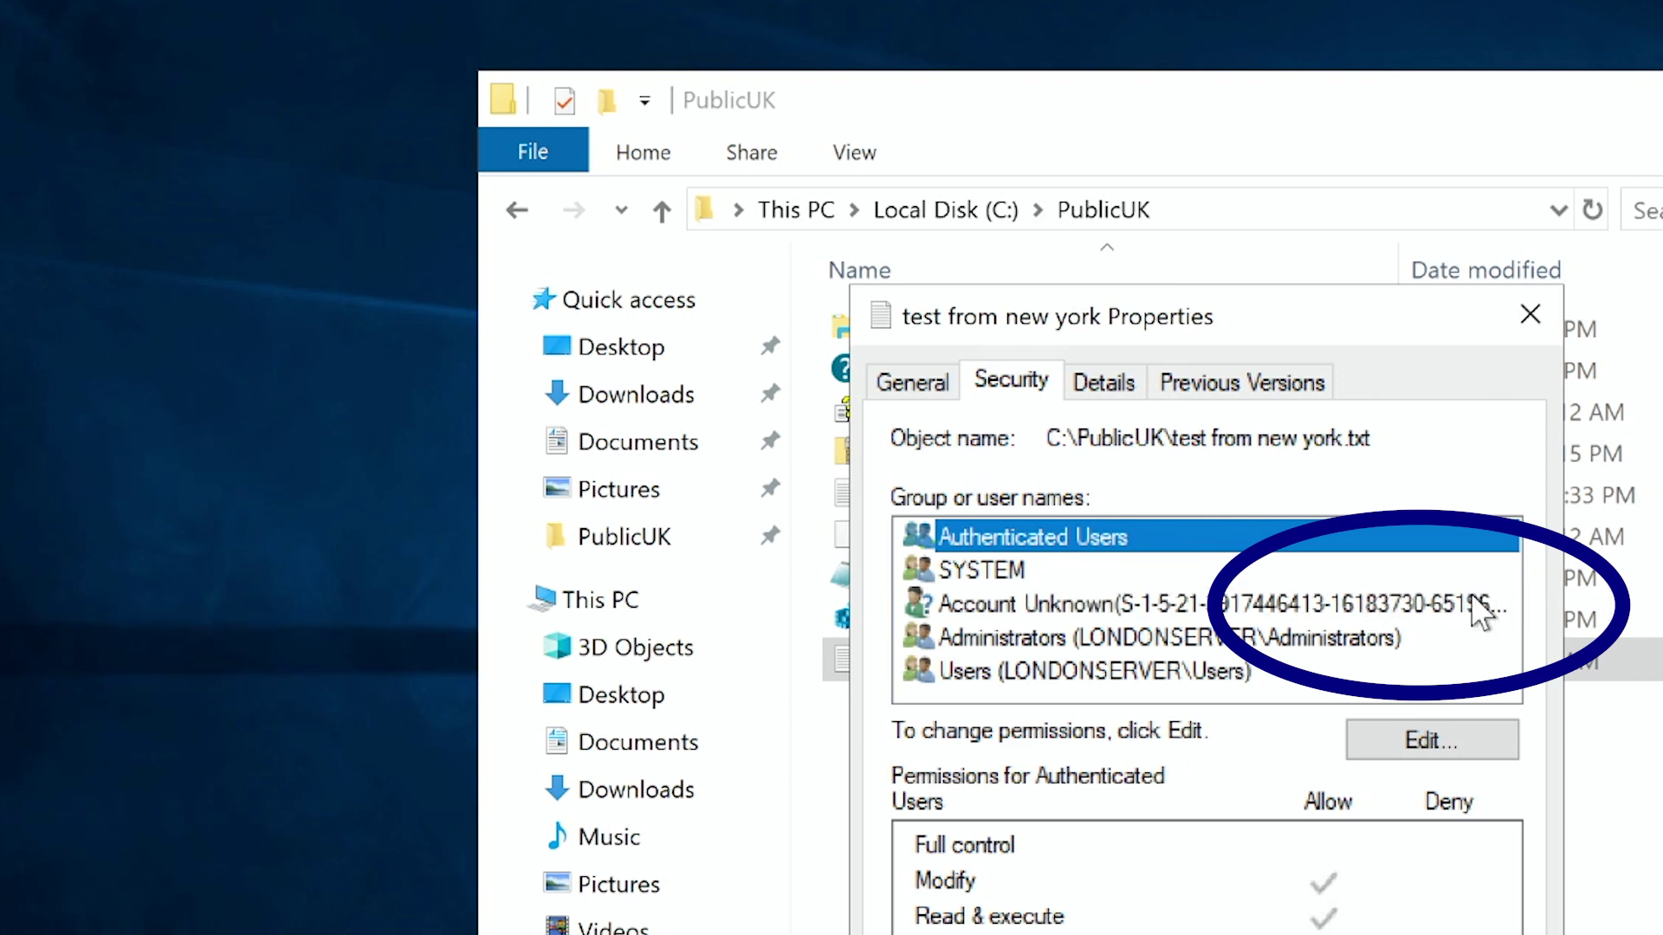
click(1466, 602)
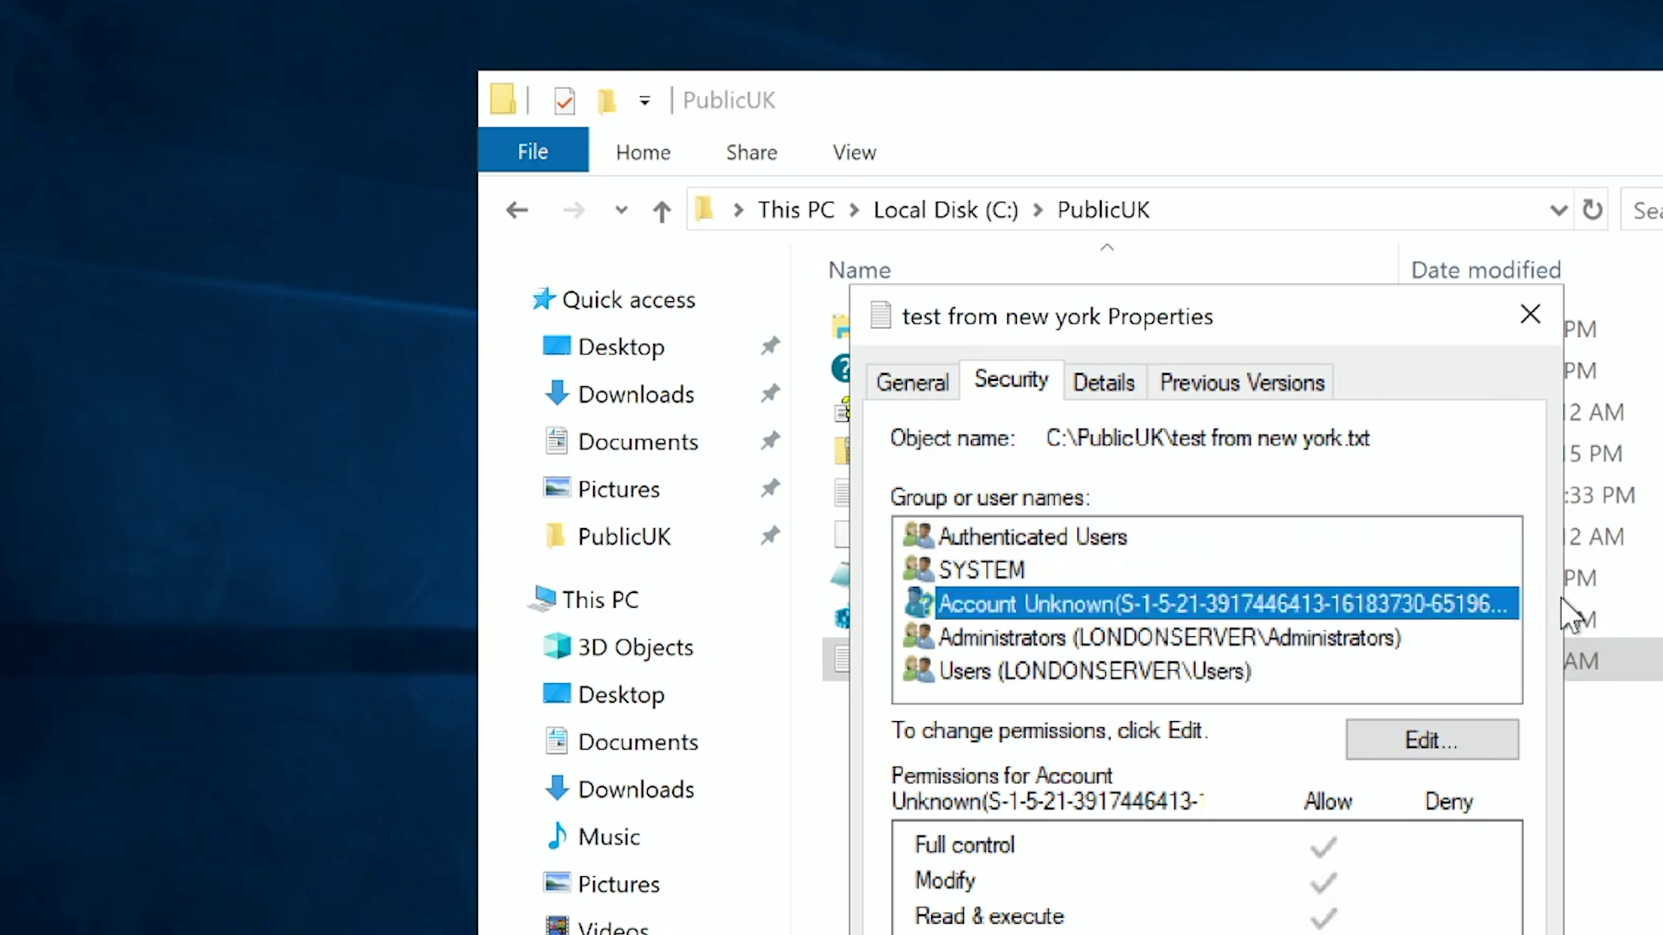
click(1479, 570)
click(1479, 604)
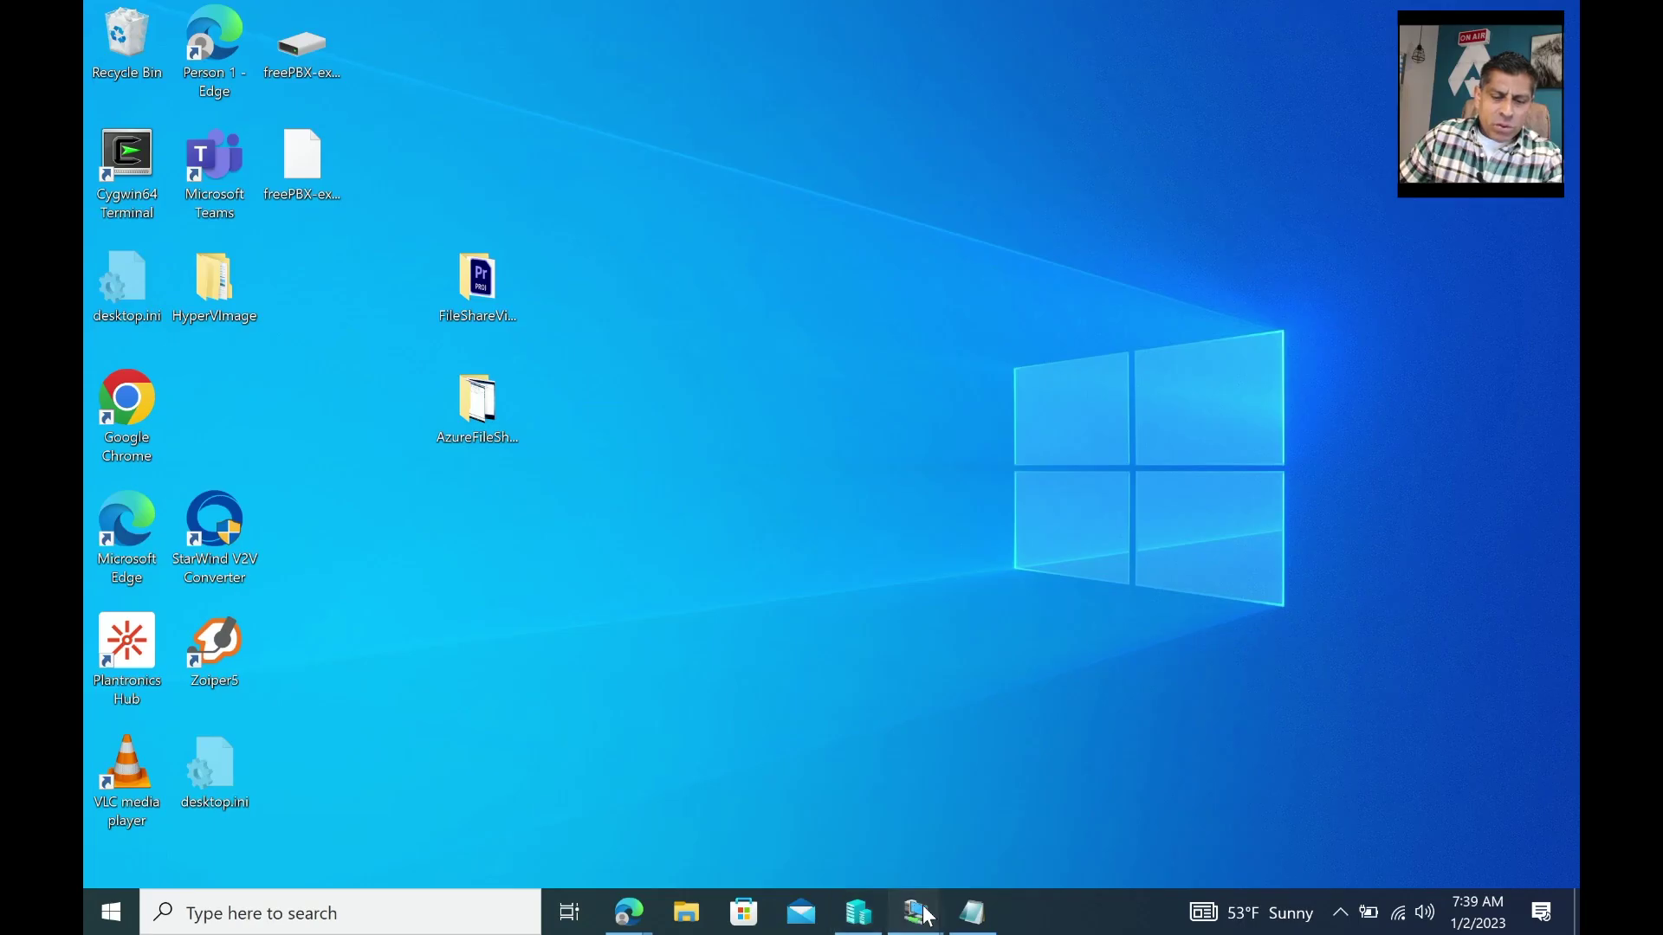
Show the New York Command Prompt's SID lookup result, then minimise that session.
mouse_move(924, 916)
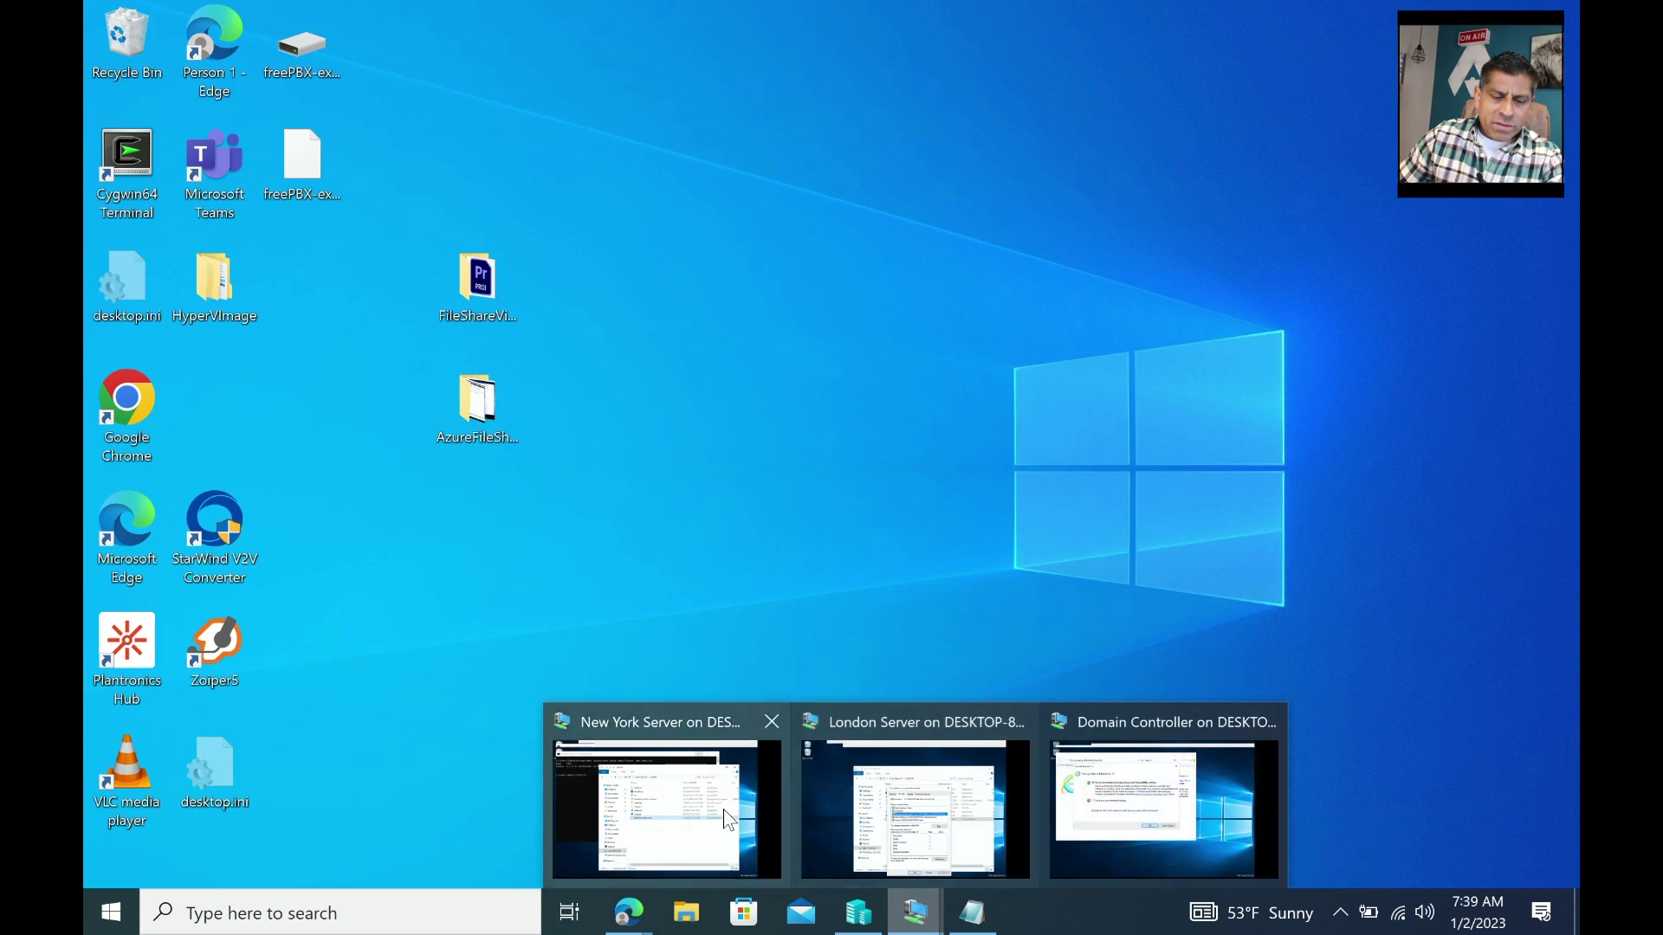
click(667, 793)
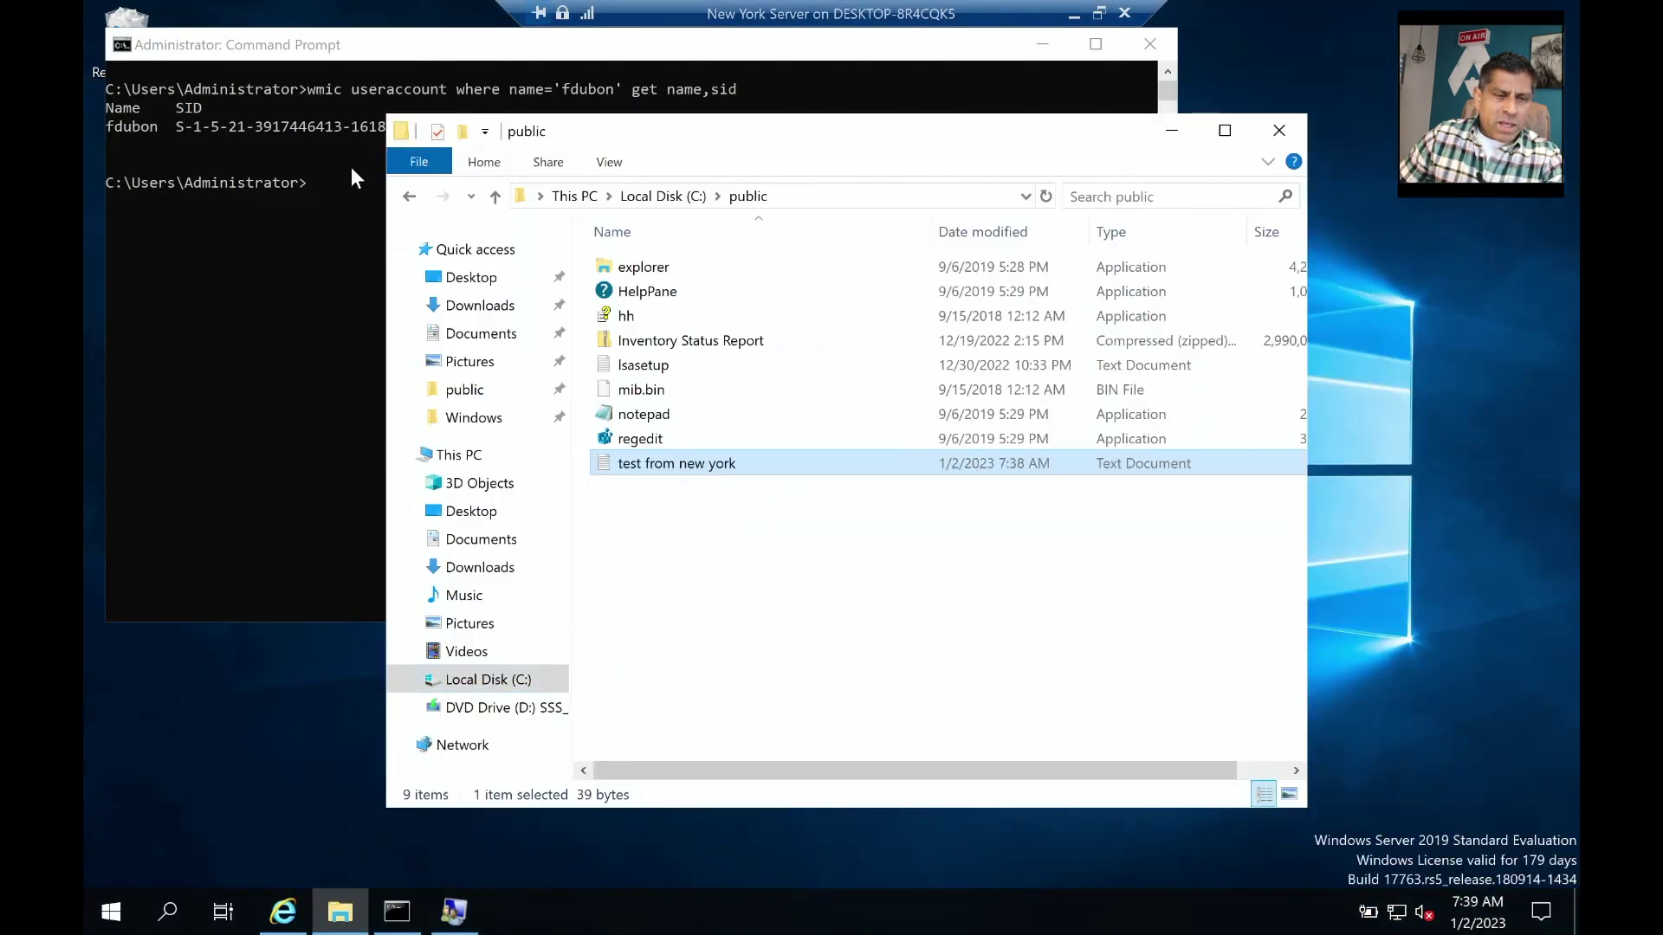
click(351, 168)
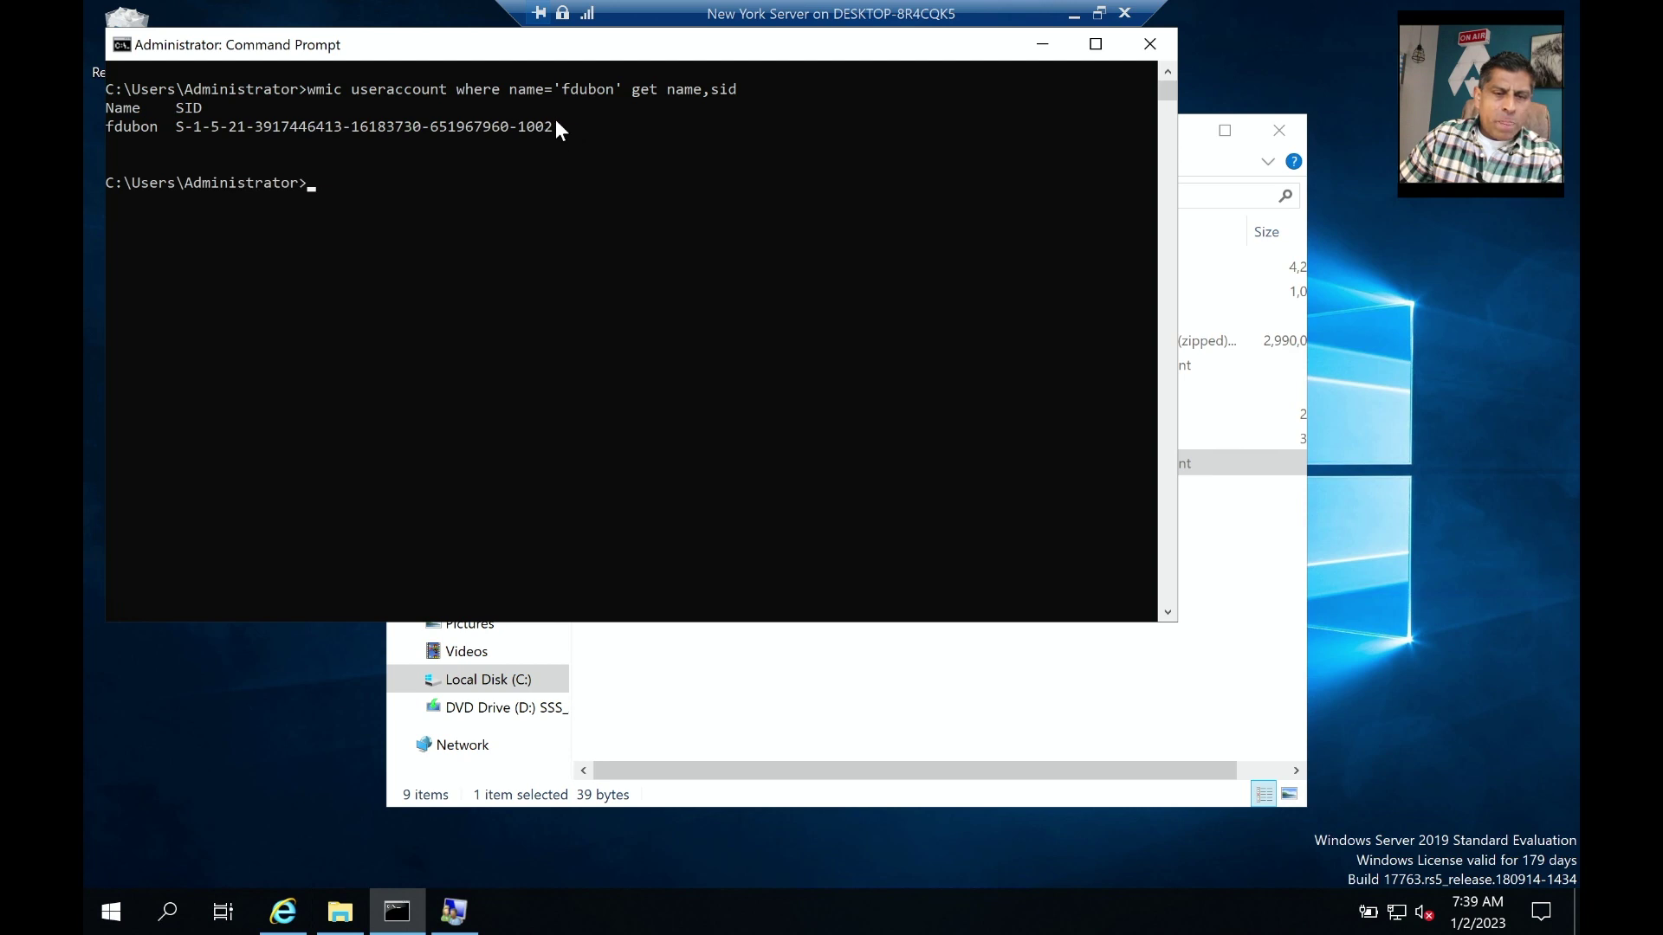
click(1077, 19)
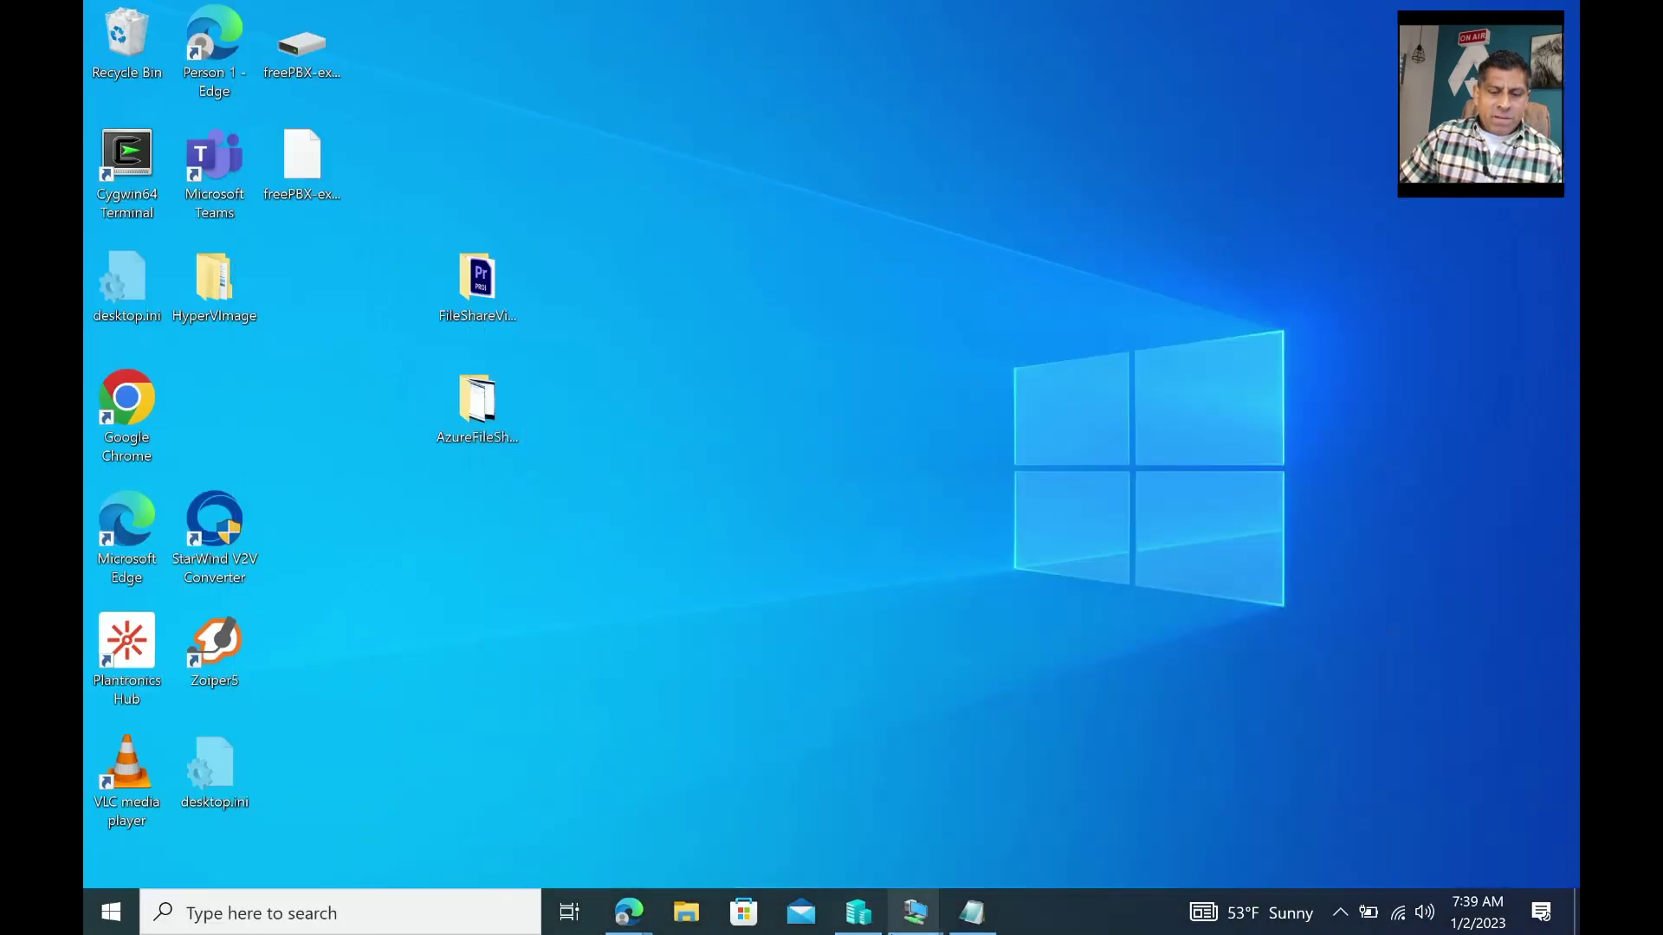
Switch to the London server session from the taskbar VM previews.
mouse_move(914, 911)
click(923, 793)
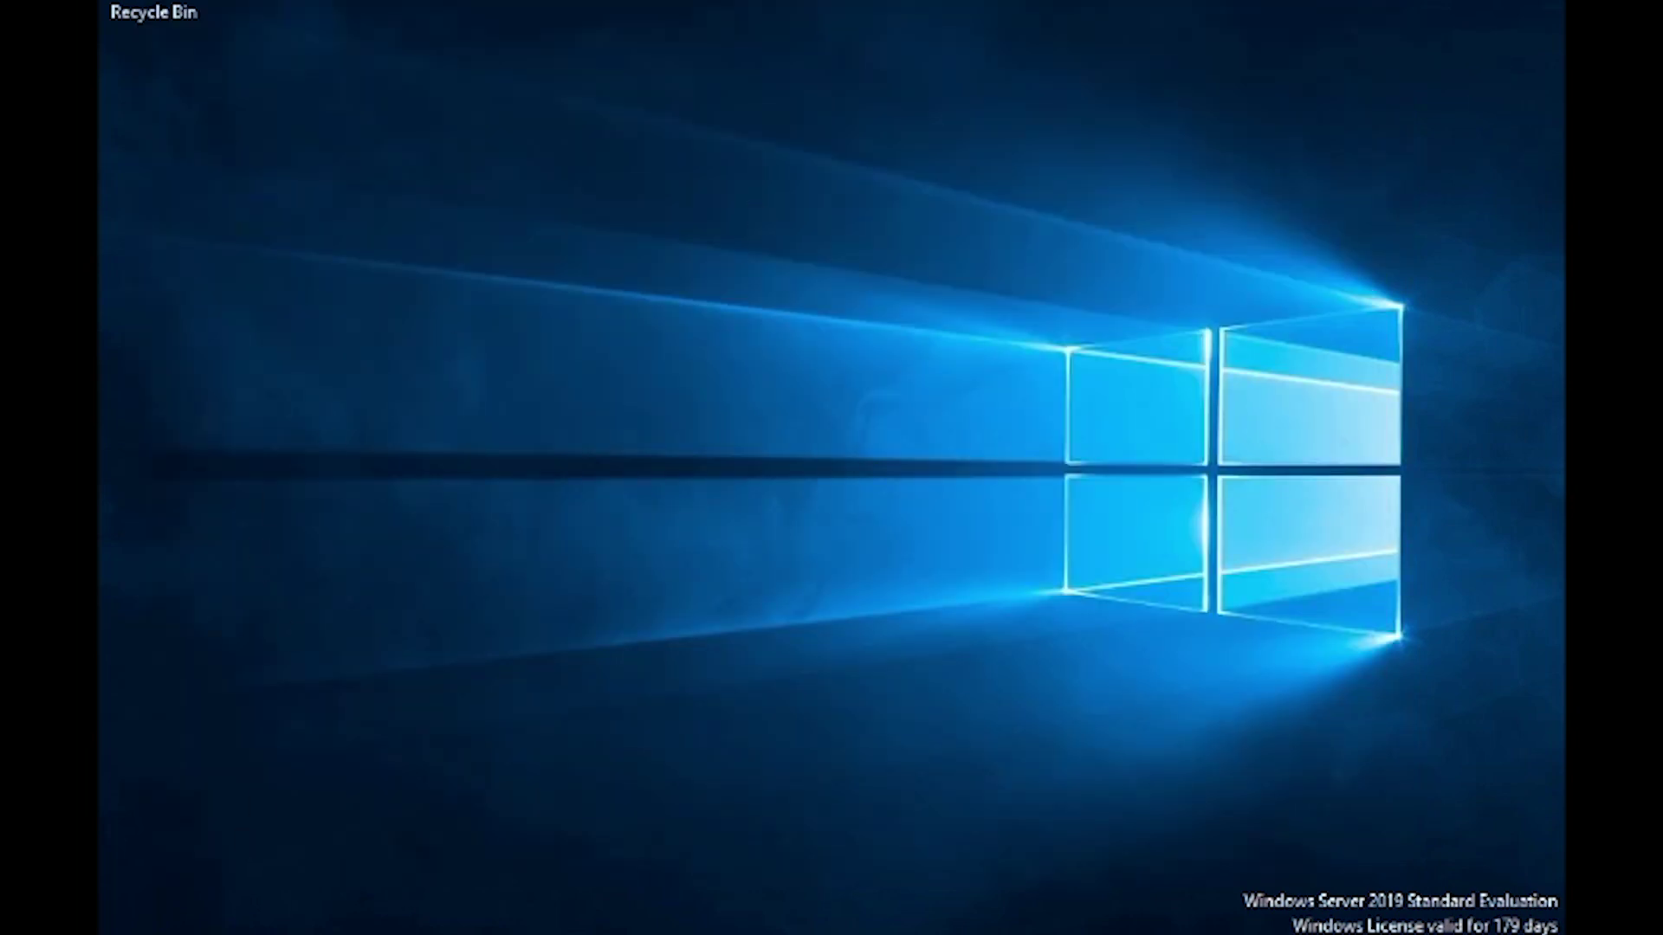
Launch Active Directory Users and Computers and list the Botan.local Users container.
key(super+s)
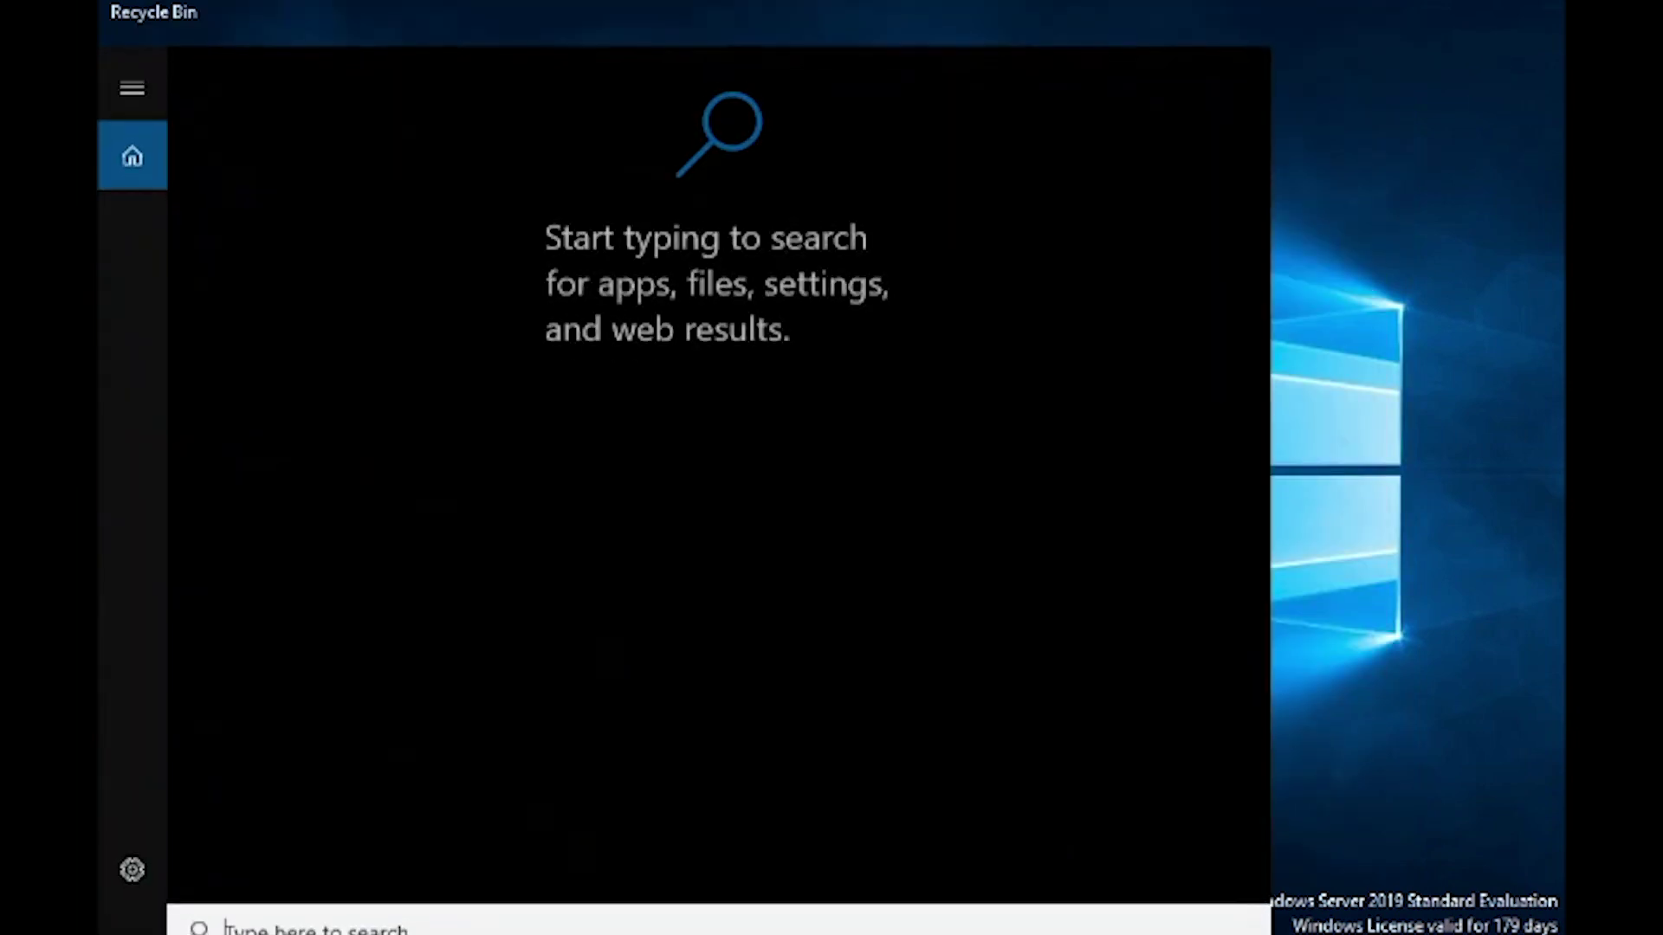
text(user)
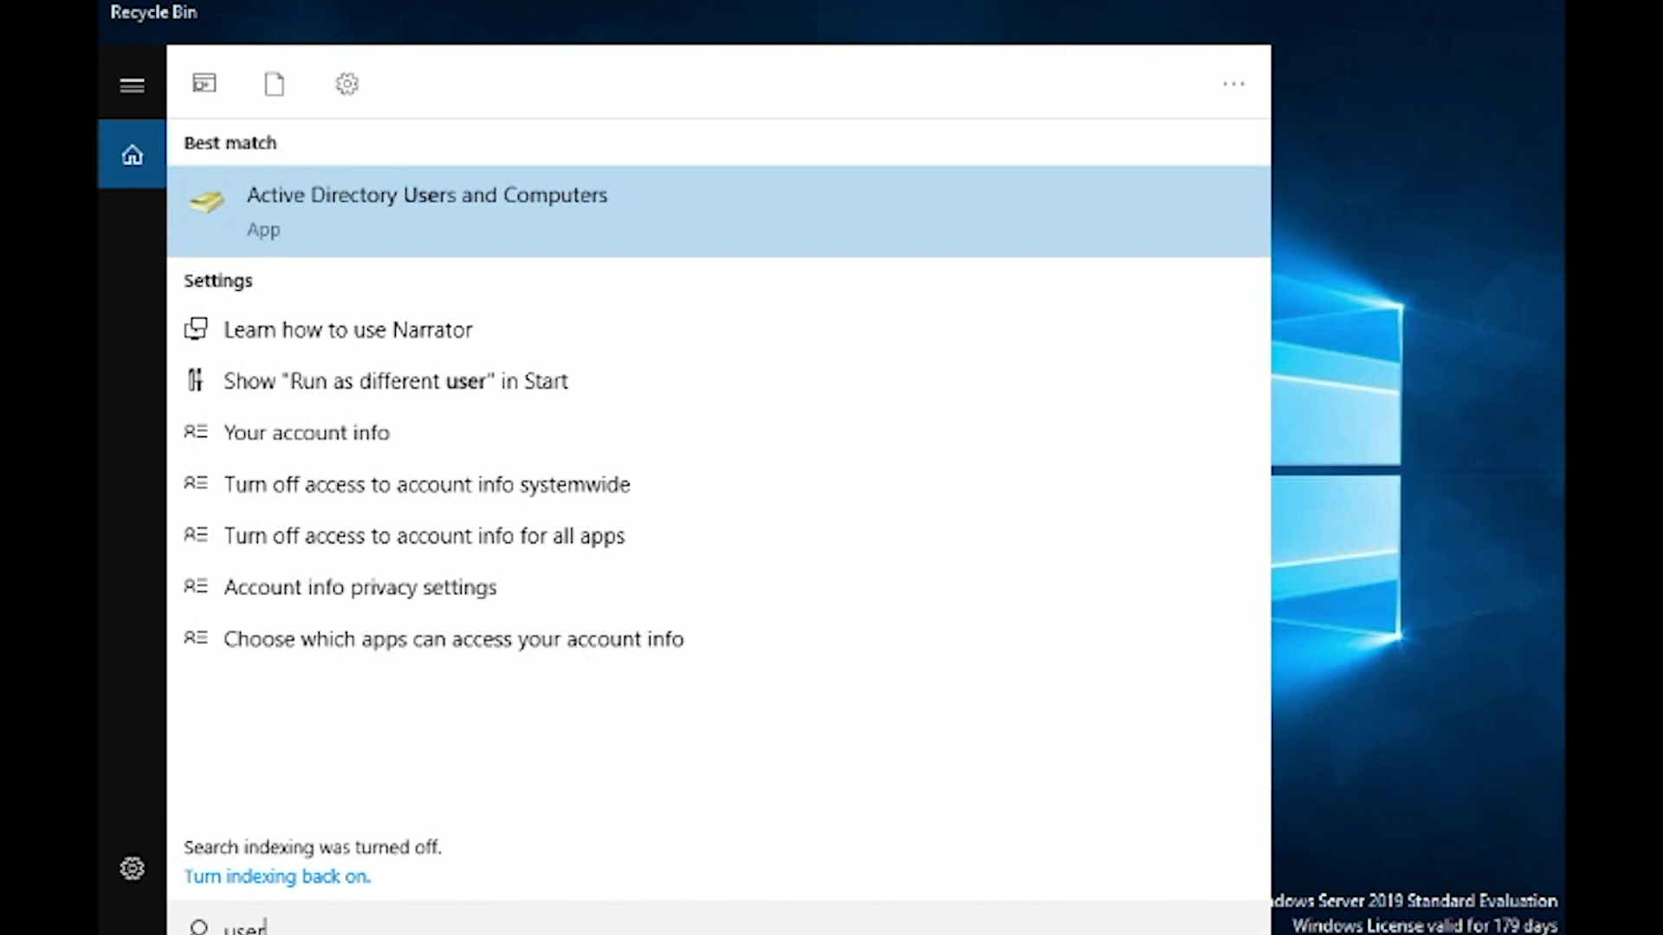
key(Return)
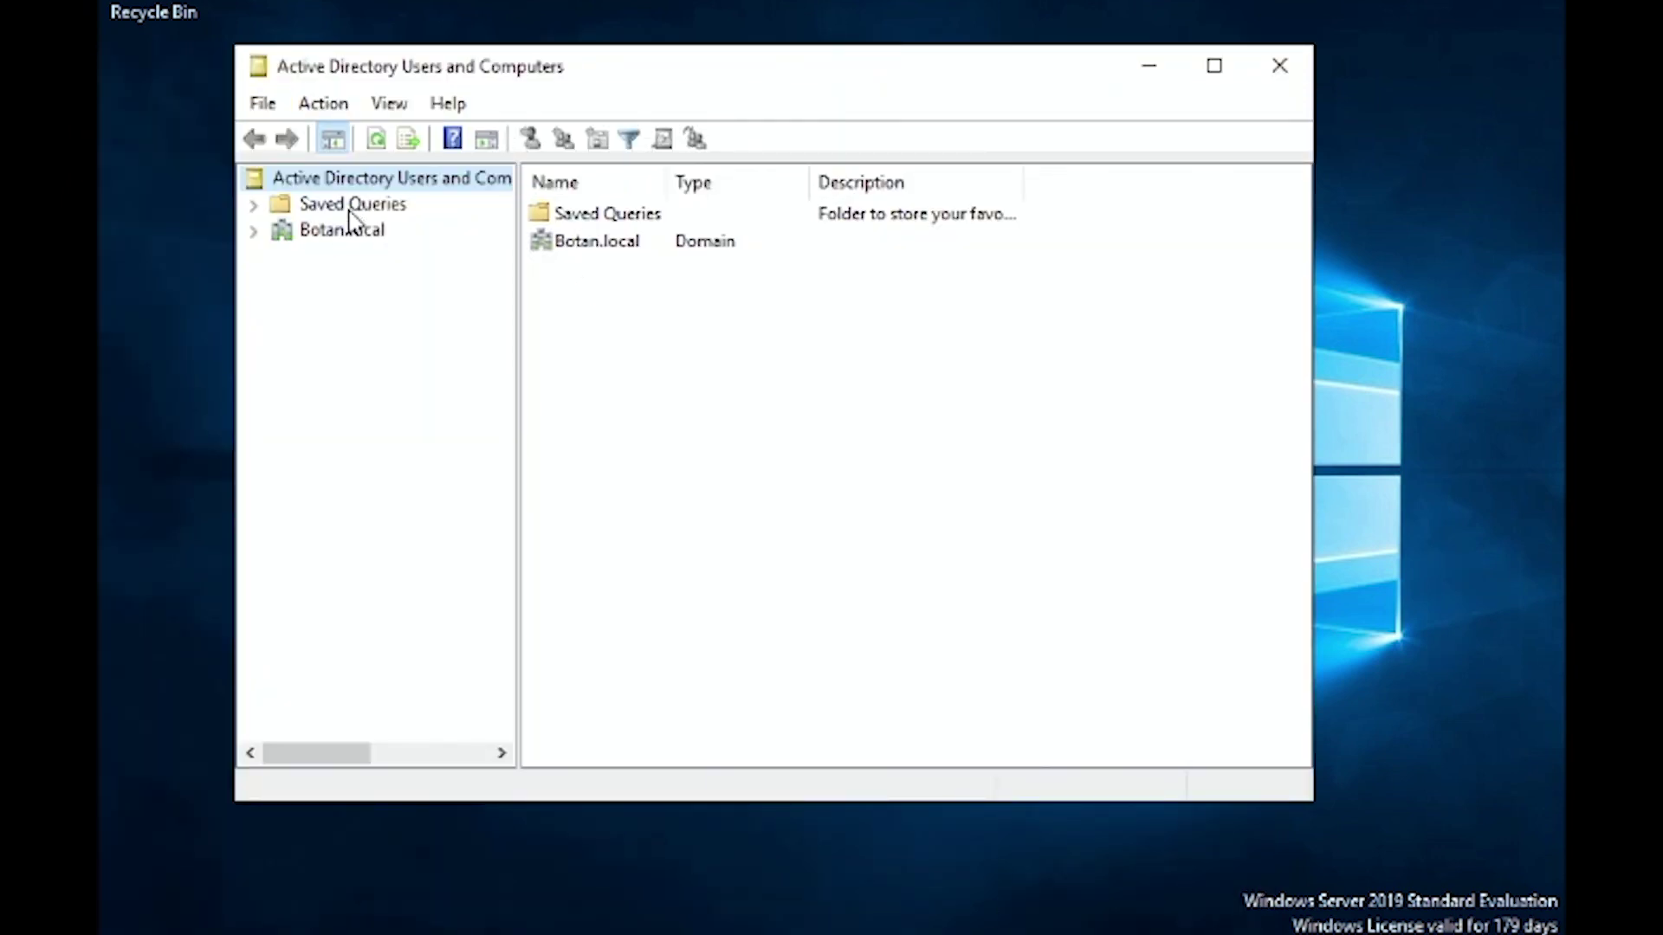
click(253, 232)
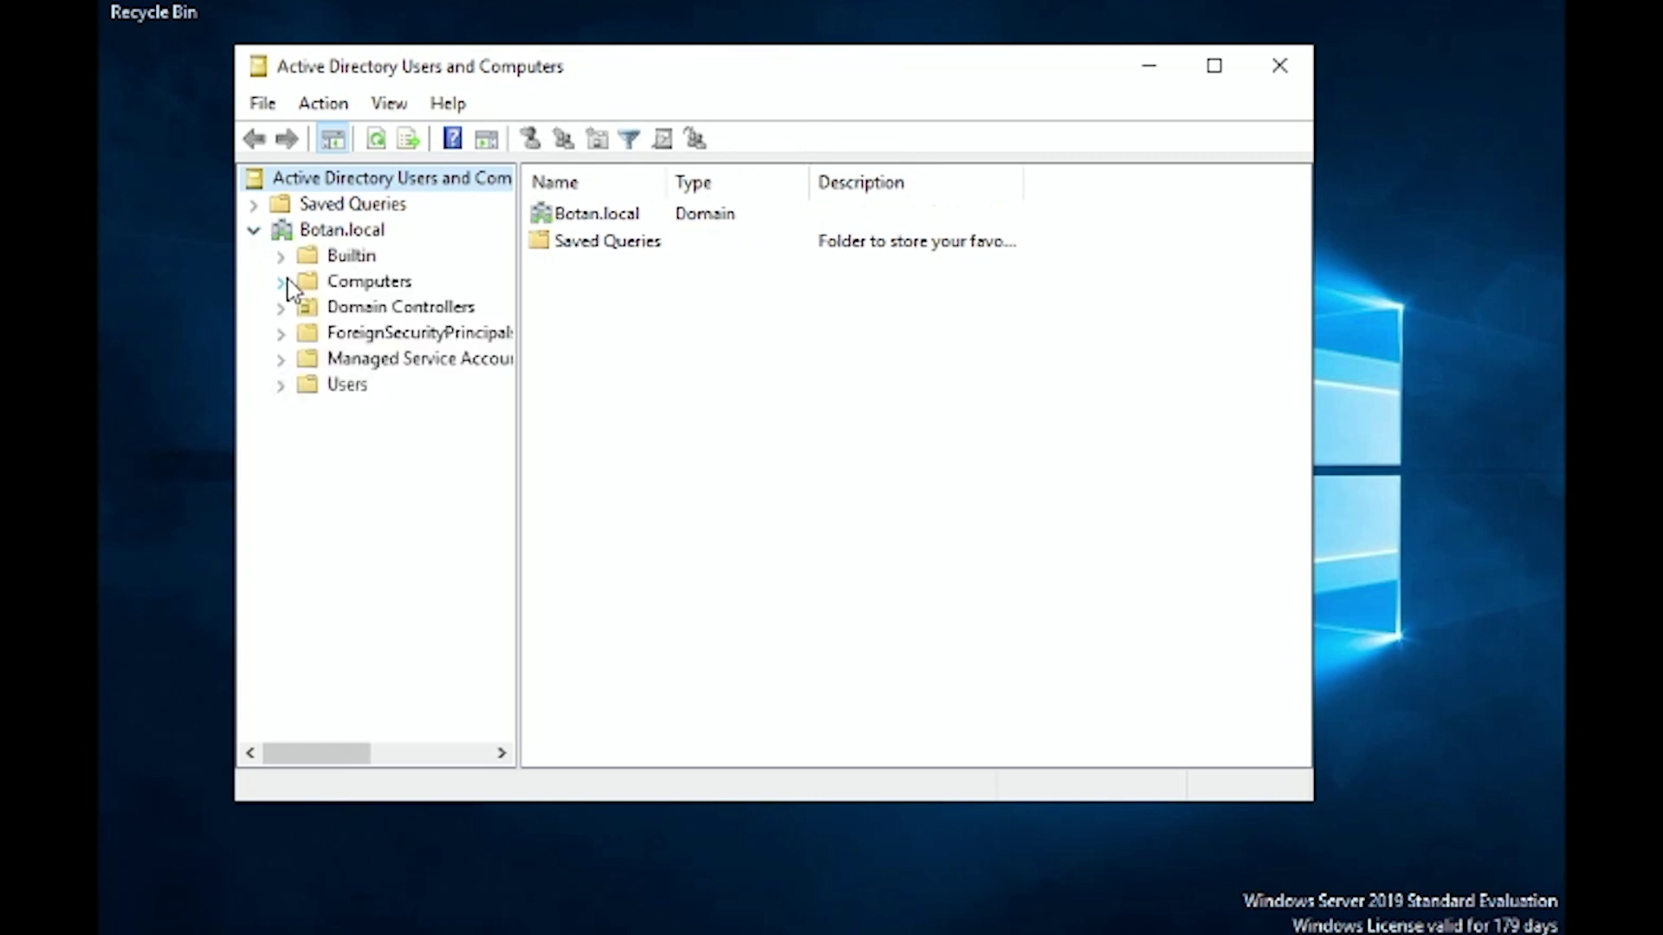
click(346, 388)
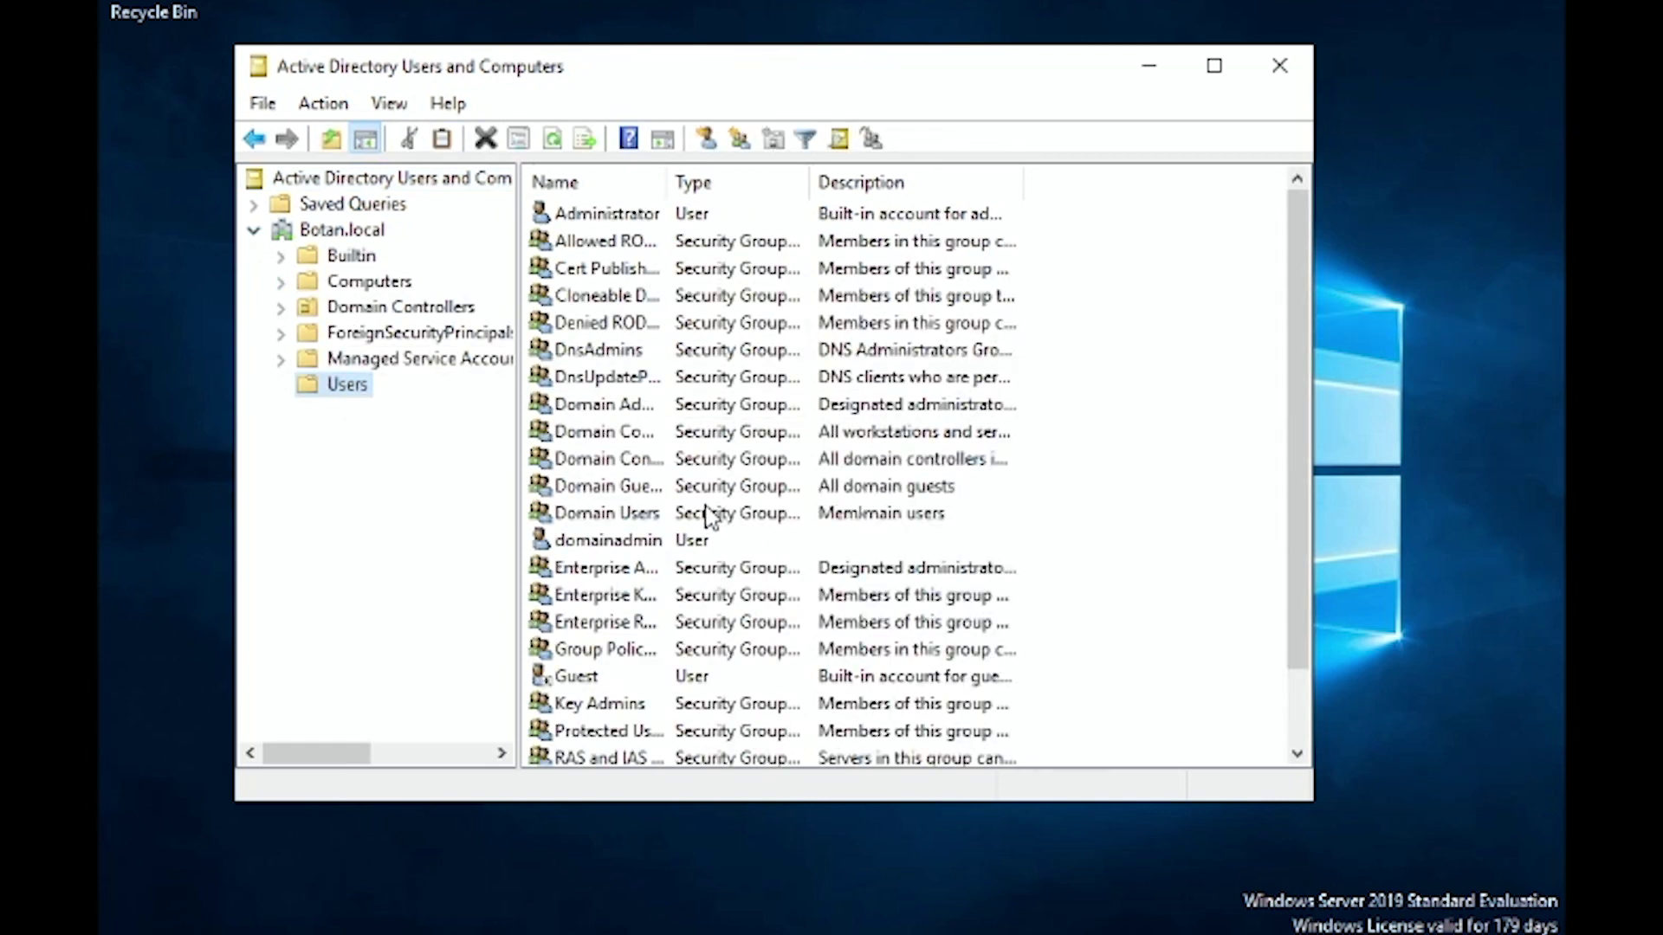
scroll(703, 529, down, 1)
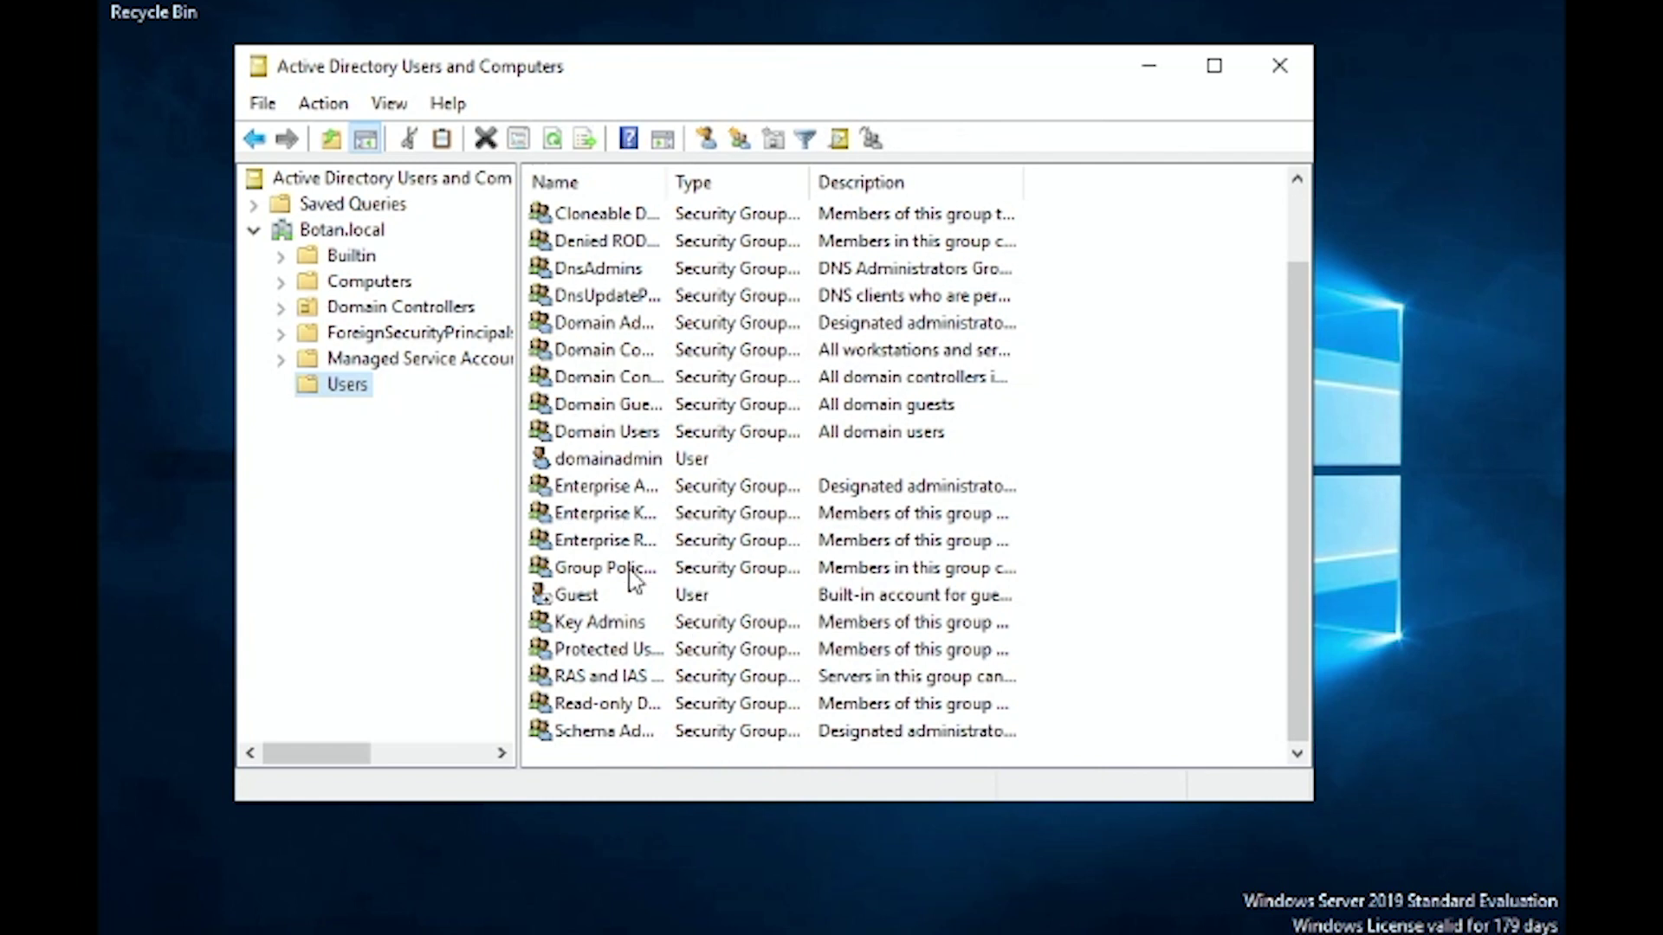
right_click(647, 752)
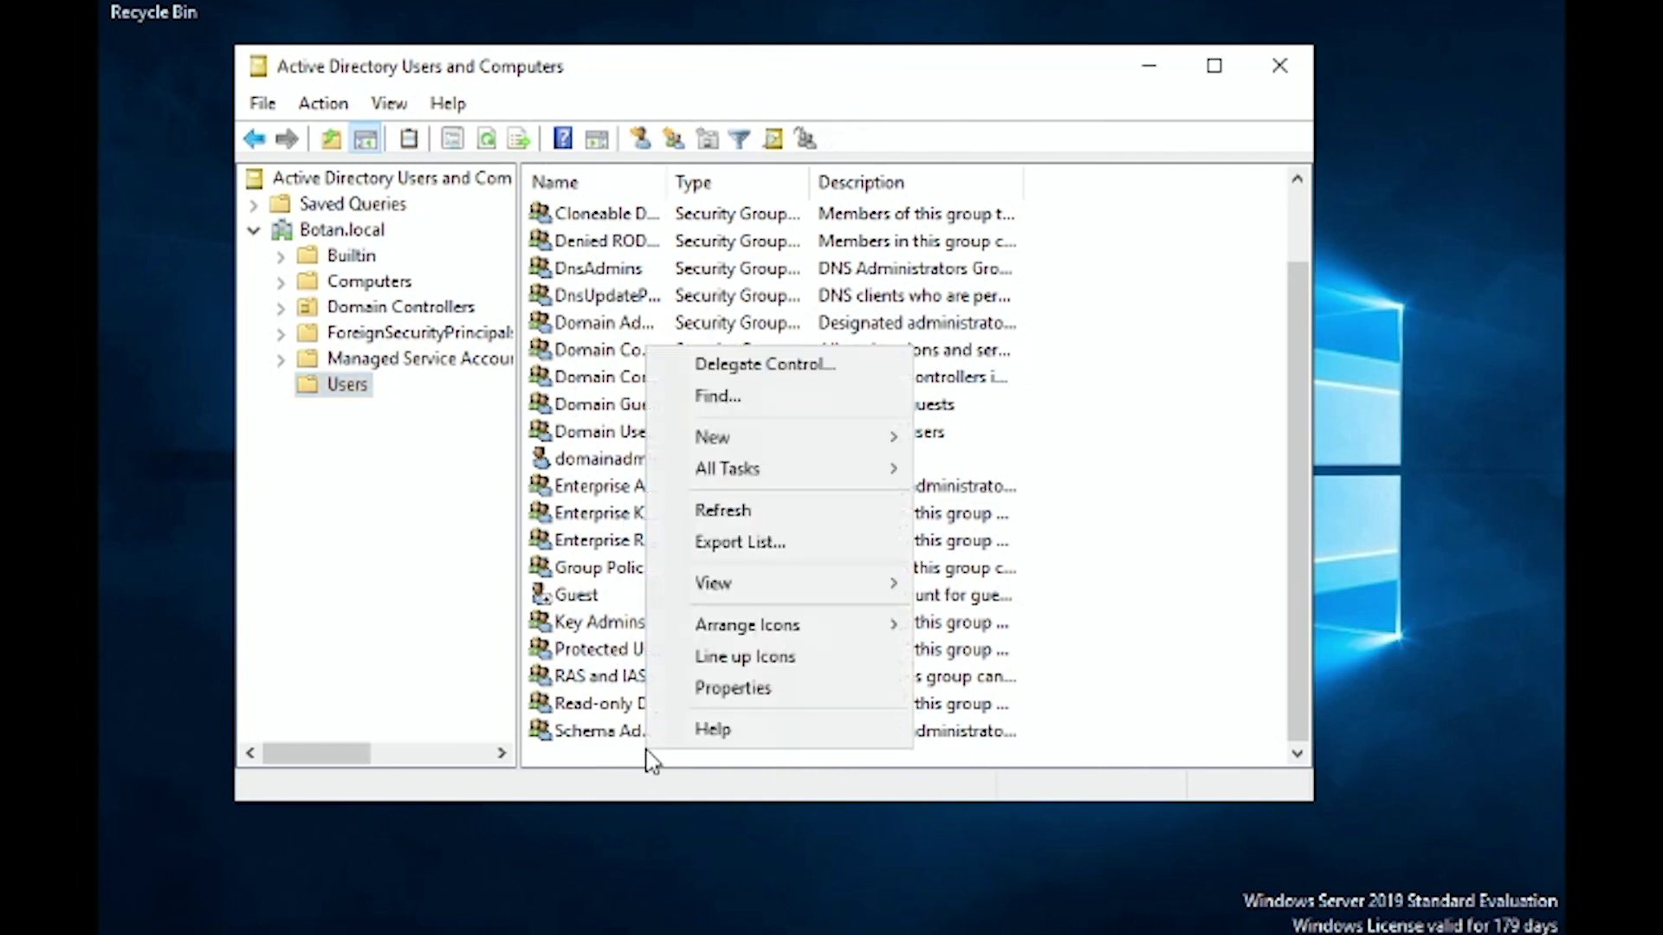
Start a new user in Users and enter the user's first name, last name and logon name.
mouse_move(754, 445)
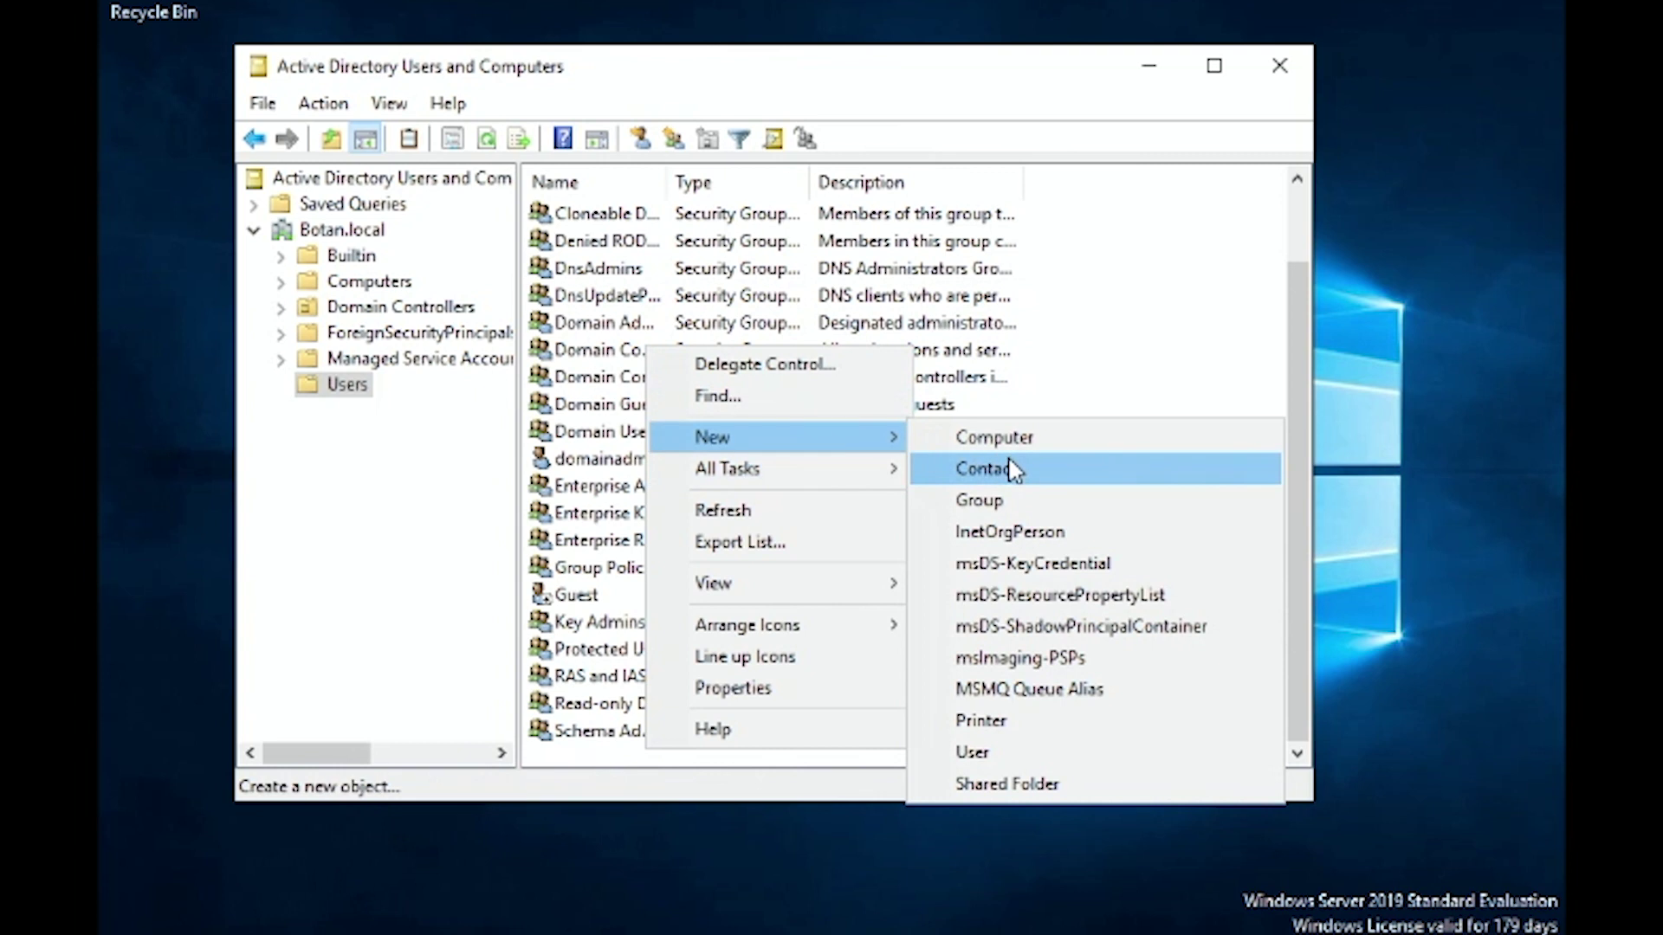
click(998, 753)
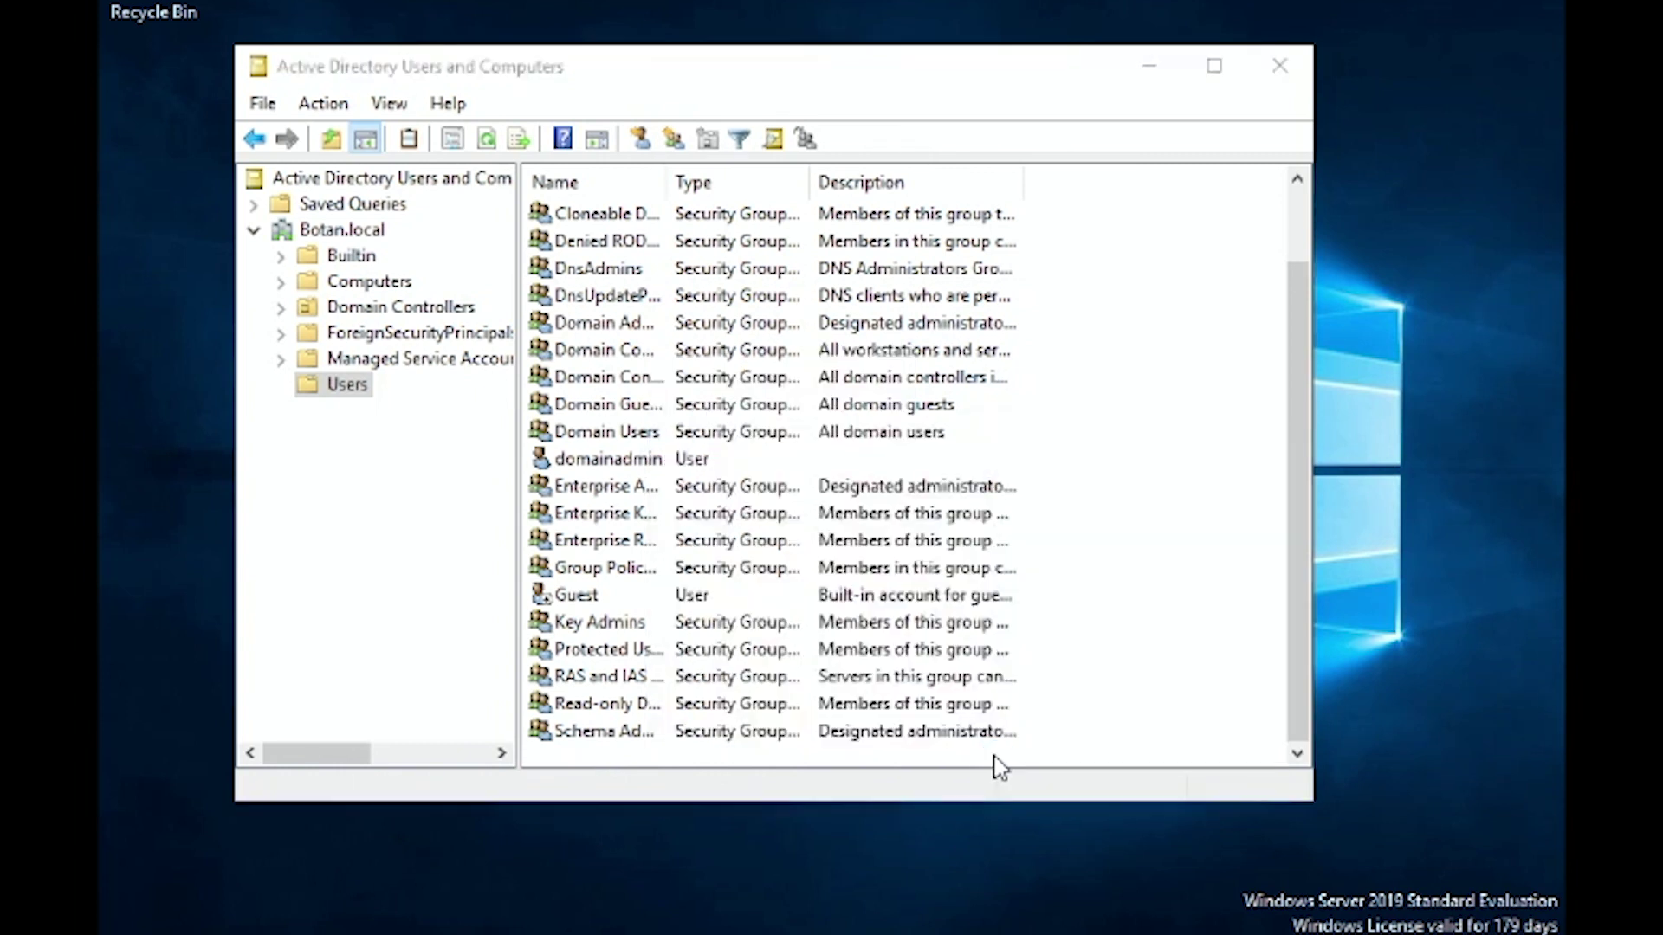
text(Freddy)
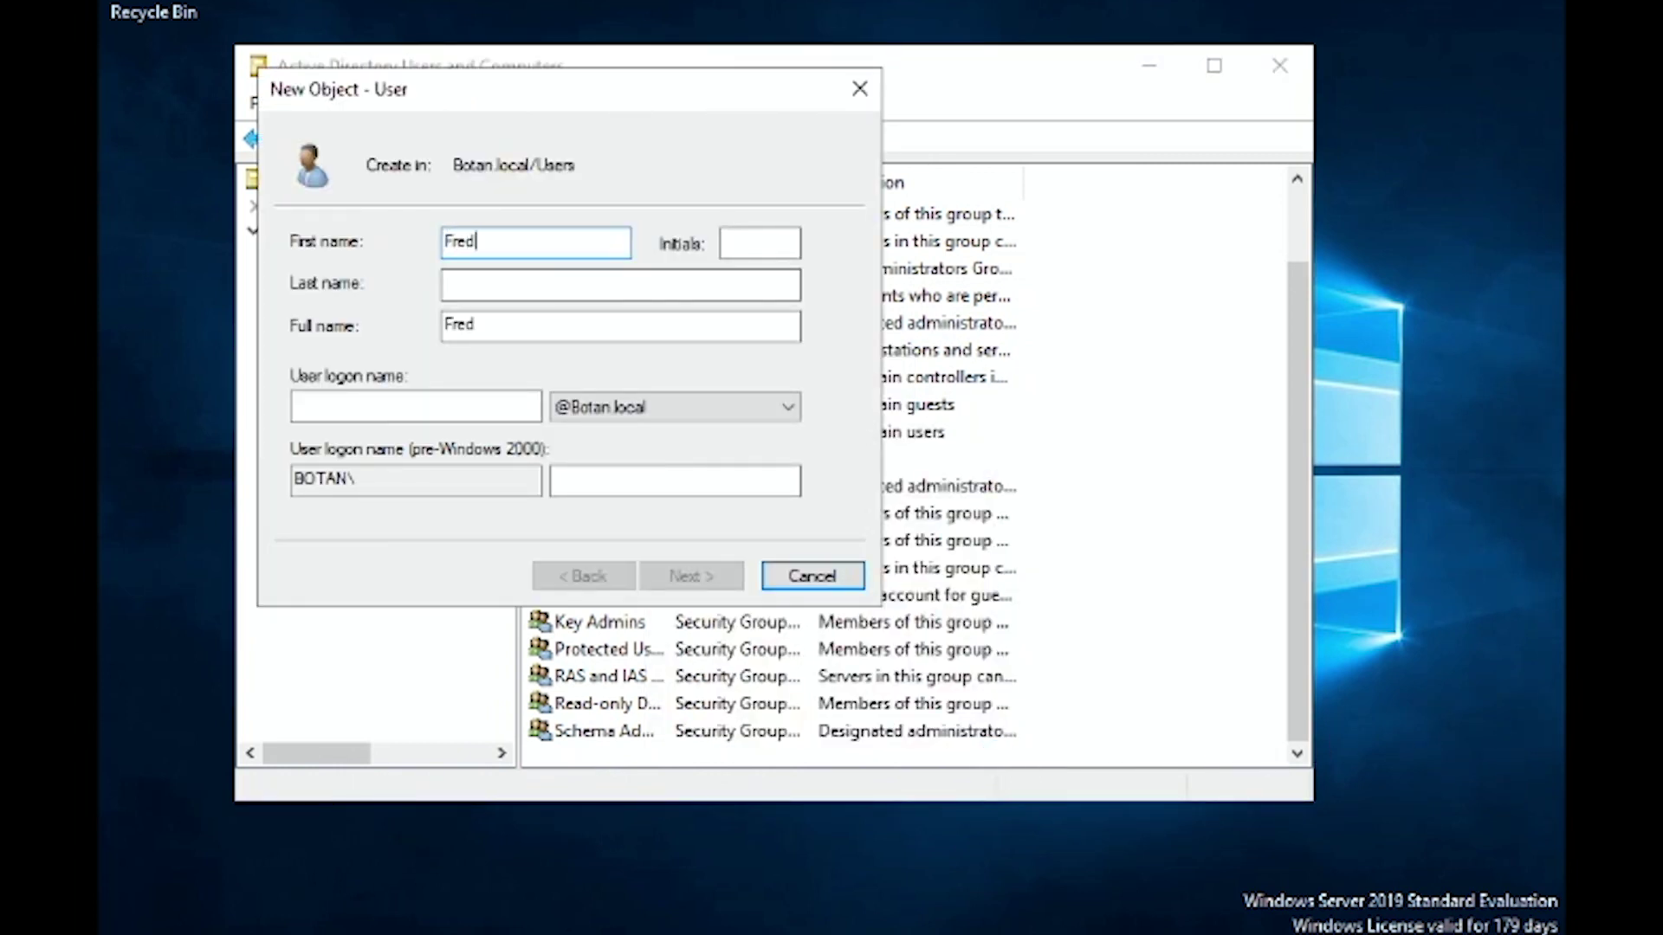
key(Tab)
key(Tab)
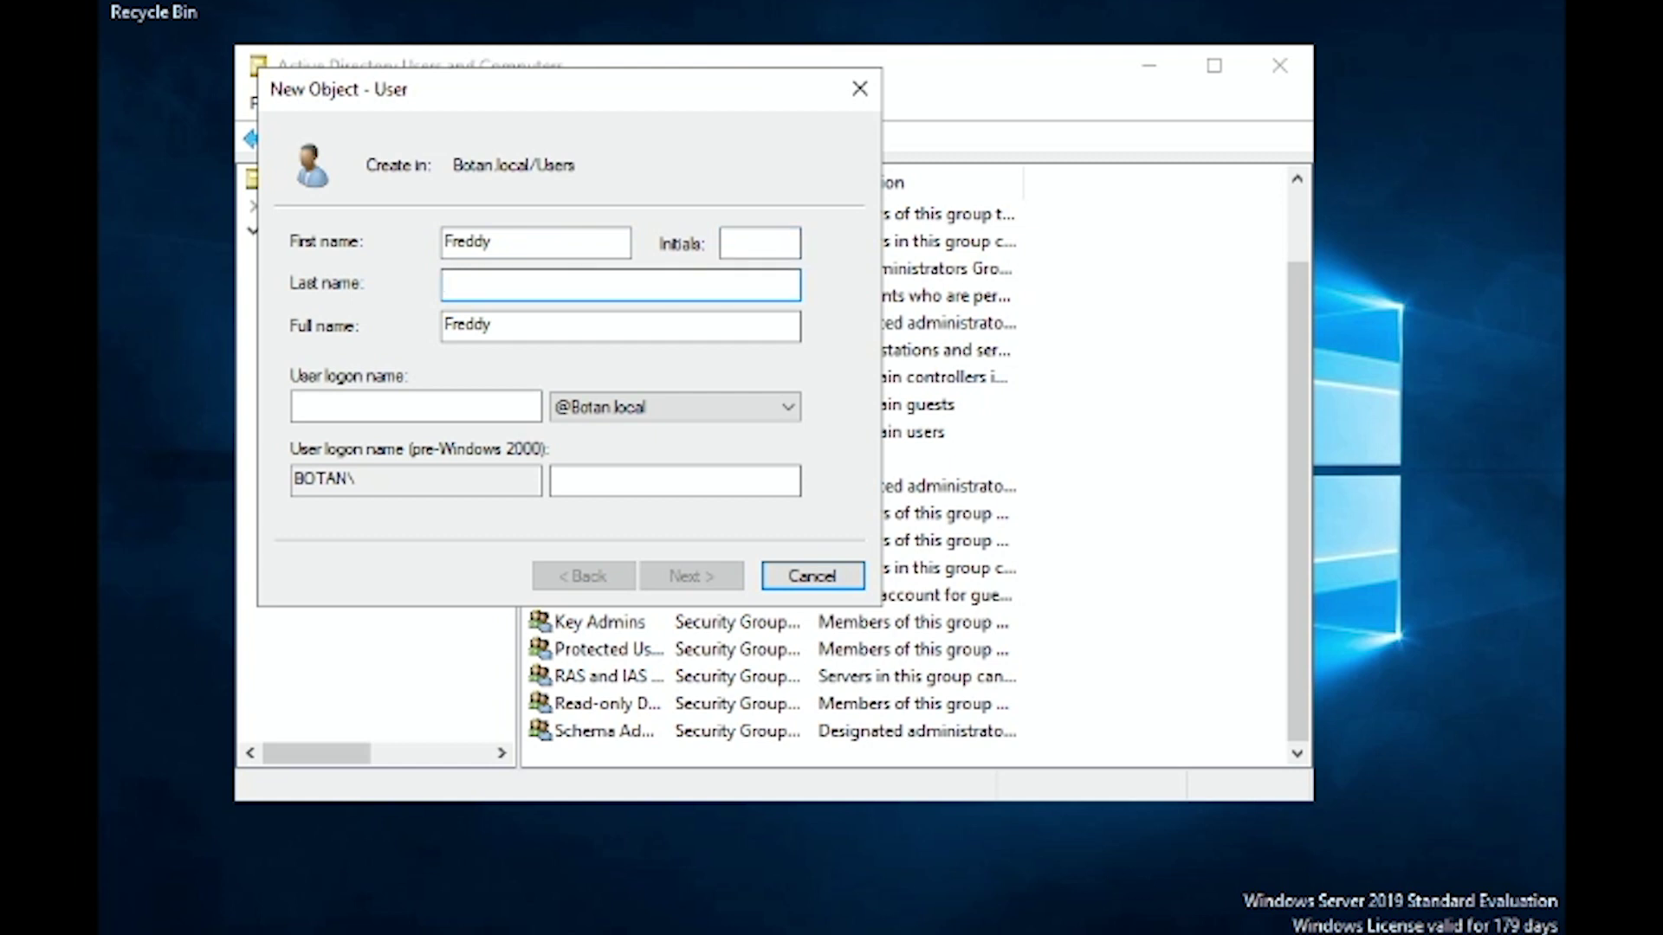
text(Domaon)
key(BackSpace)
key(BackSpace)
text(in)
key(Tab)
key(Tab)
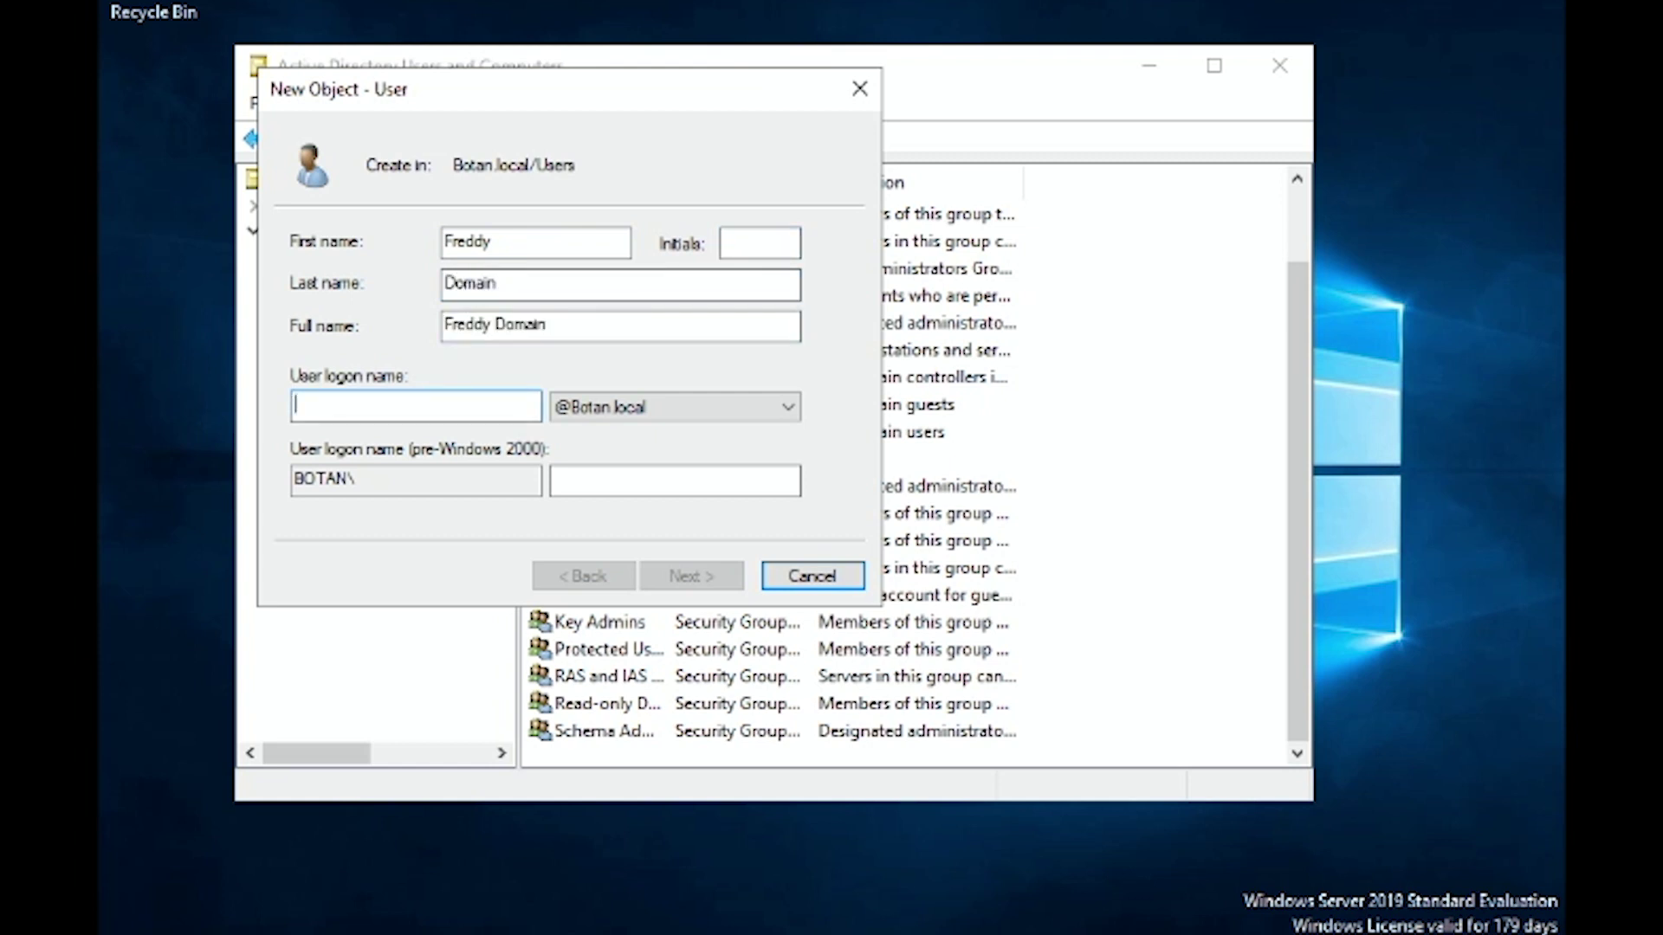
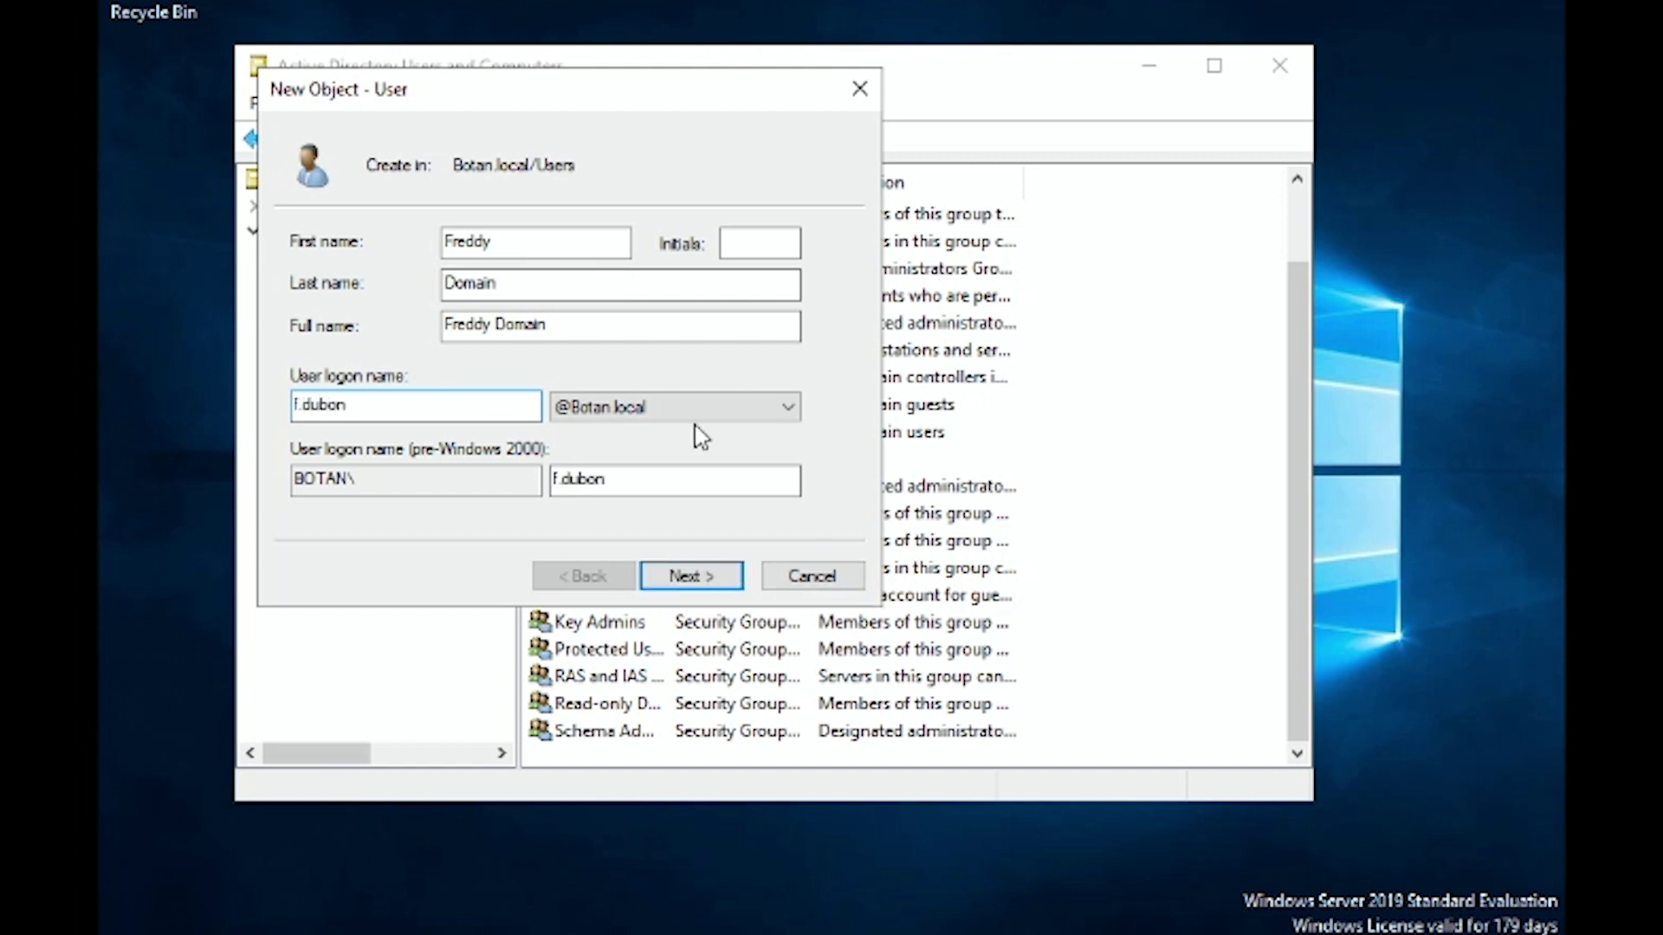
Set and confirm the user's password so it never expires and needn't change at logon, then finish.
click(700, 579)
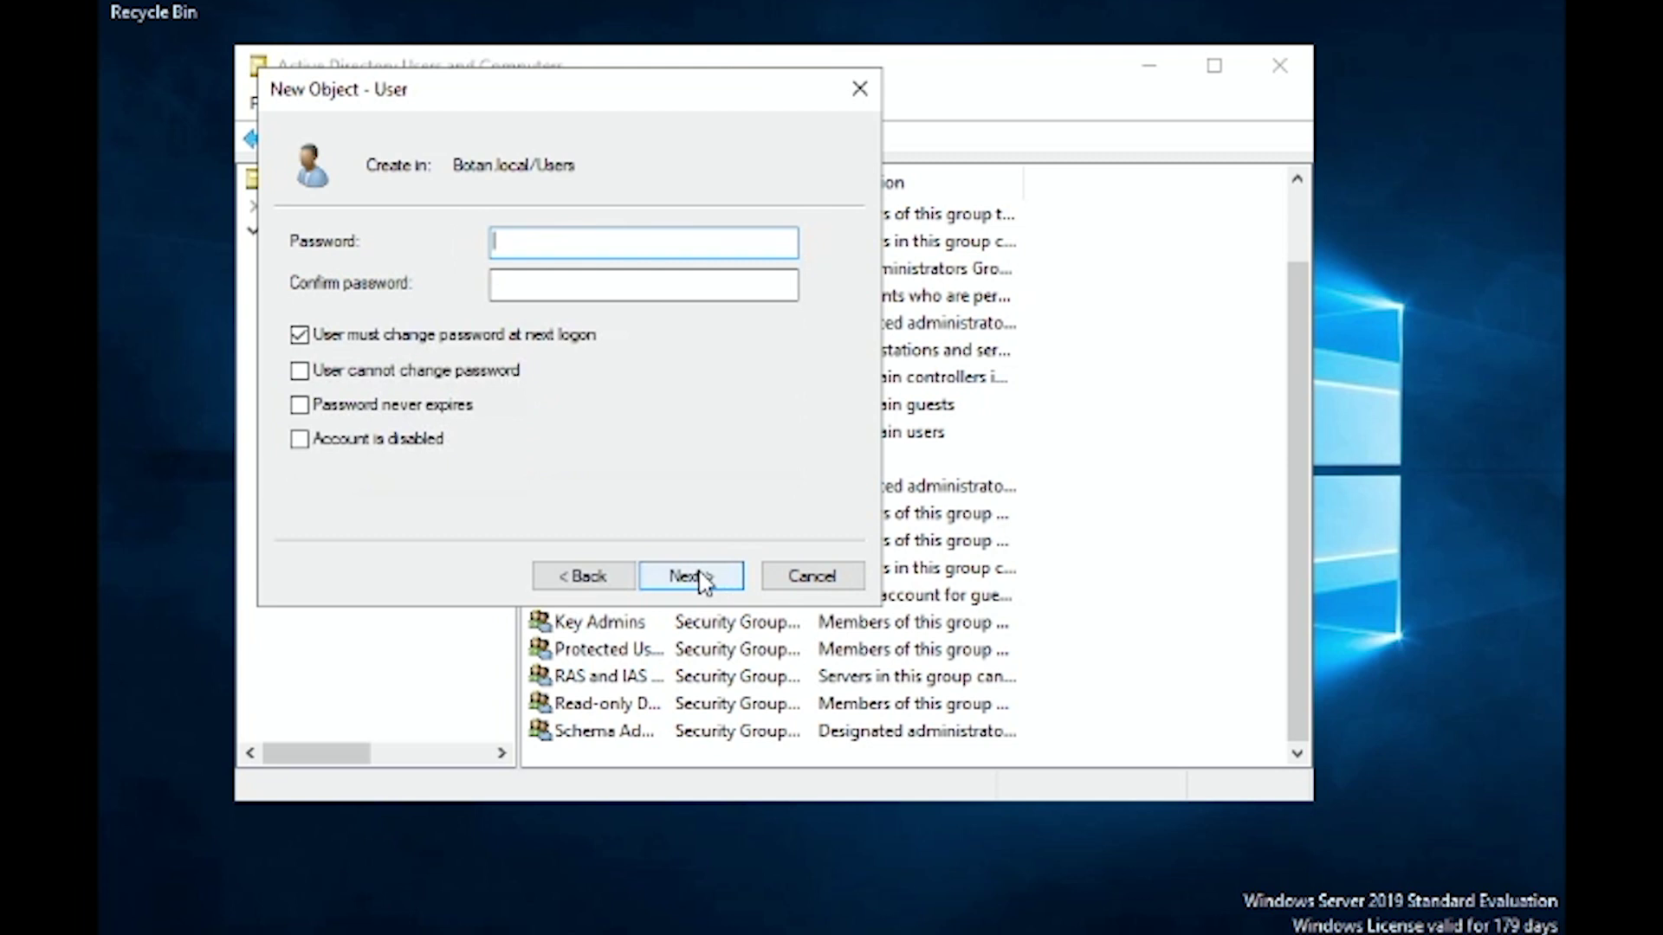
text(Passw0rd123456)
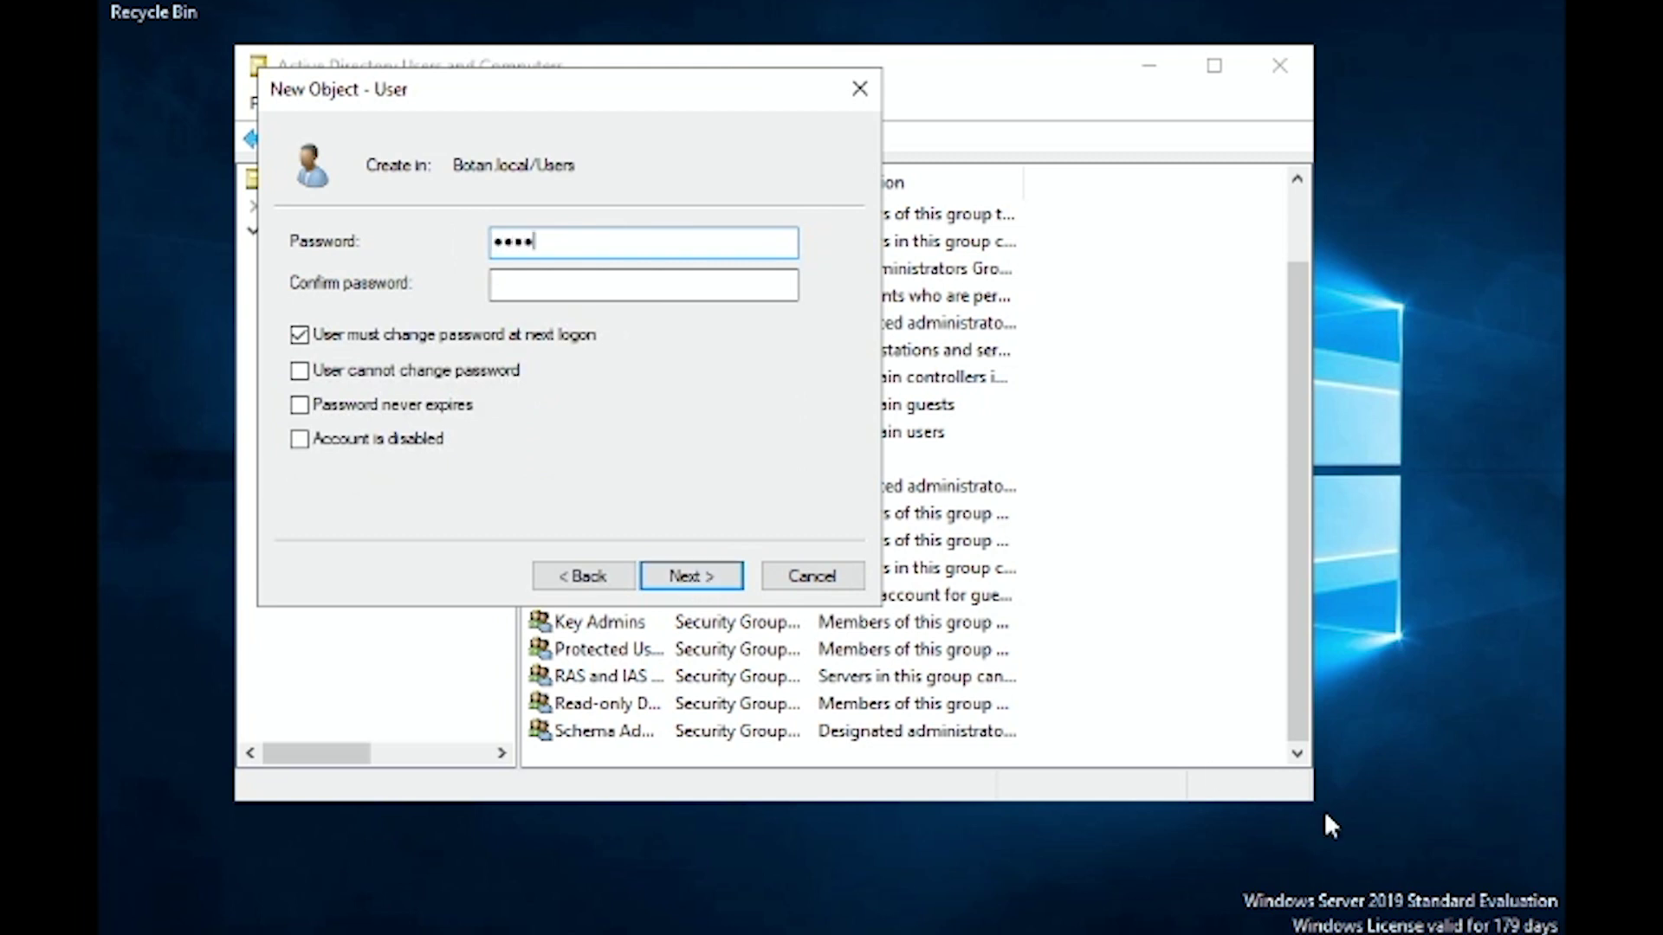
key(Tab)
text(Passw0rd123456)
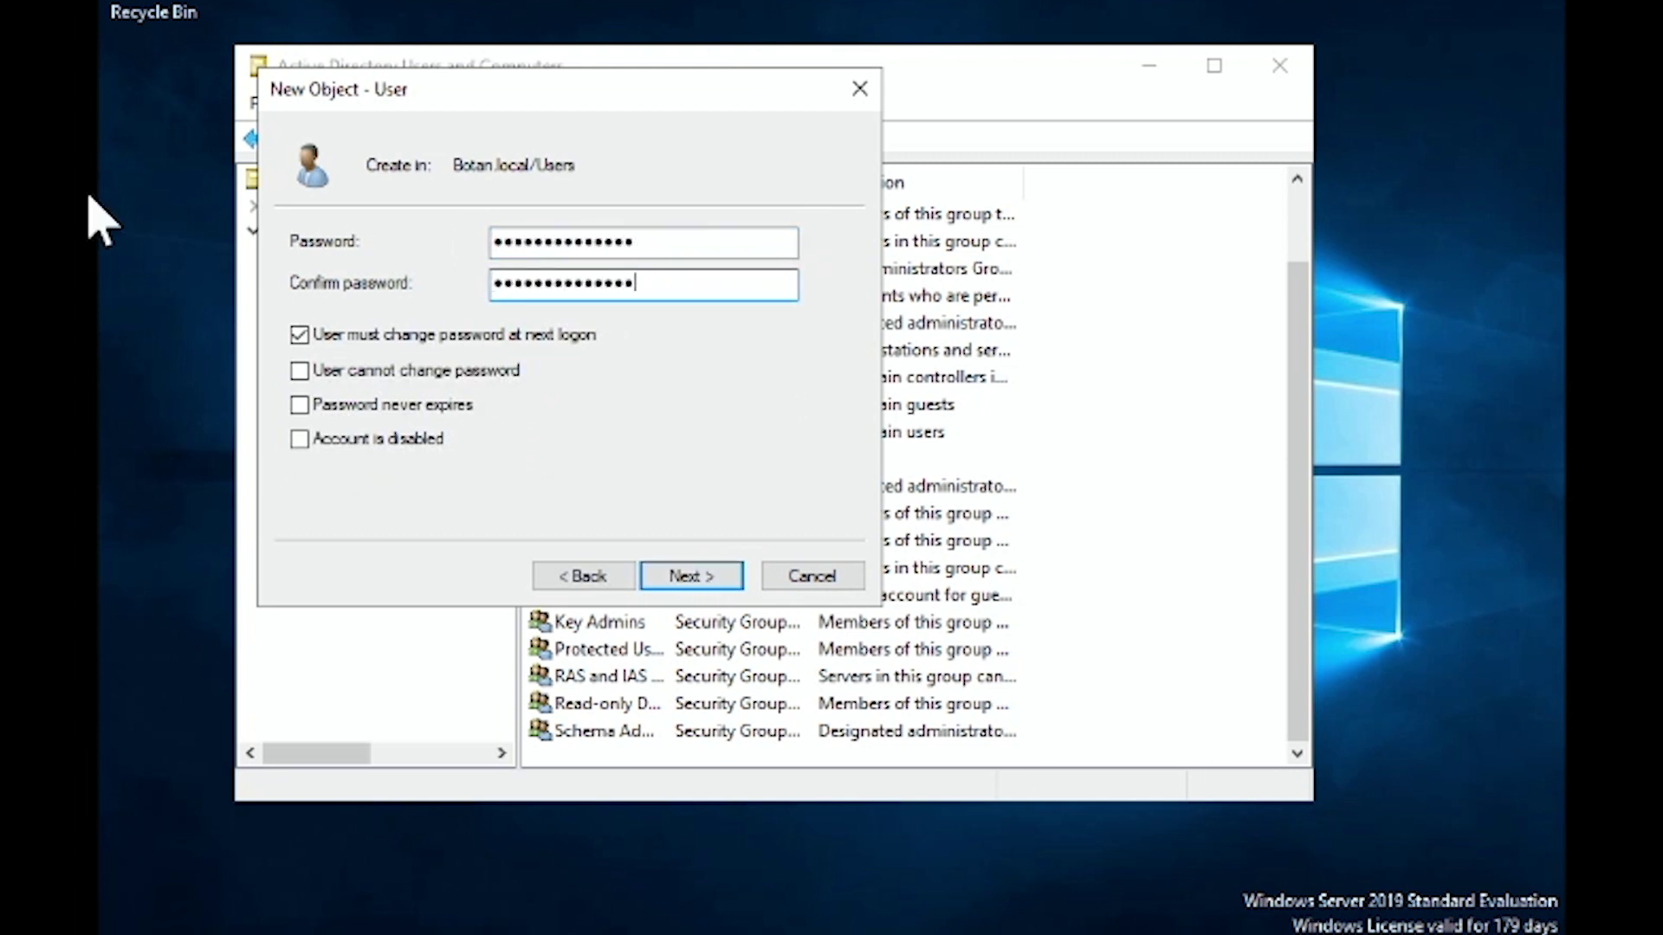
click(300, 334)
click(382, 405)
click(700, 575)
click(697, 578)
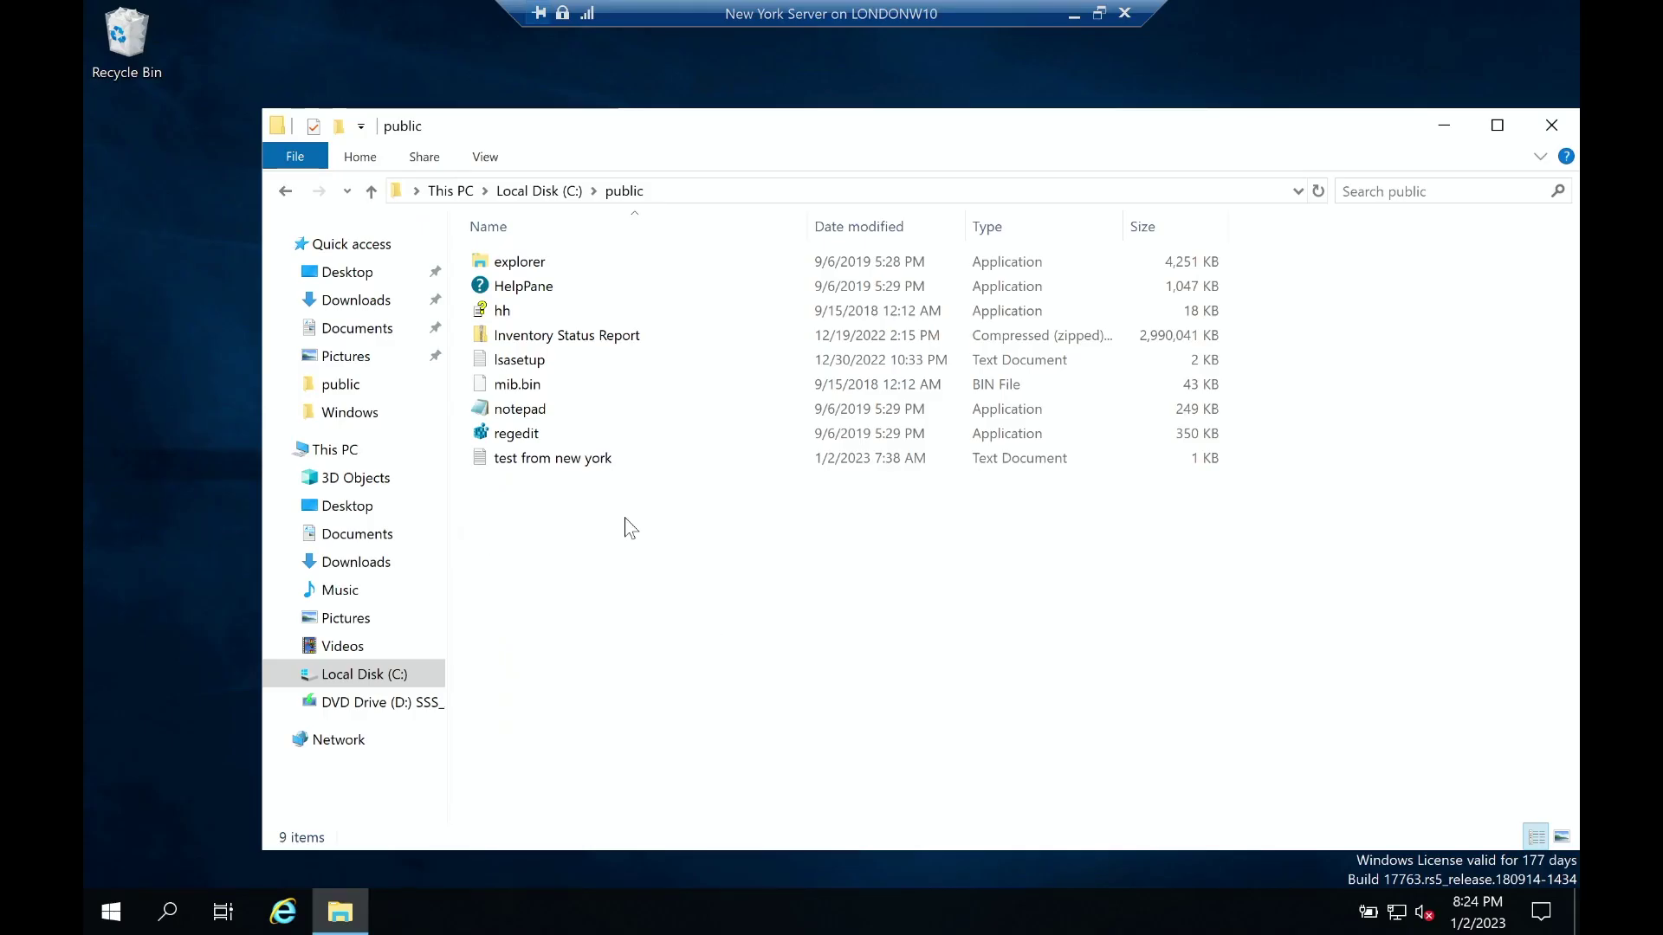
Create a text document named 'new file domain test' in the public folder.
right_click(623, 543)
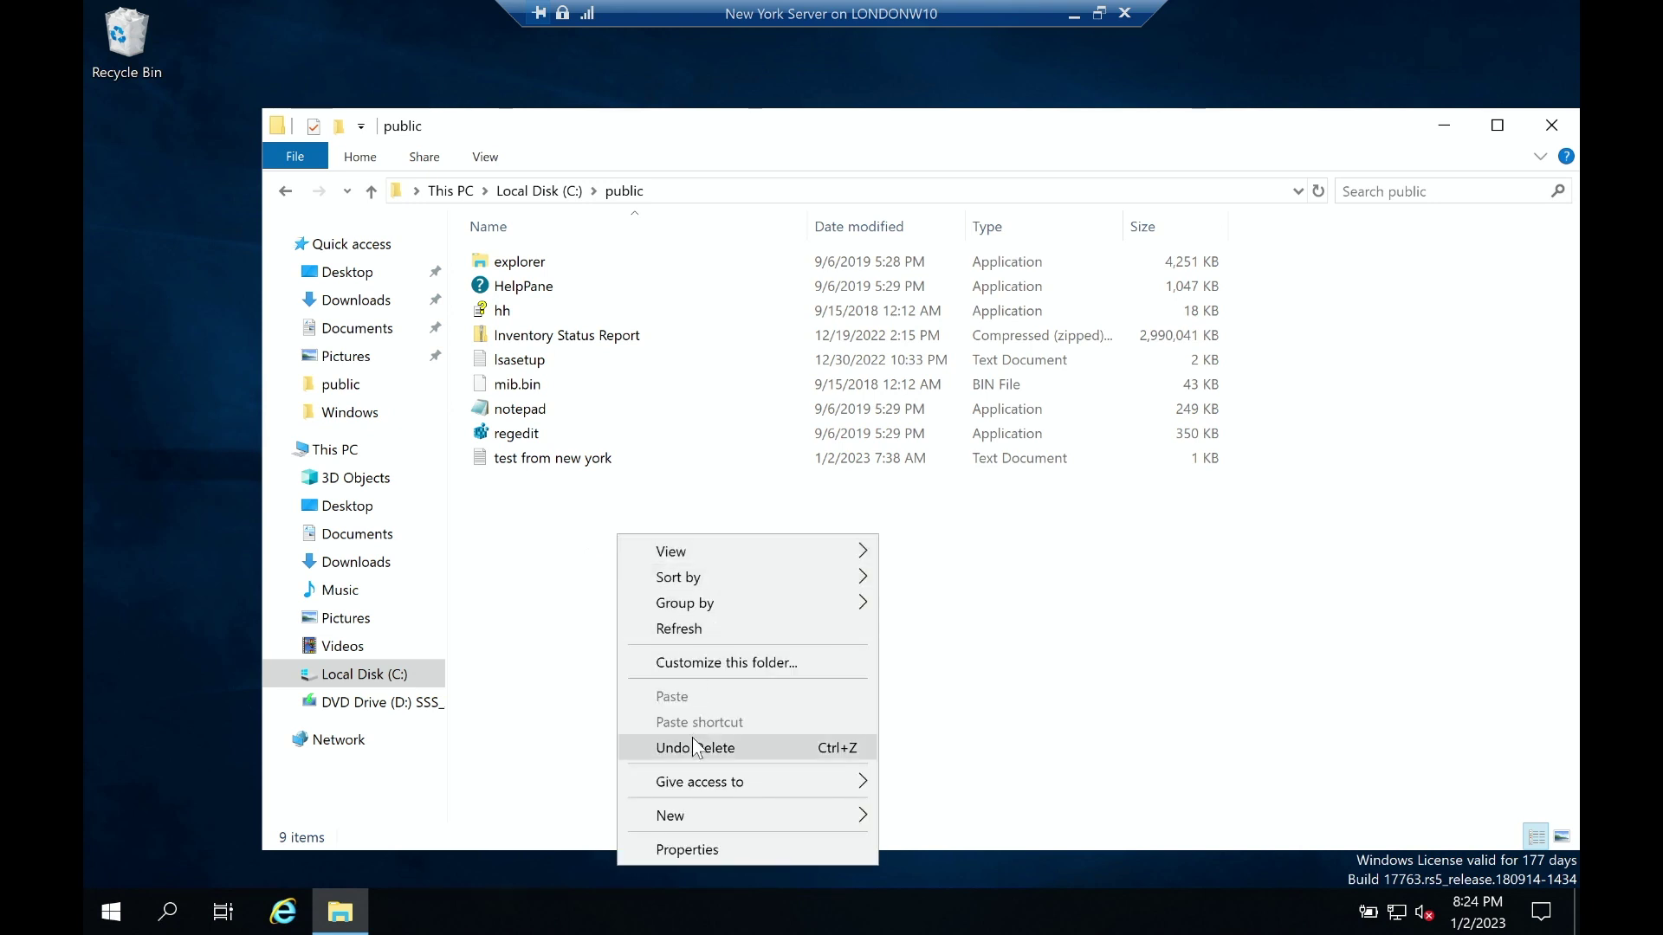
mouse_move(718, 819)
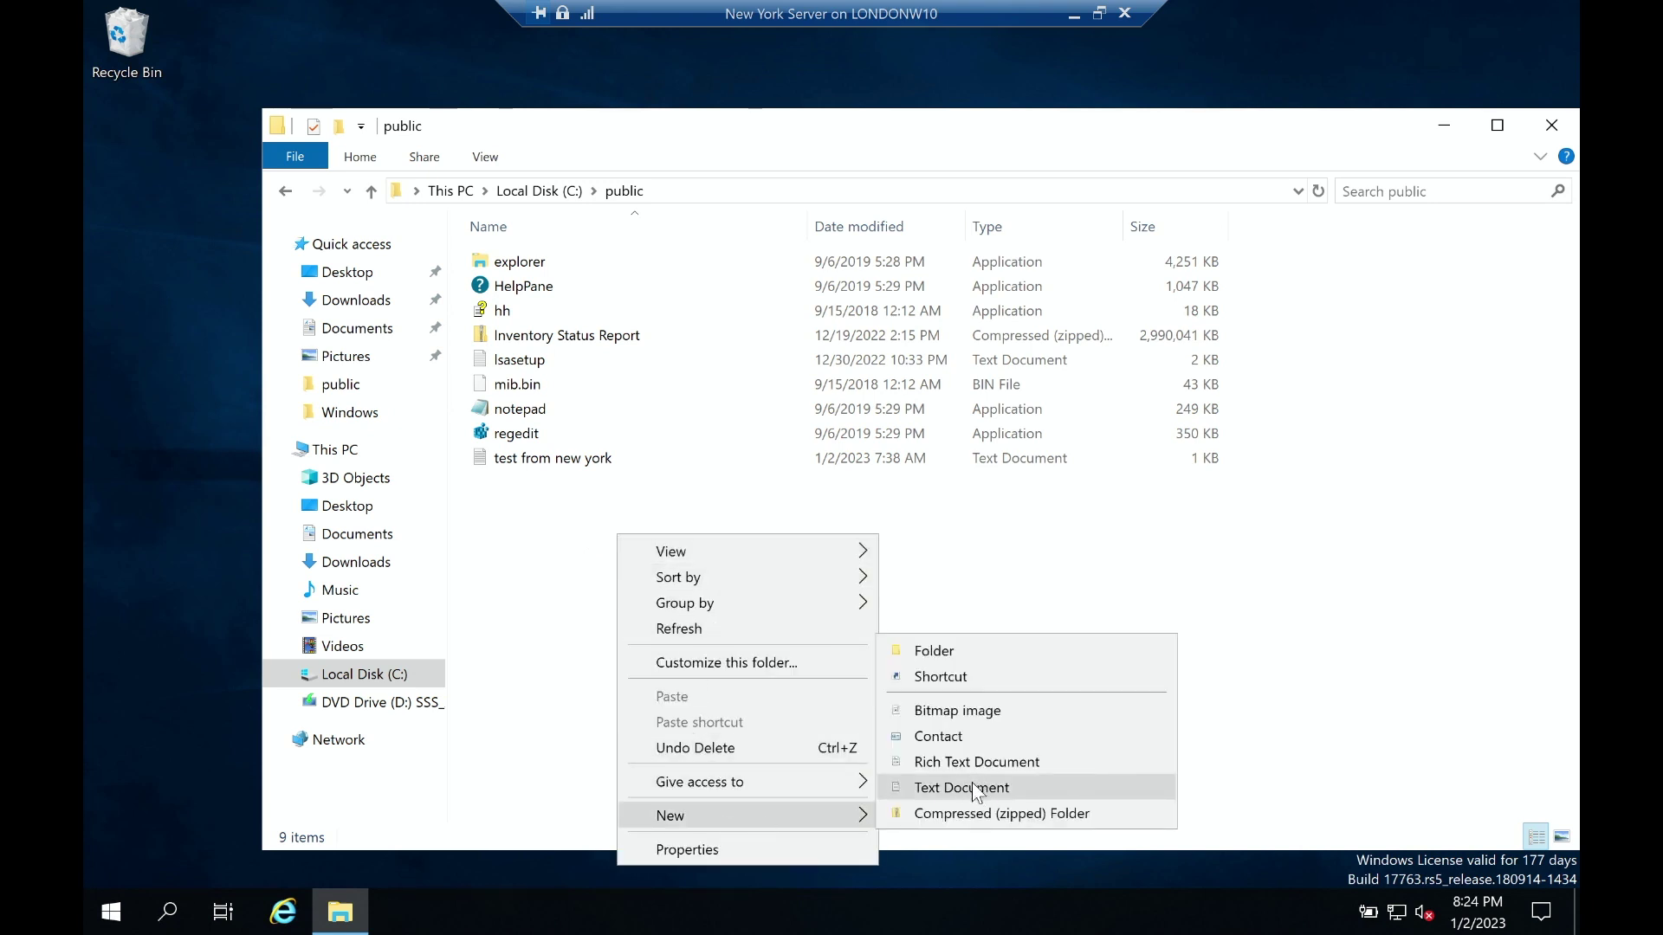
click(973, 785)
text(new file domain test)
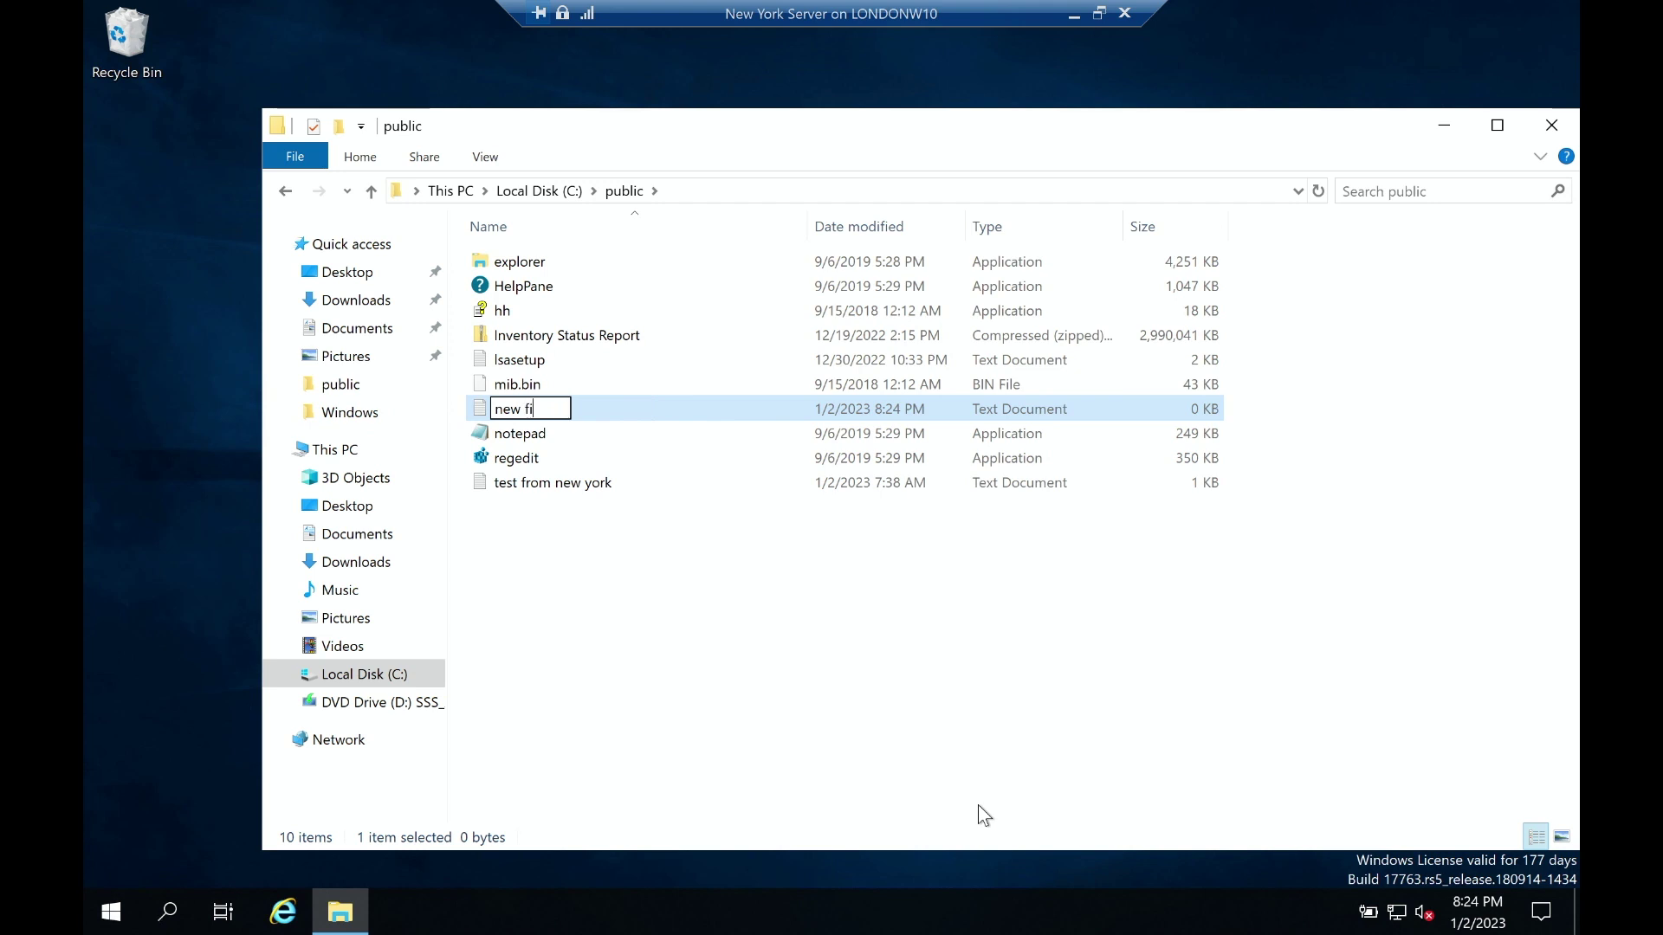
key(Return)
key(Return)
Write a test sentence into the file, save it and leave the New York session.
text(thi si)
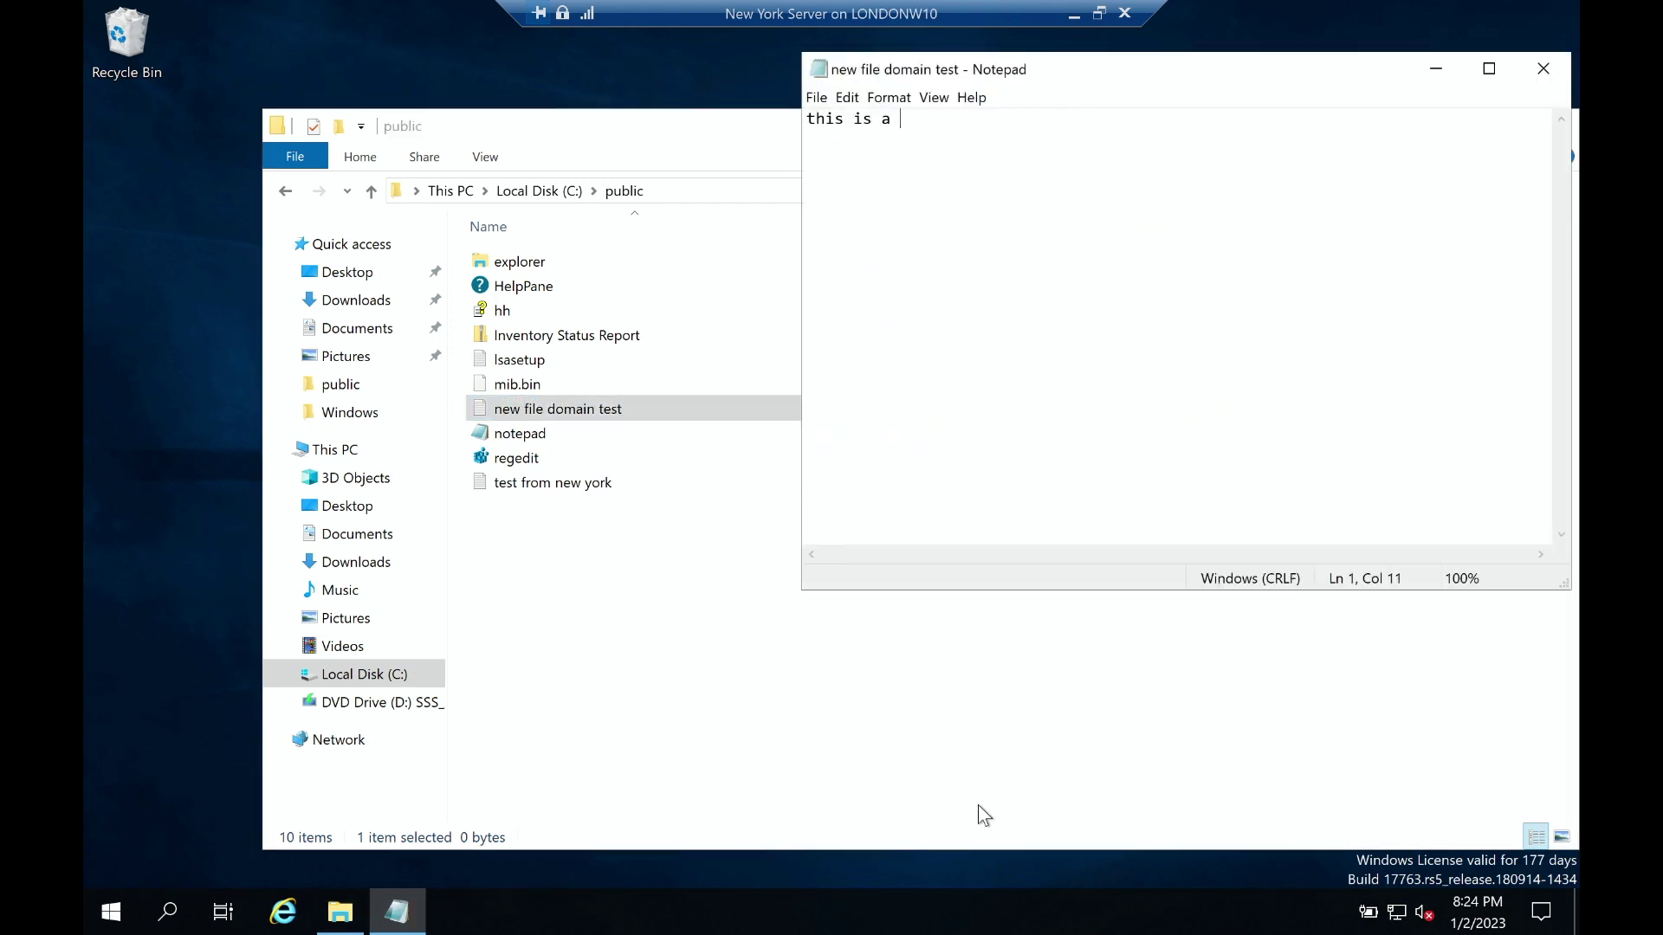
text(test from domain joined)
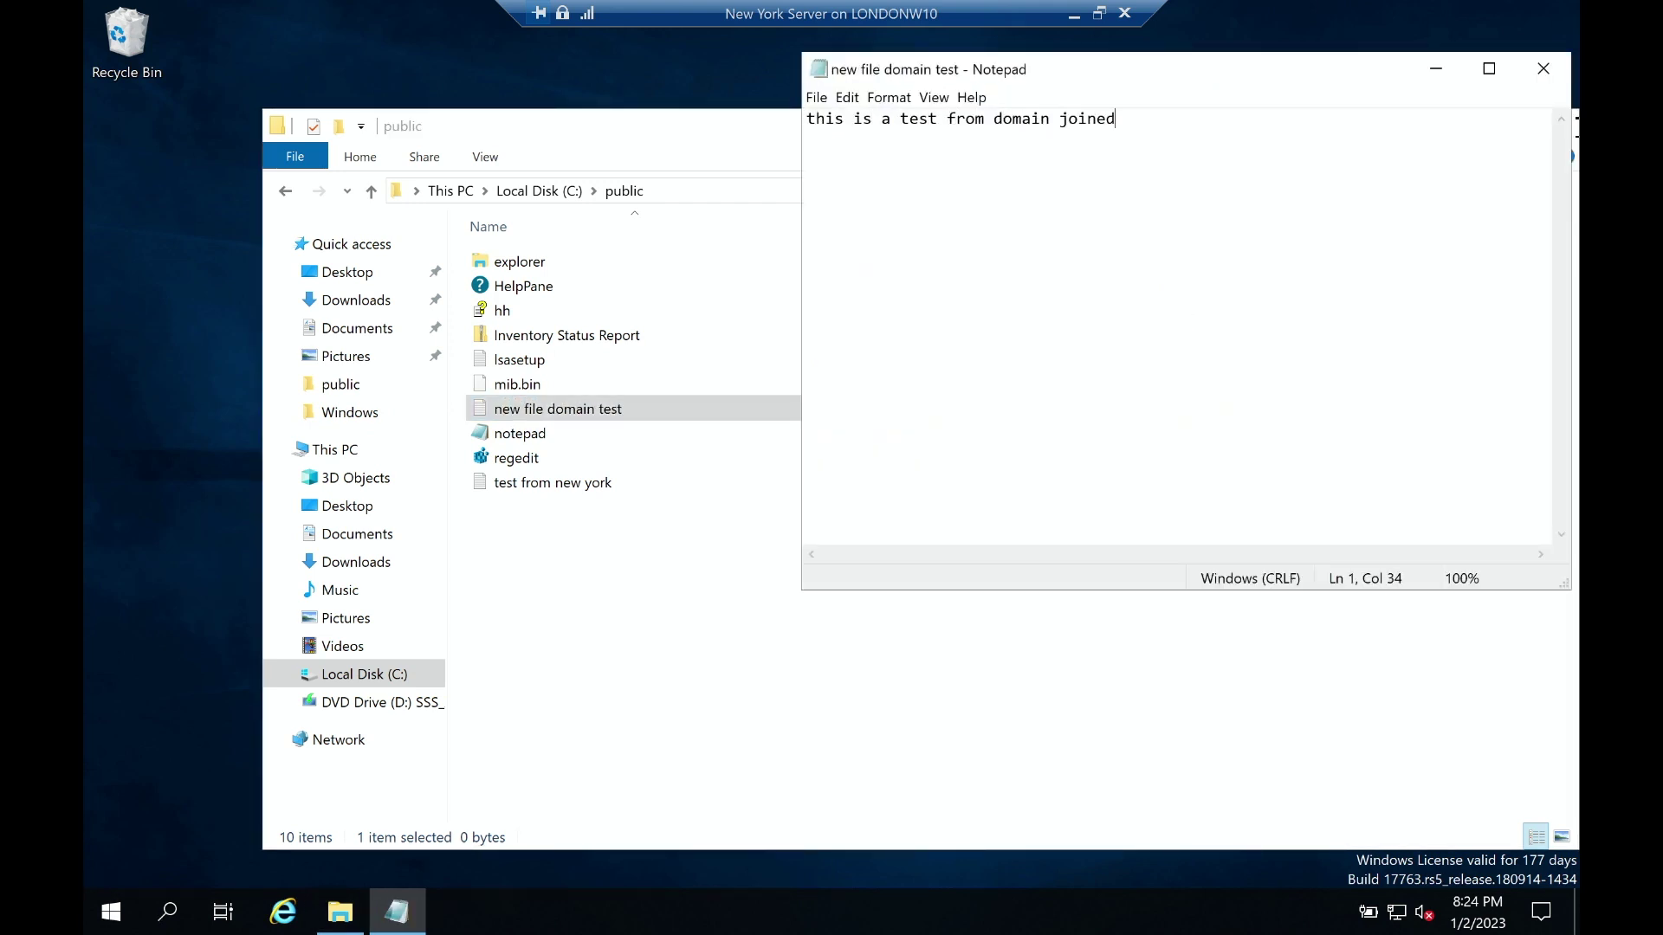
click(1546, 66)
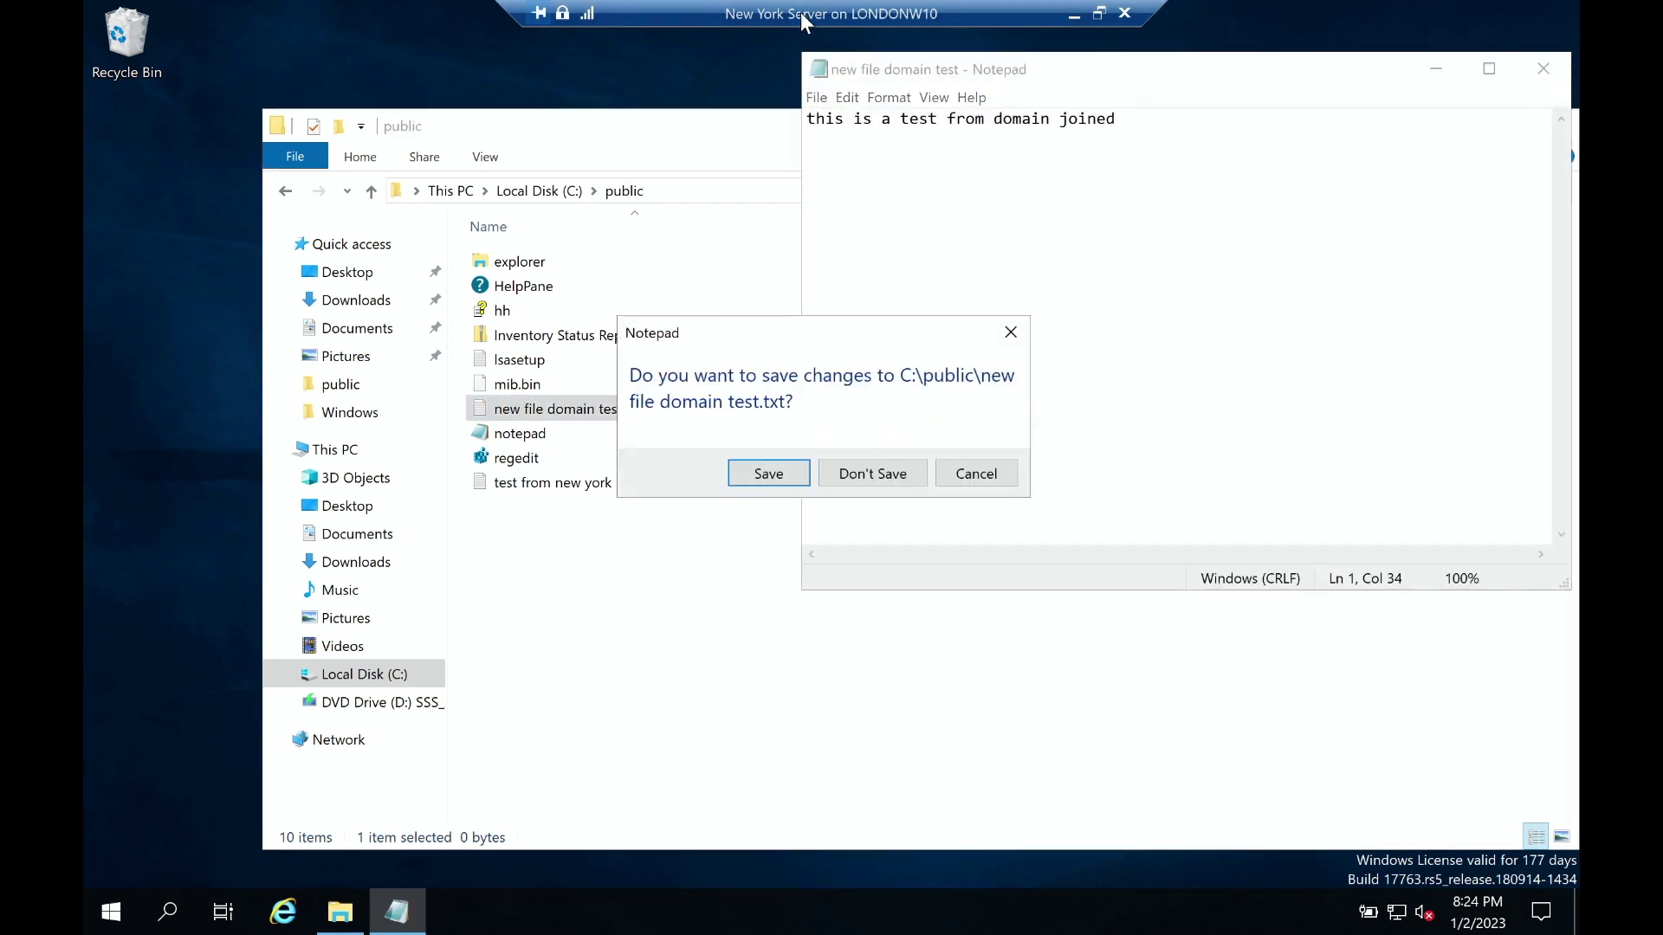
click(767, 474)
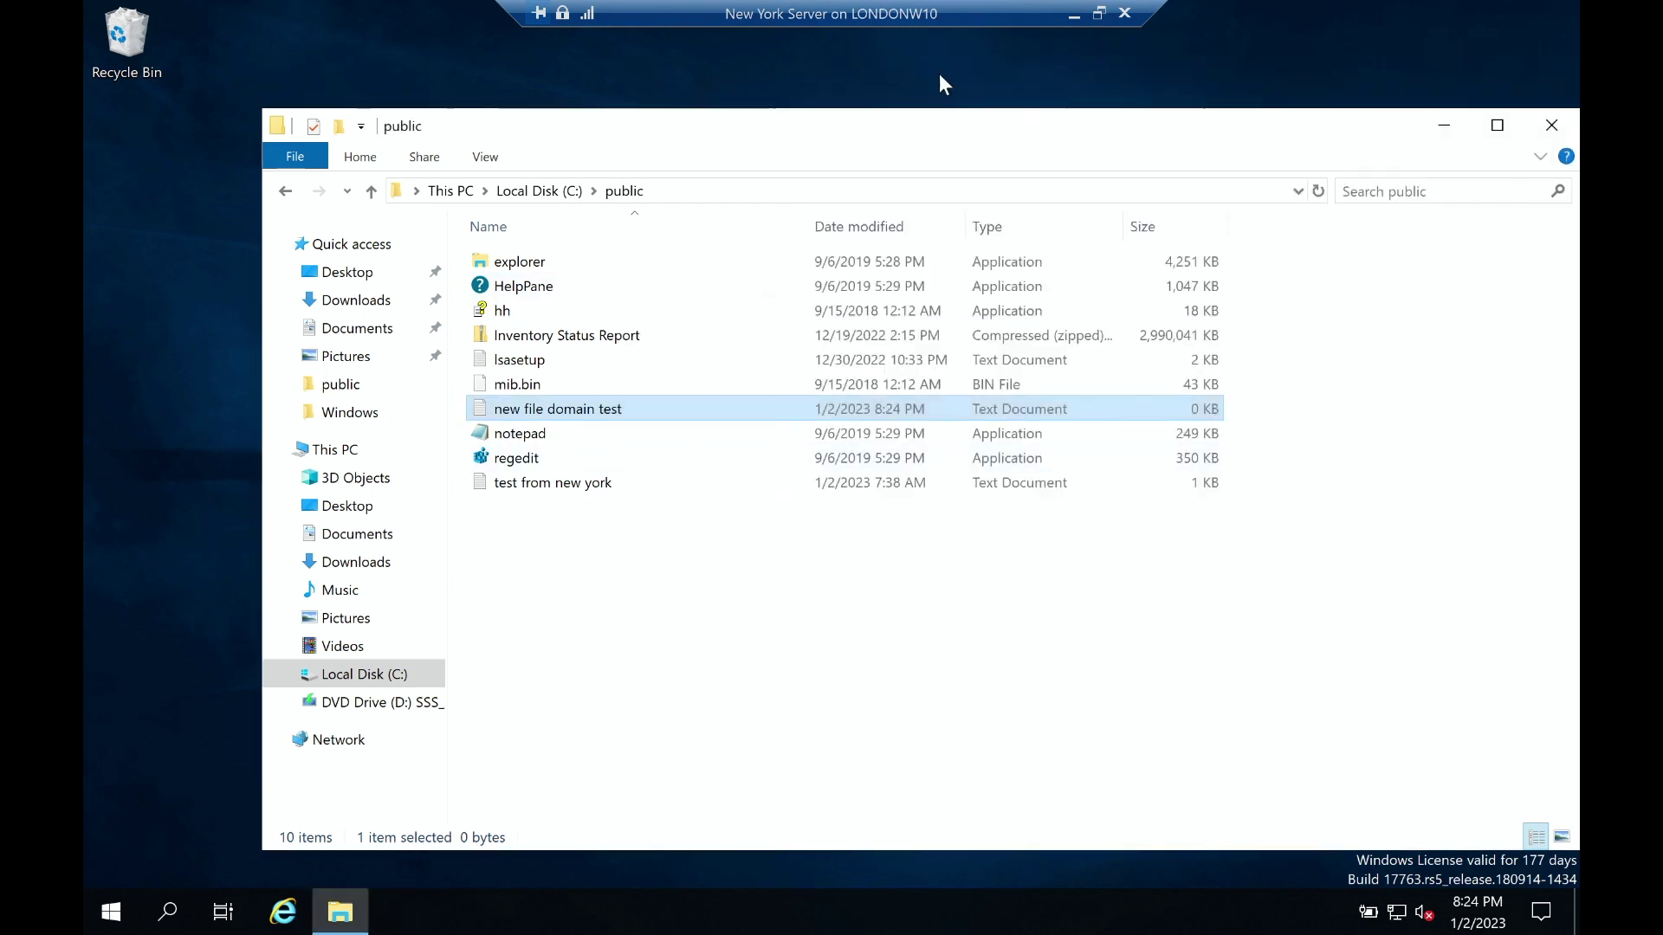
click(1075, 15)
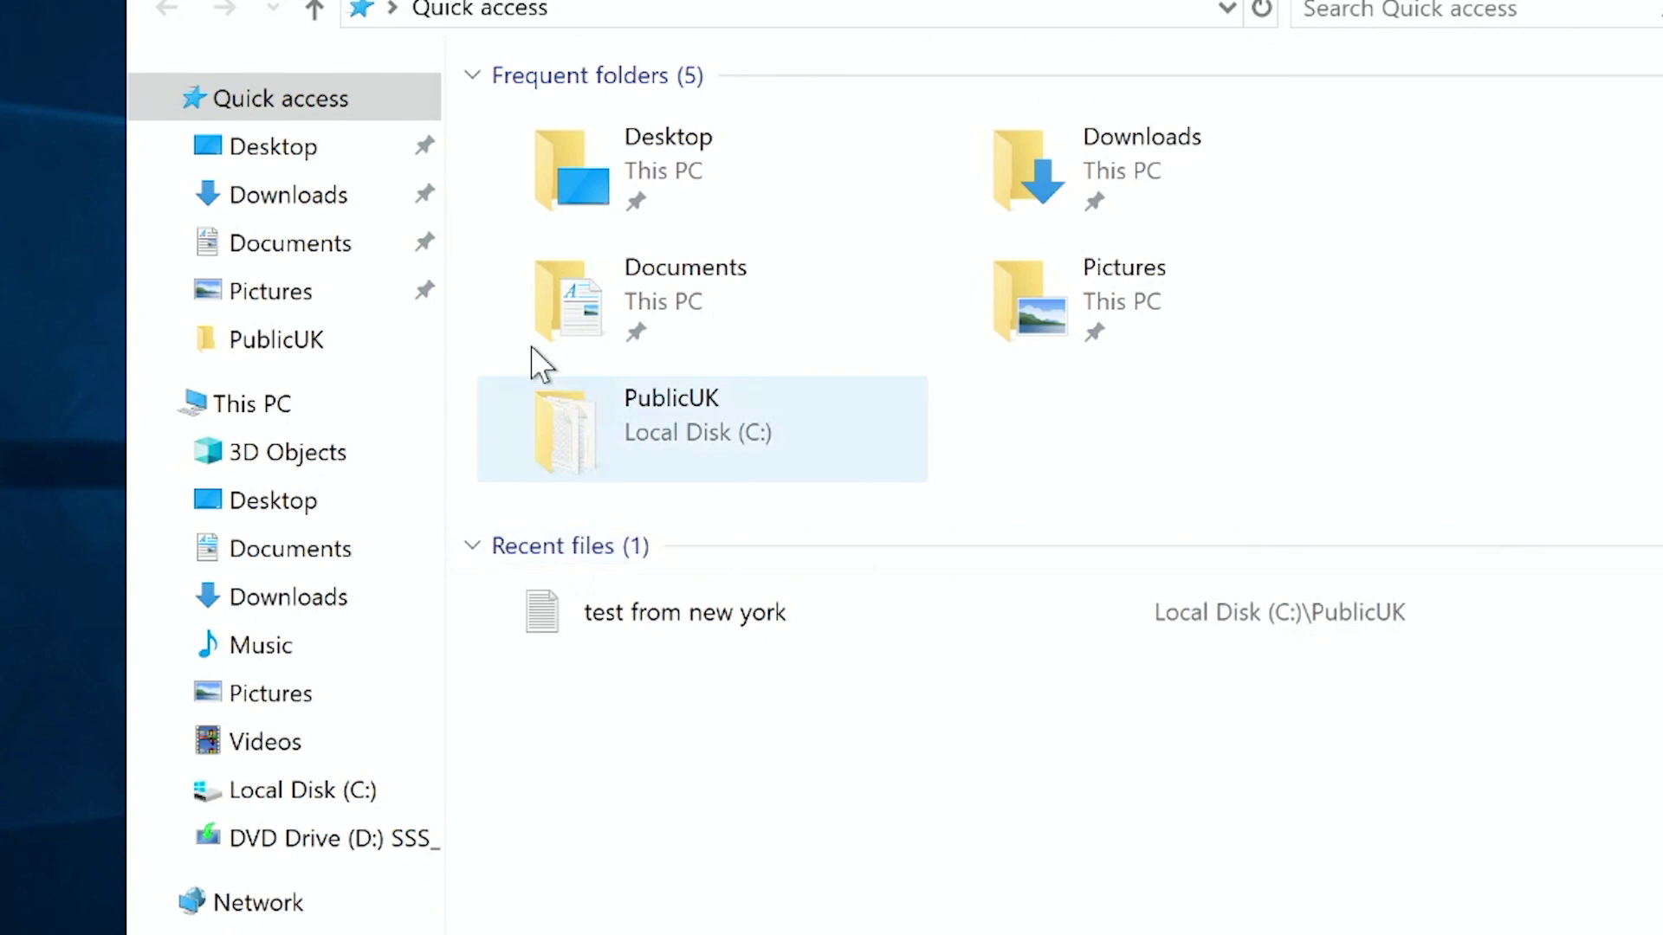
Open the replicated 'new file domain test' in PublicUK to check its contents.
click(279, 340)
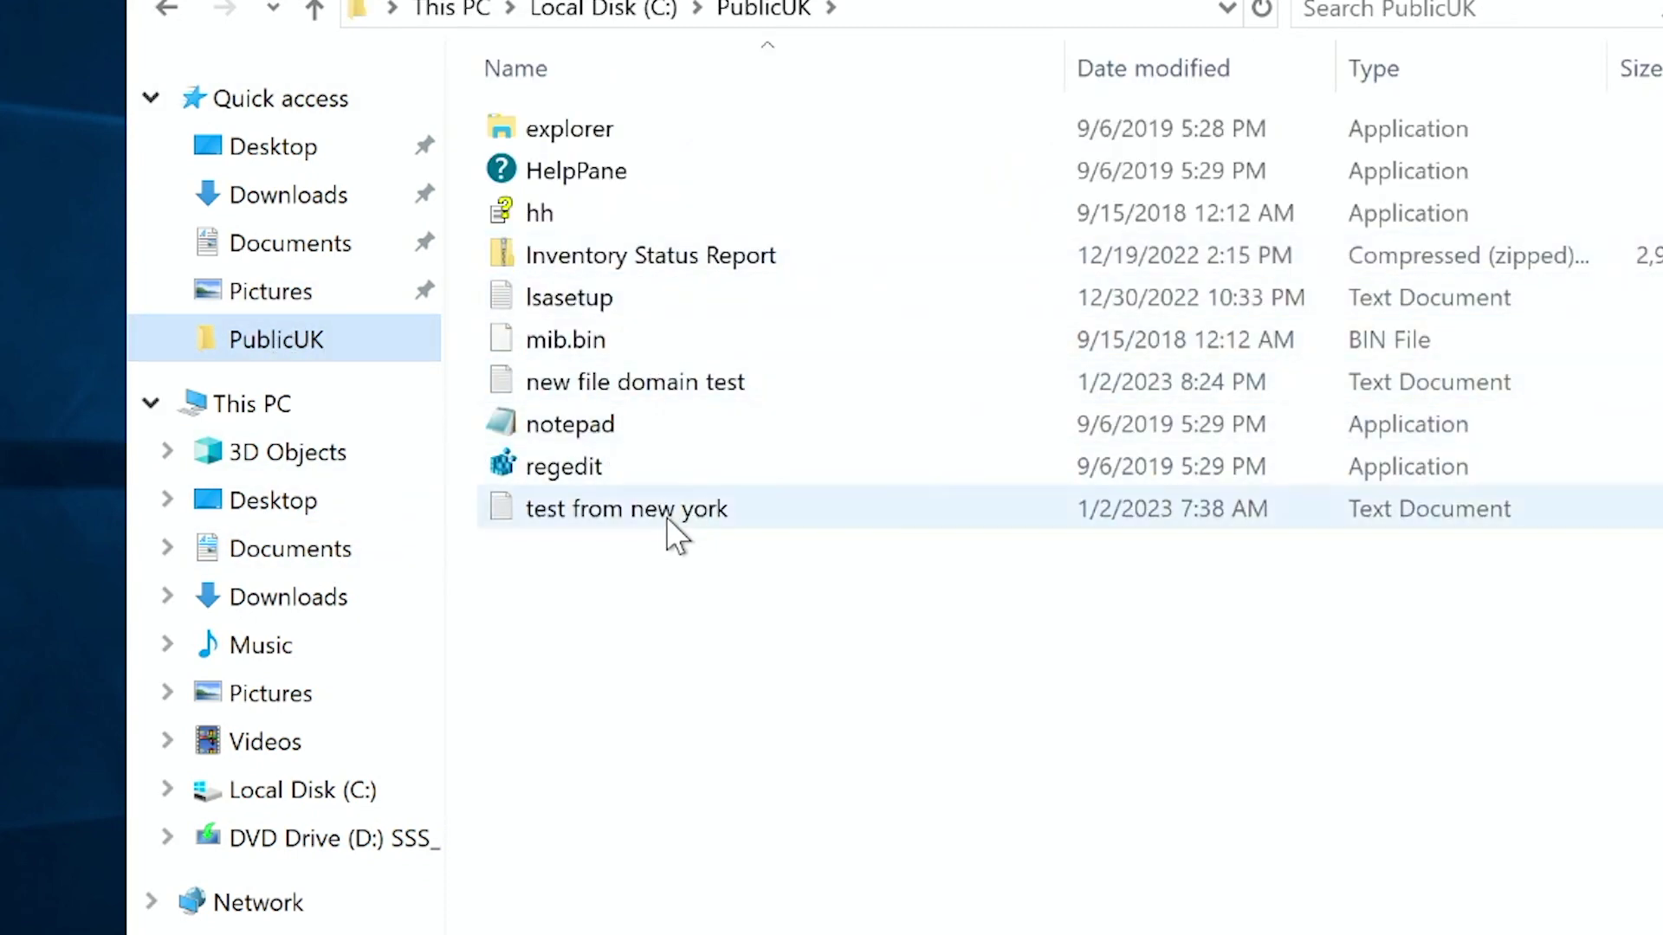
double_click(663, 382)
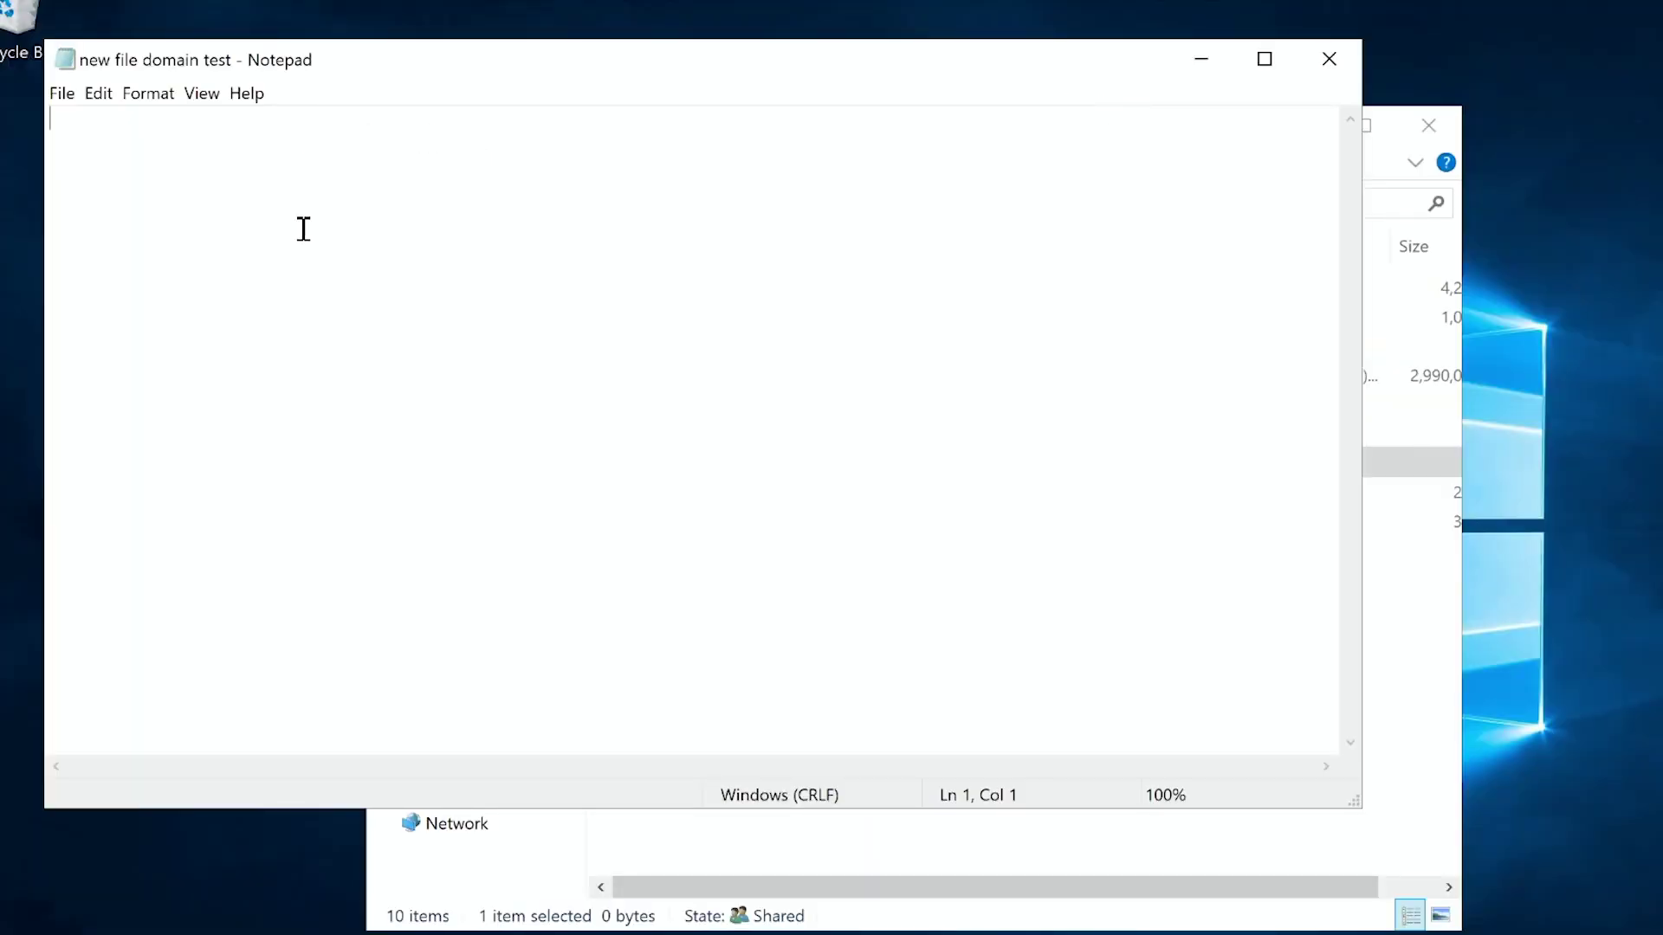
click(1330, 60)
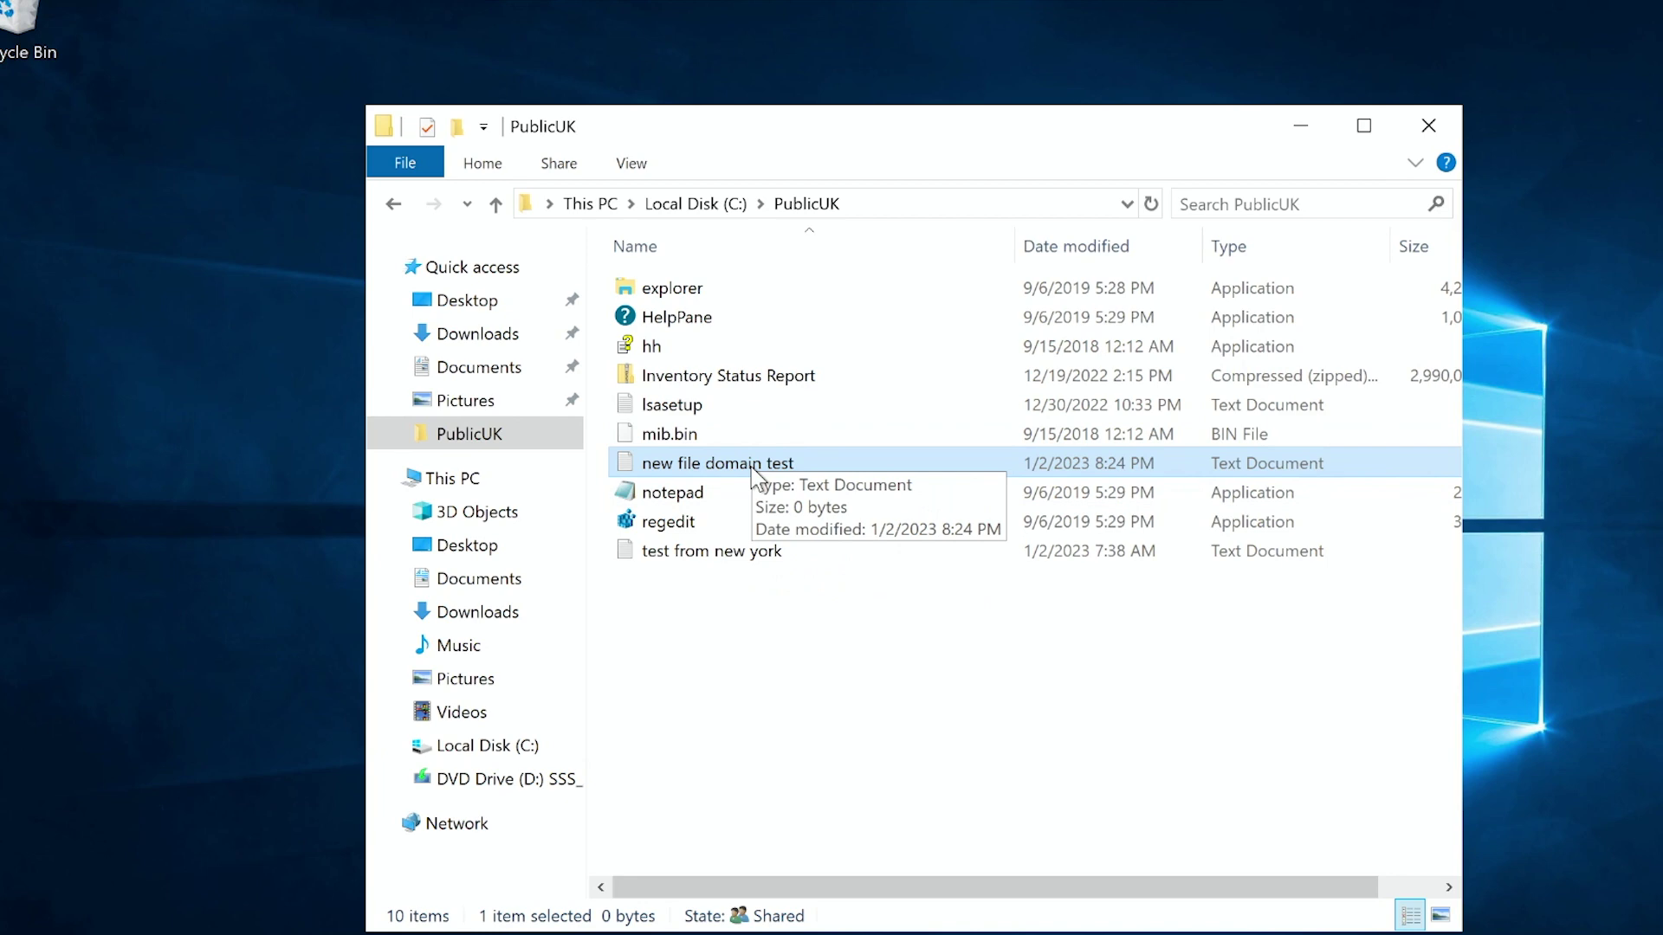
Review the file's Security permissions in its Properties, then close them.
right_click(752, 469)
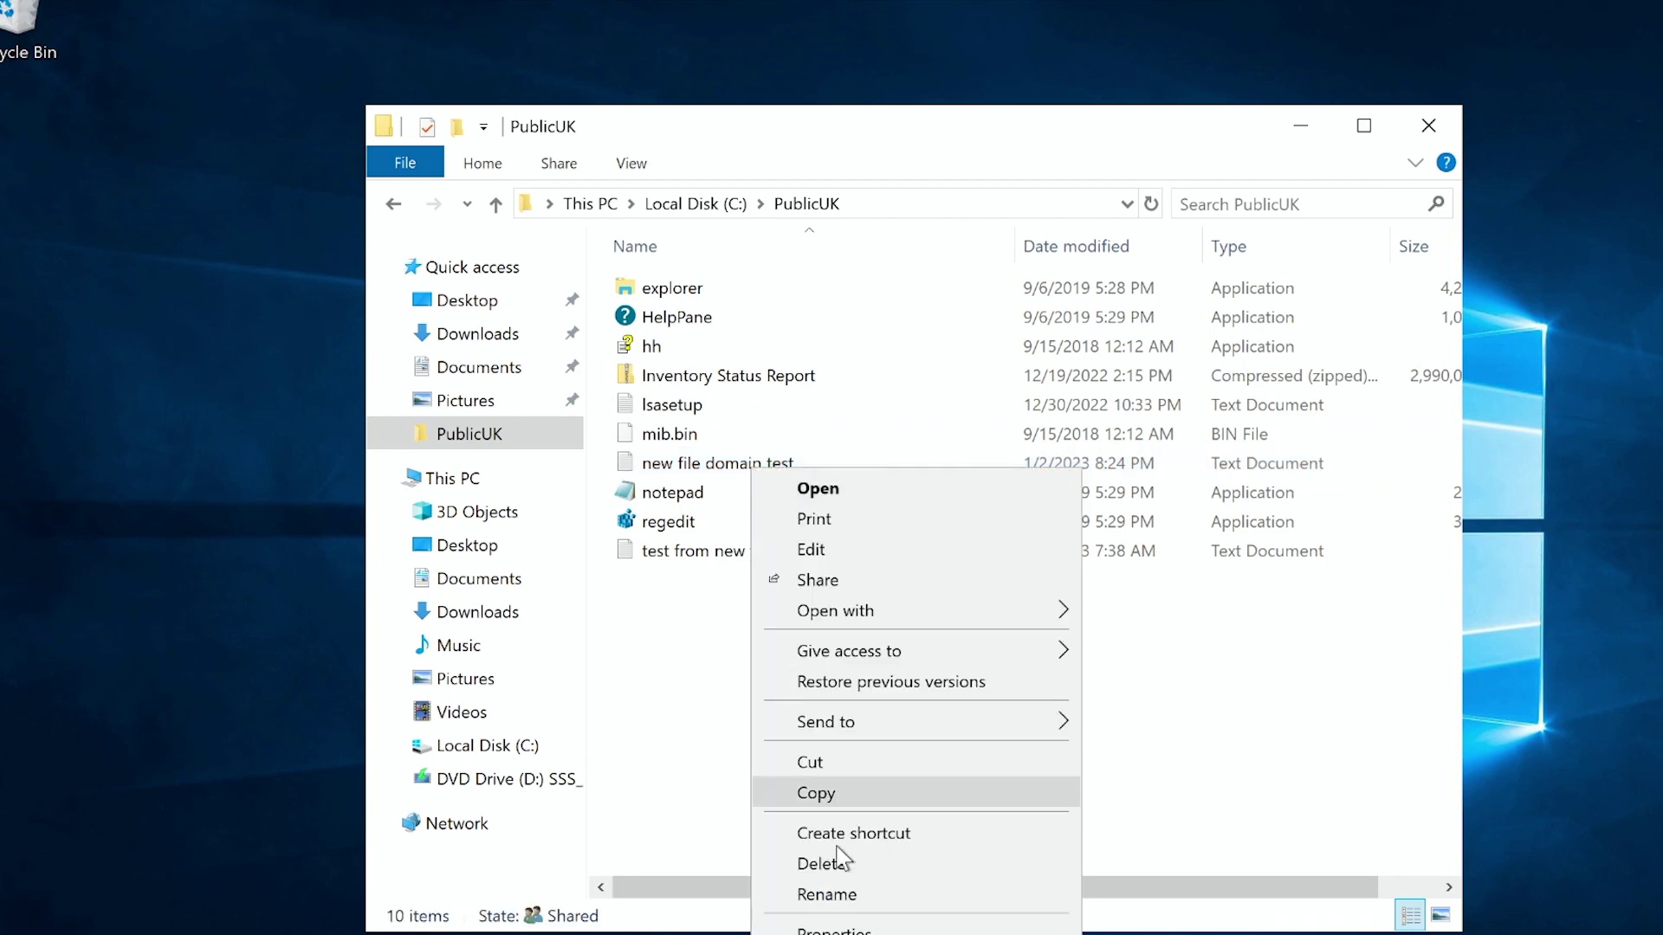
click(770, 926)
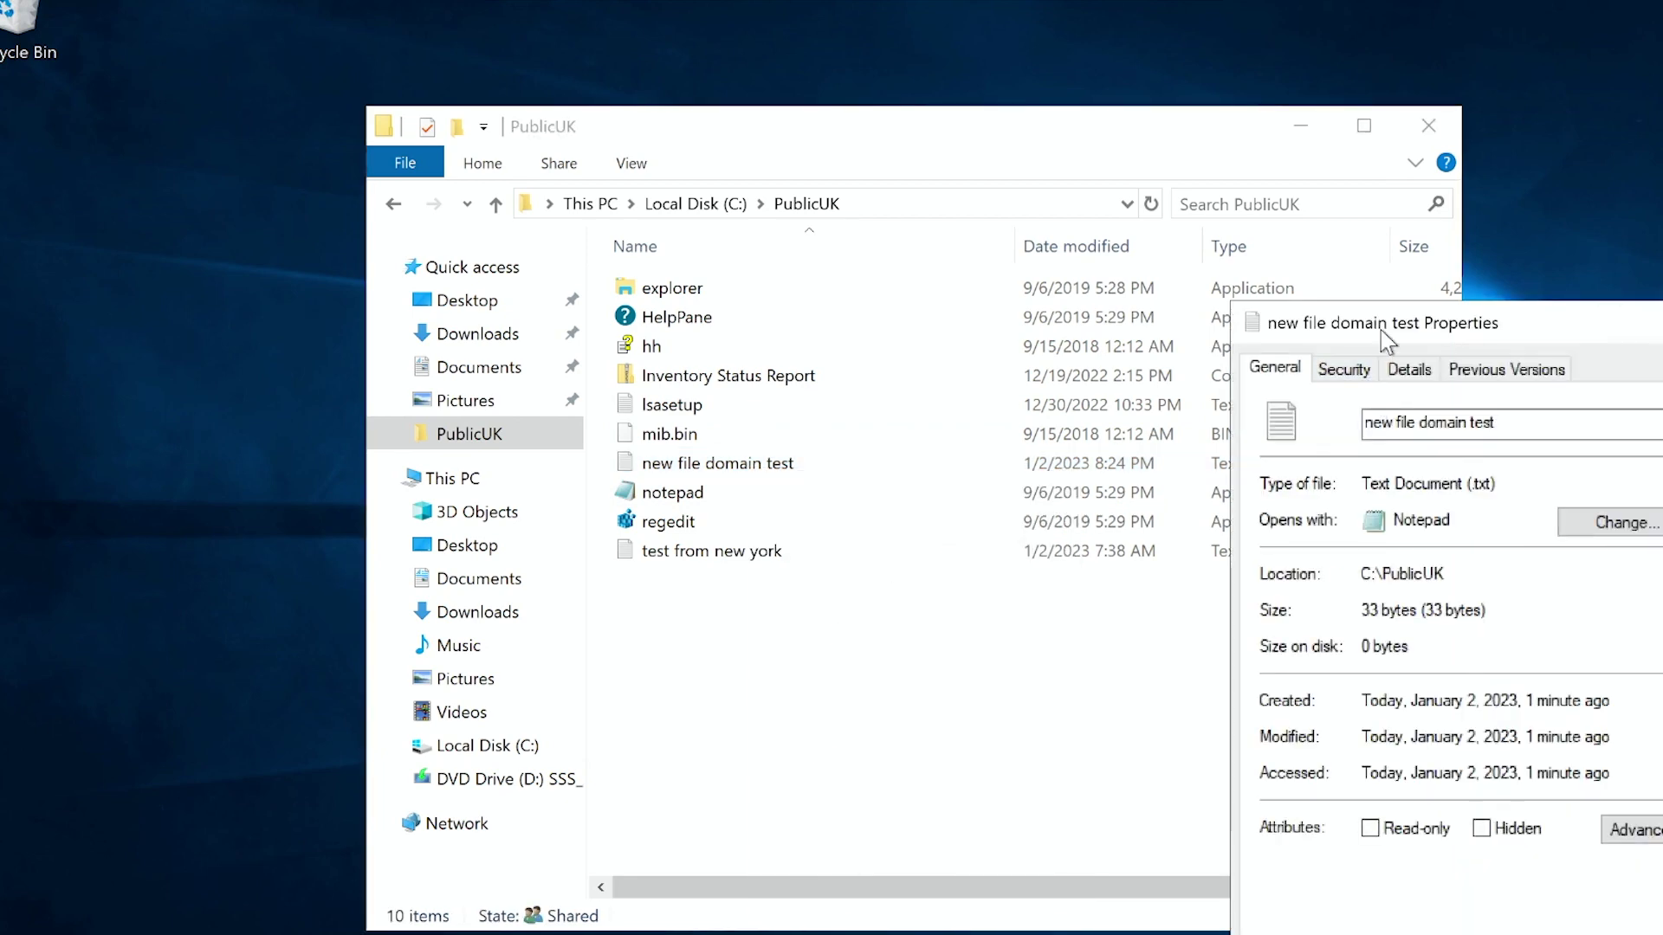
drag(1381, 330, 807, 286)
click(770, 323)
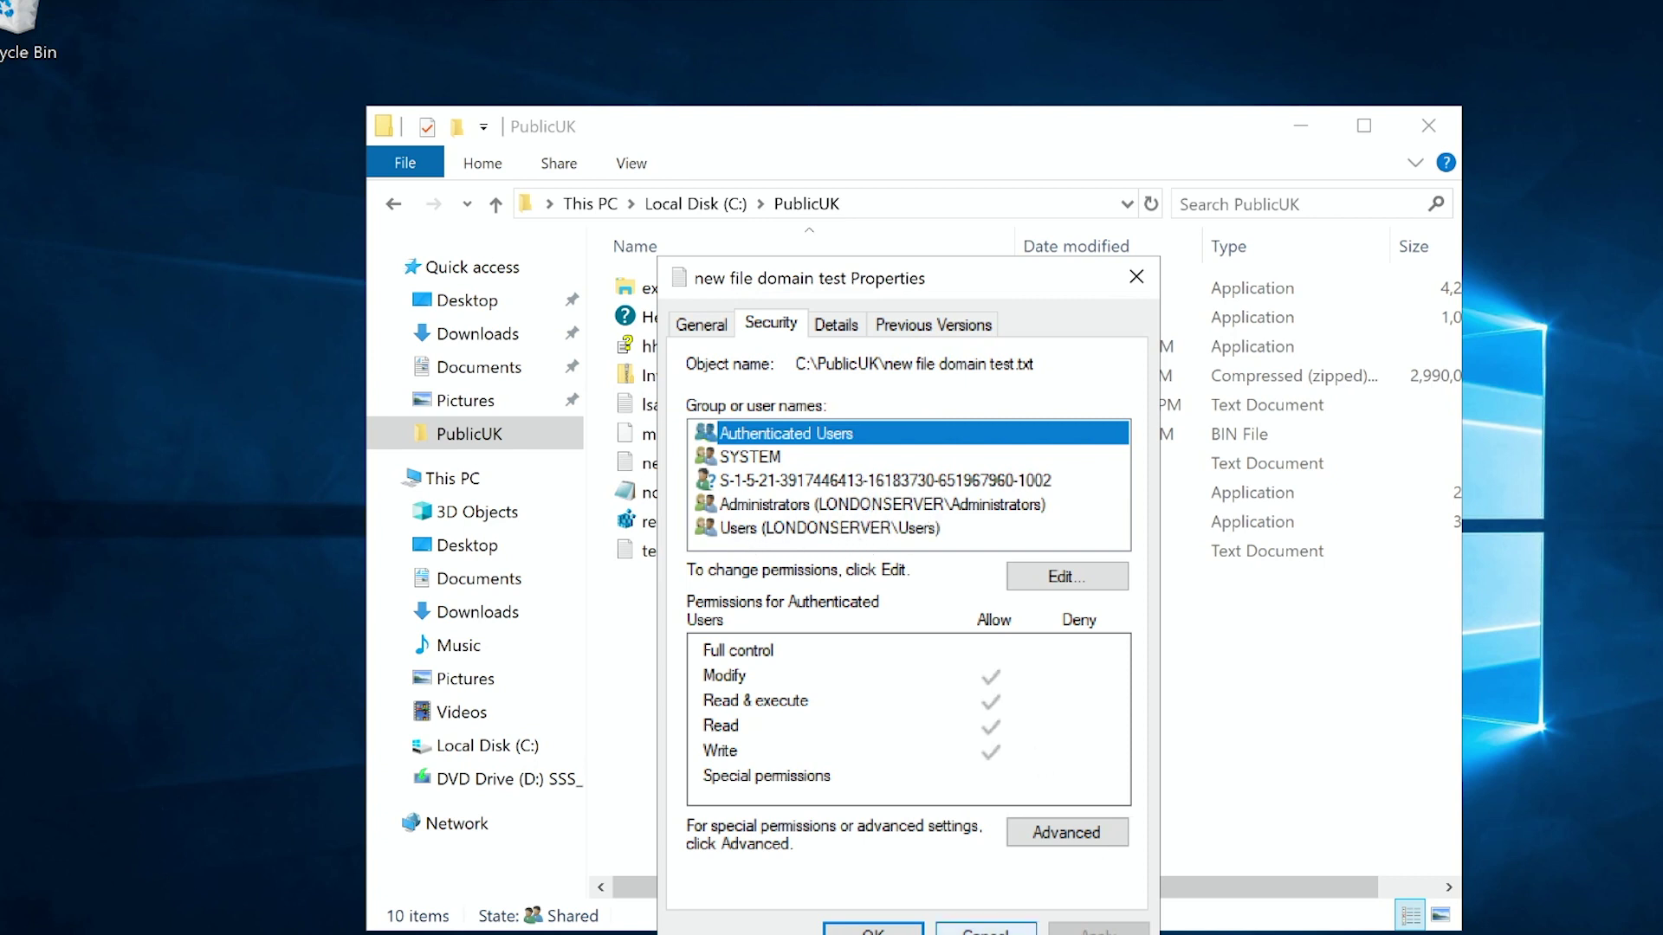
click(986, 930)
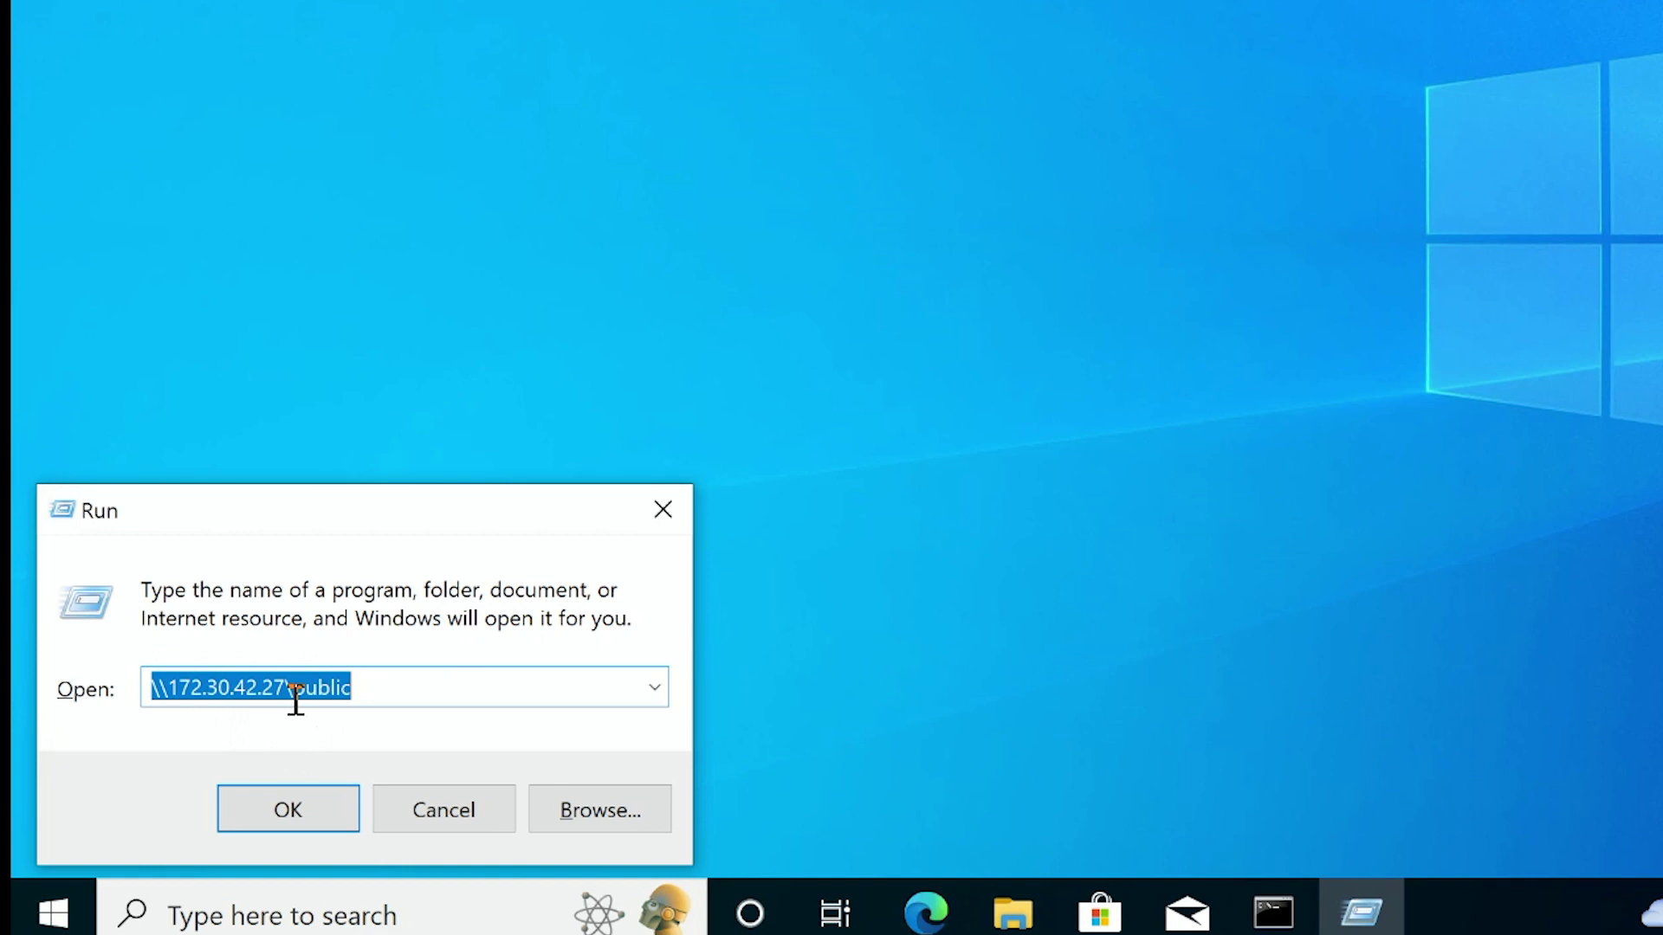
Connect to \\172.30.42.27\public using a different account with the domain user's credentials.
click(305, 821)
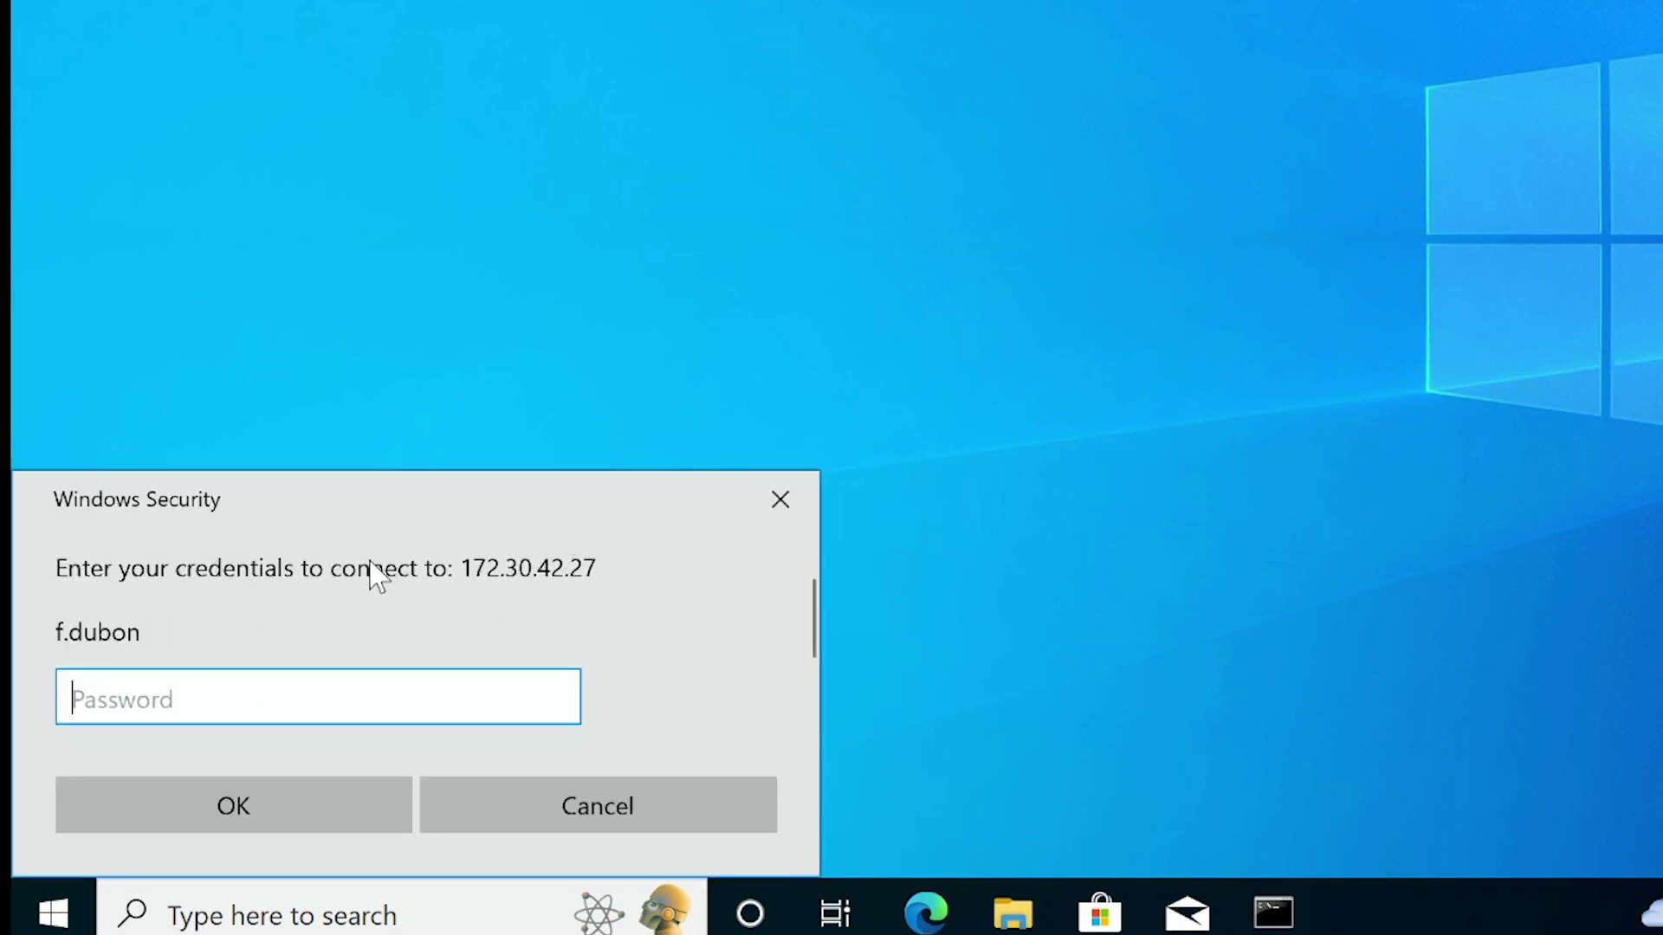
drag(438, 494, 773, 68)
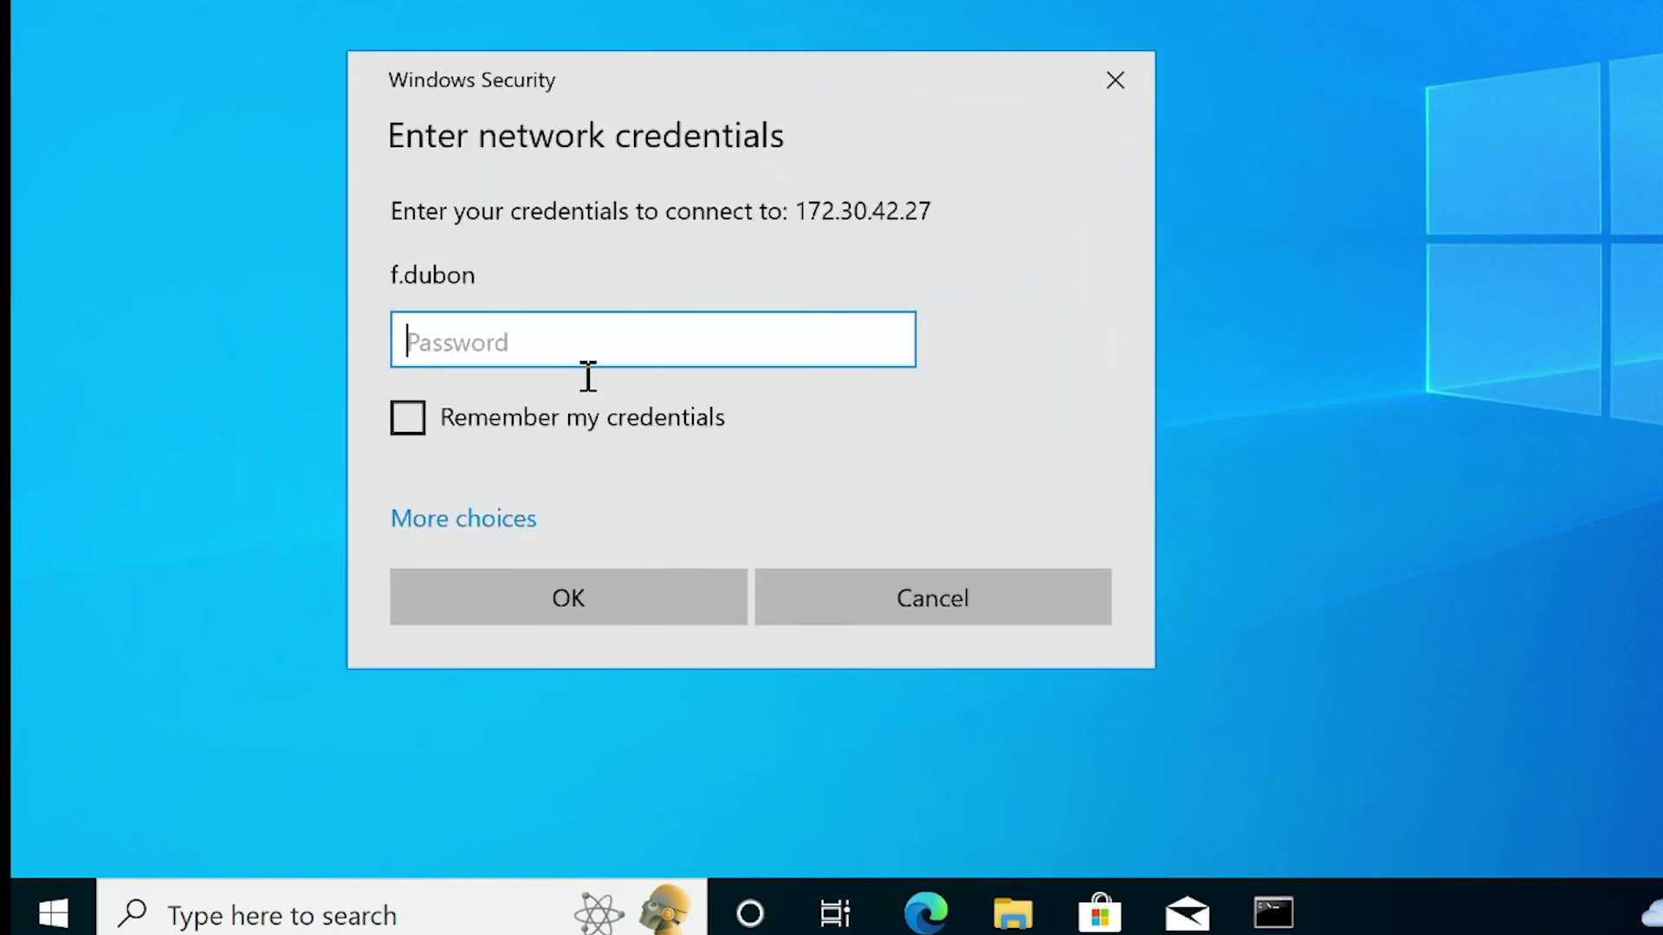
click(465, 520)
click(607, 684)
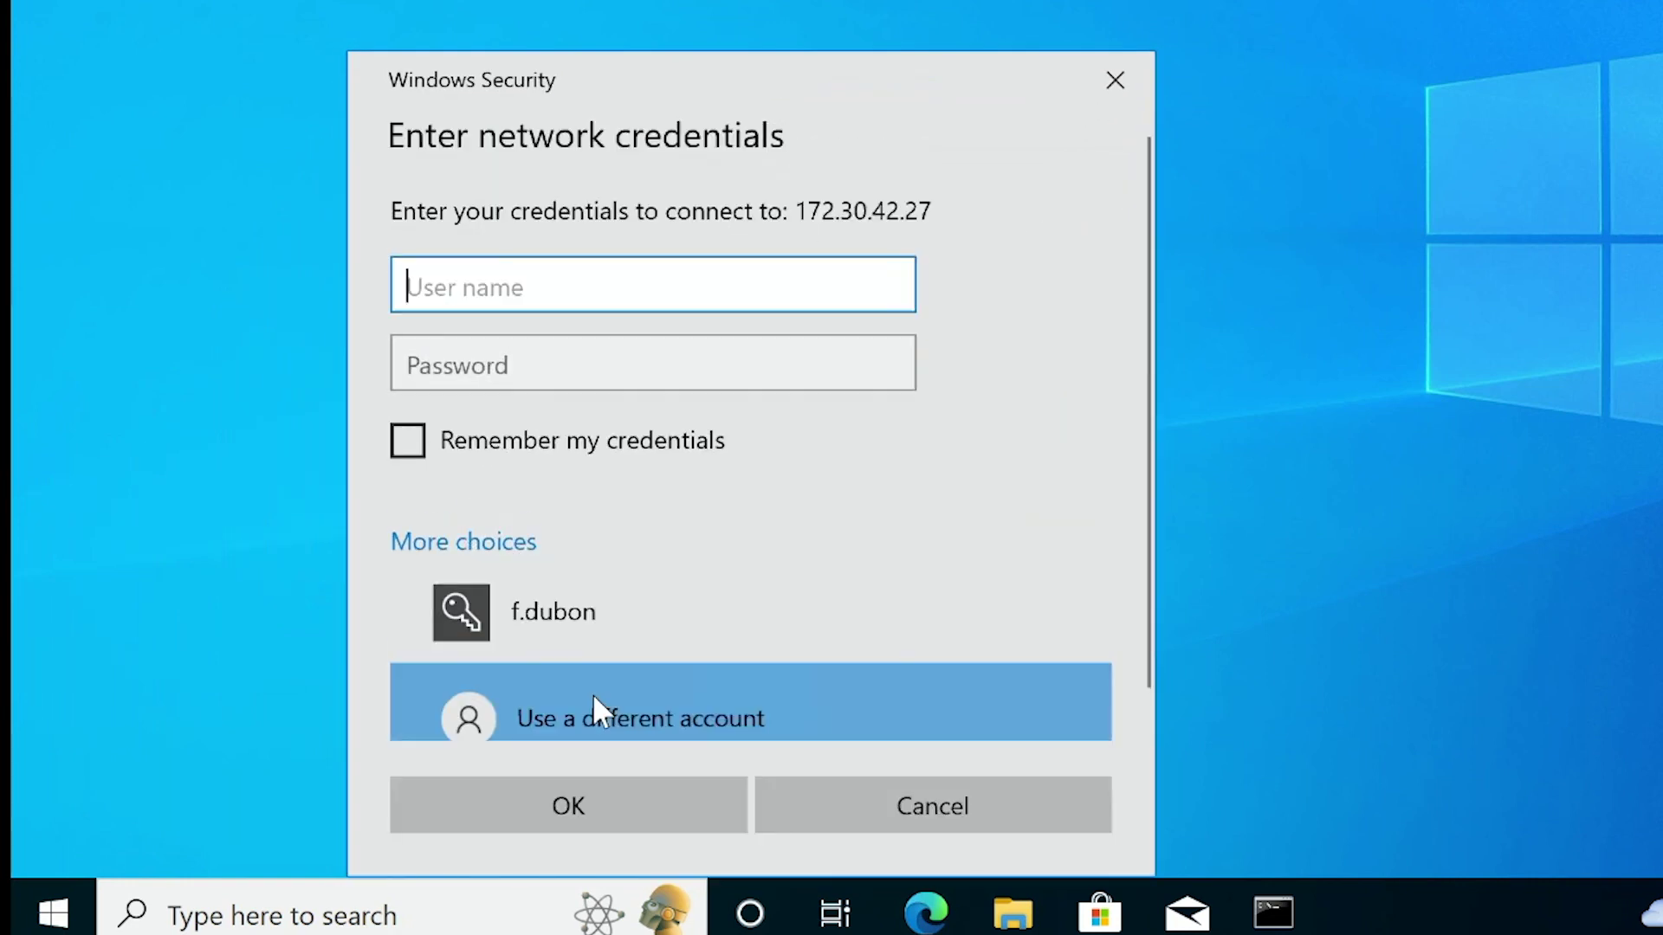
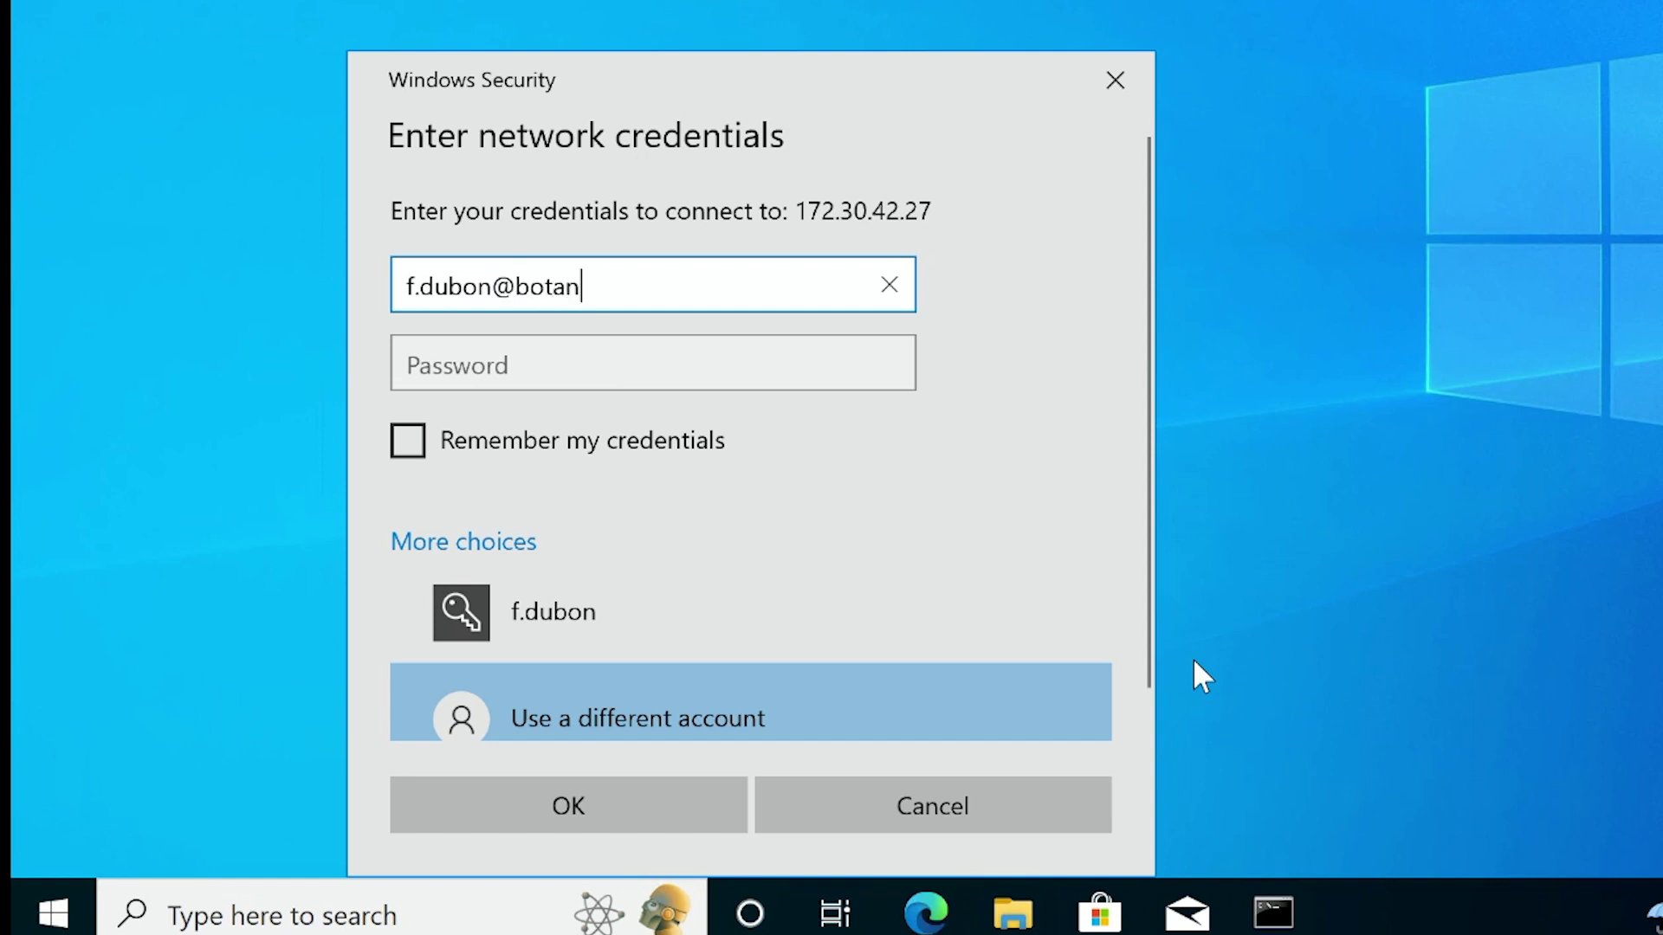
key(Tab)
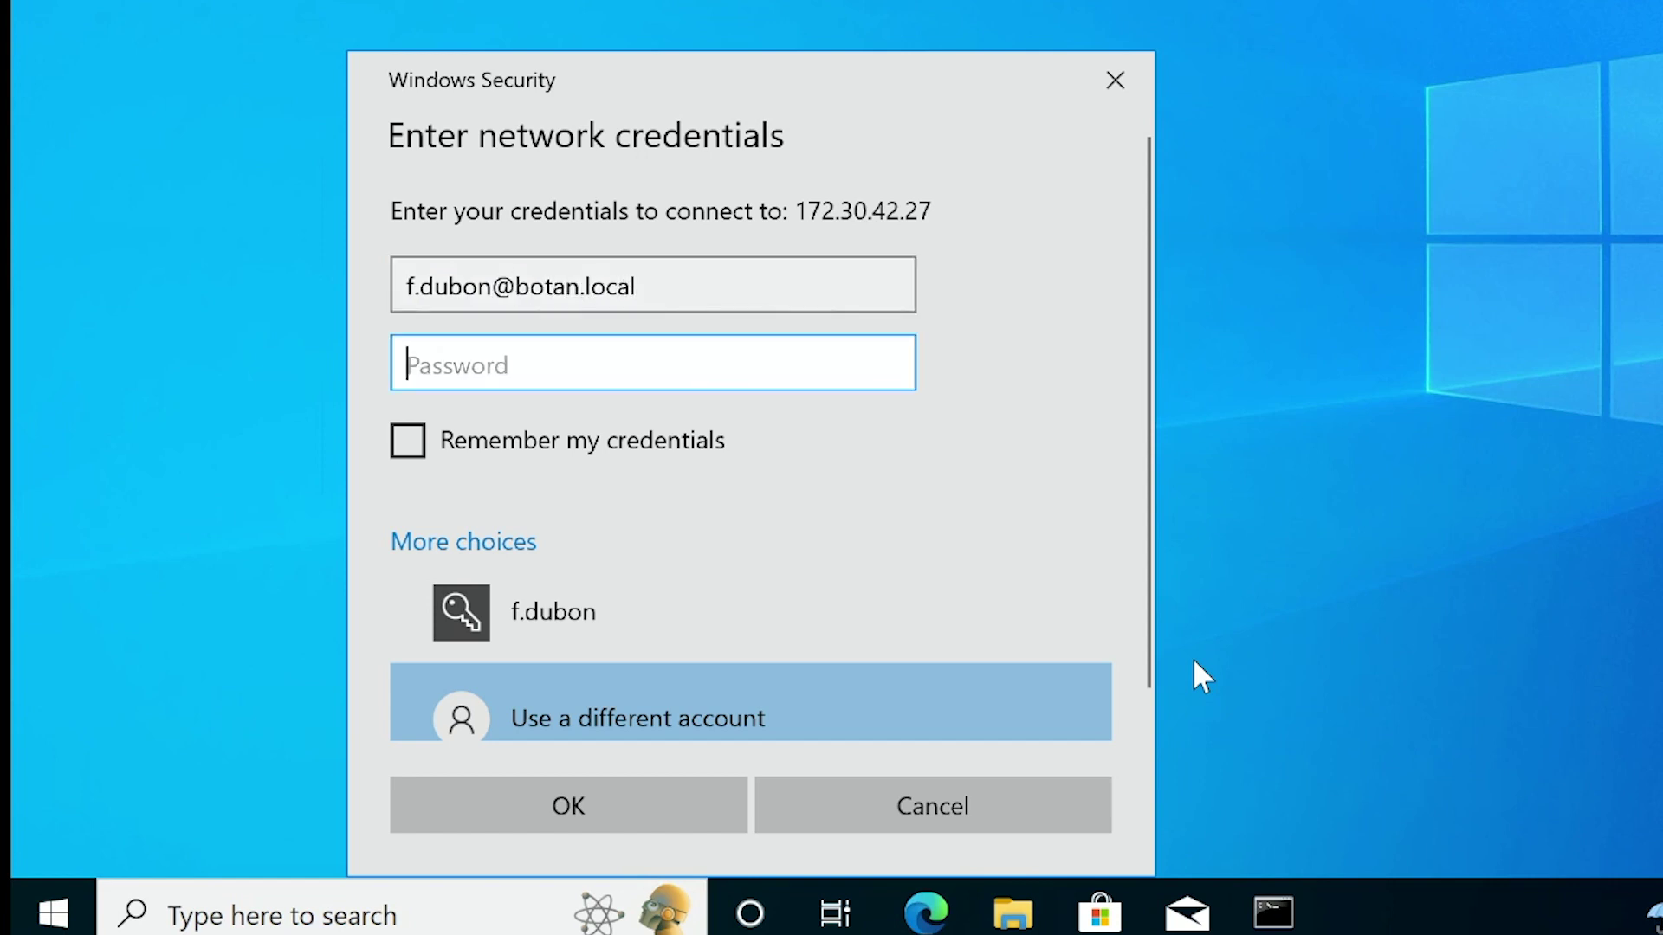
text(******)
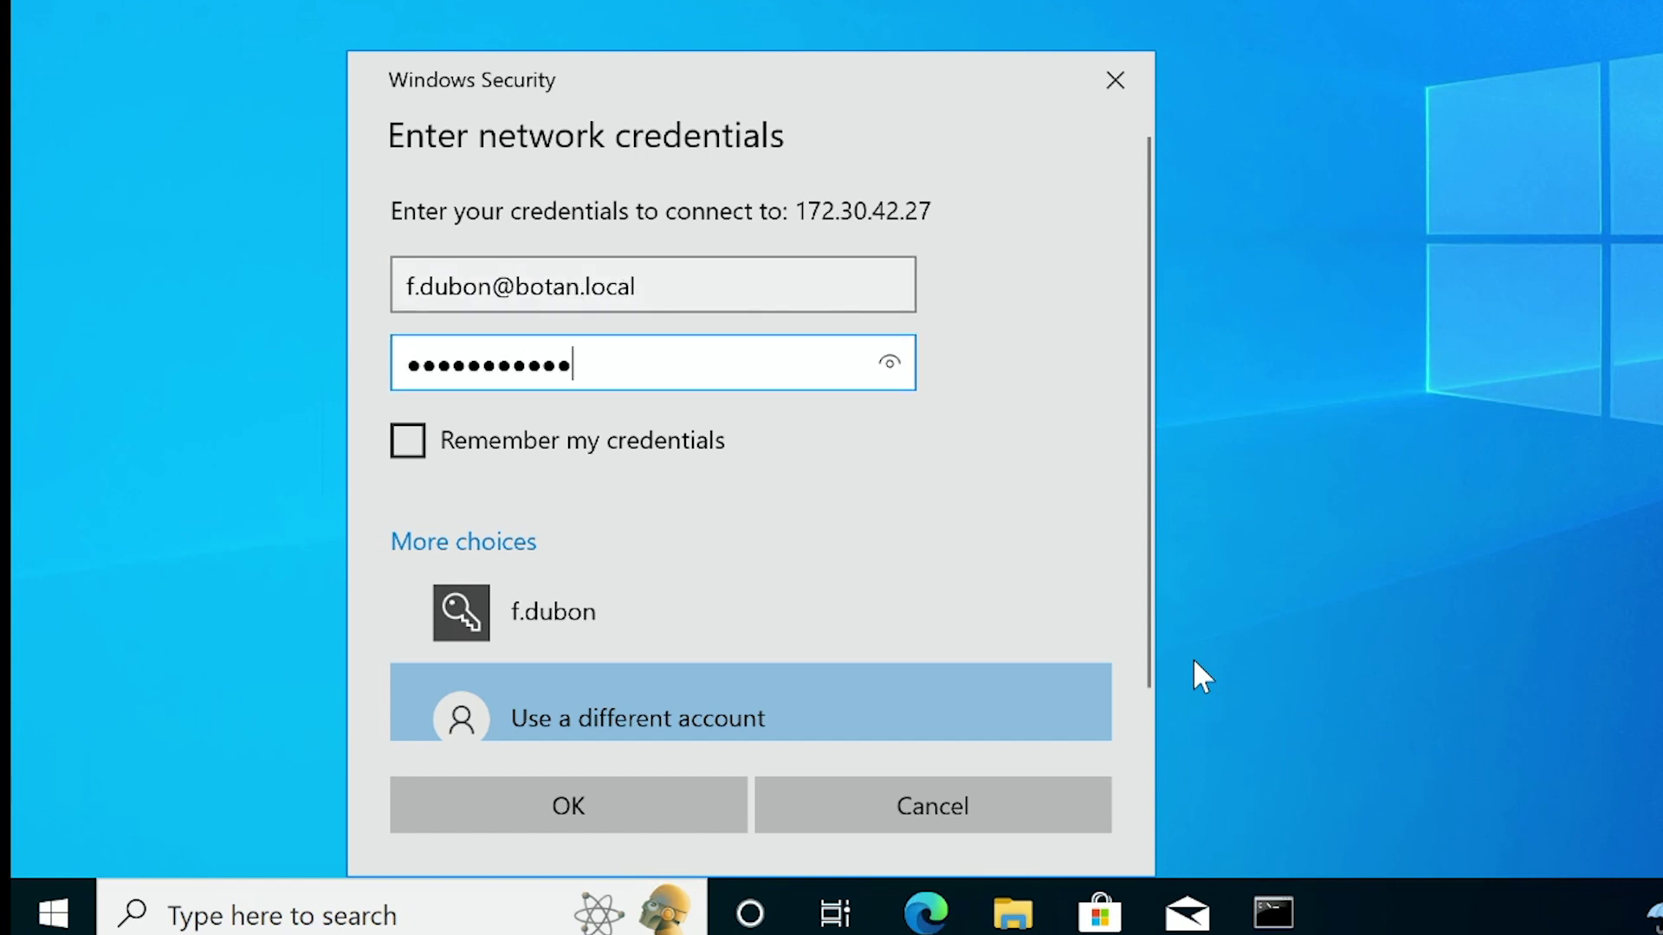
key(Return)
Map the public share as network drive Z:.
right_click(727, 128)
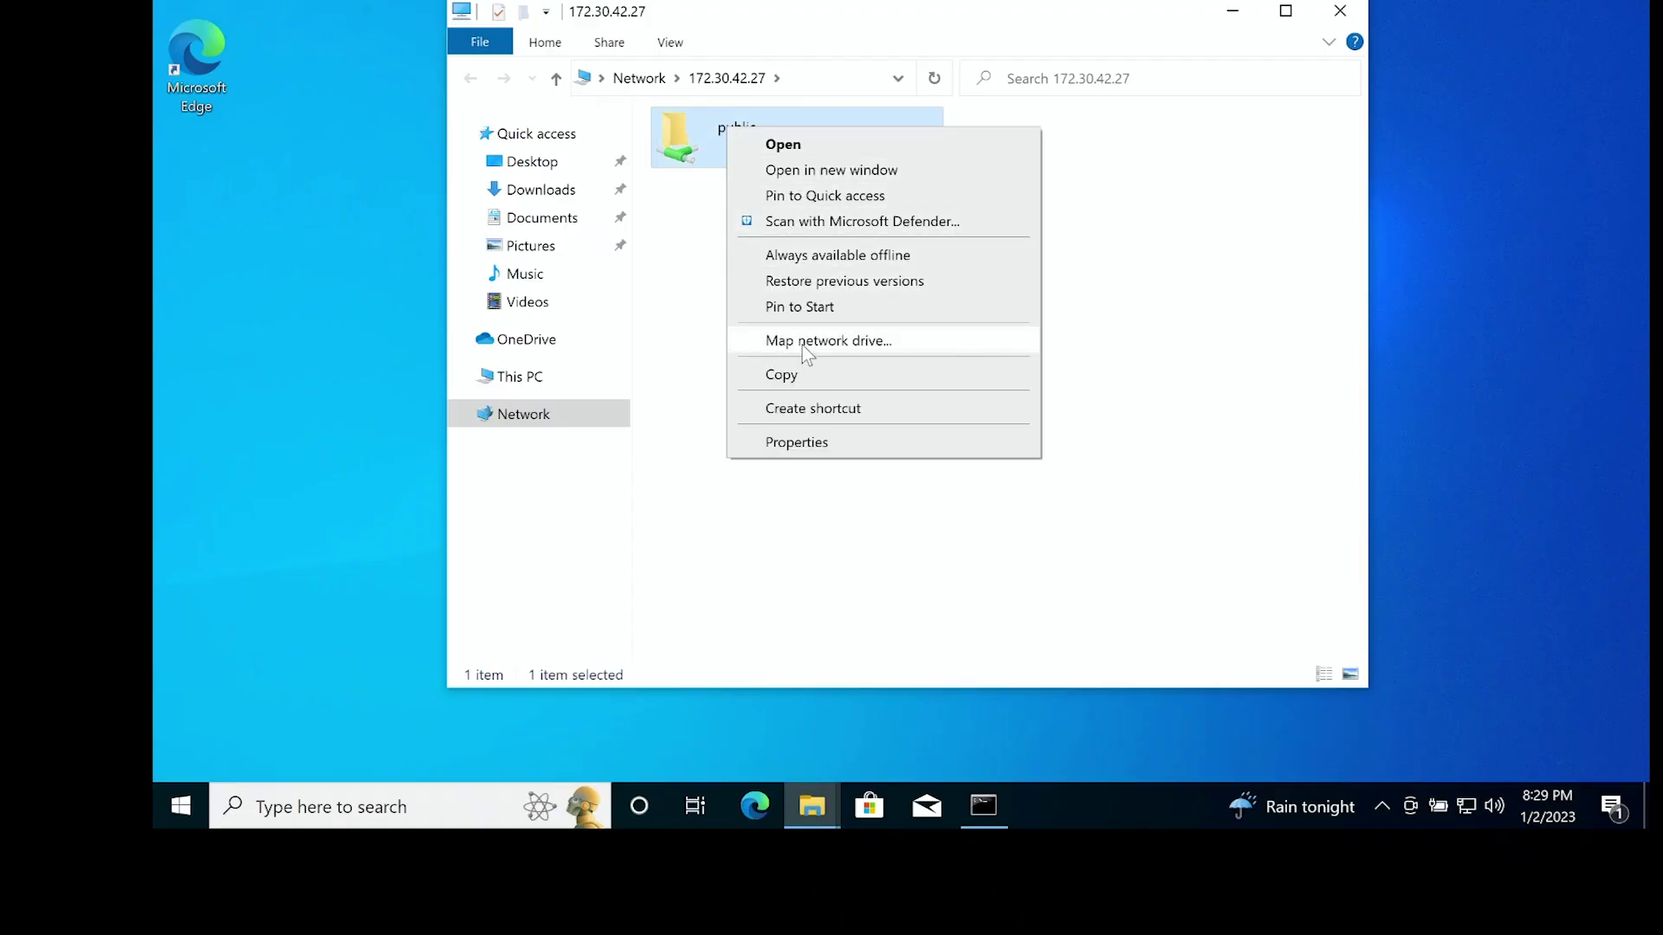
click(802, 347)
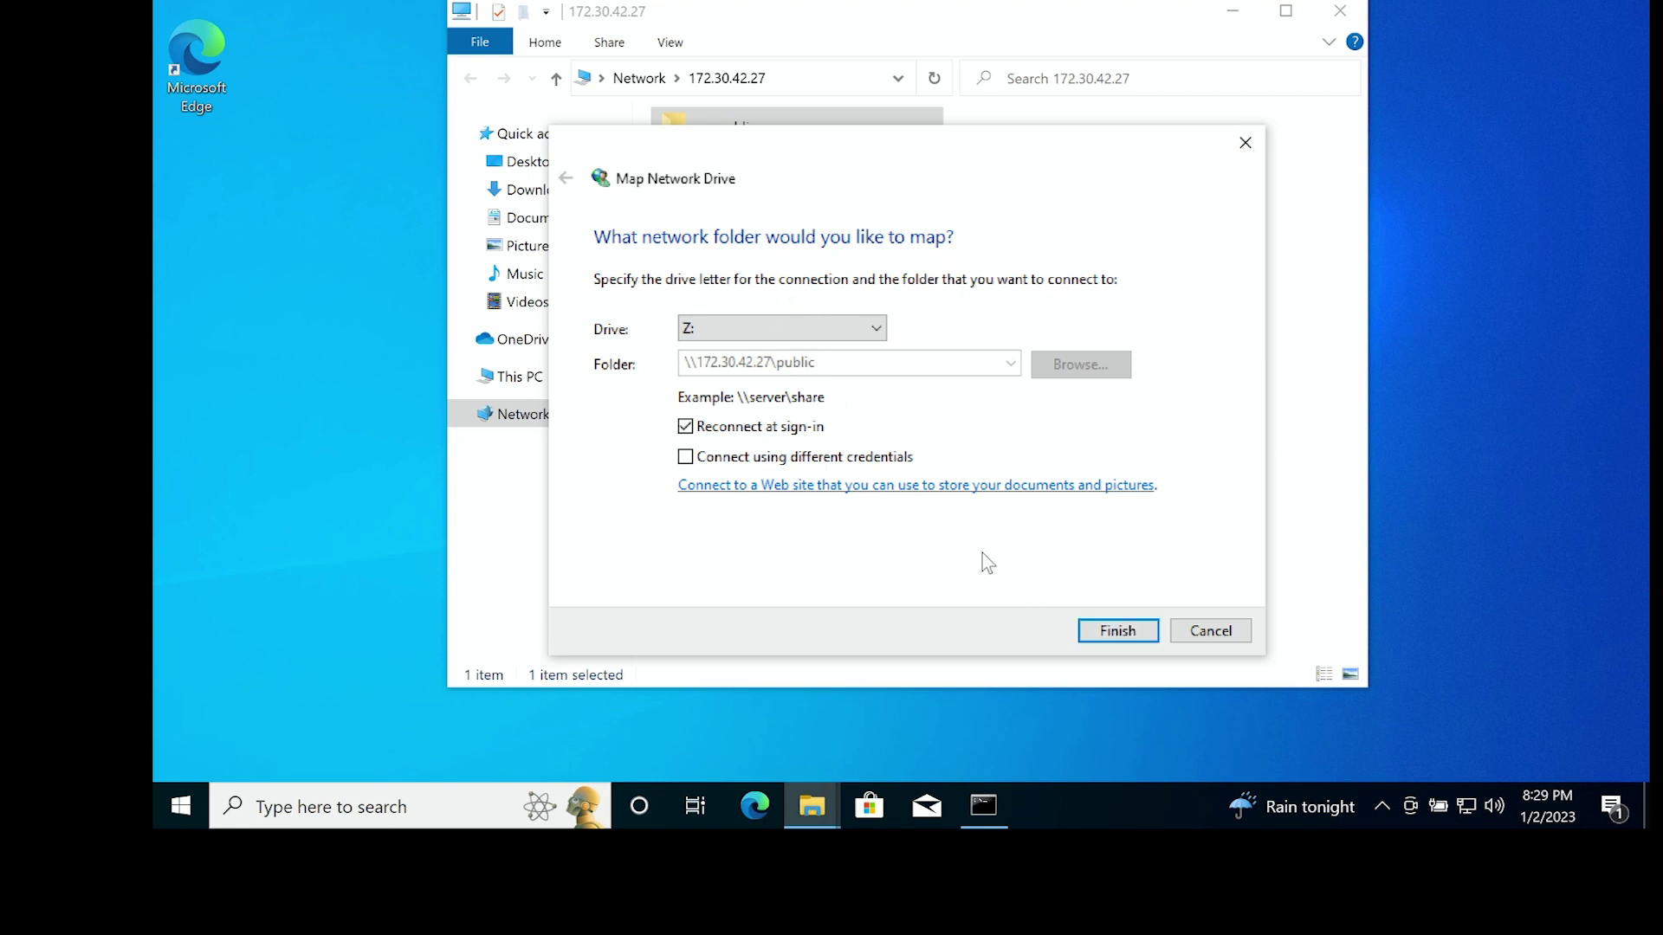
click(1108, 630)
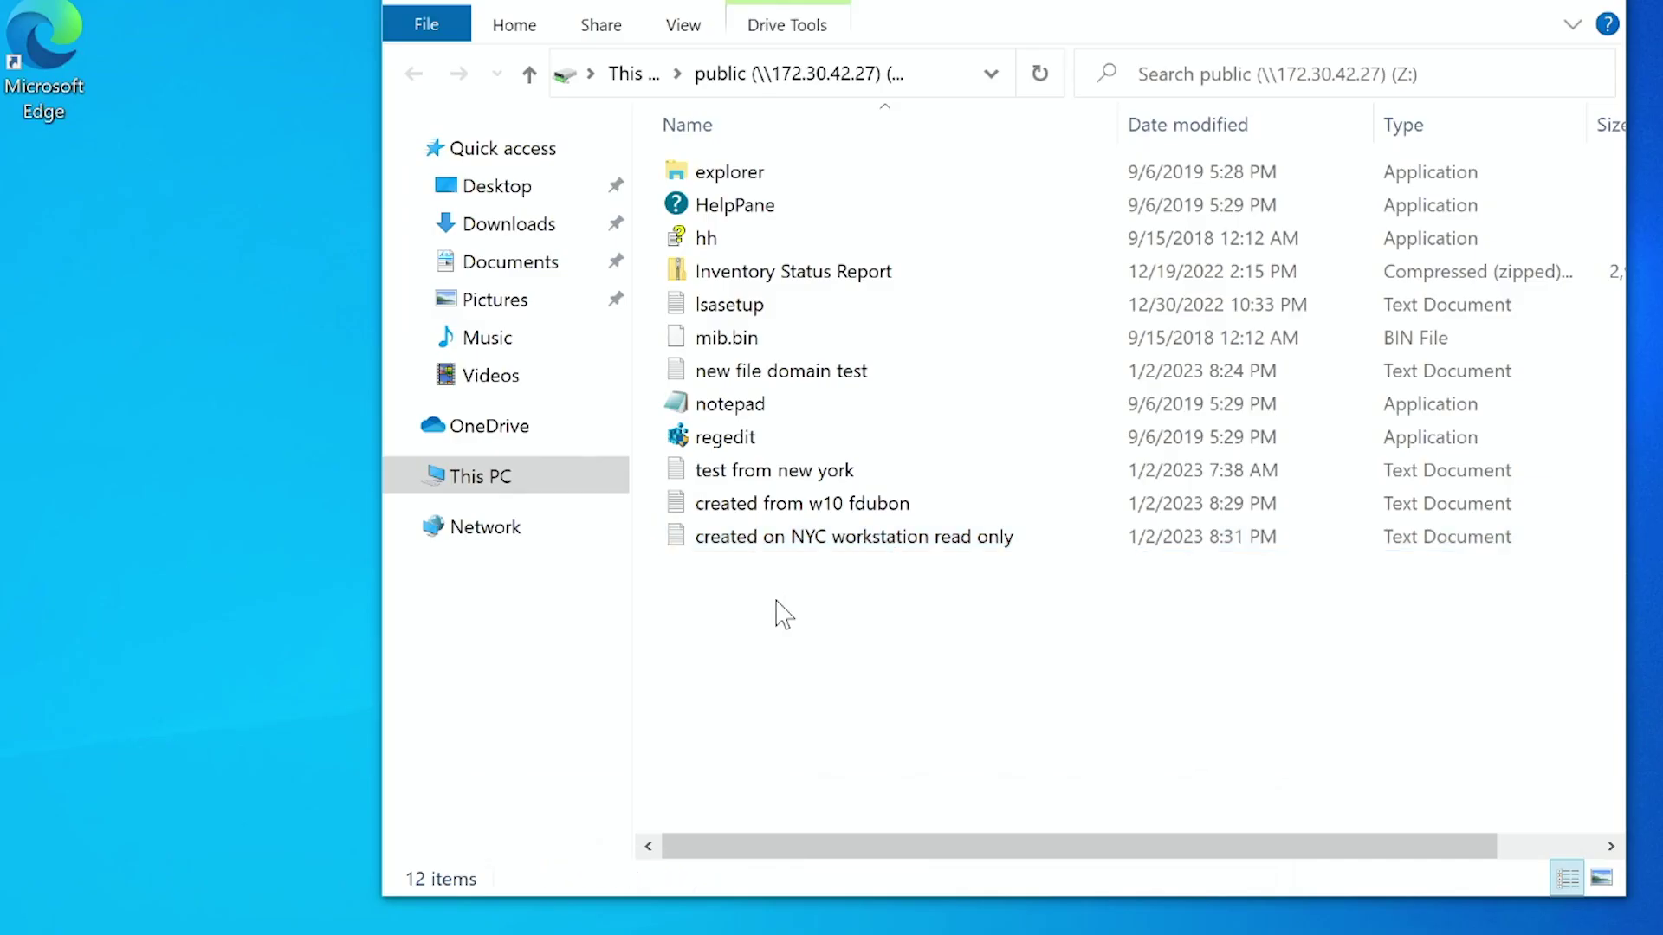
Create a folder named 'this is a readonly folder' in the Z: public share.
right_click(739, 466)
mouse_move(866, 929)
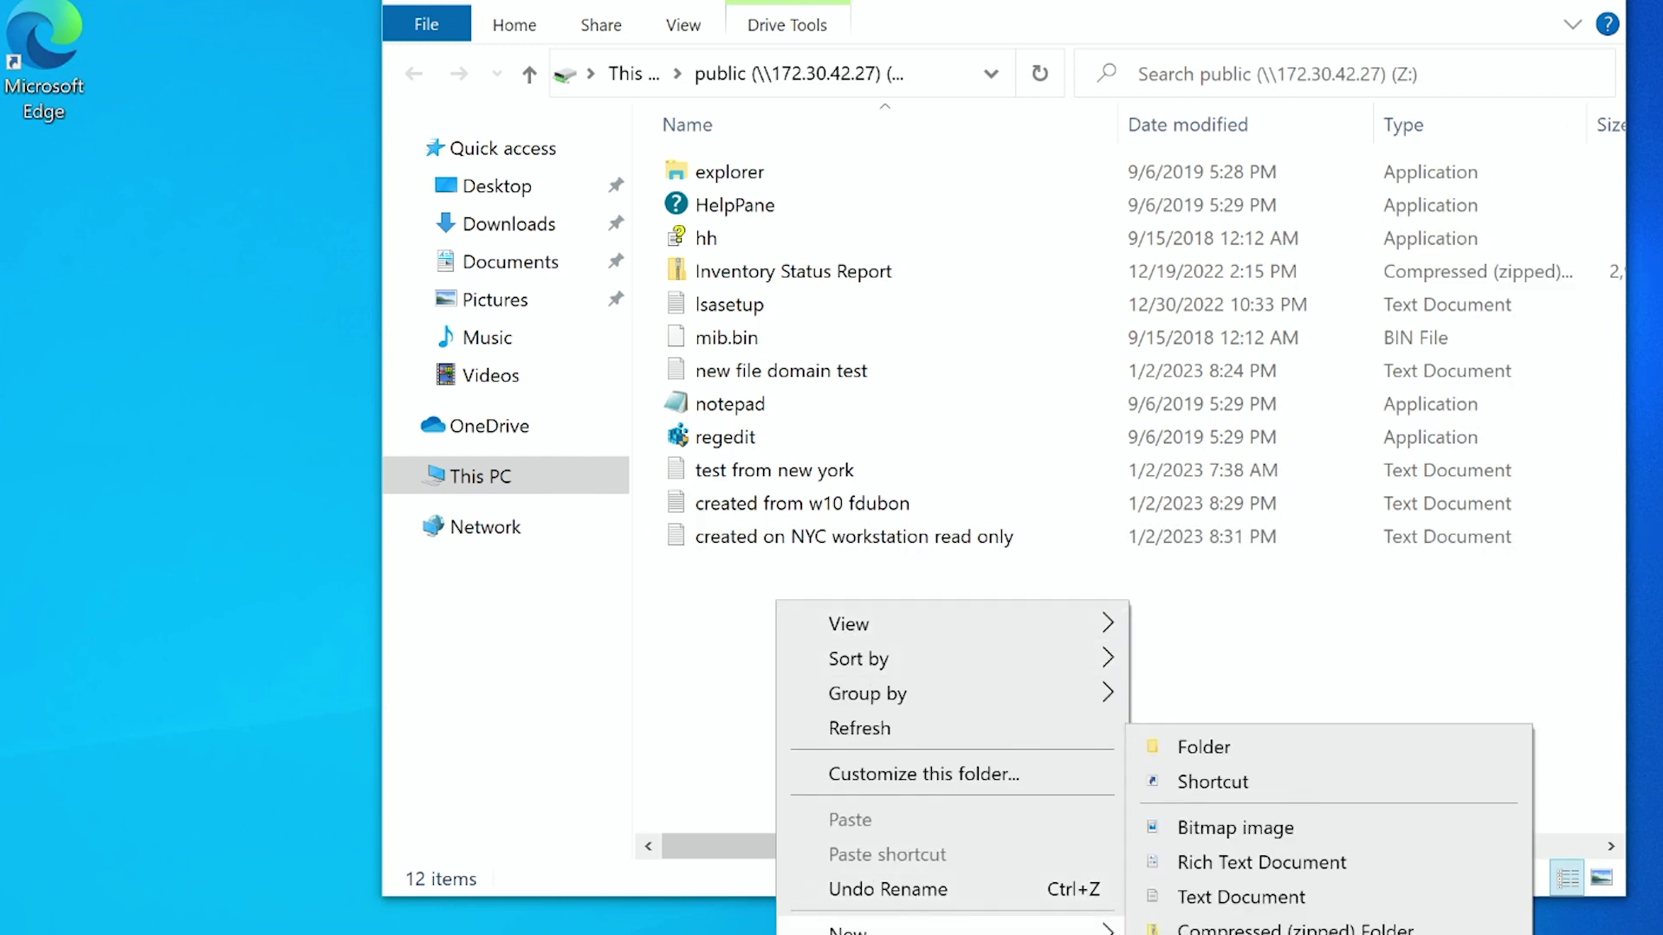
click(1238, 746)
text(thi)
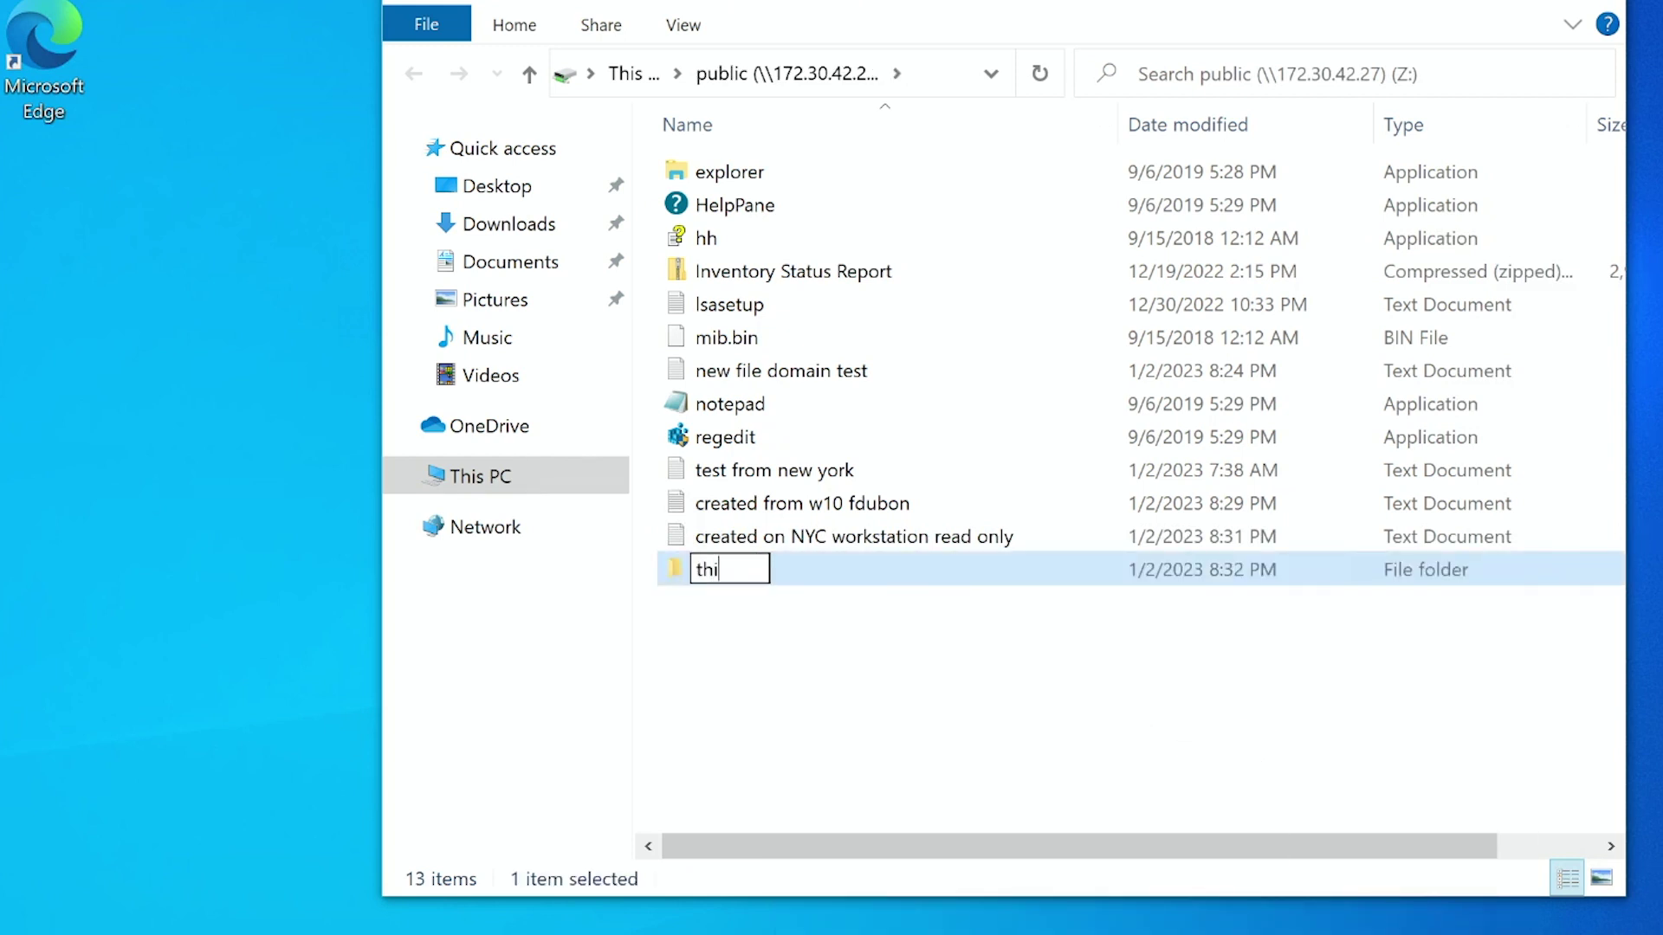
text(s is a readonly )
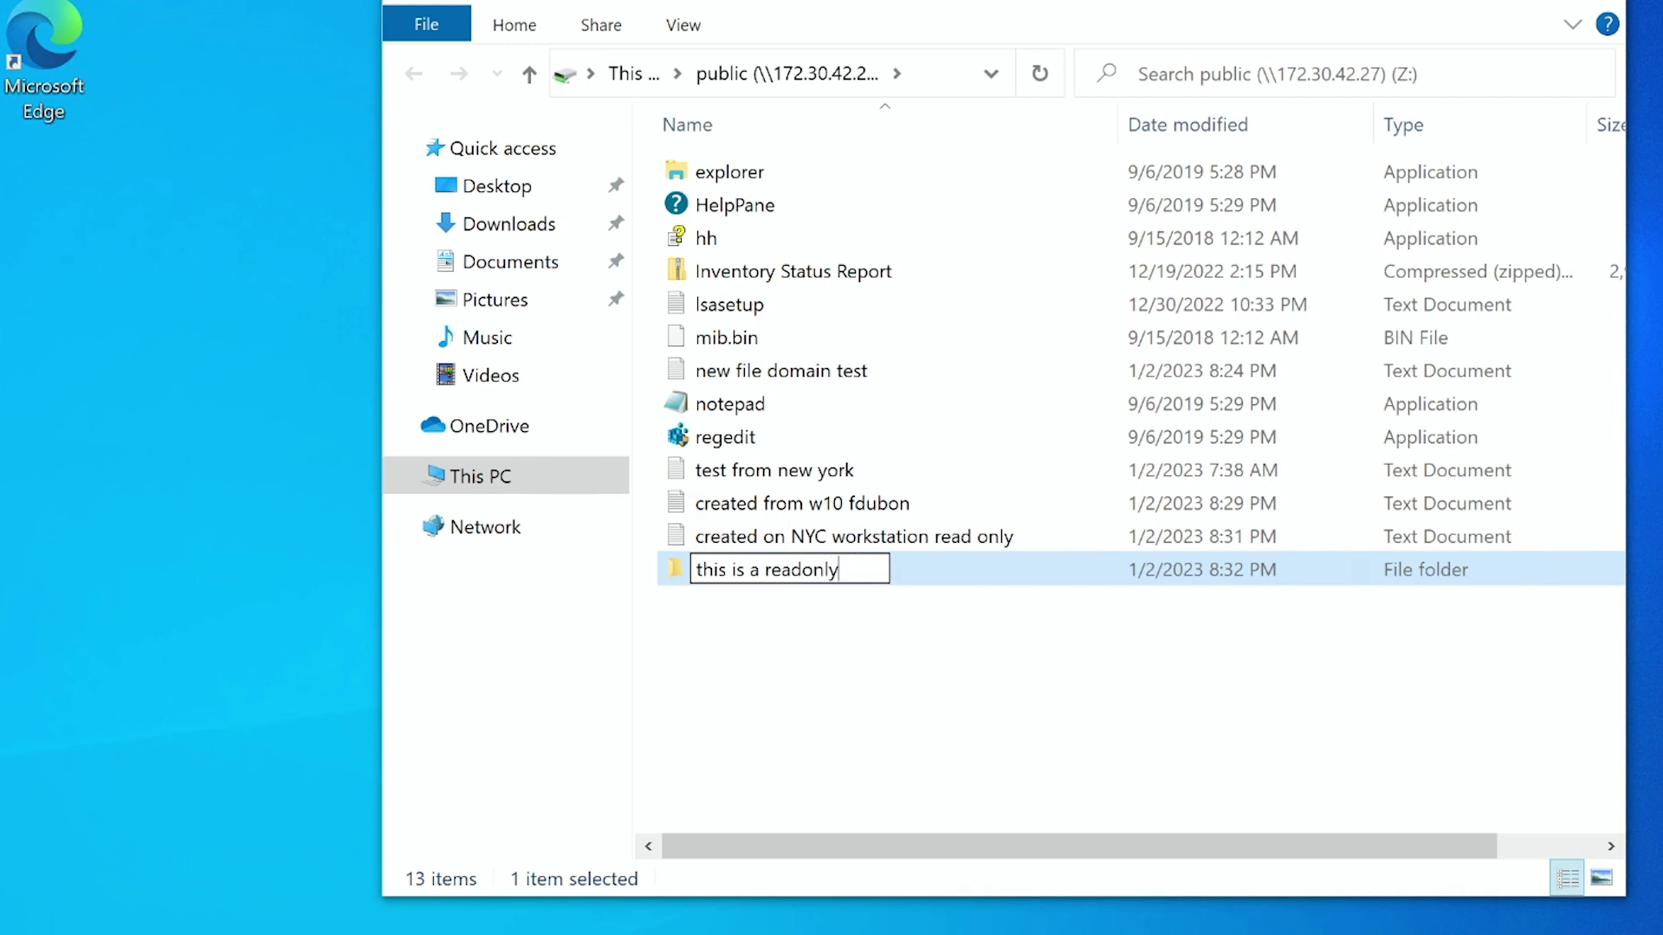
text(folder)
key(Return)
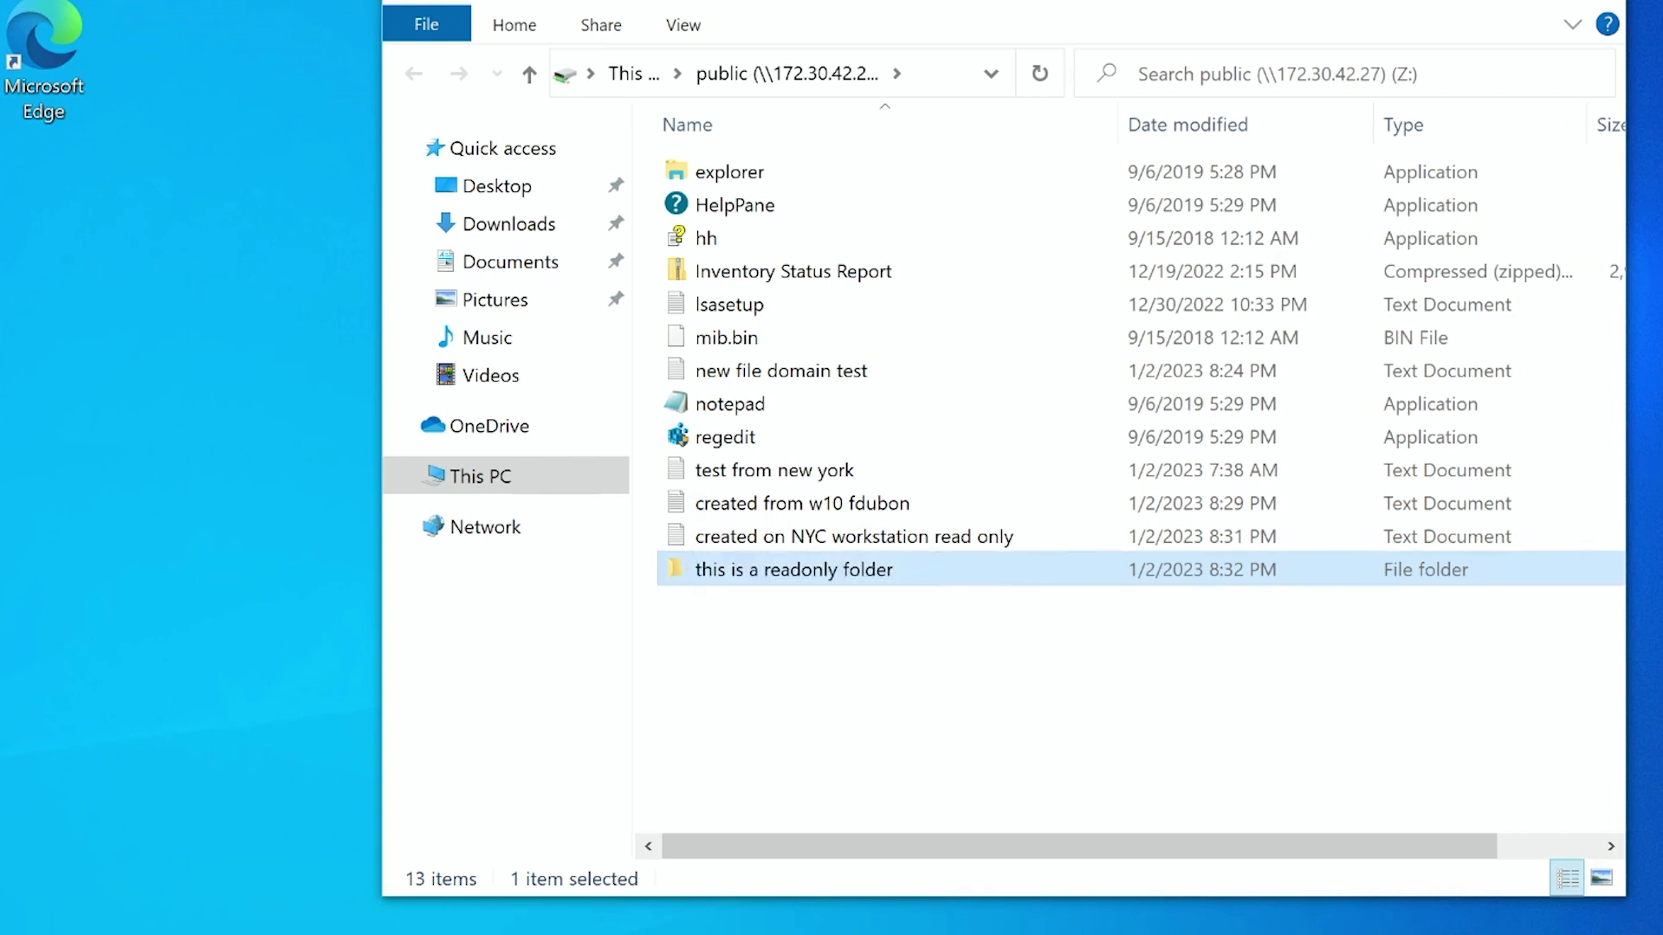
Disable inheritance on the readonly folder and remove all inherited permissions.
right_click(847, 581)
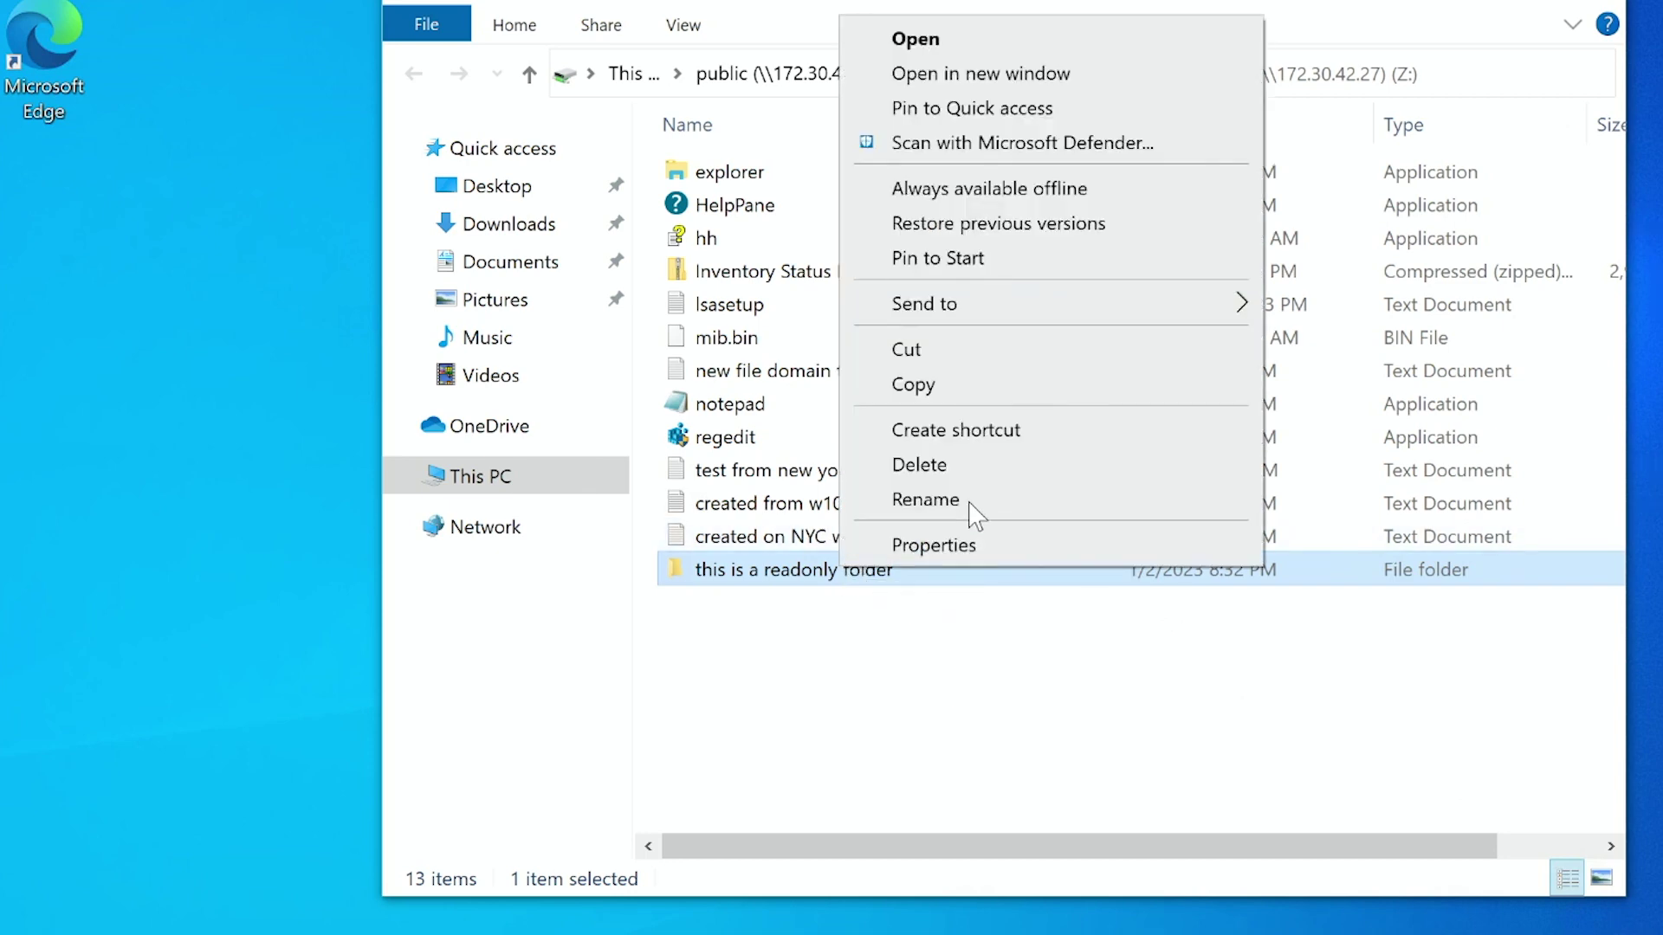
click(934, 546)
click(1550, 367)
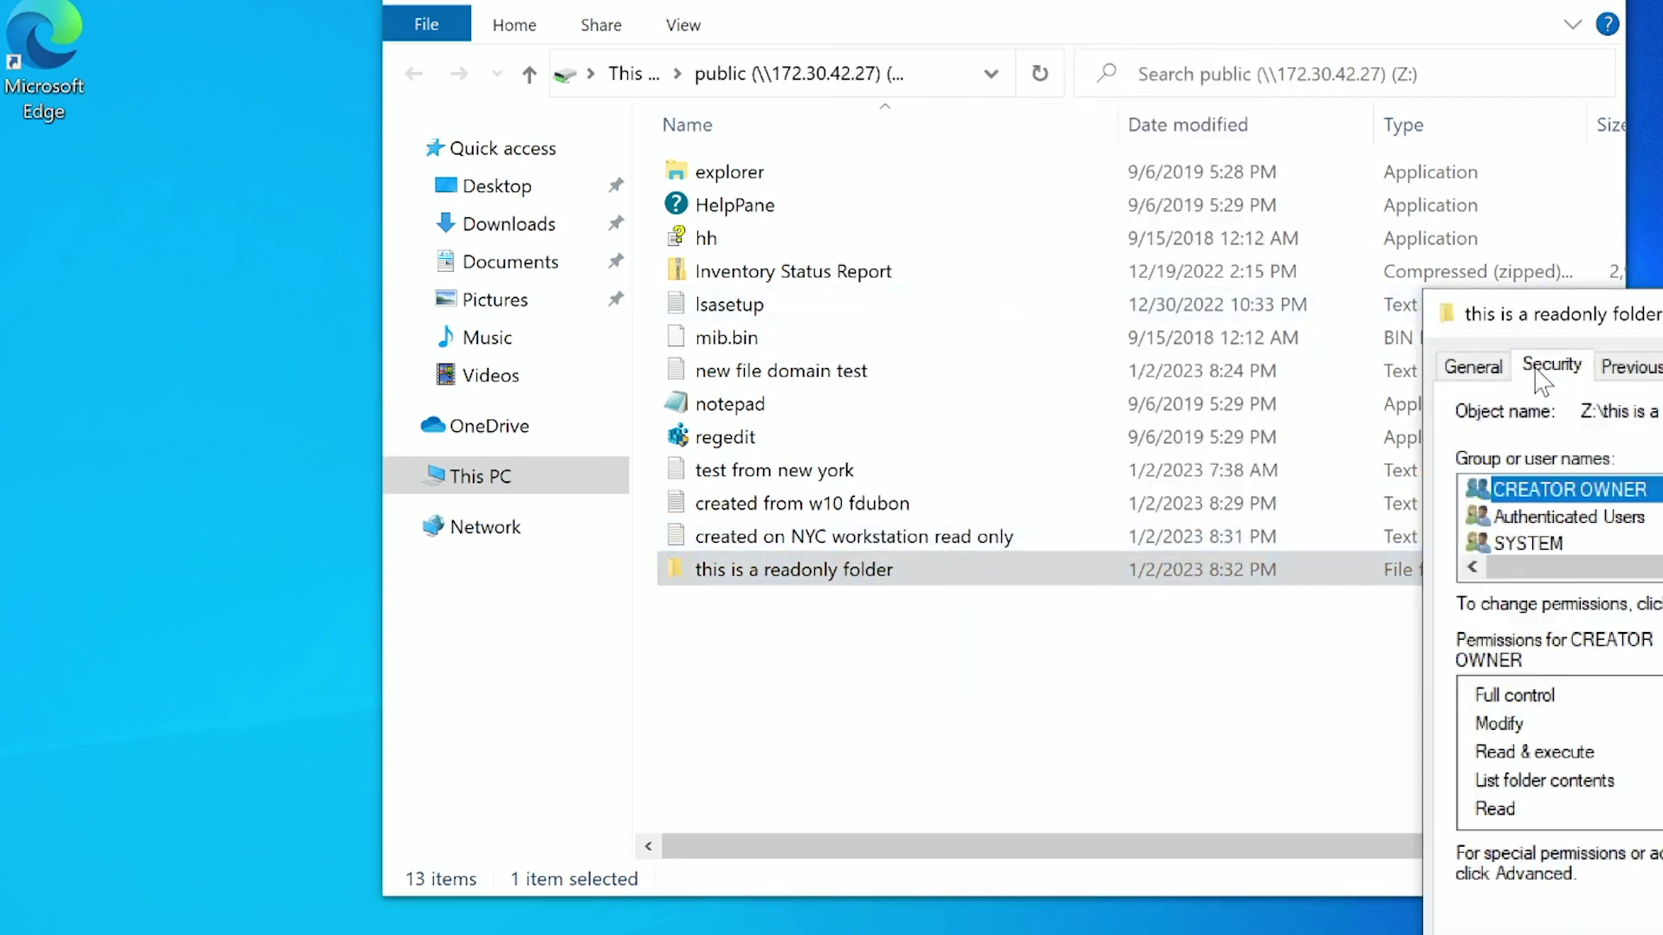
key(alt+v)
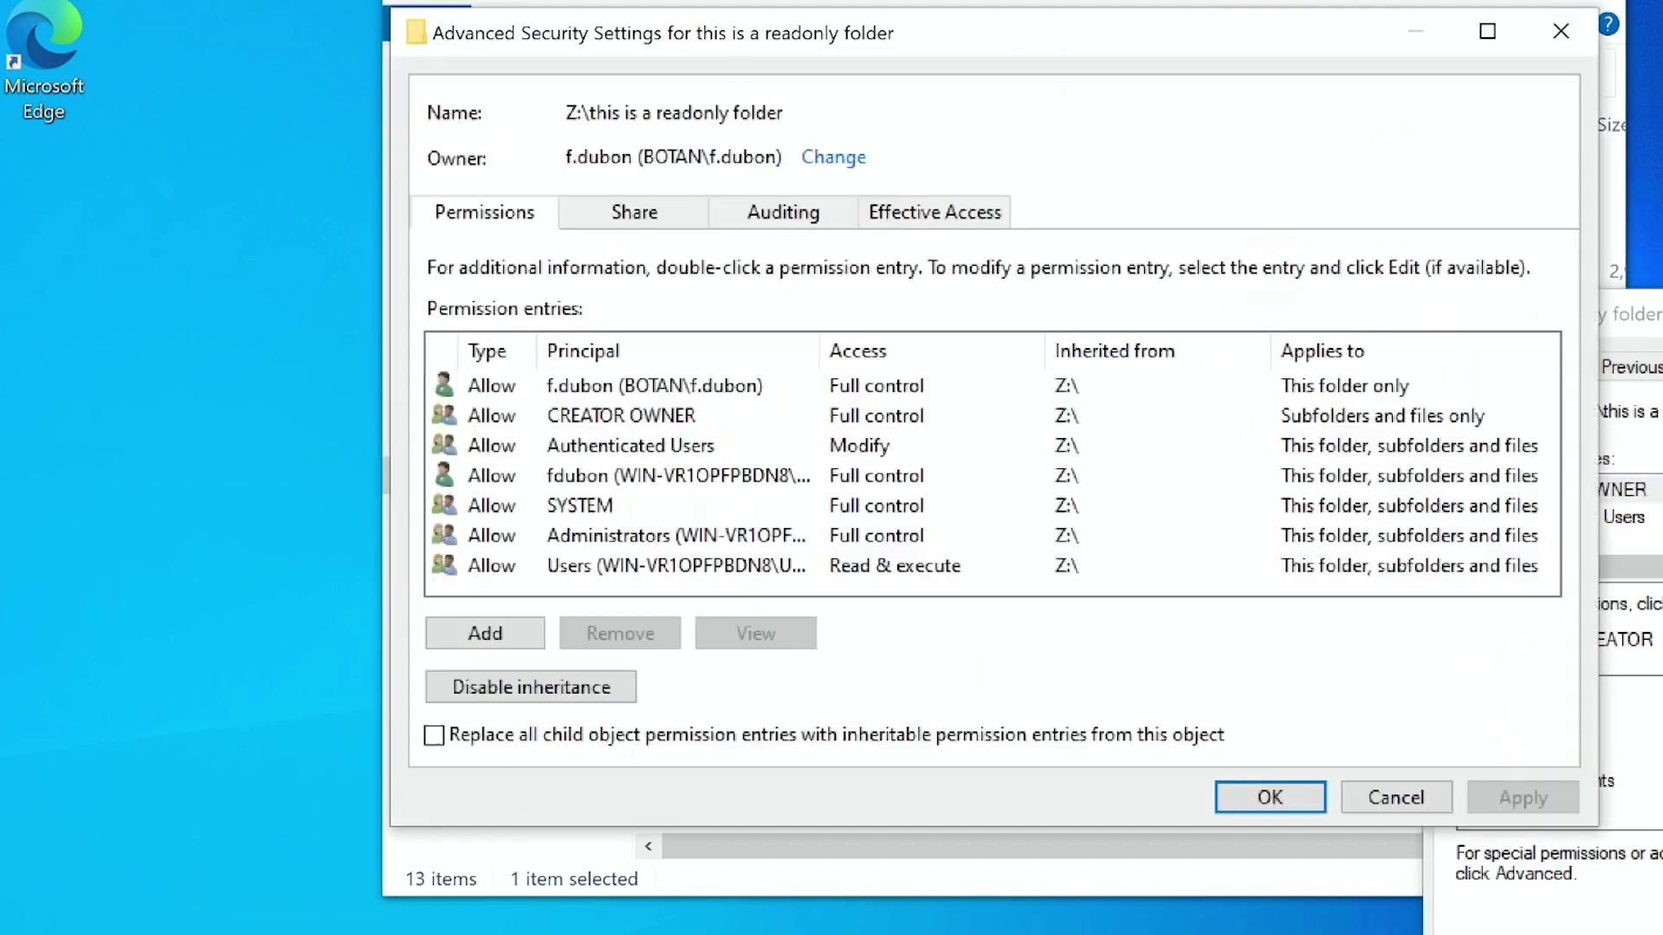
click(554, 687)
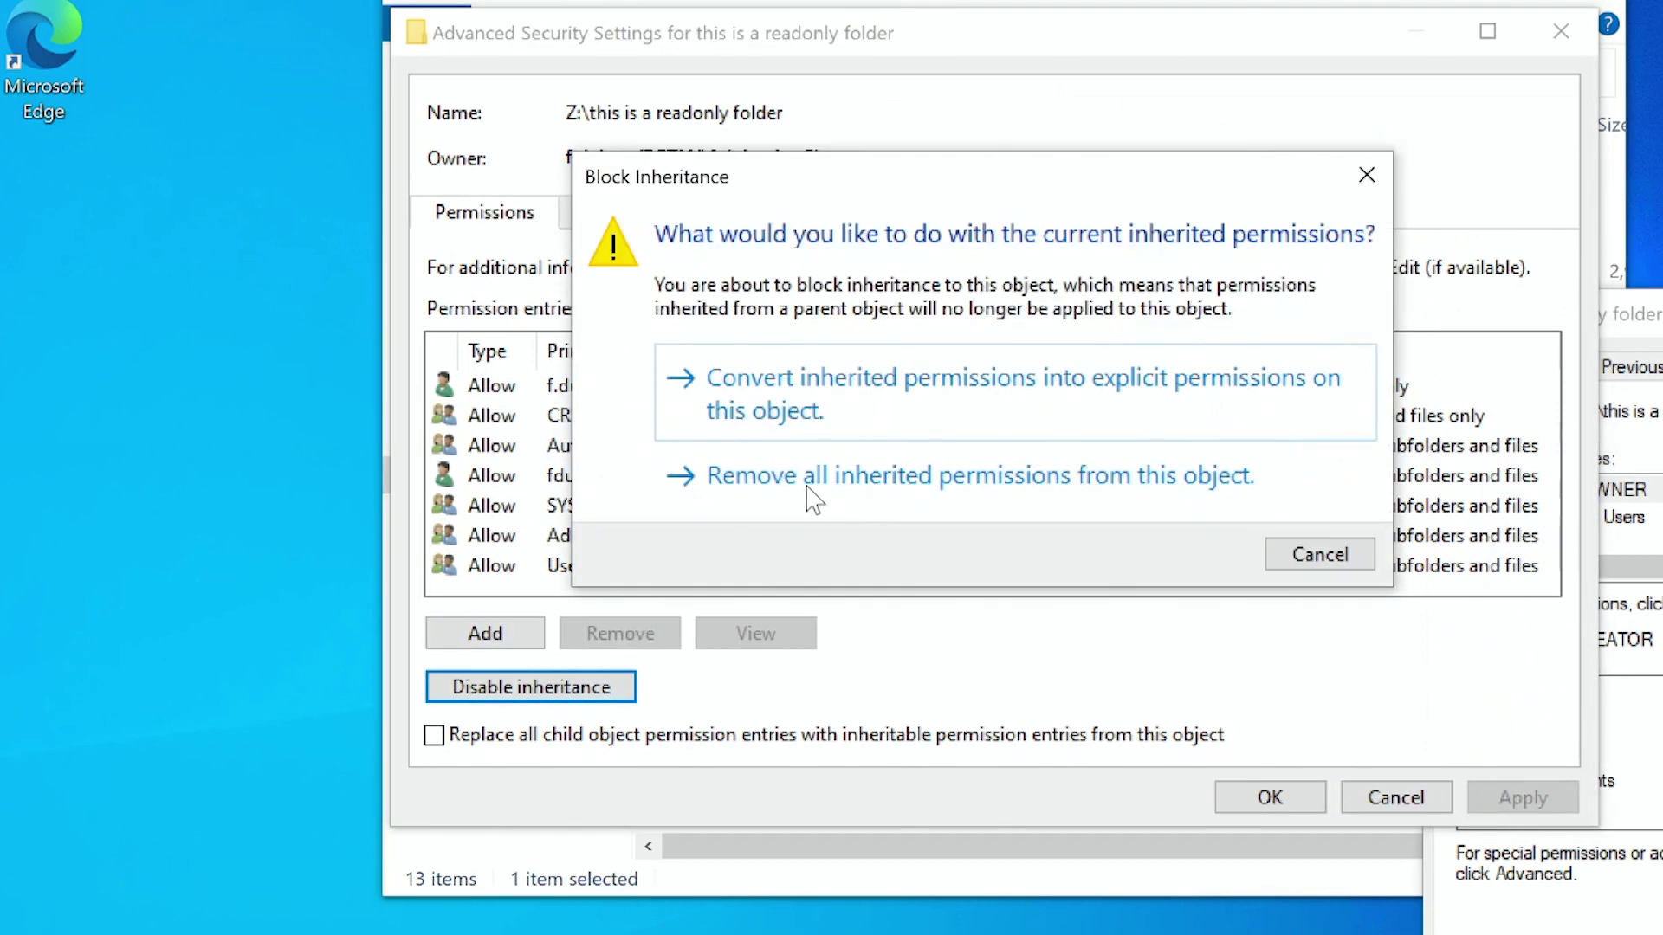
click(802, 486)
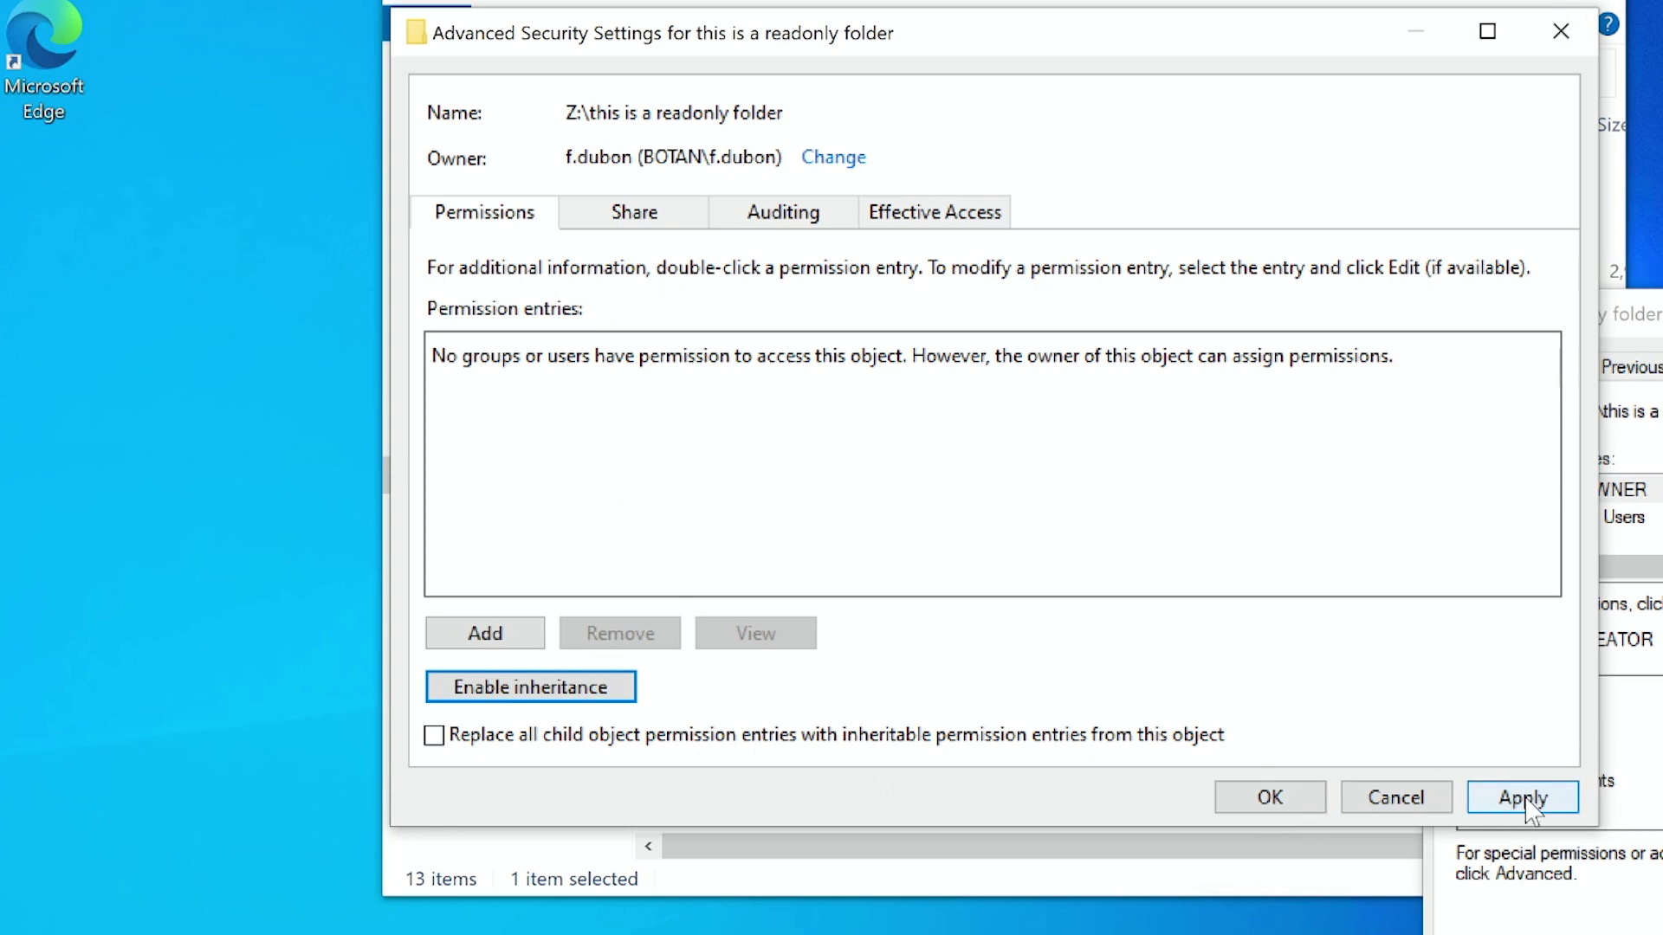
click(1488, 810)
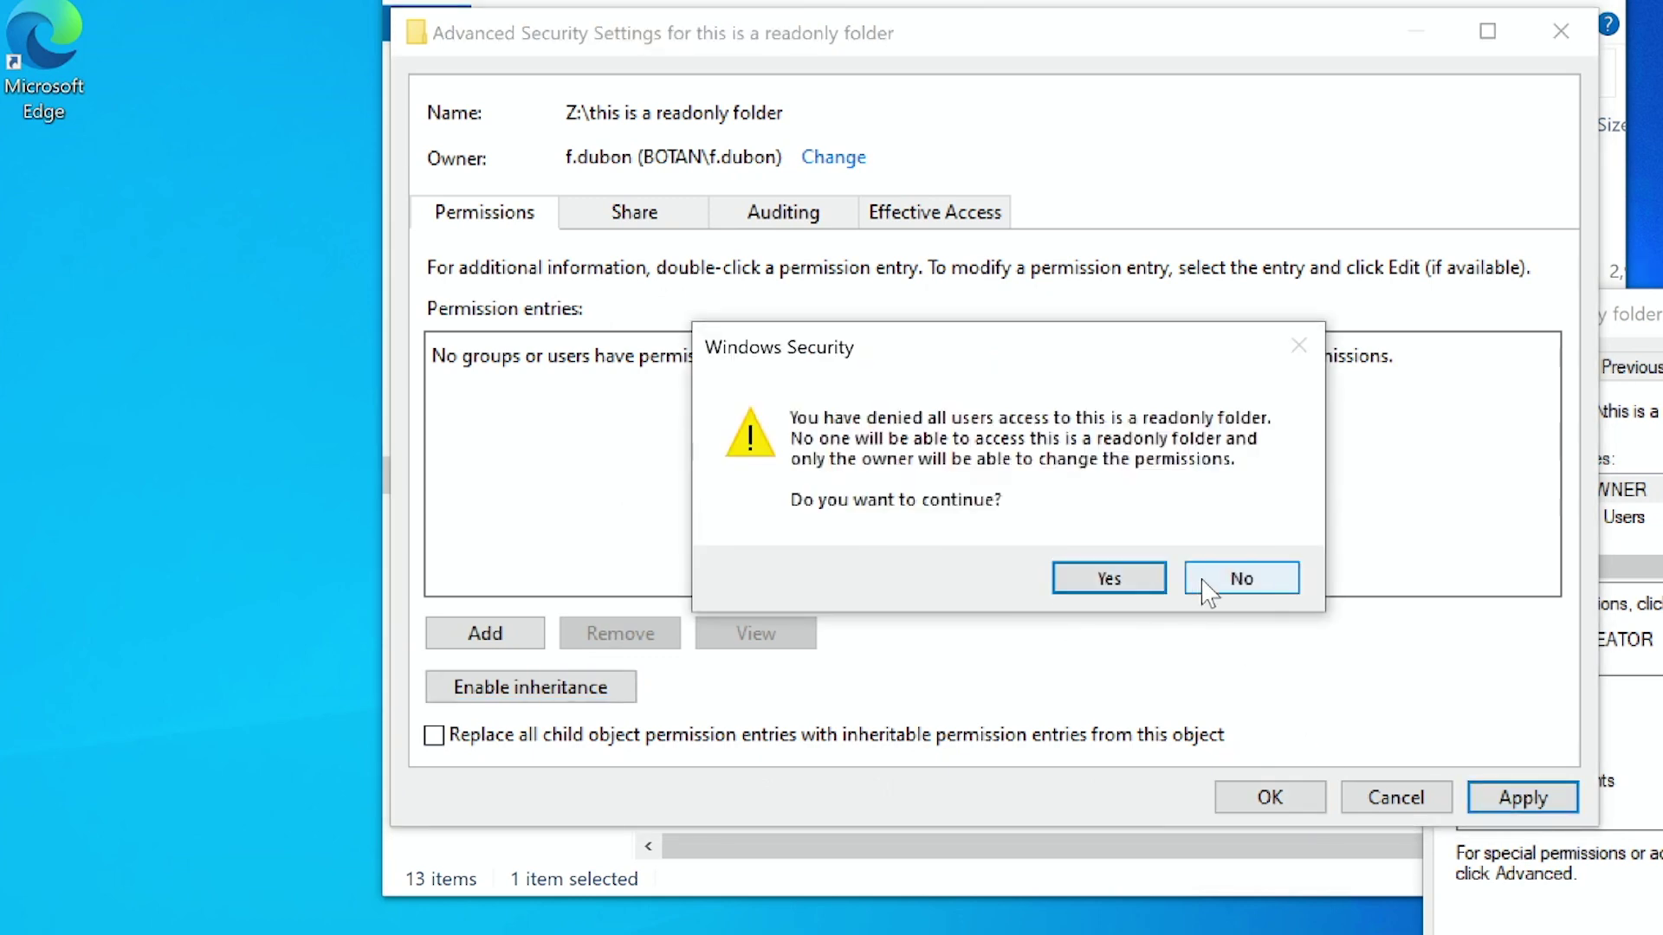
click(1251, 582)
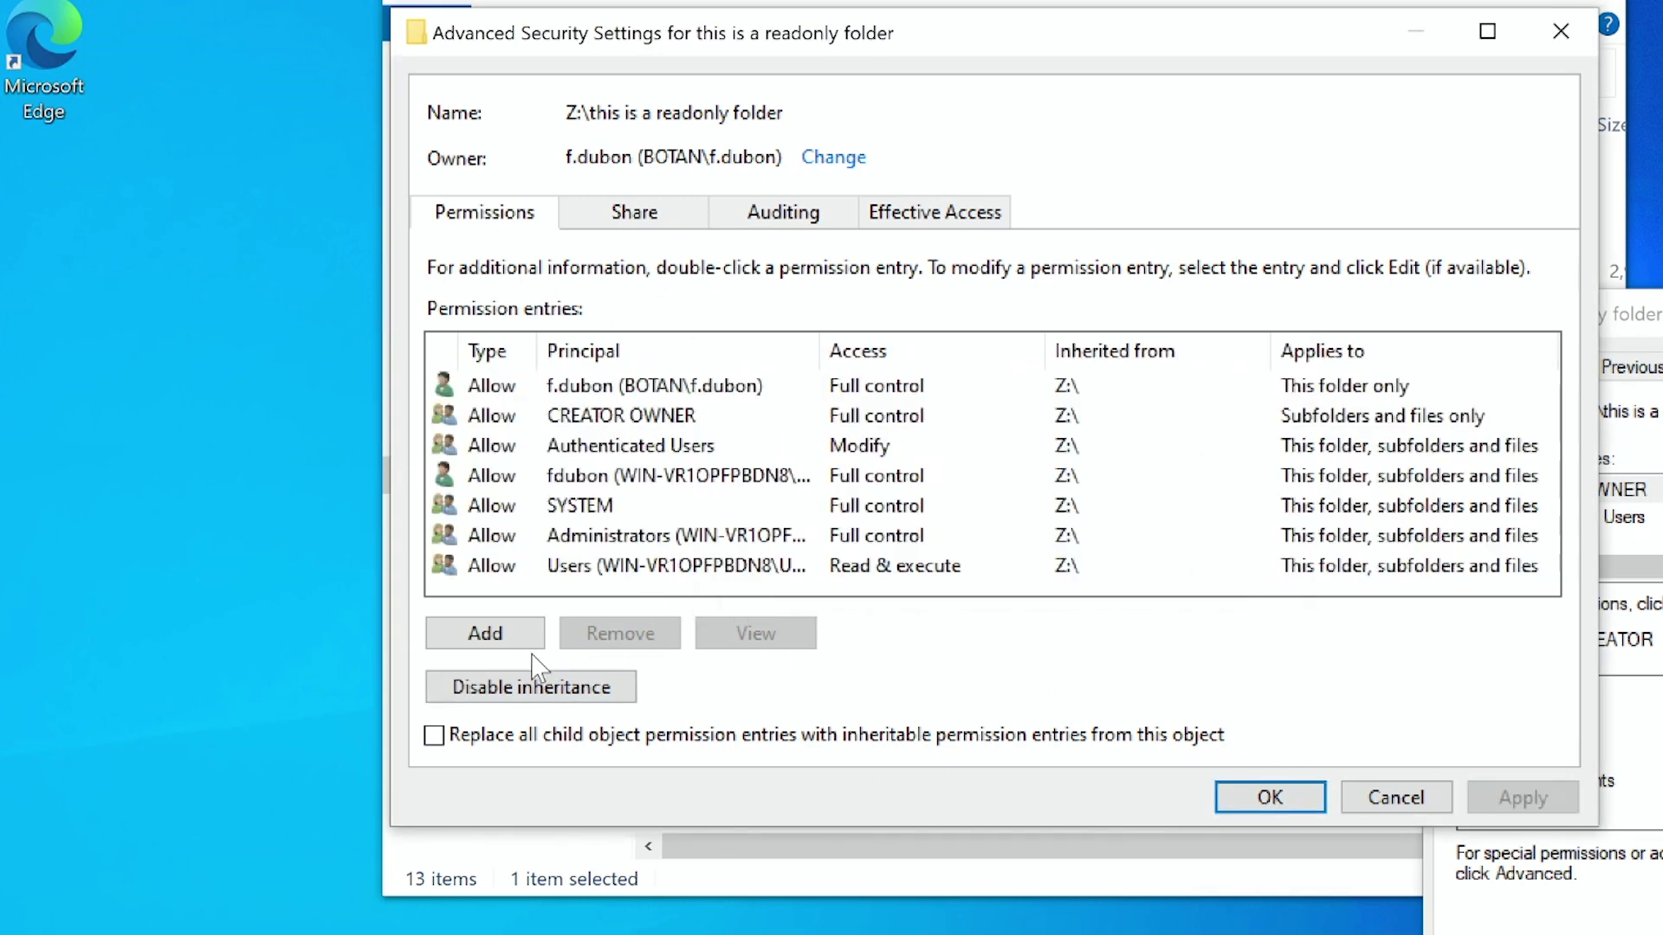
click(509, 686)
click(844, 485)
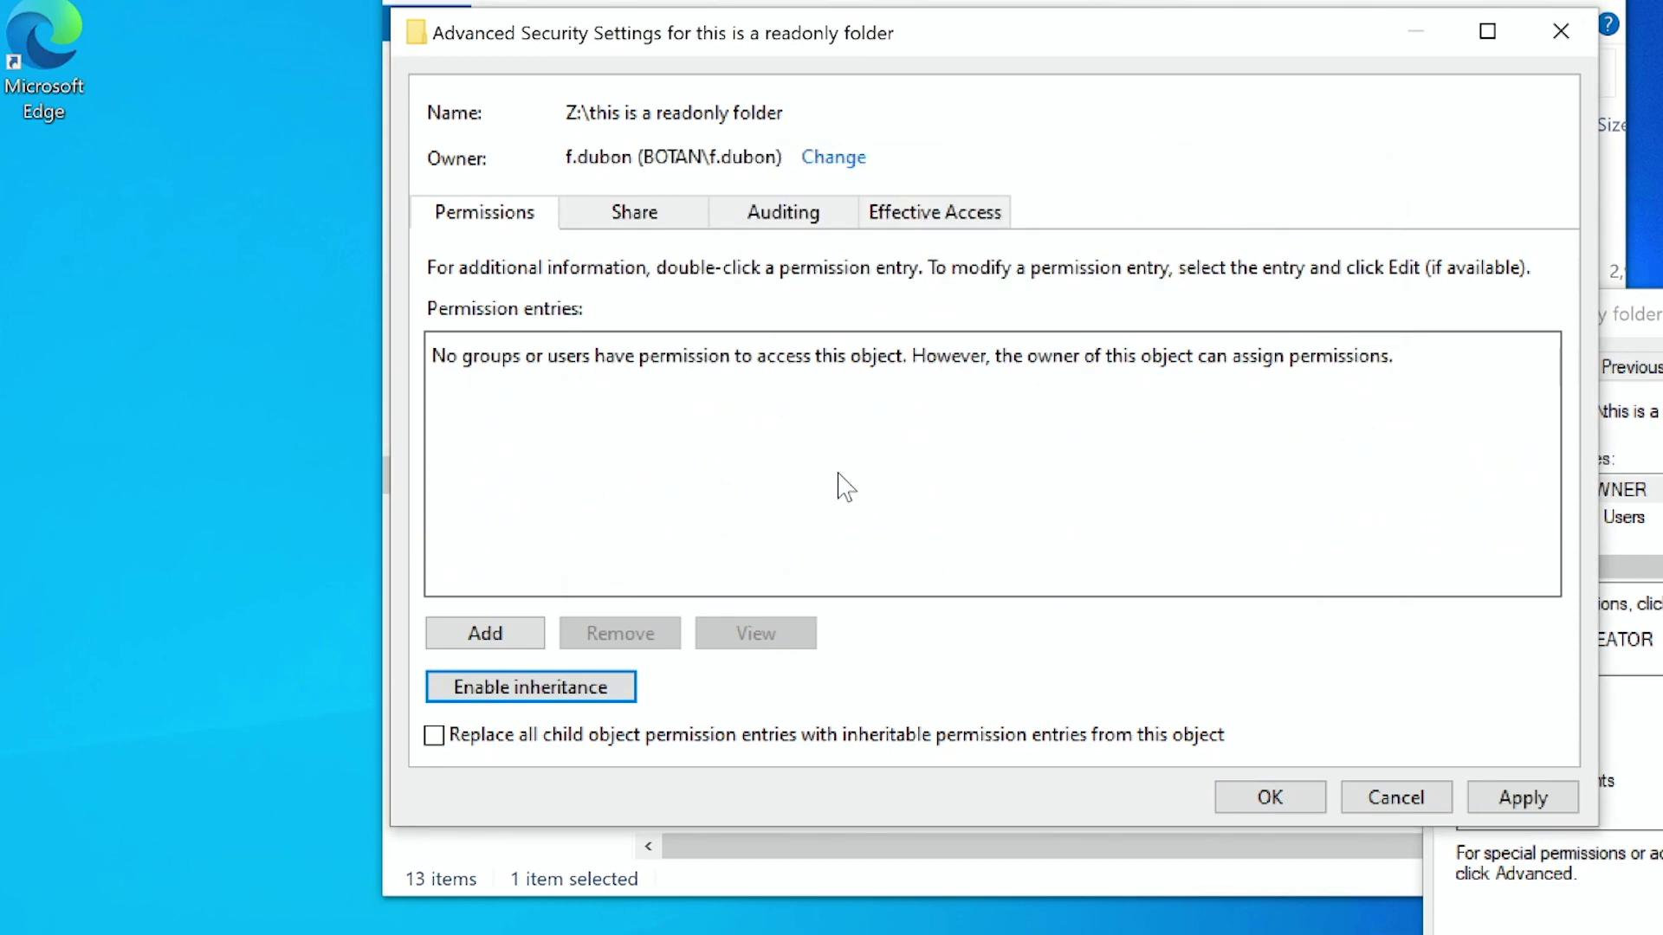
Add a new permission entry, authenticating with the domain user's credentials.
click(502, 639)
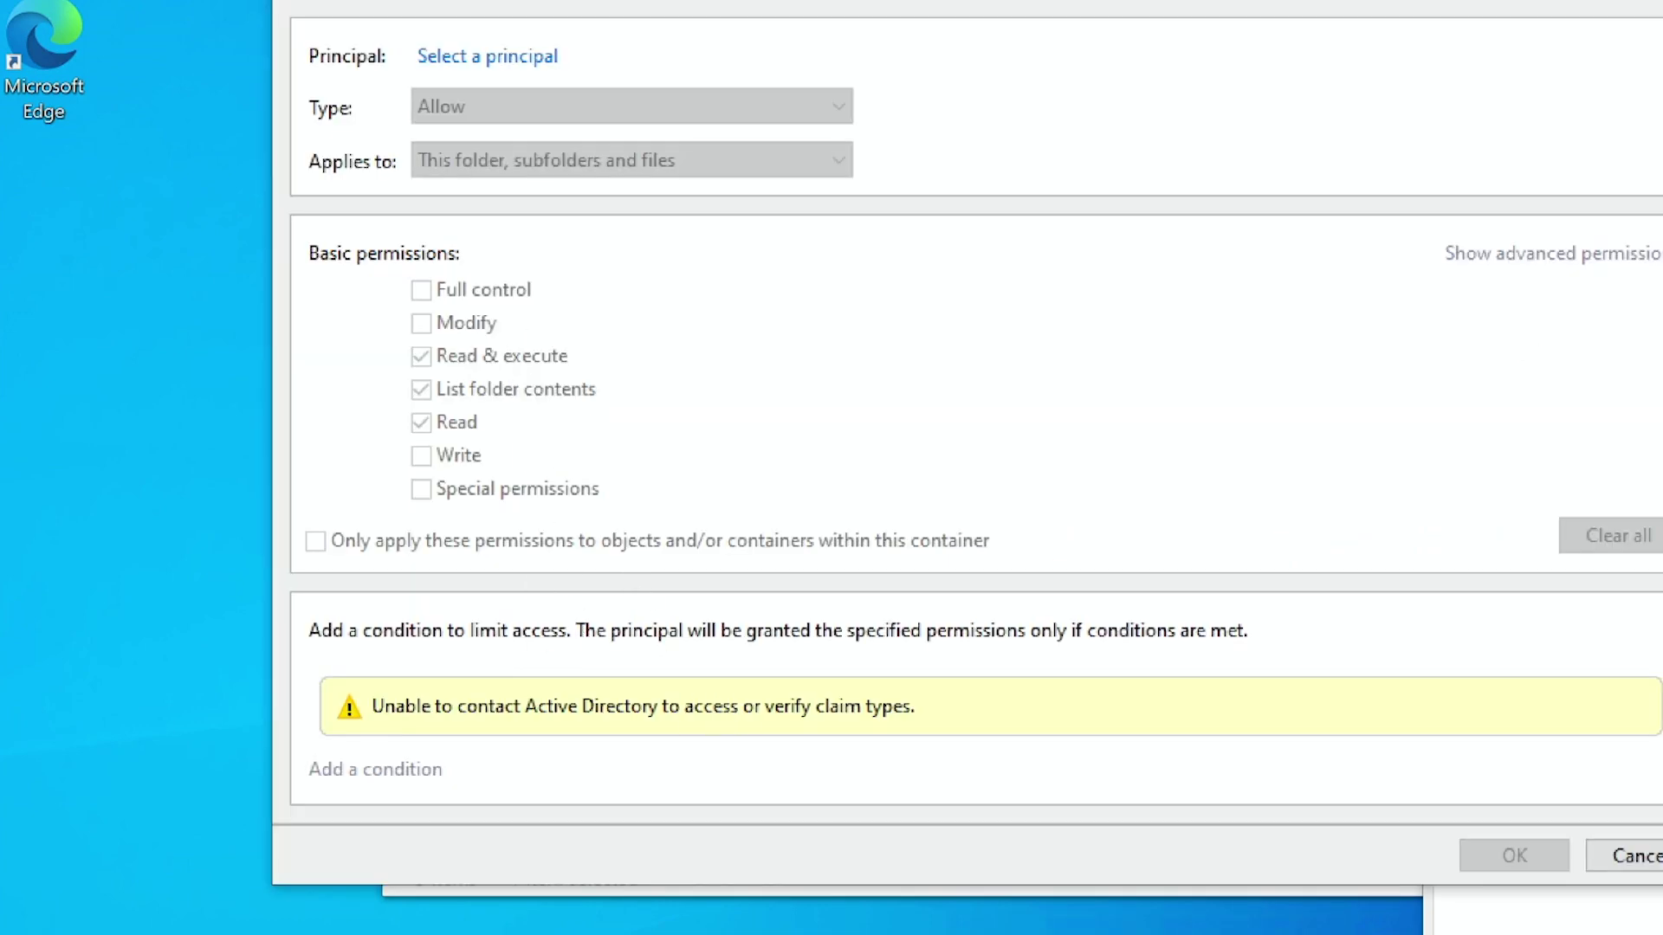
click(530, 67)
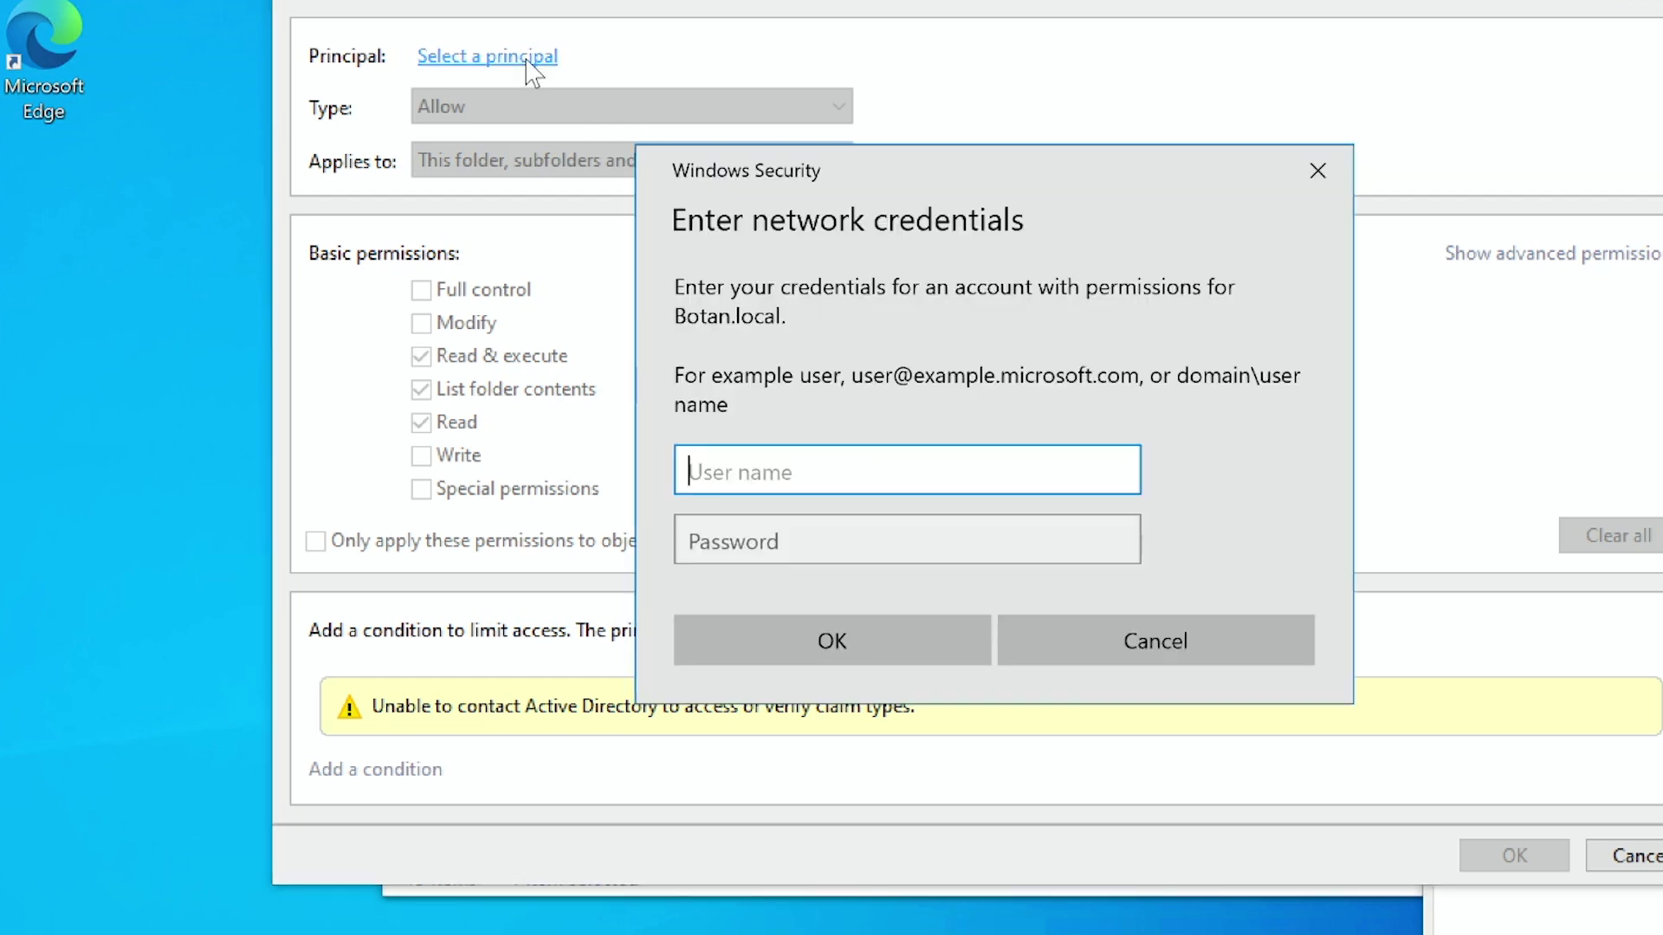
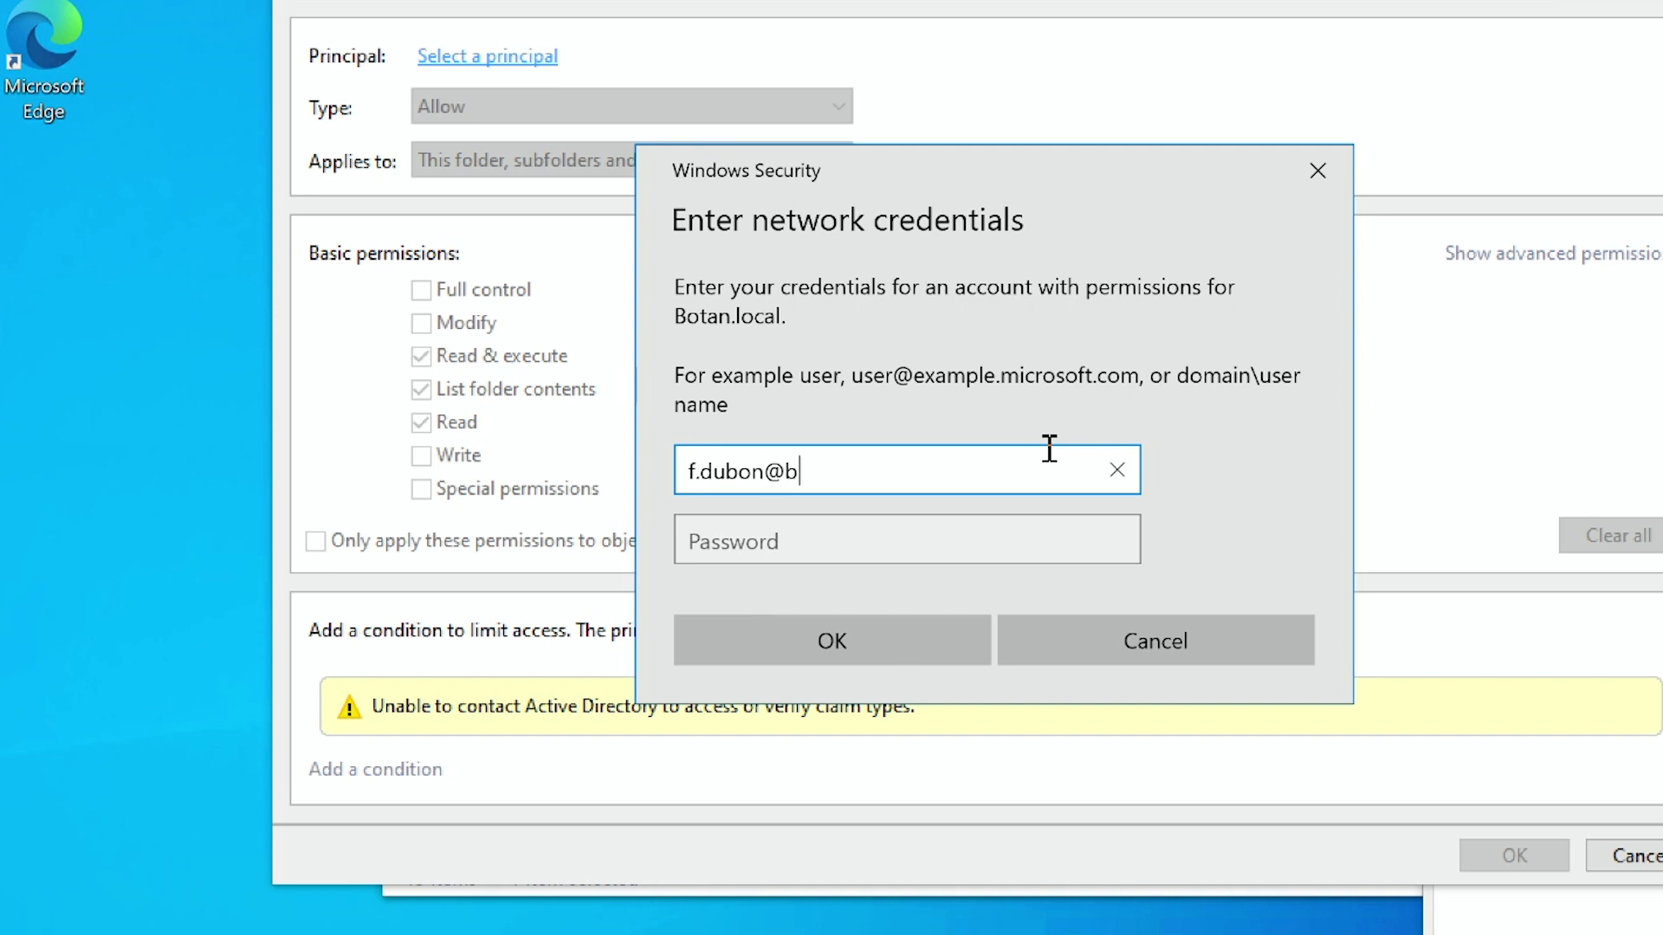
key(Tab)
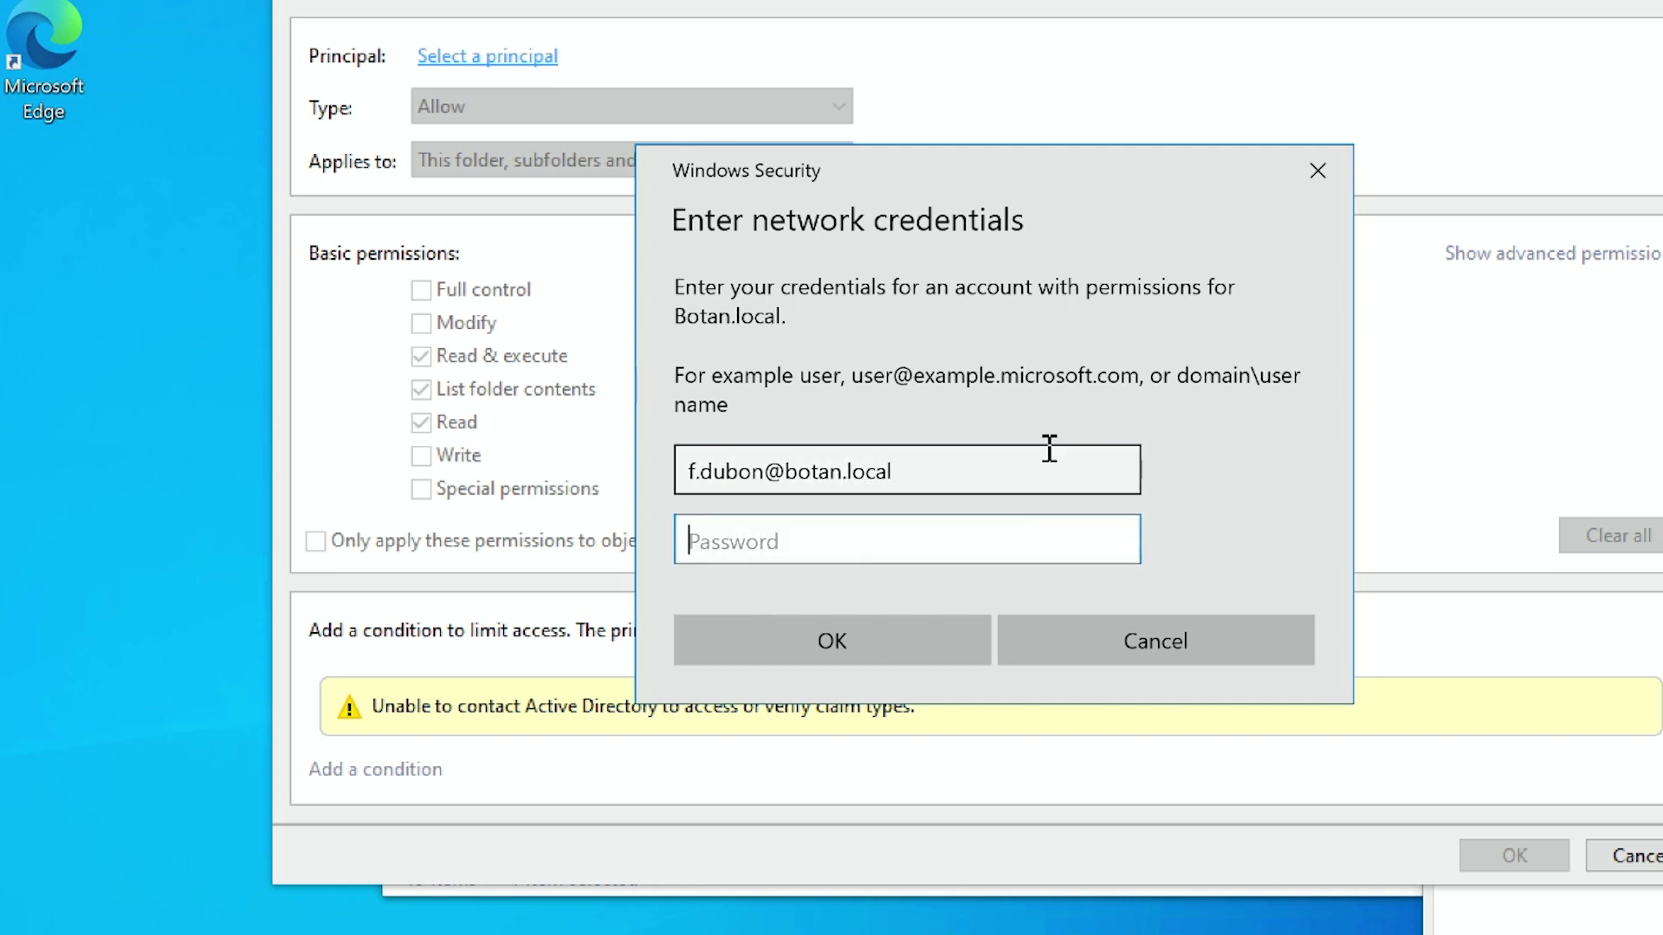
text(••)
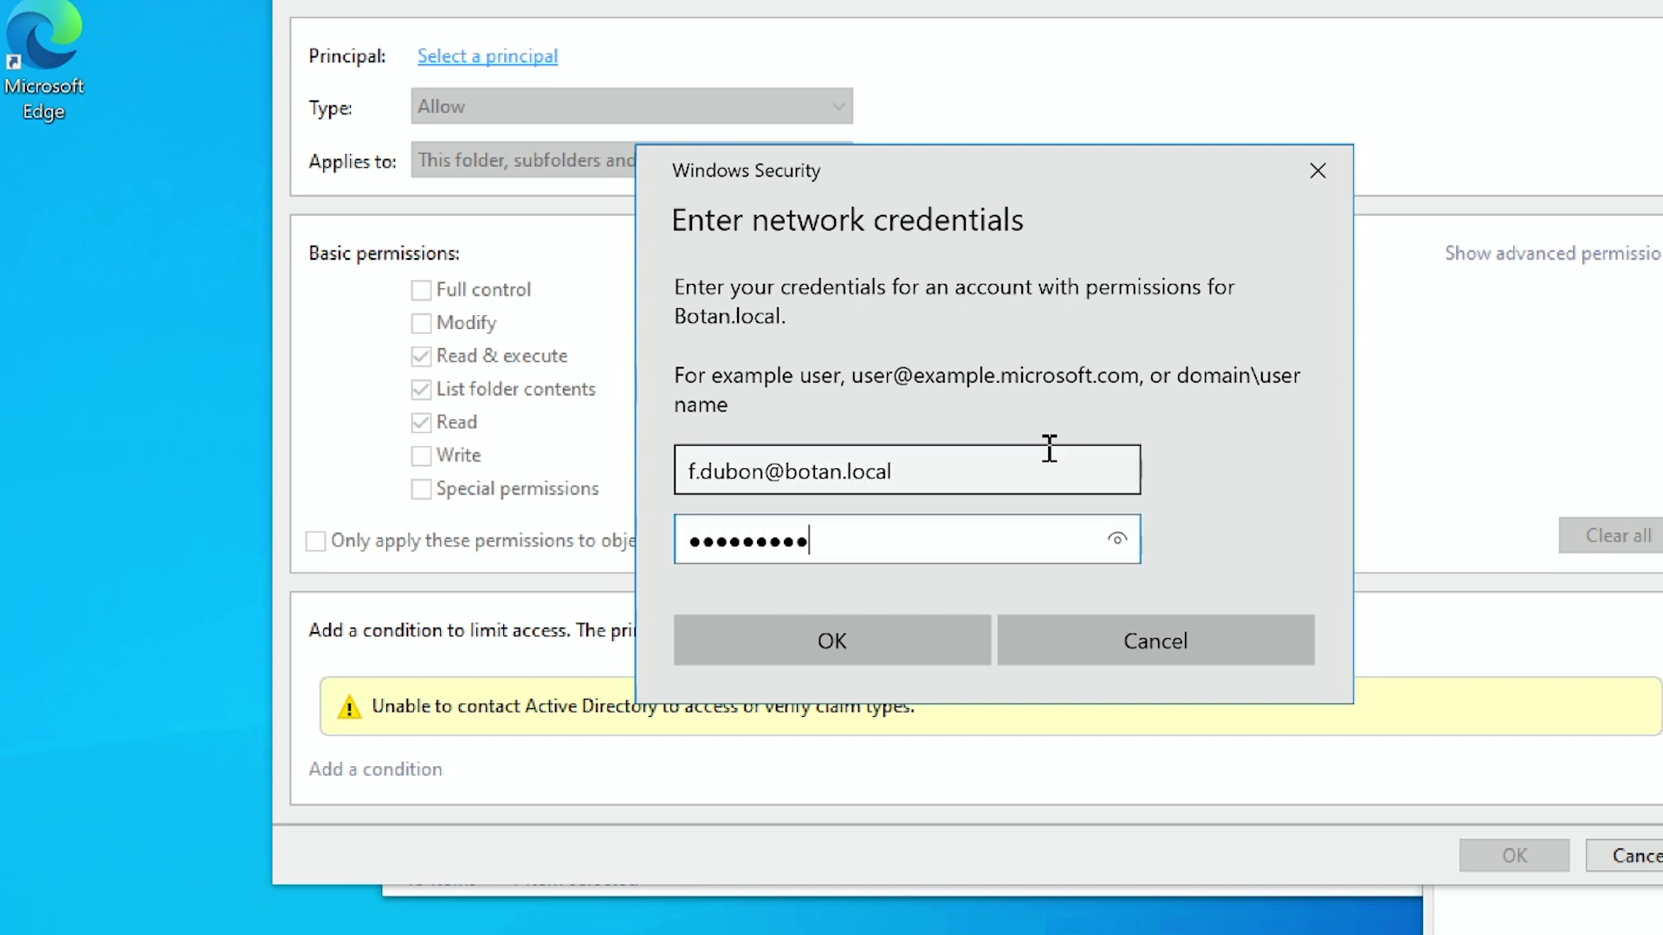
key(Return)
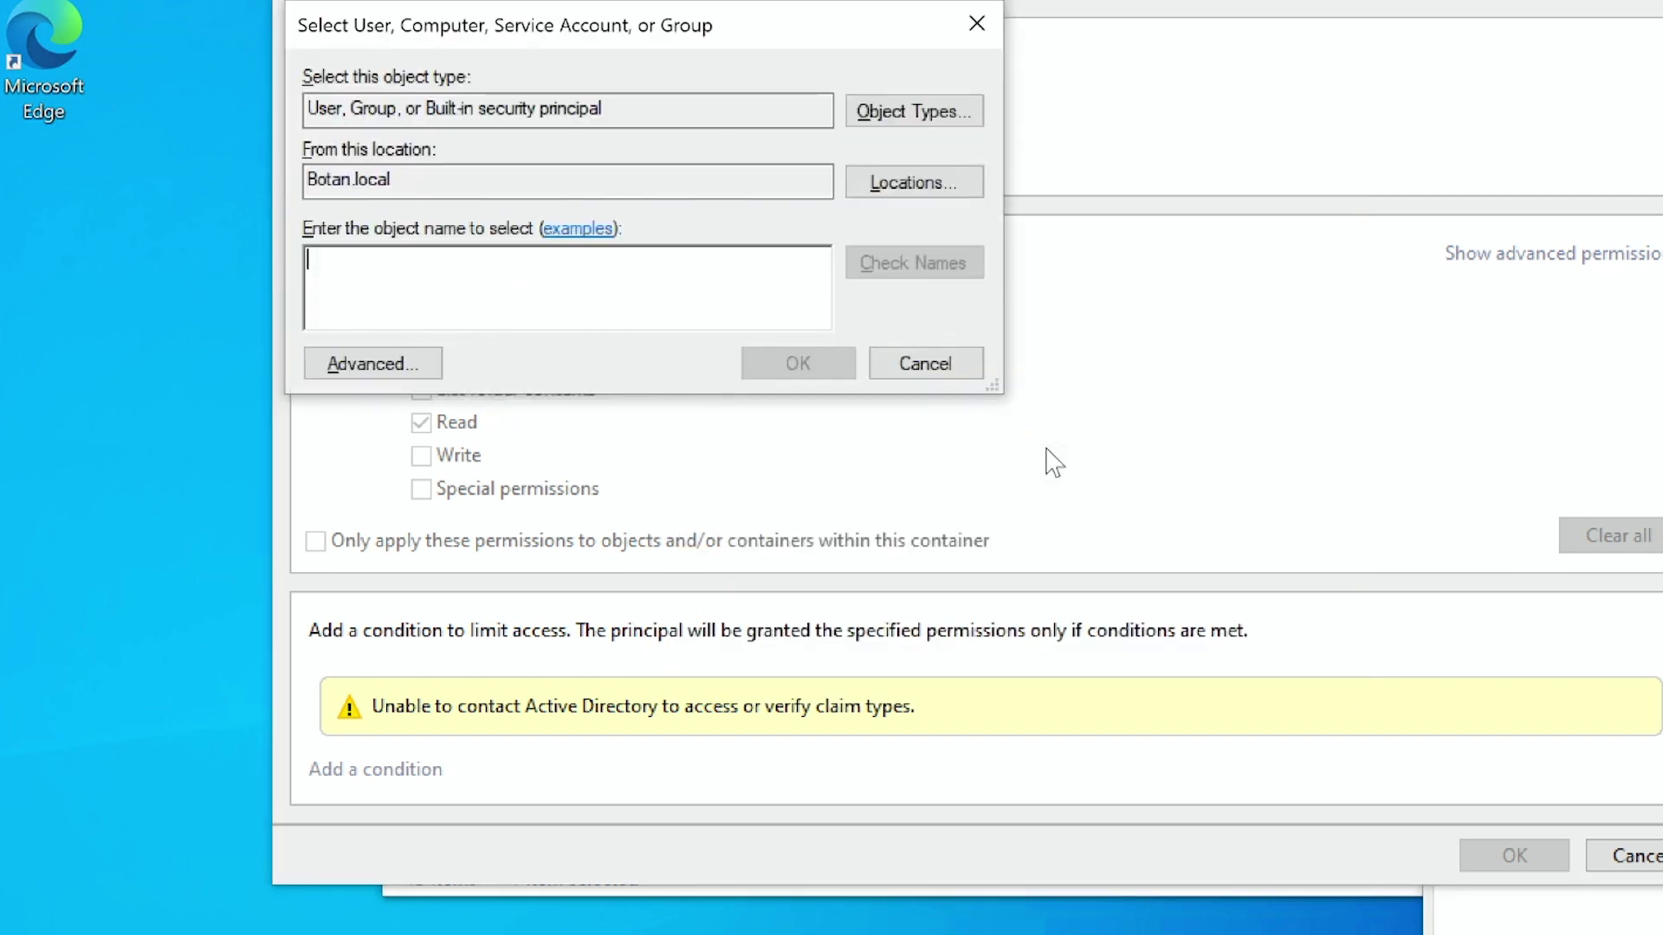
Select the domain user from the domain search and grant only Read & execute.
click(391, 371)
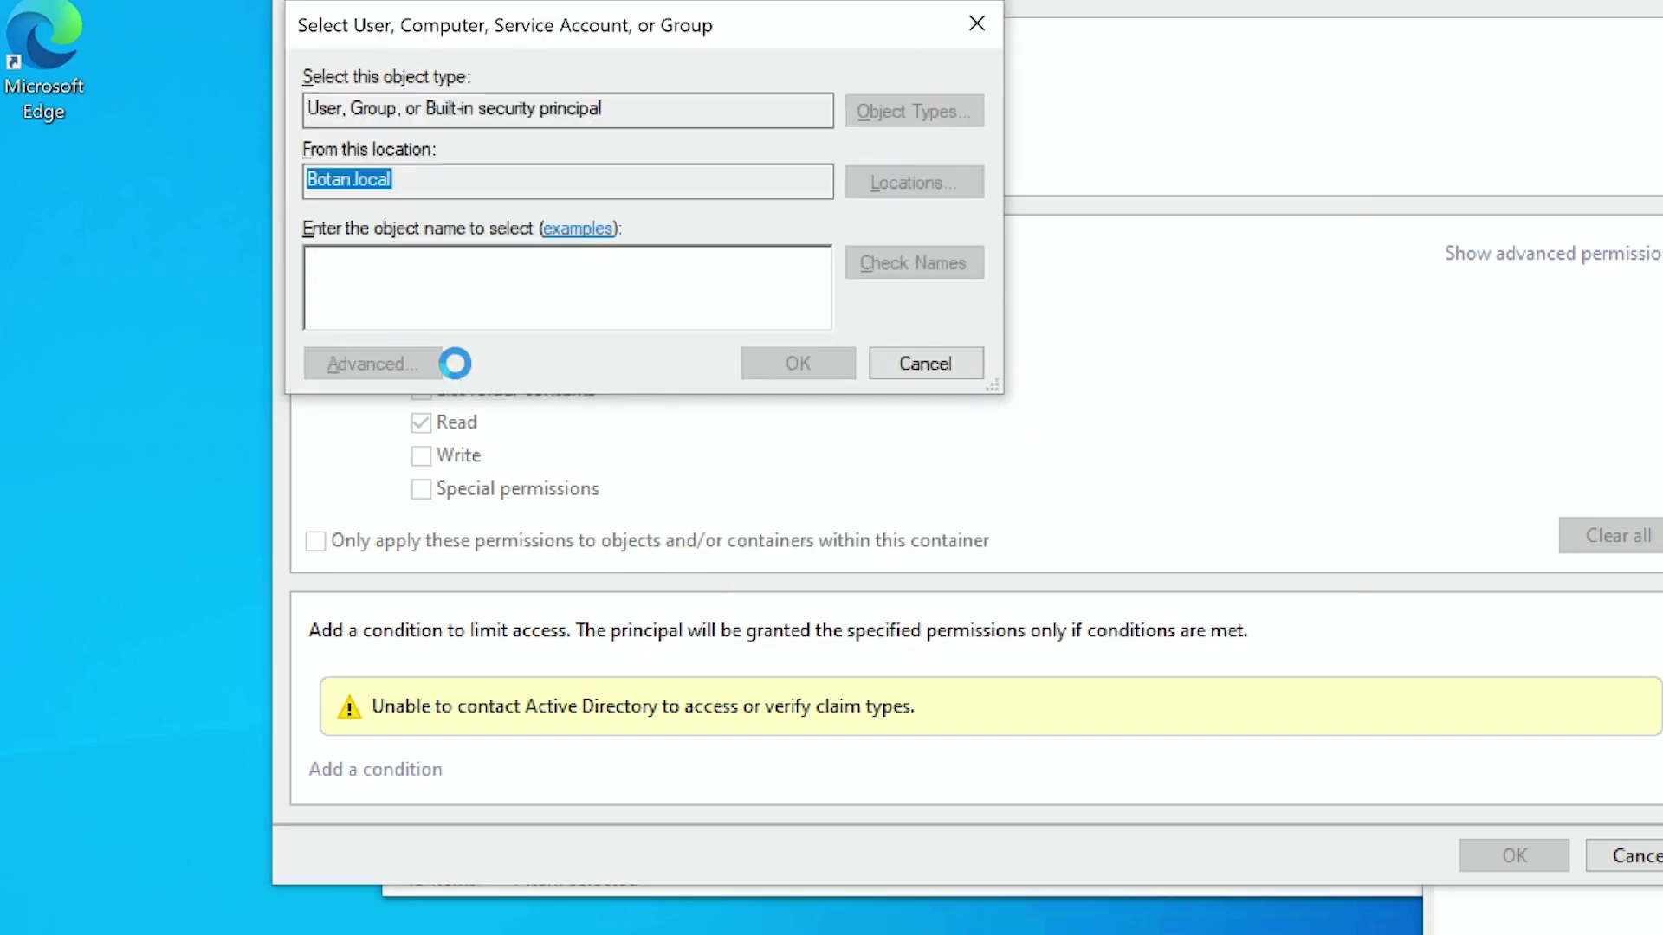
key(Return)
scroll(489, 719, down, 6)
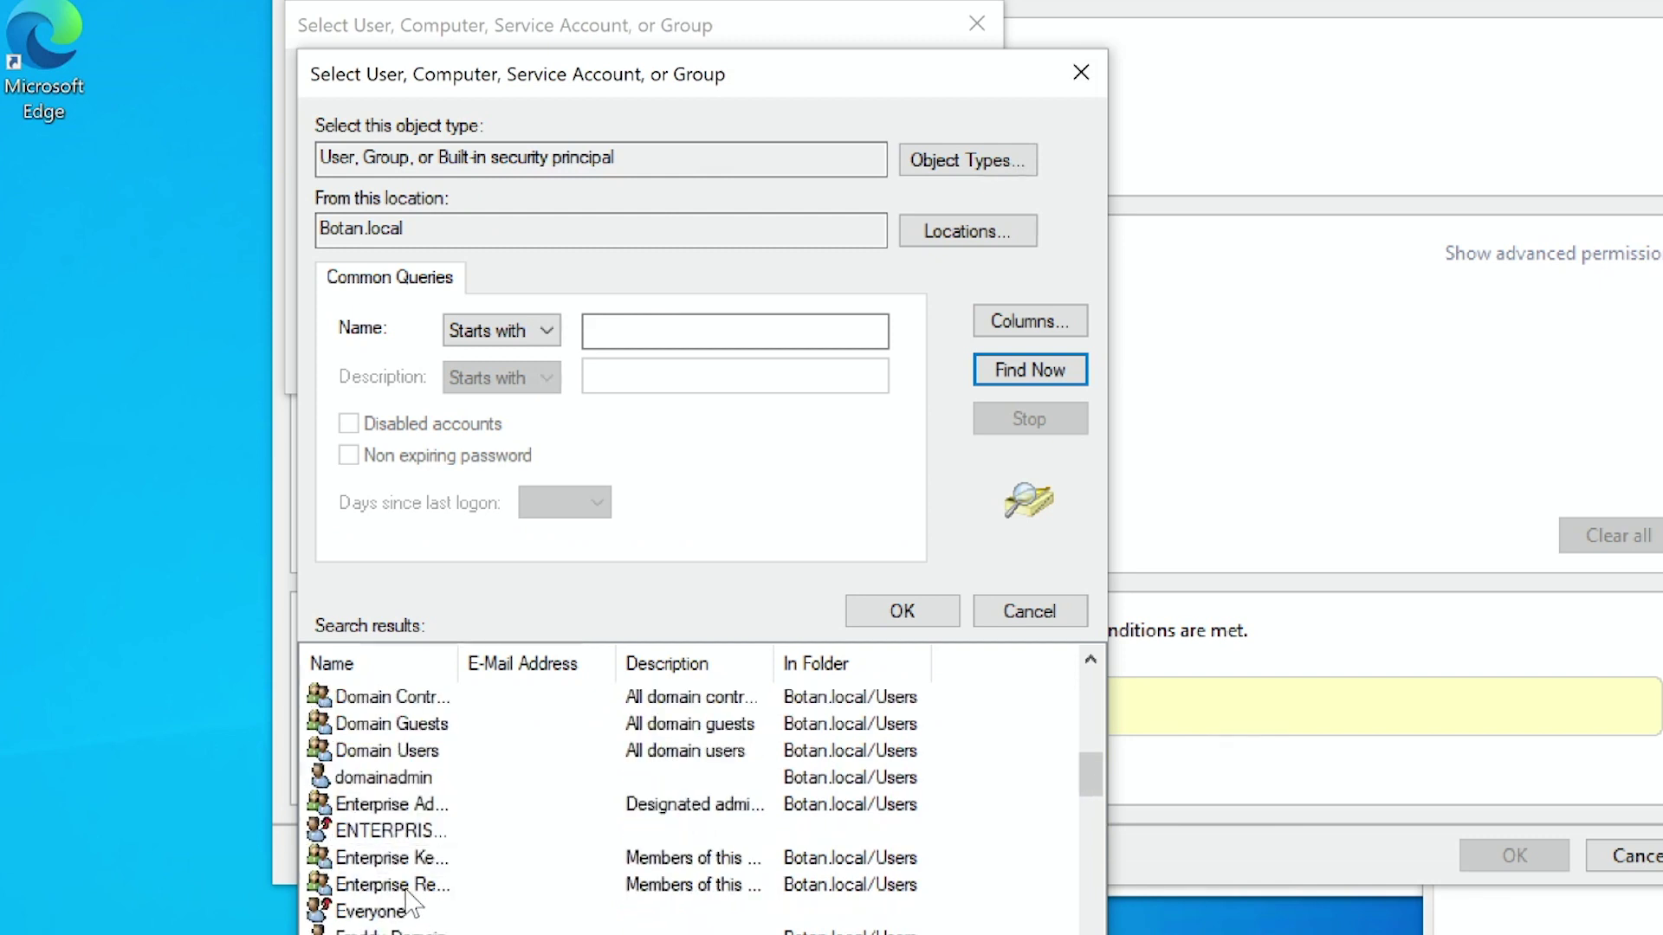
double_click(419, 931)
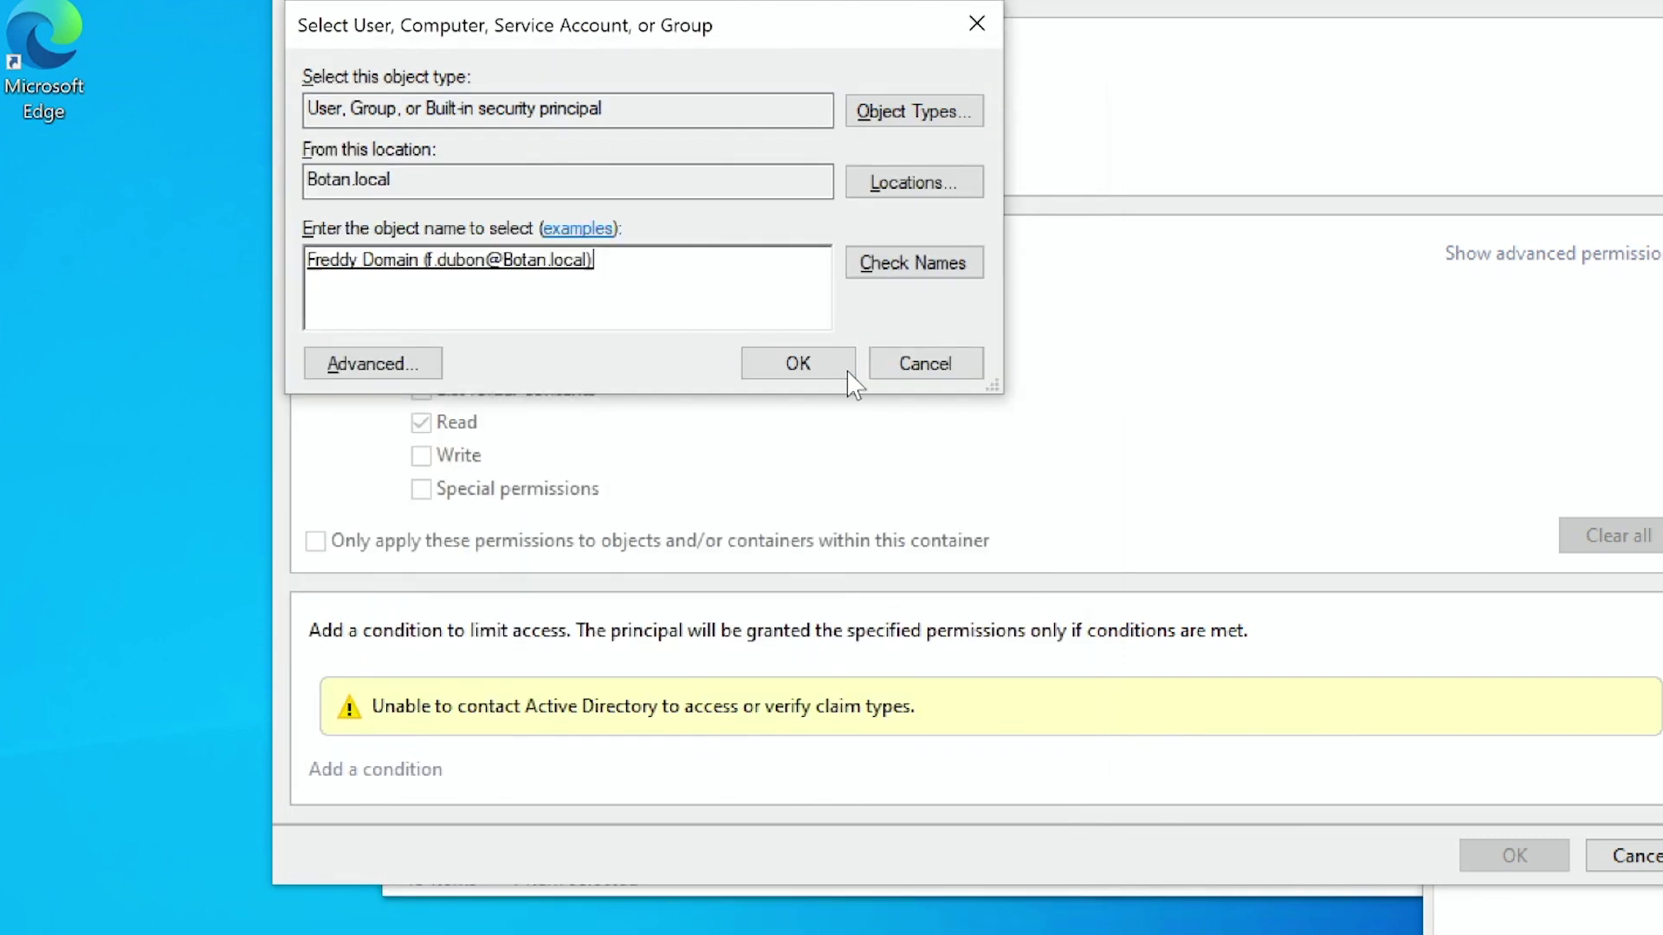
click(814, 365)
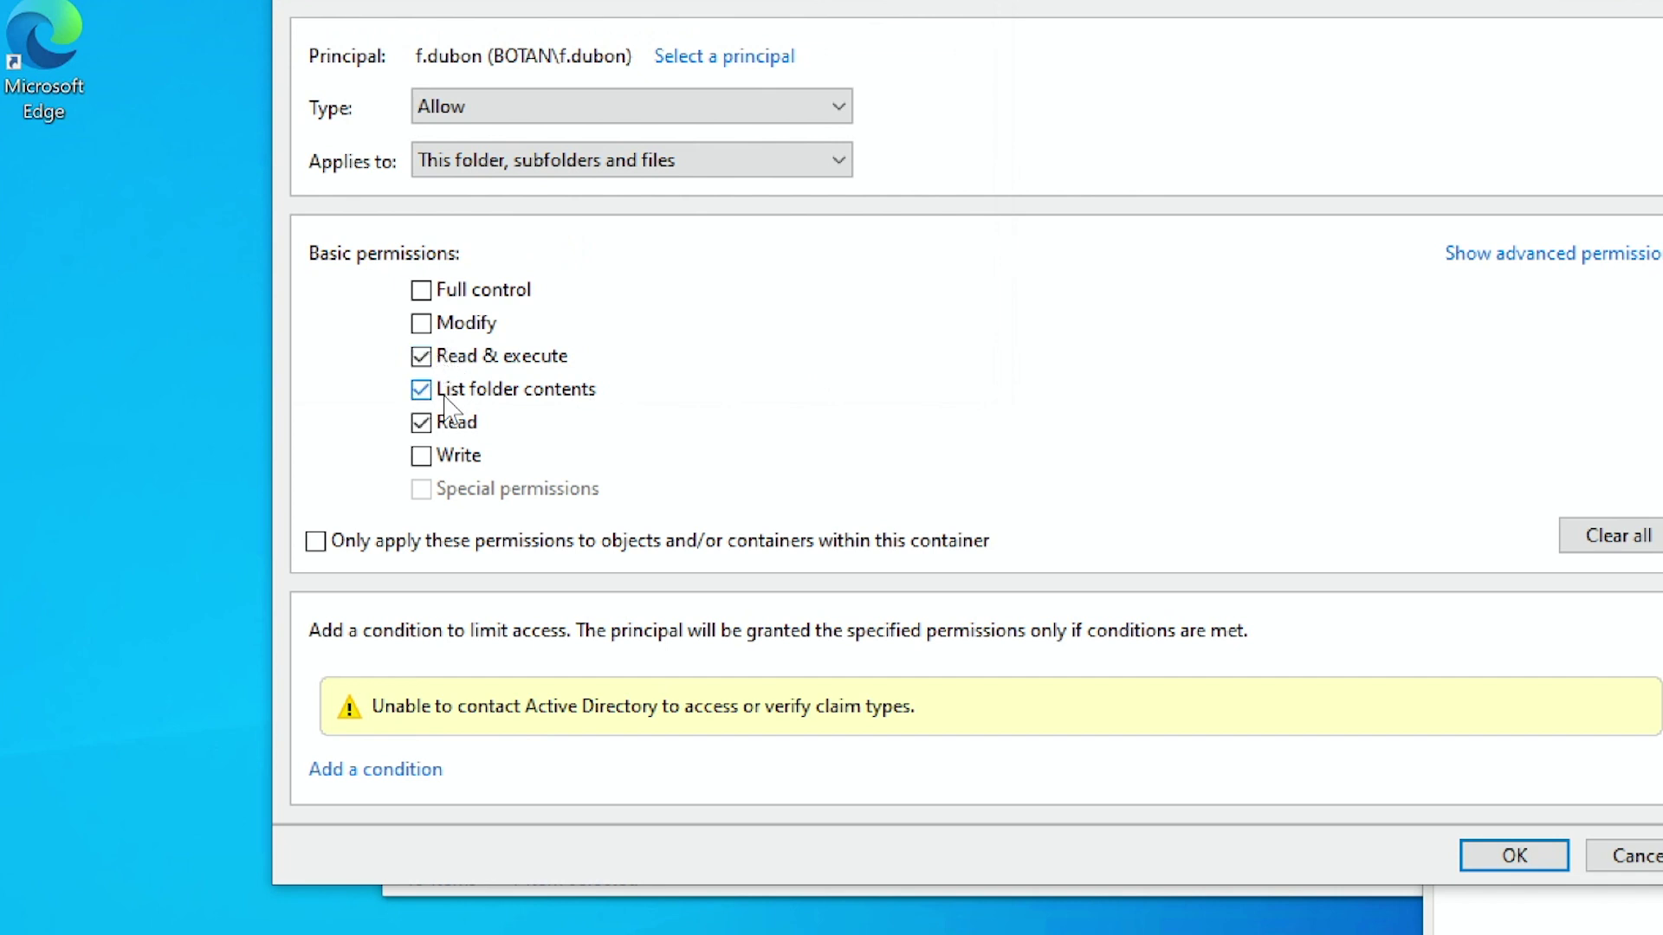
click(421, 392)
click(421, 356)
click(1511, 853)
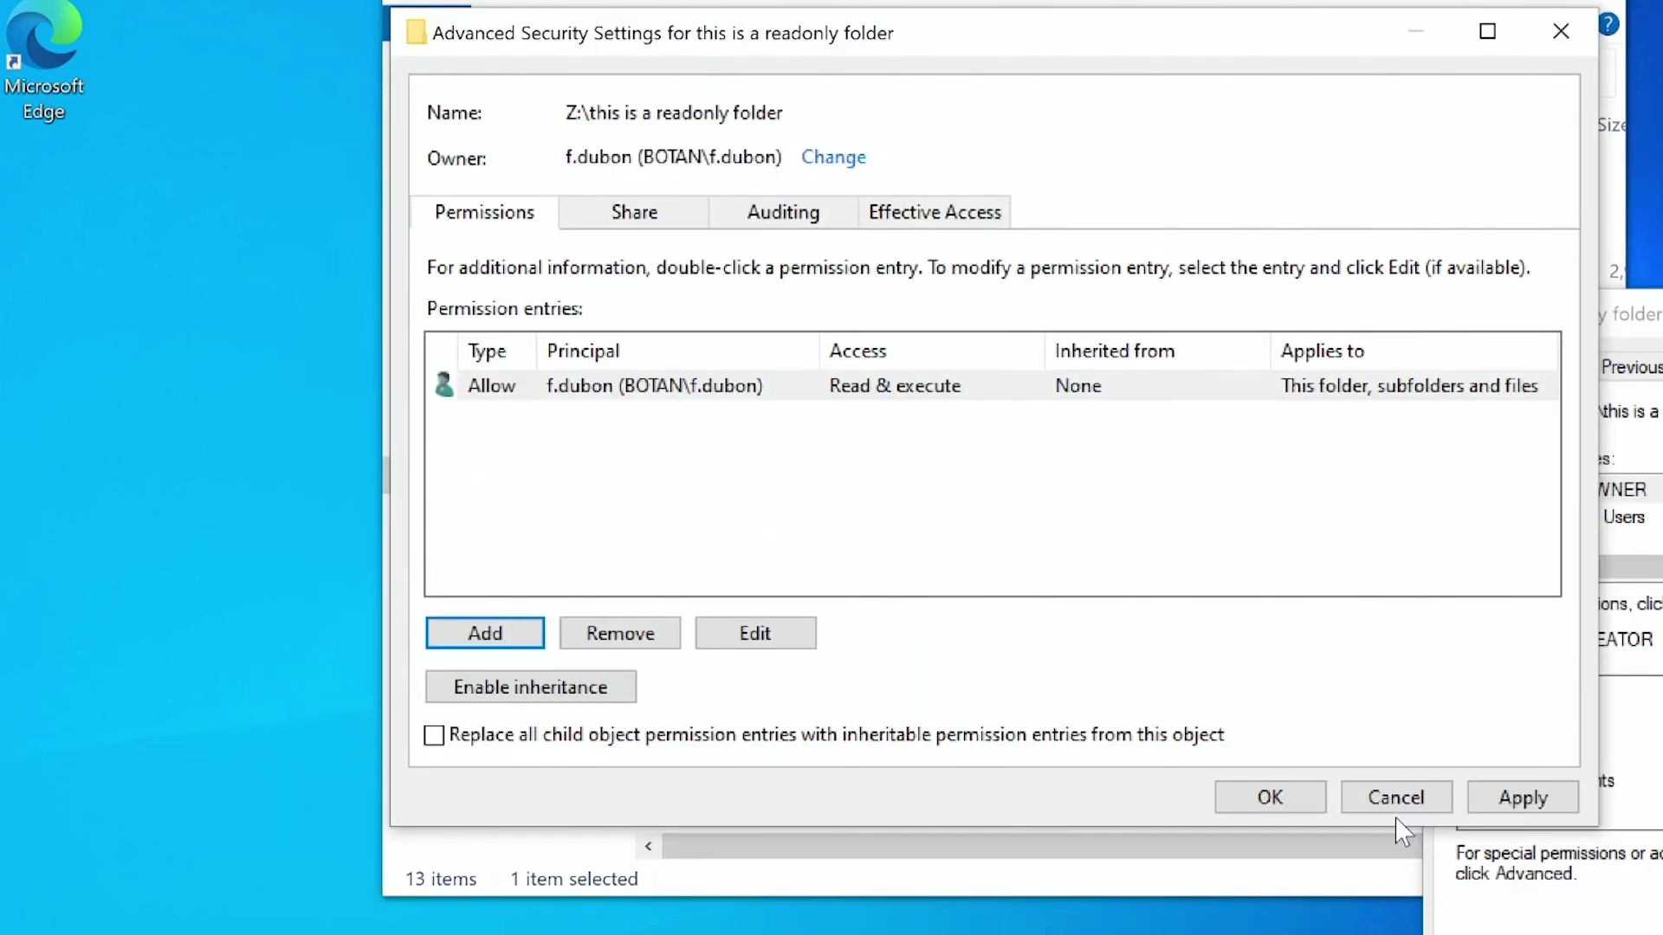
Apply the permissions, close the folder's properties and open the readonly folder.
click(1297, 801)
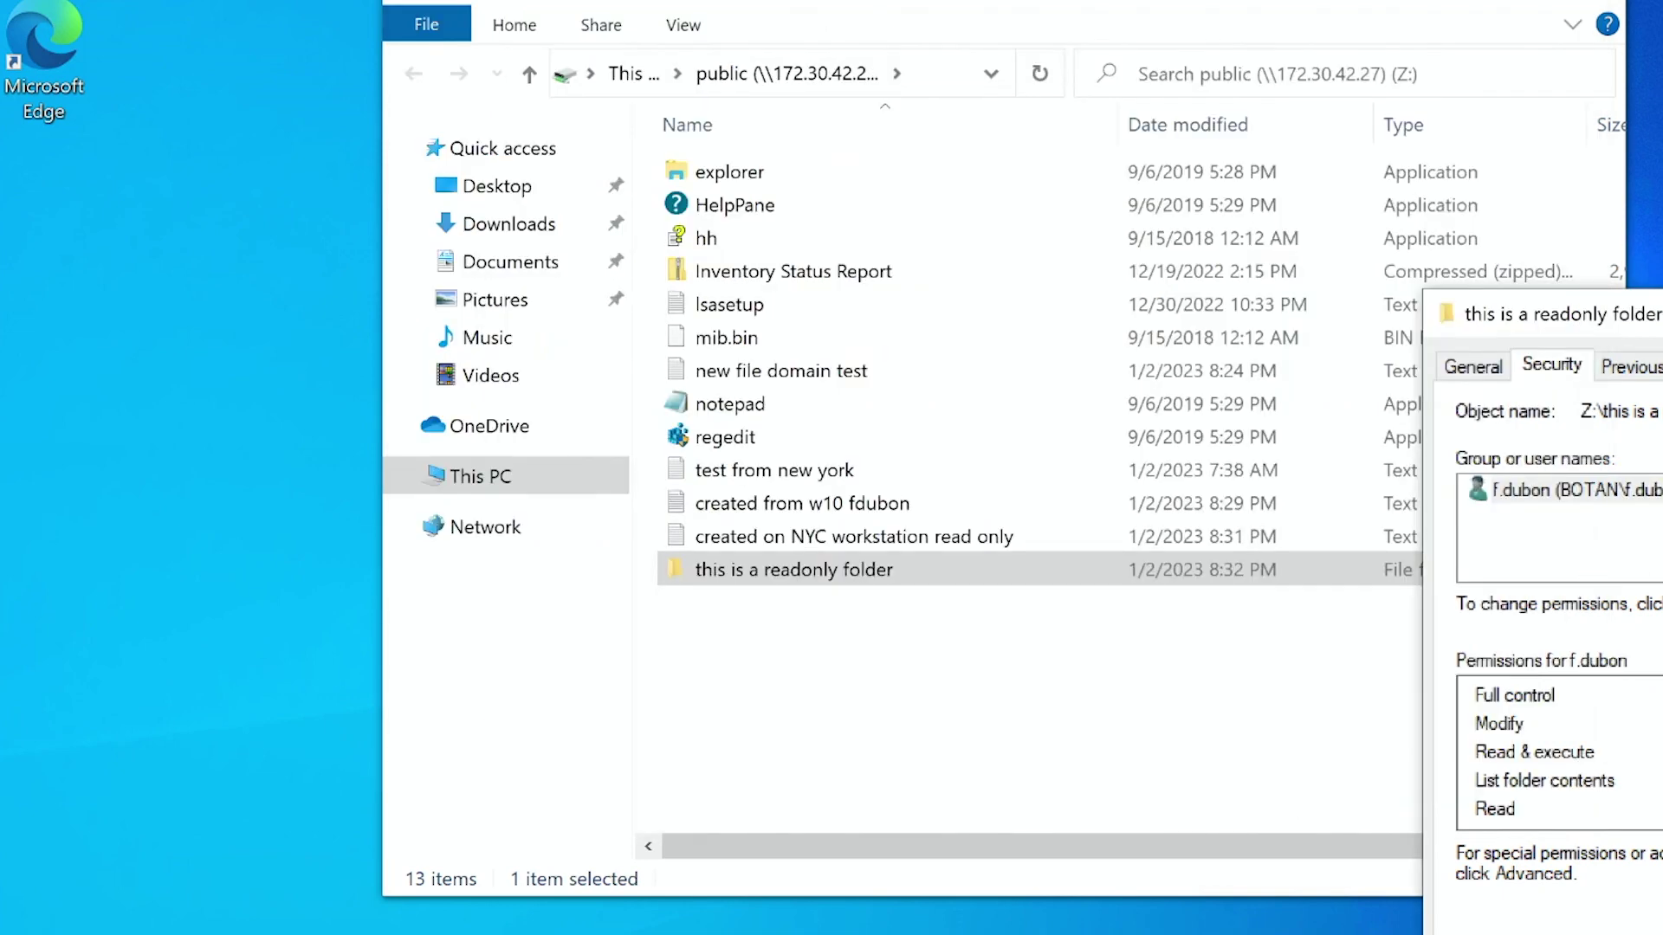
key(Return)
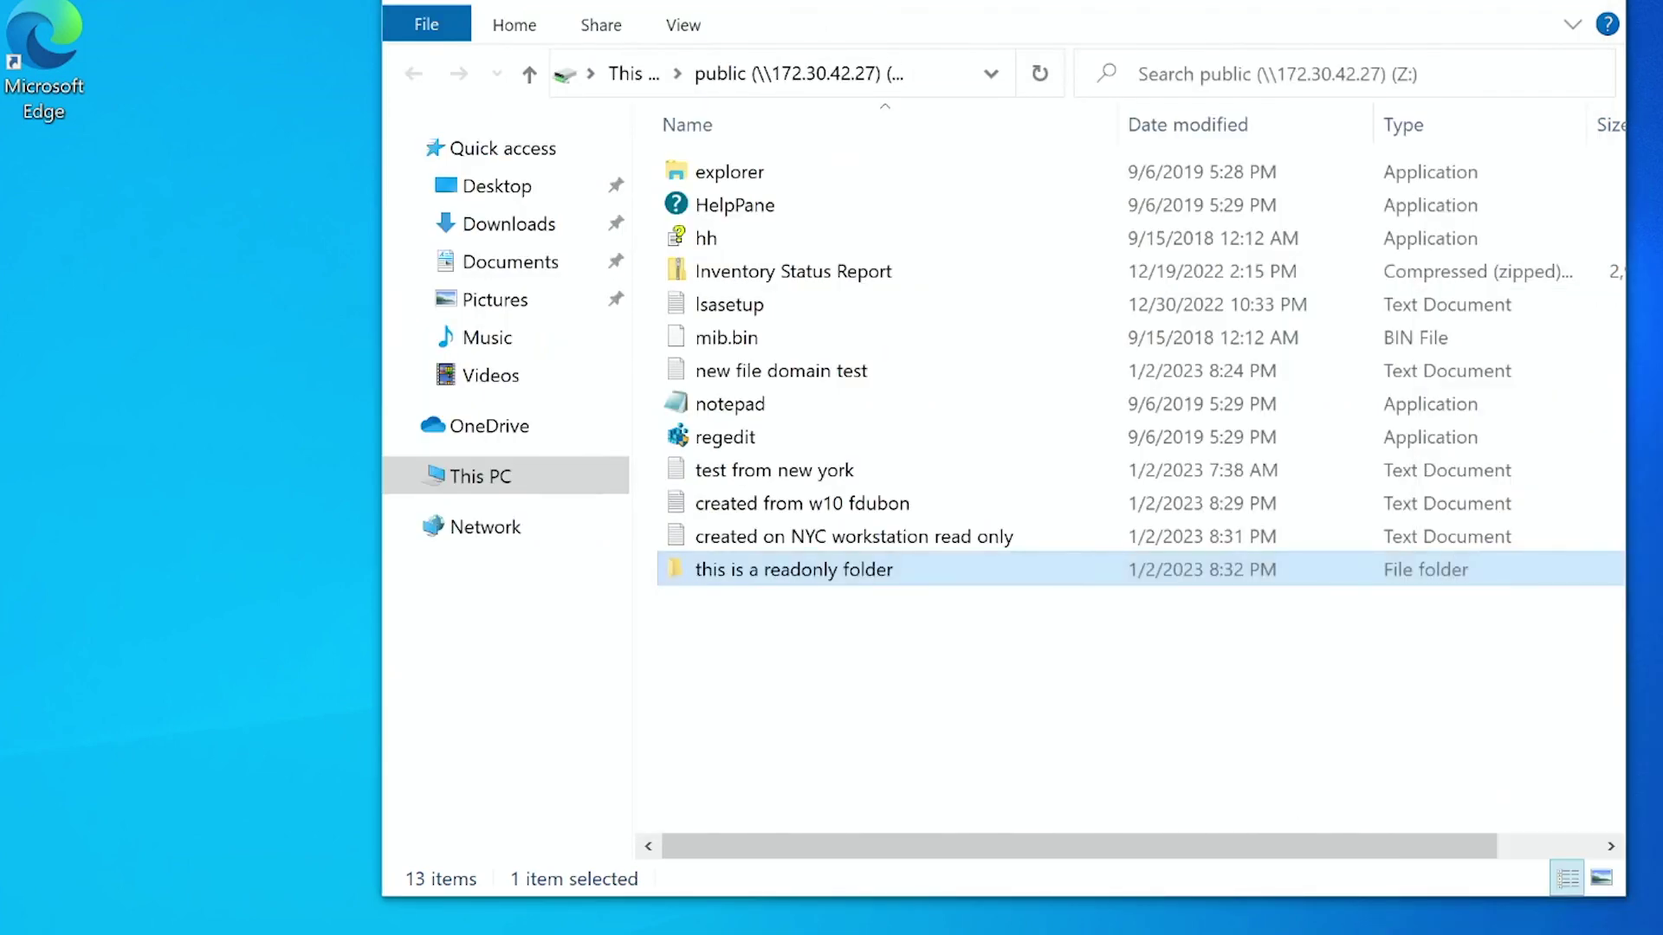
double_click(842, 575)
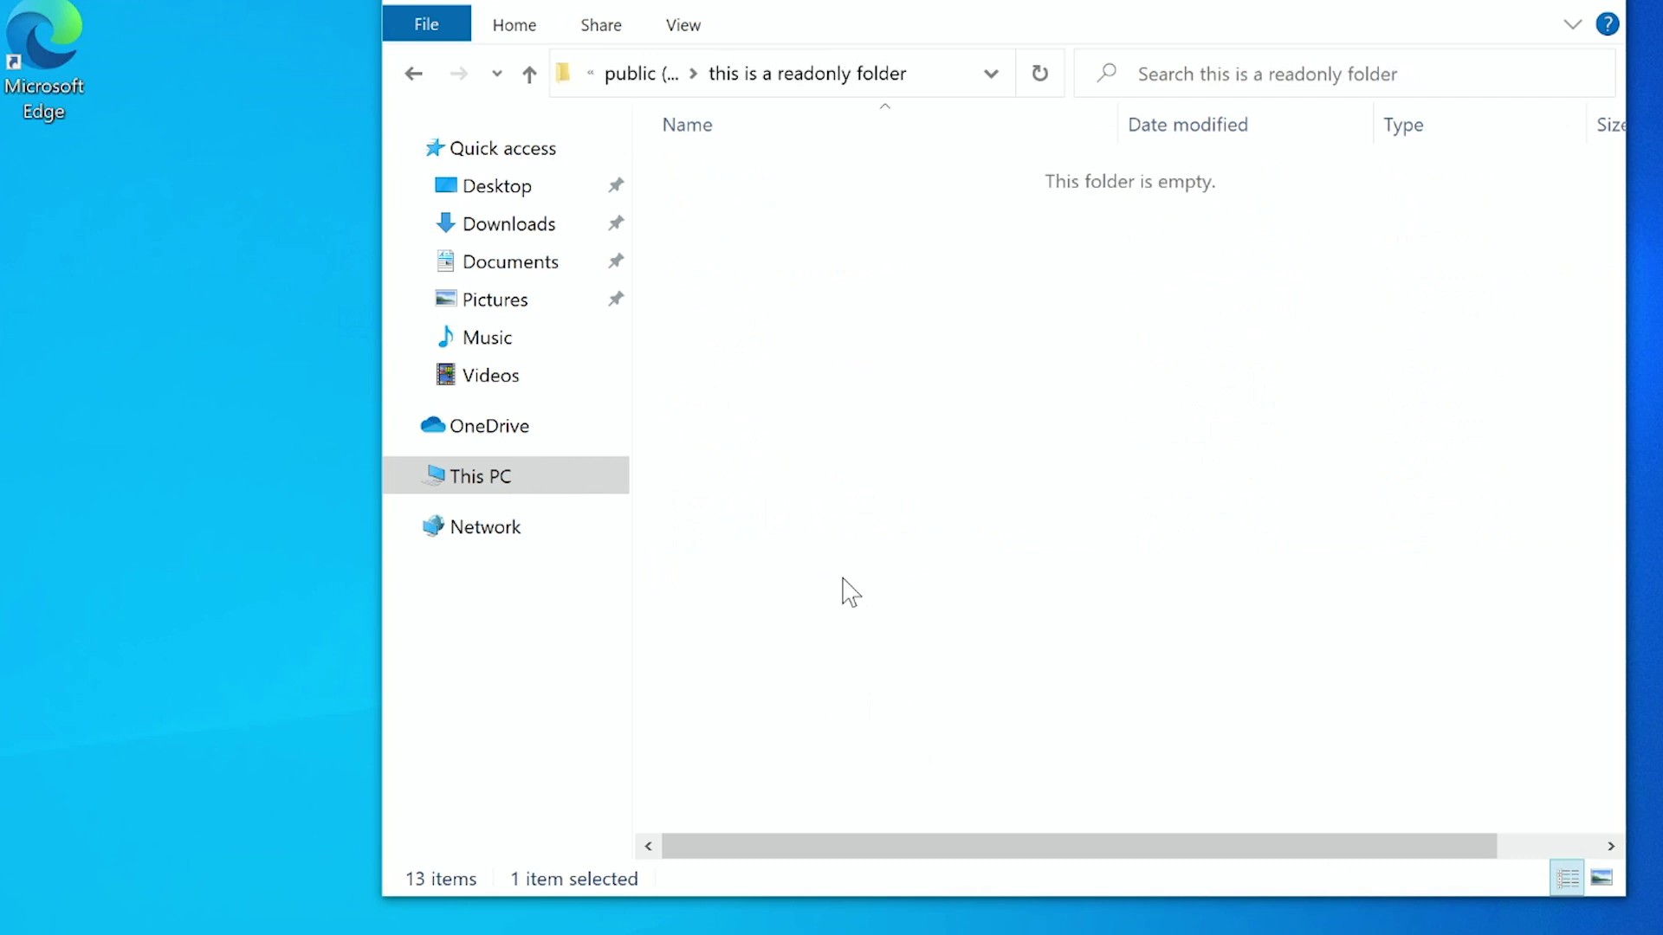
Try creating a new text document in the readonly folder and dismiss the access-denied warning.
right_click(840, 400)
mouse_move(969, 741)
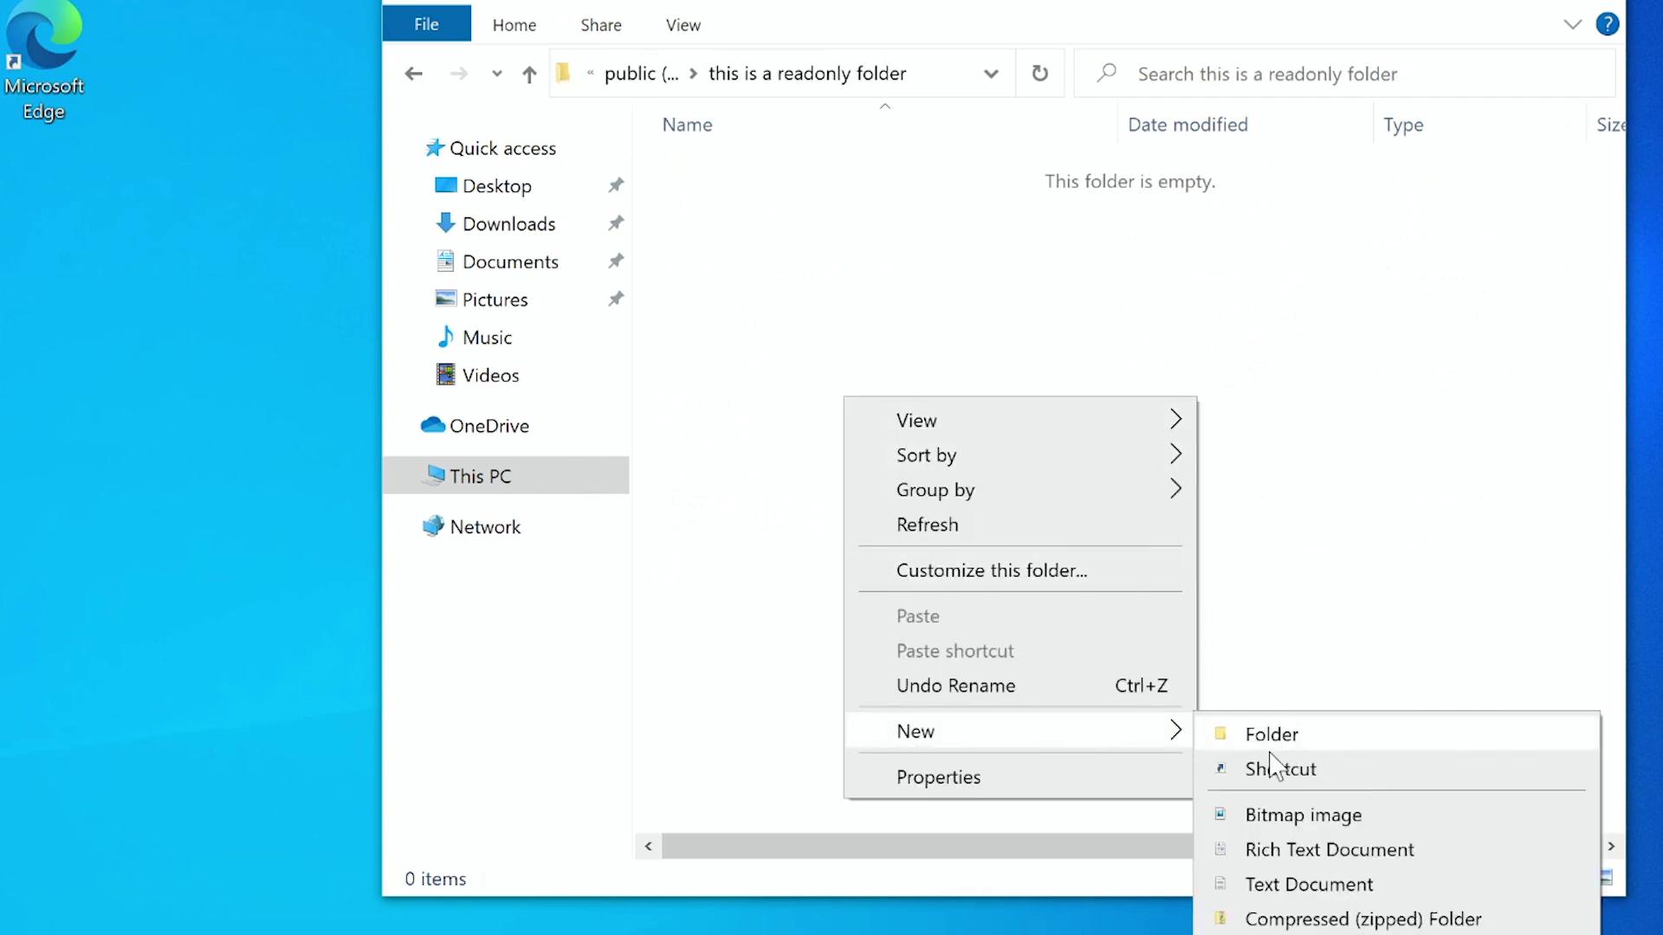
click(1295, 884)
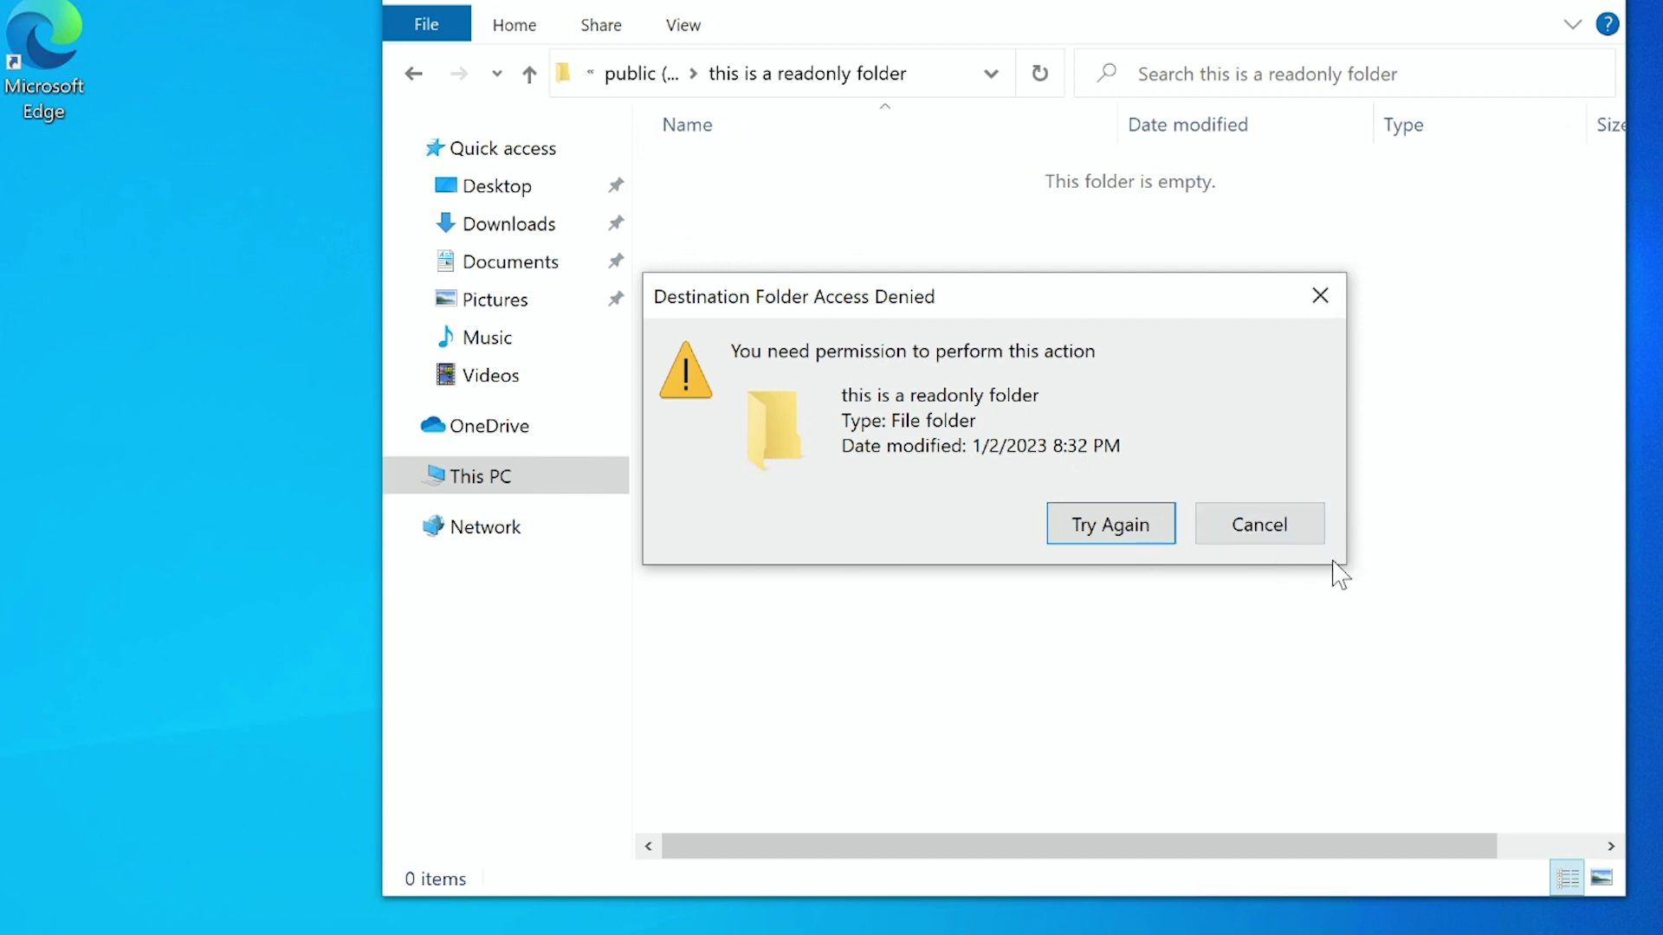
click(1288, 535)
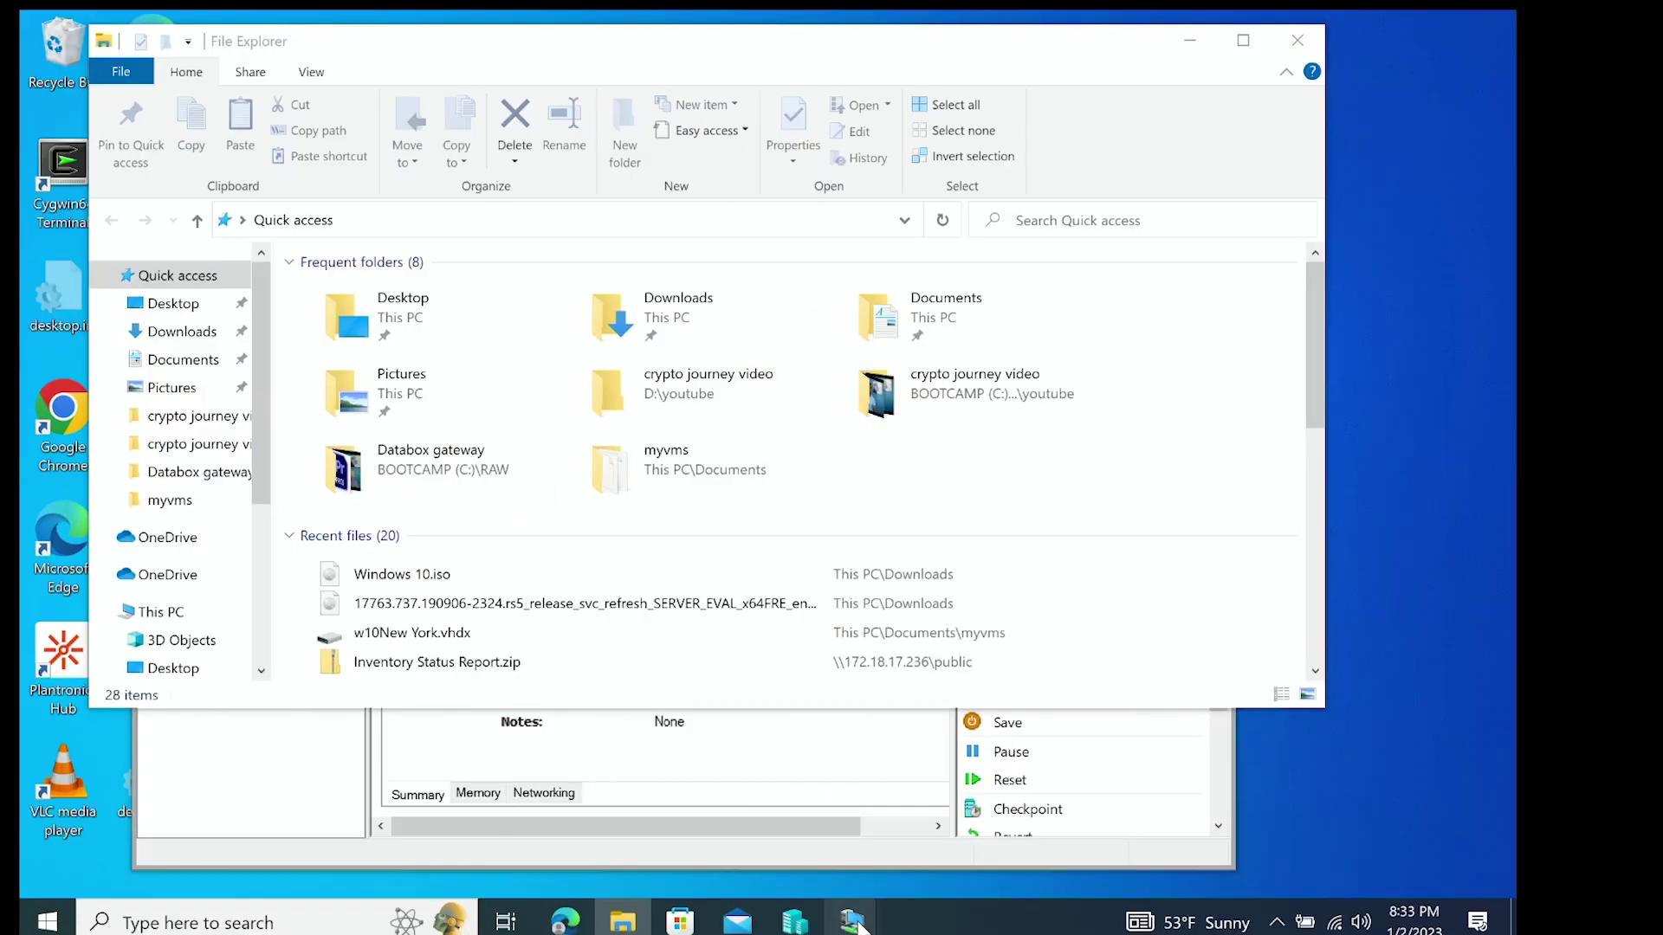
On the London Server VM, try opening the replicated readonly folder and get denied.
mouse_move(851, 921)
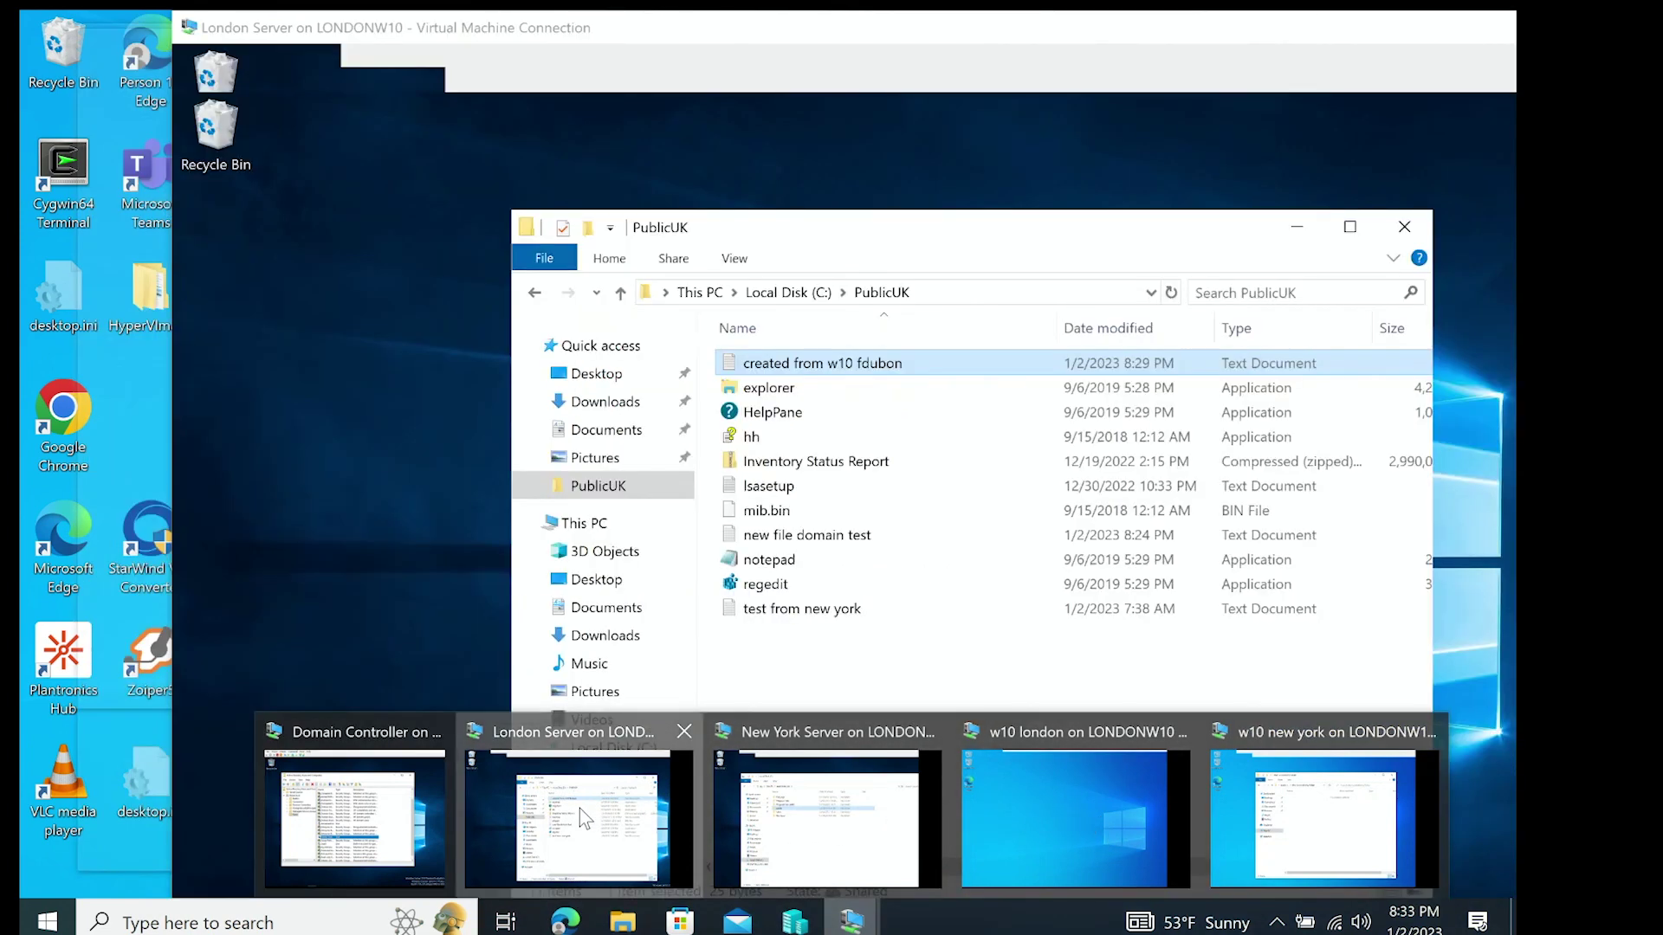
click(579, 808)
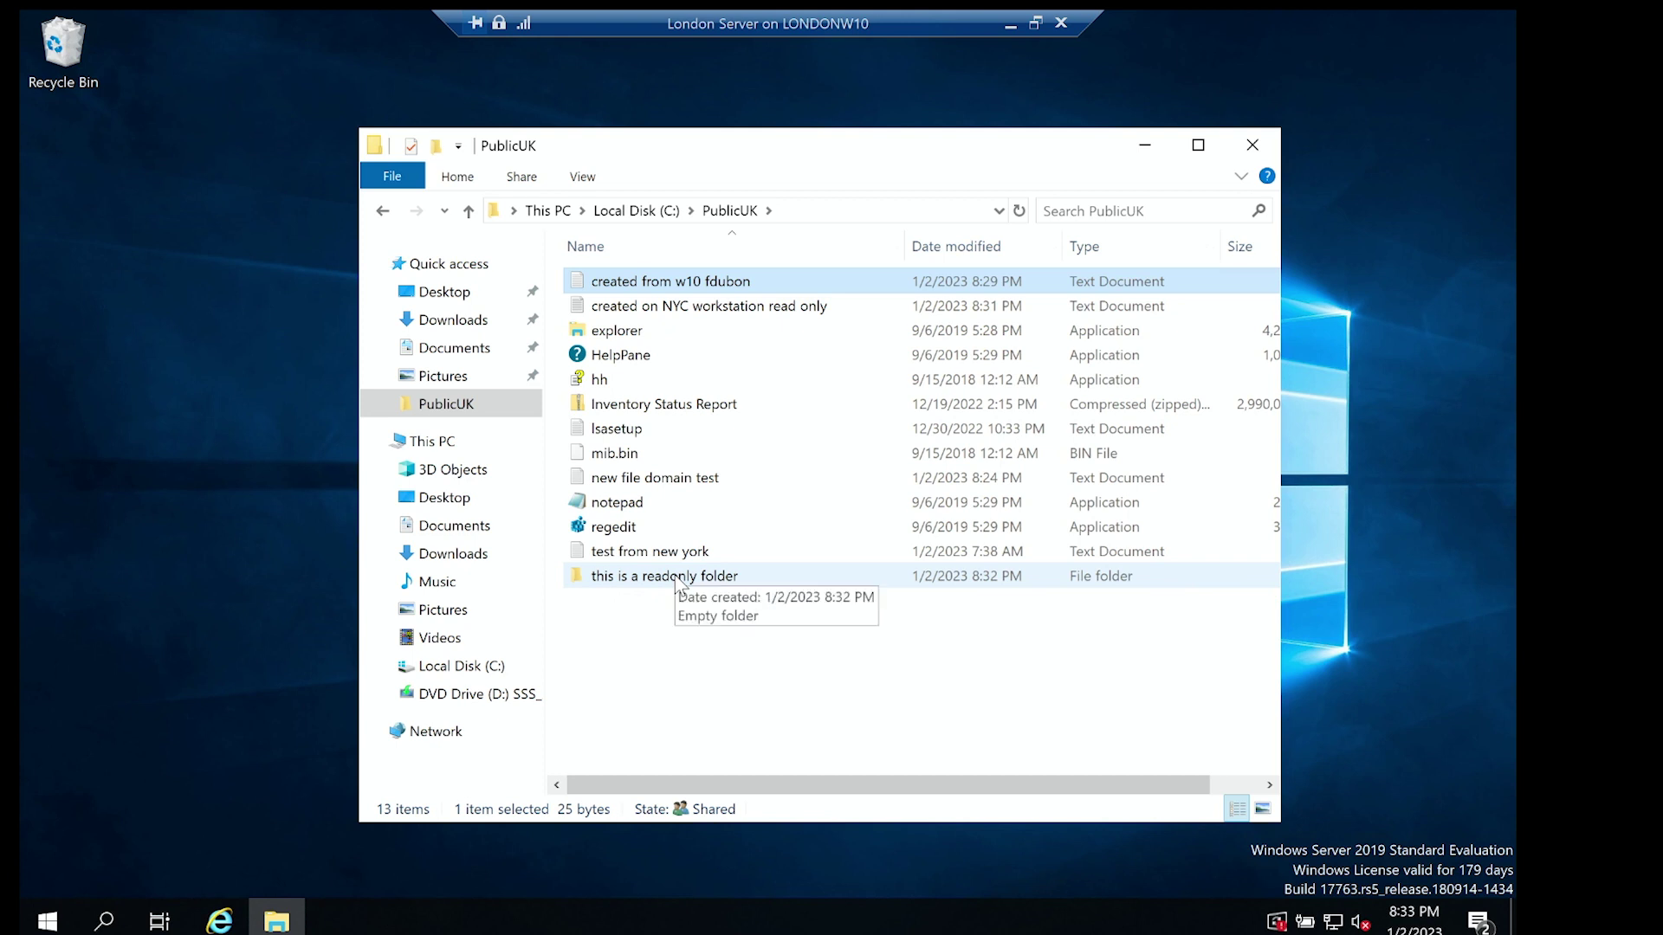
double_click(675, 577)
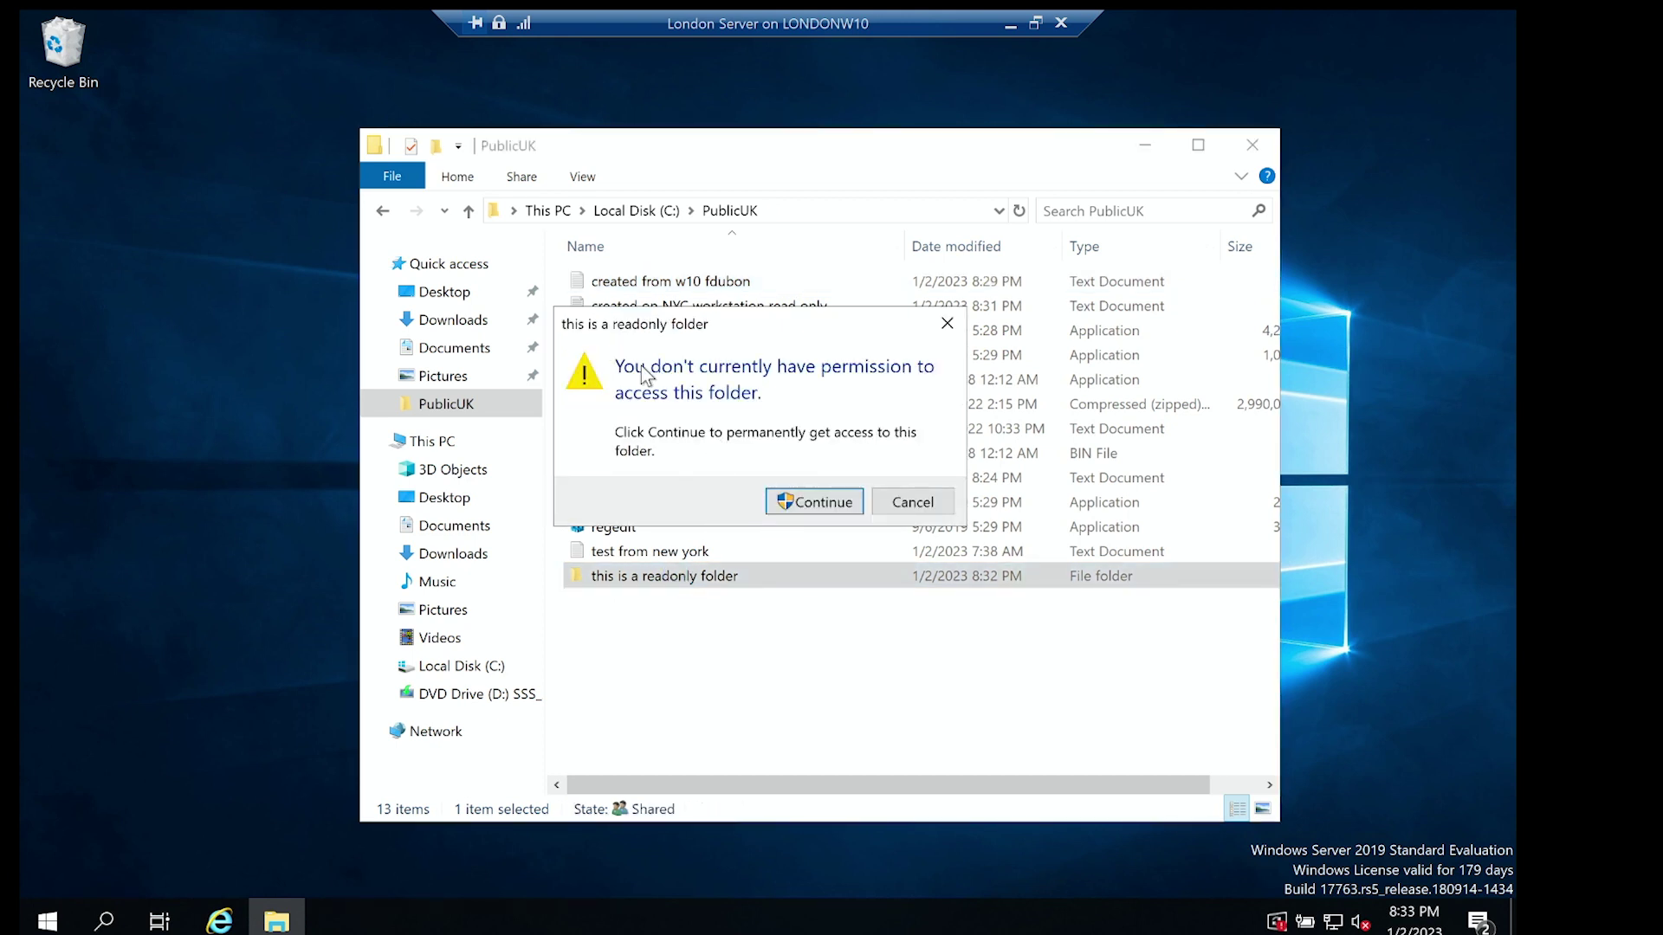
click(817, 510)
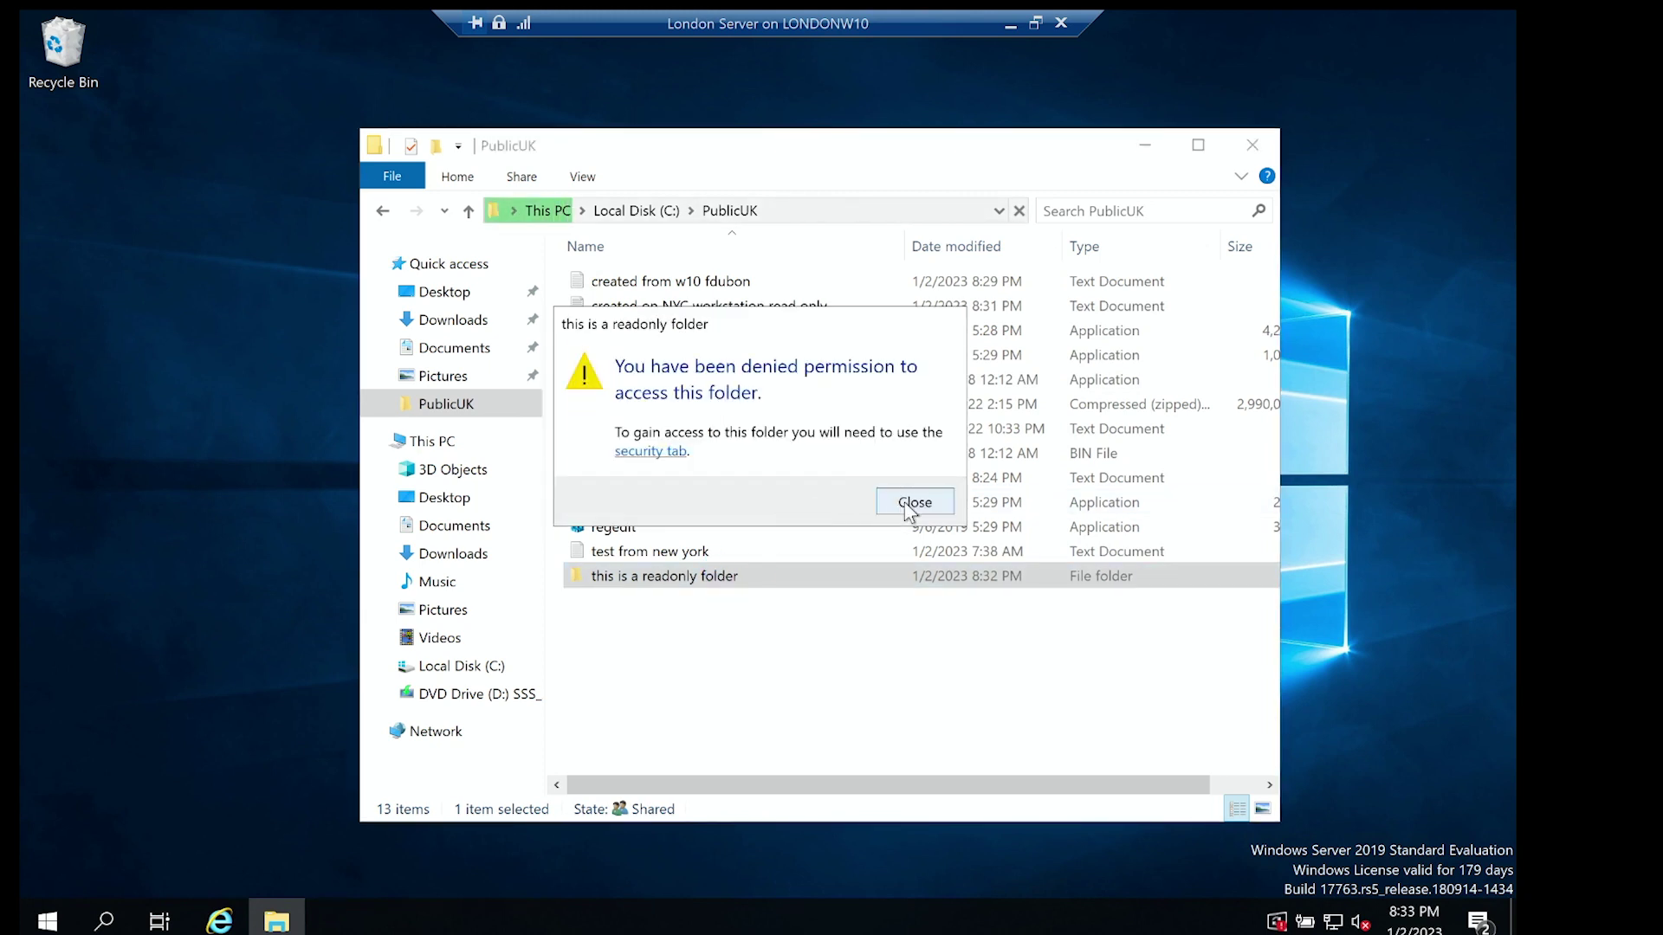
click(910, 506)
Inspect the folder's Security and Advanced permission settings without changing them.
right_click(655, 578)
click(719, 565)
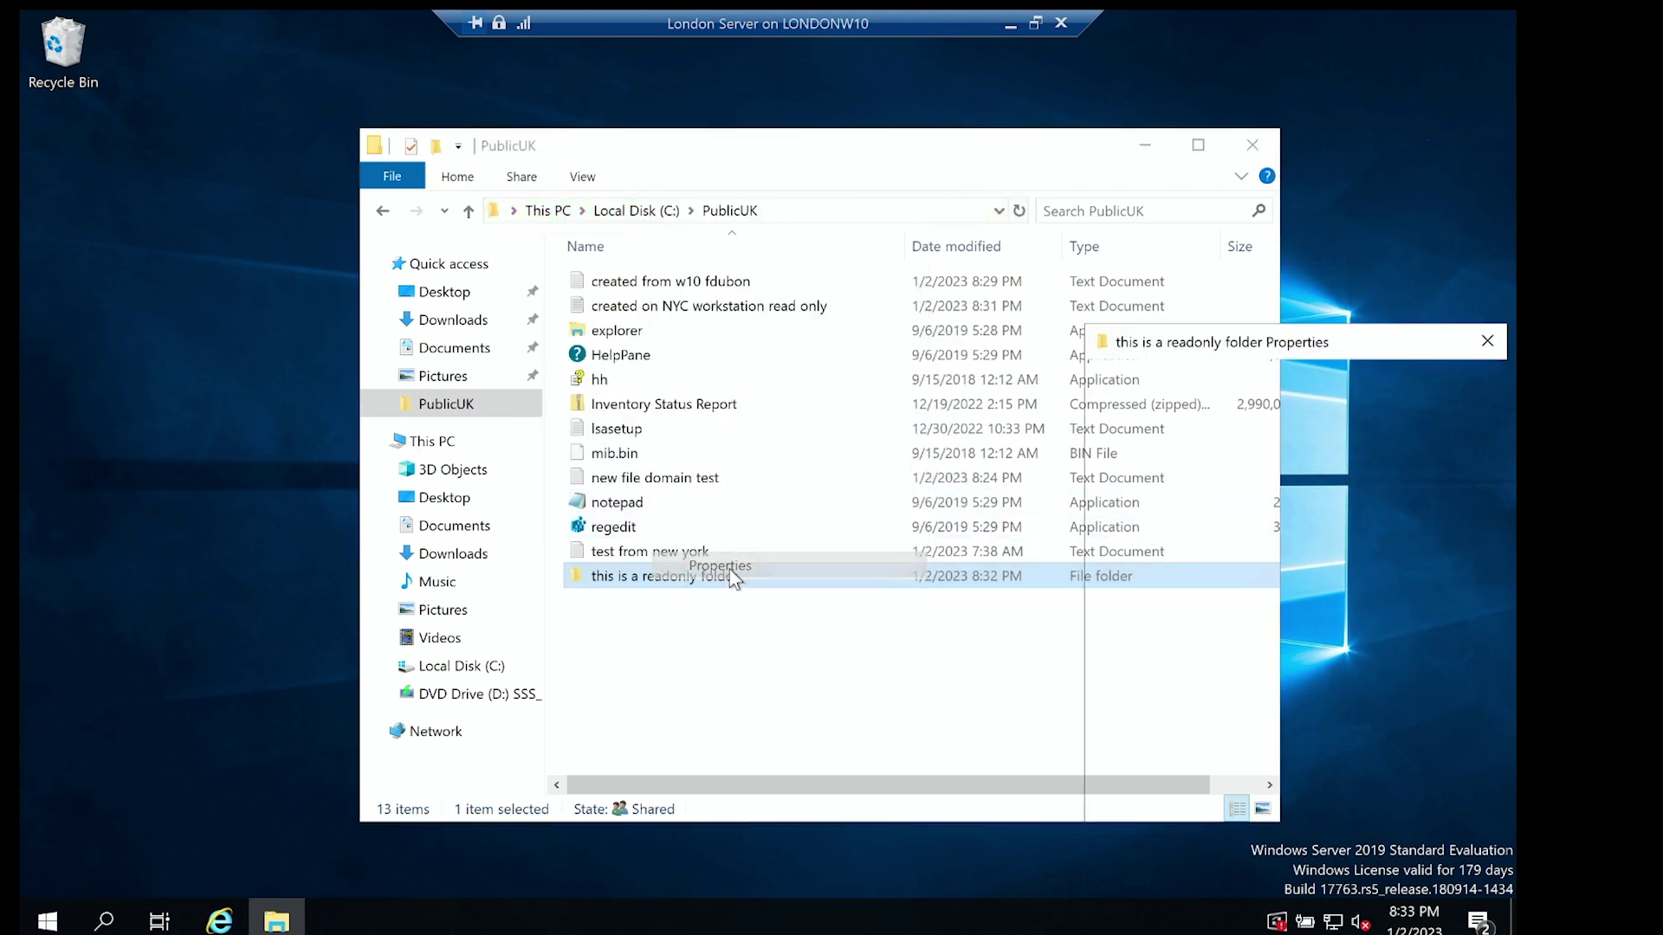
click(1234, 383)
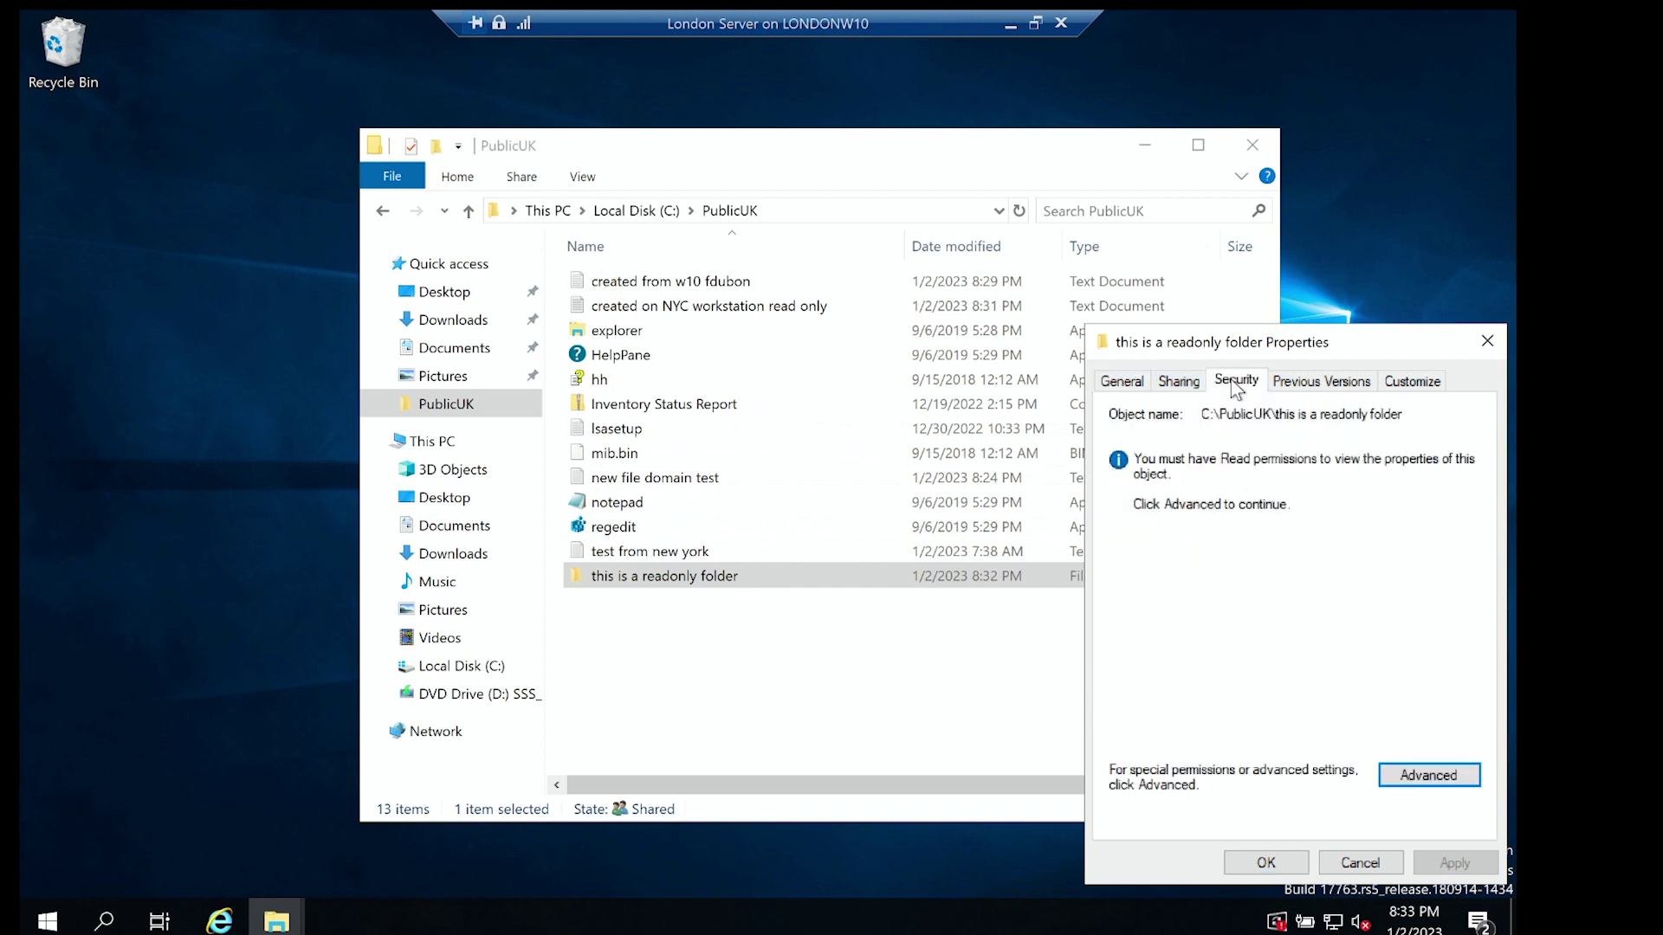
drag(1258, 342, 1071, 331)
click(1223, 760)
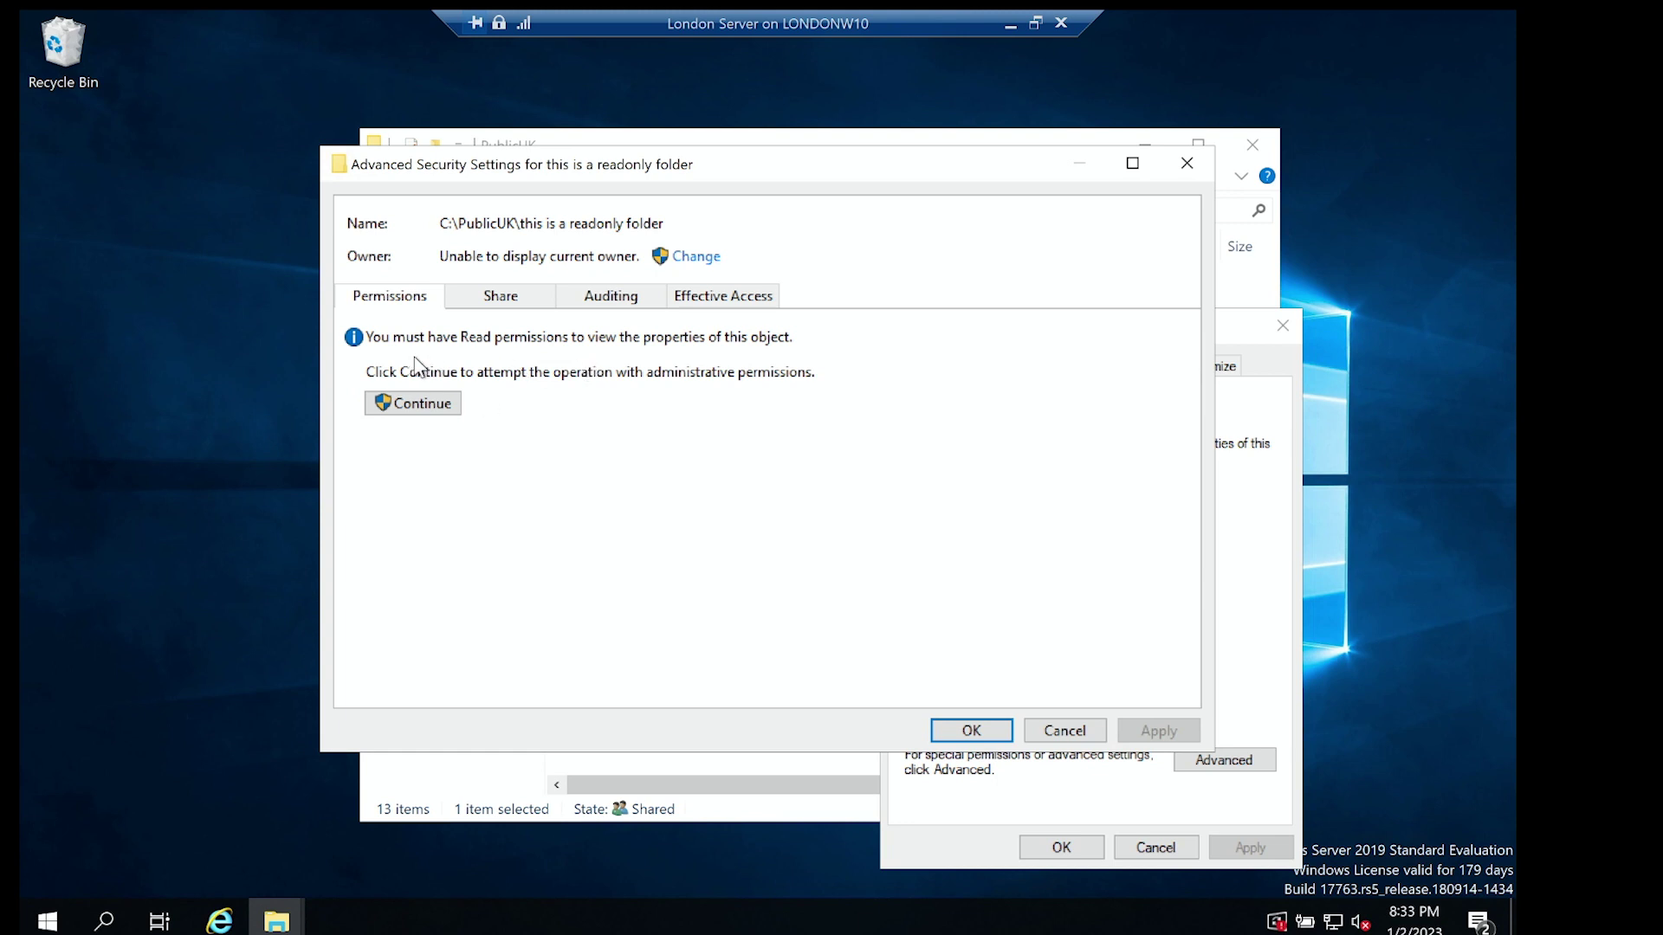
click(1074, 730)
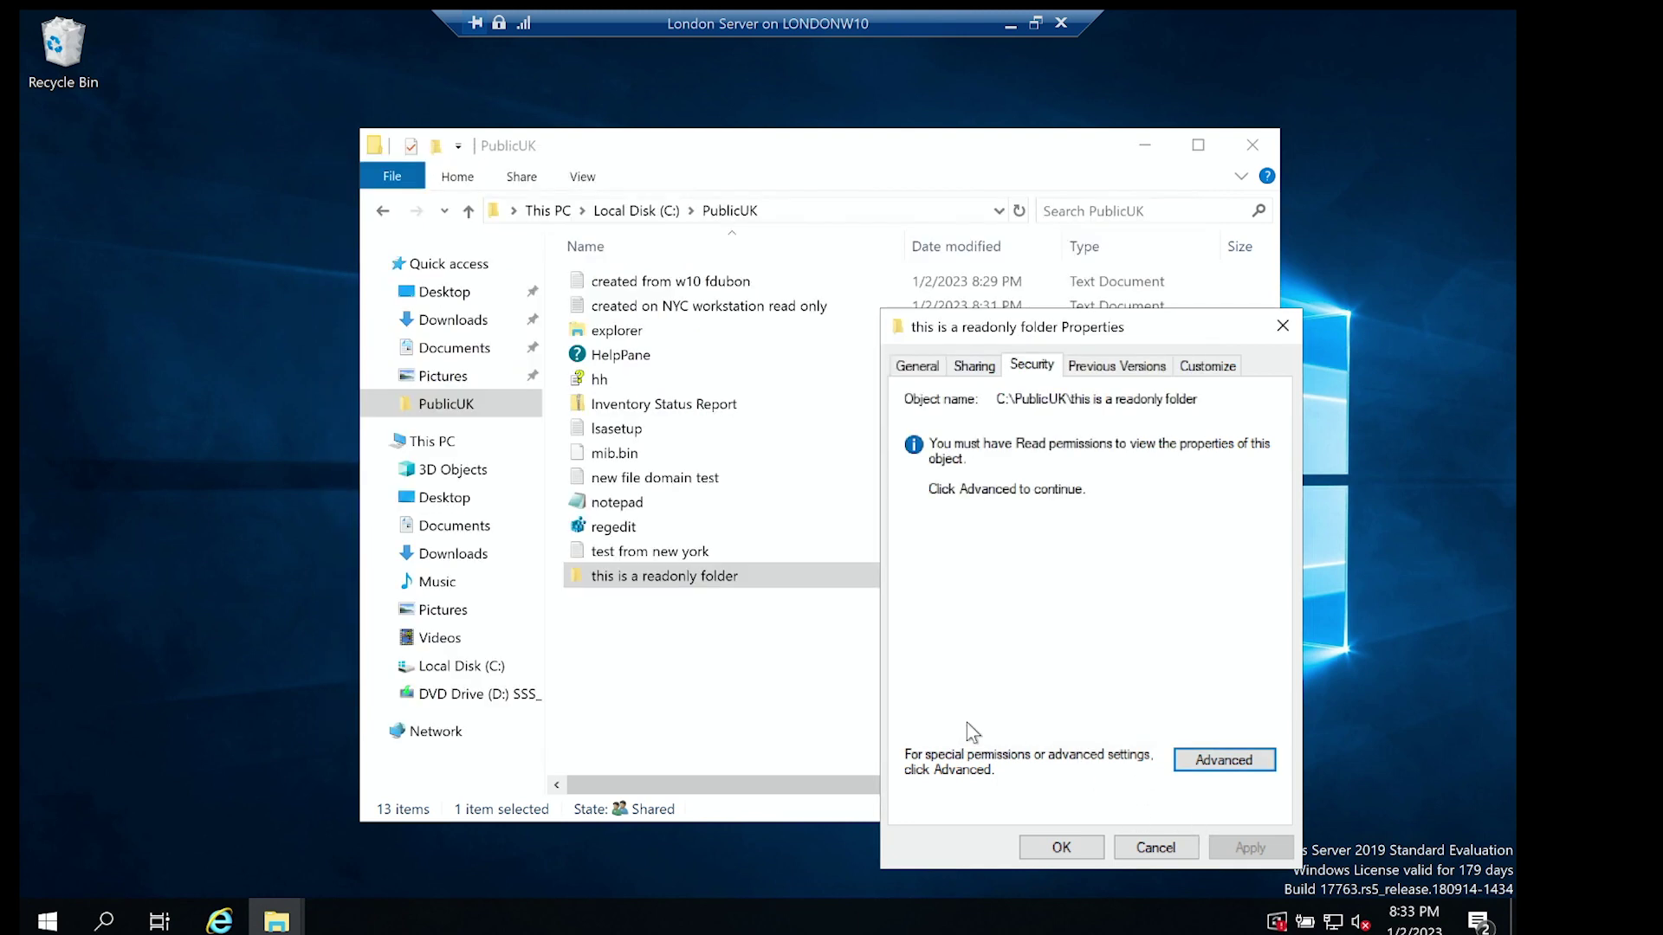
click(1155, 847)
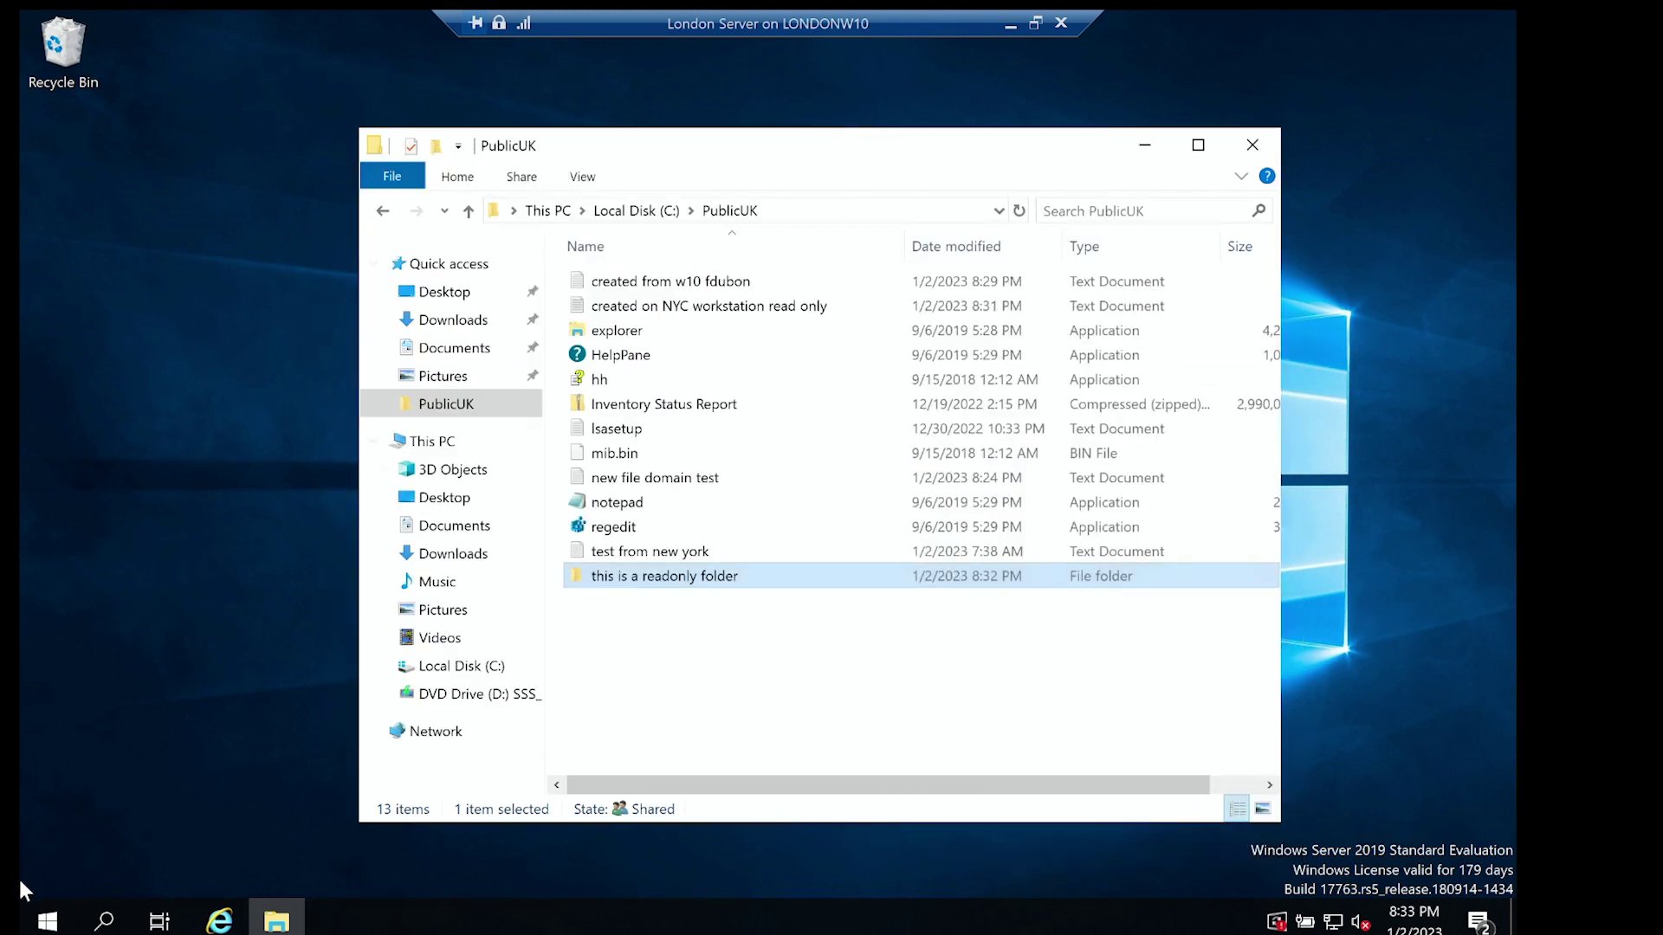
Run whoami in a command prompt to confirm the current user, then close it.
click(104, 920)
text(cmd)
key(Return)
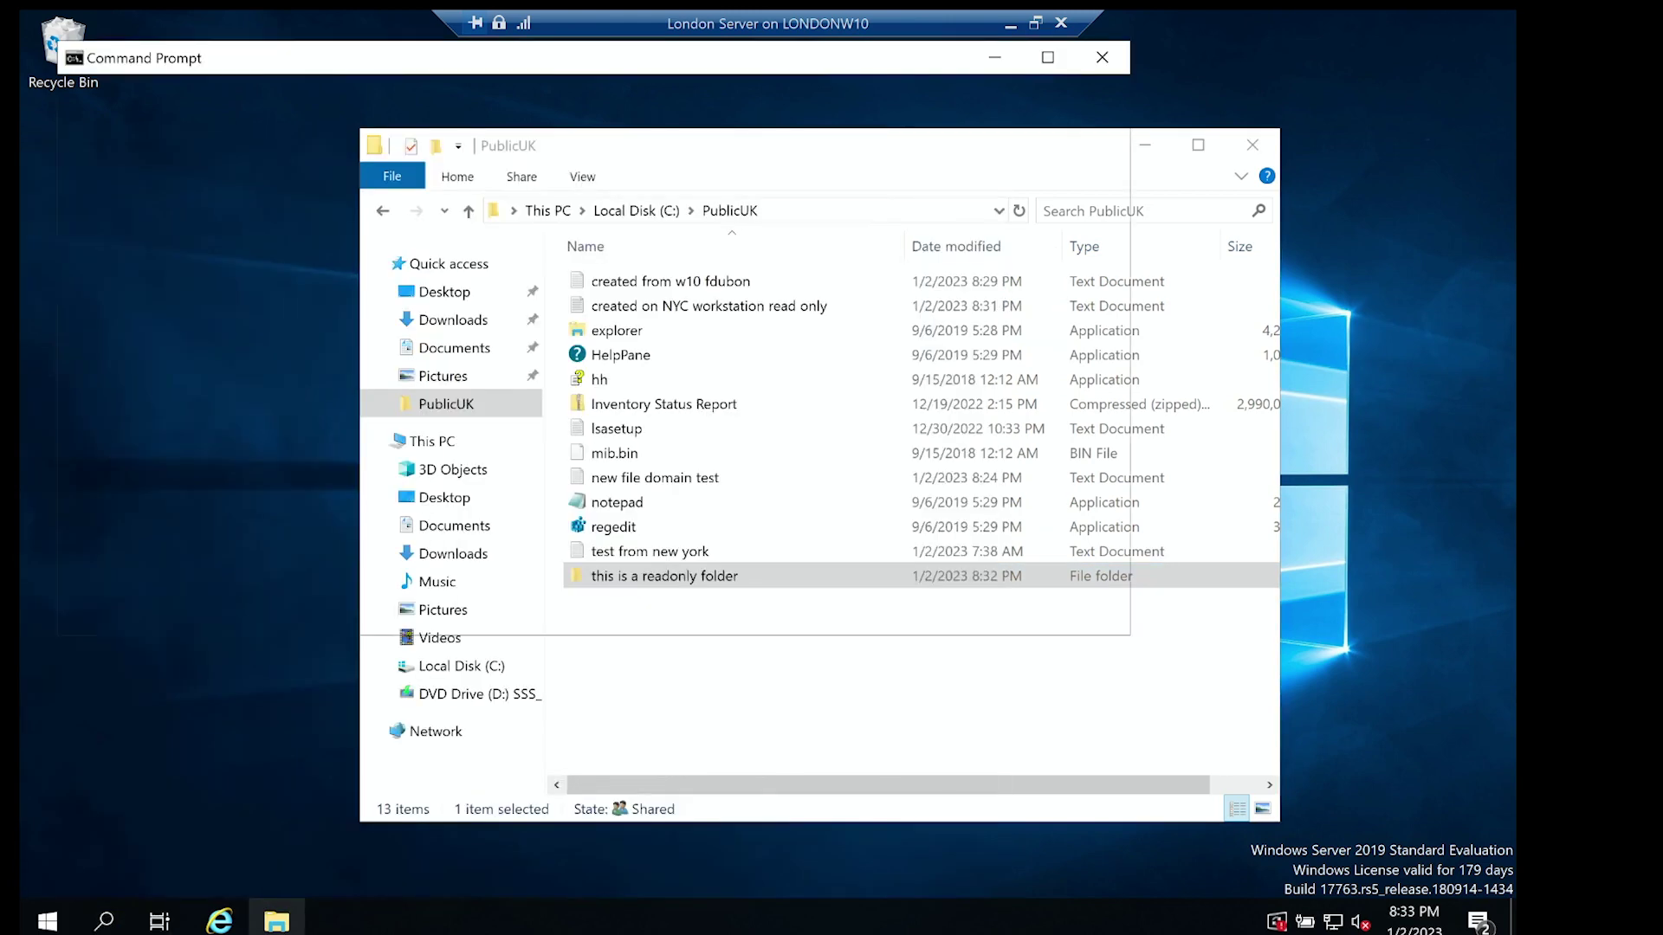
text(whoami)
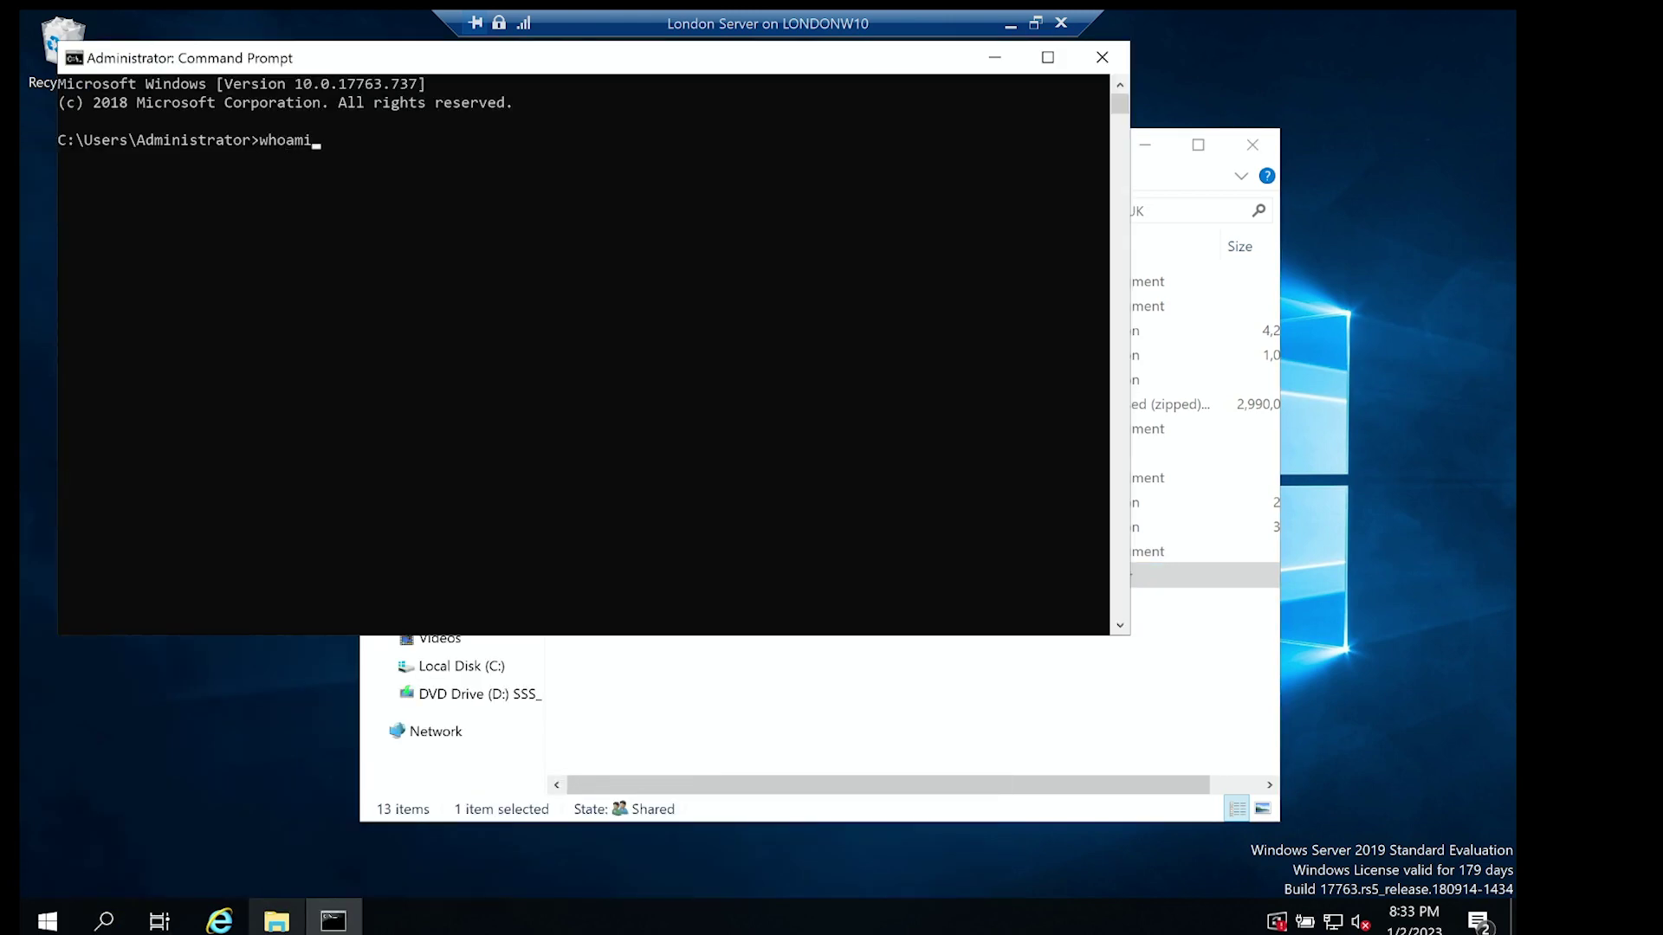
key(Return)
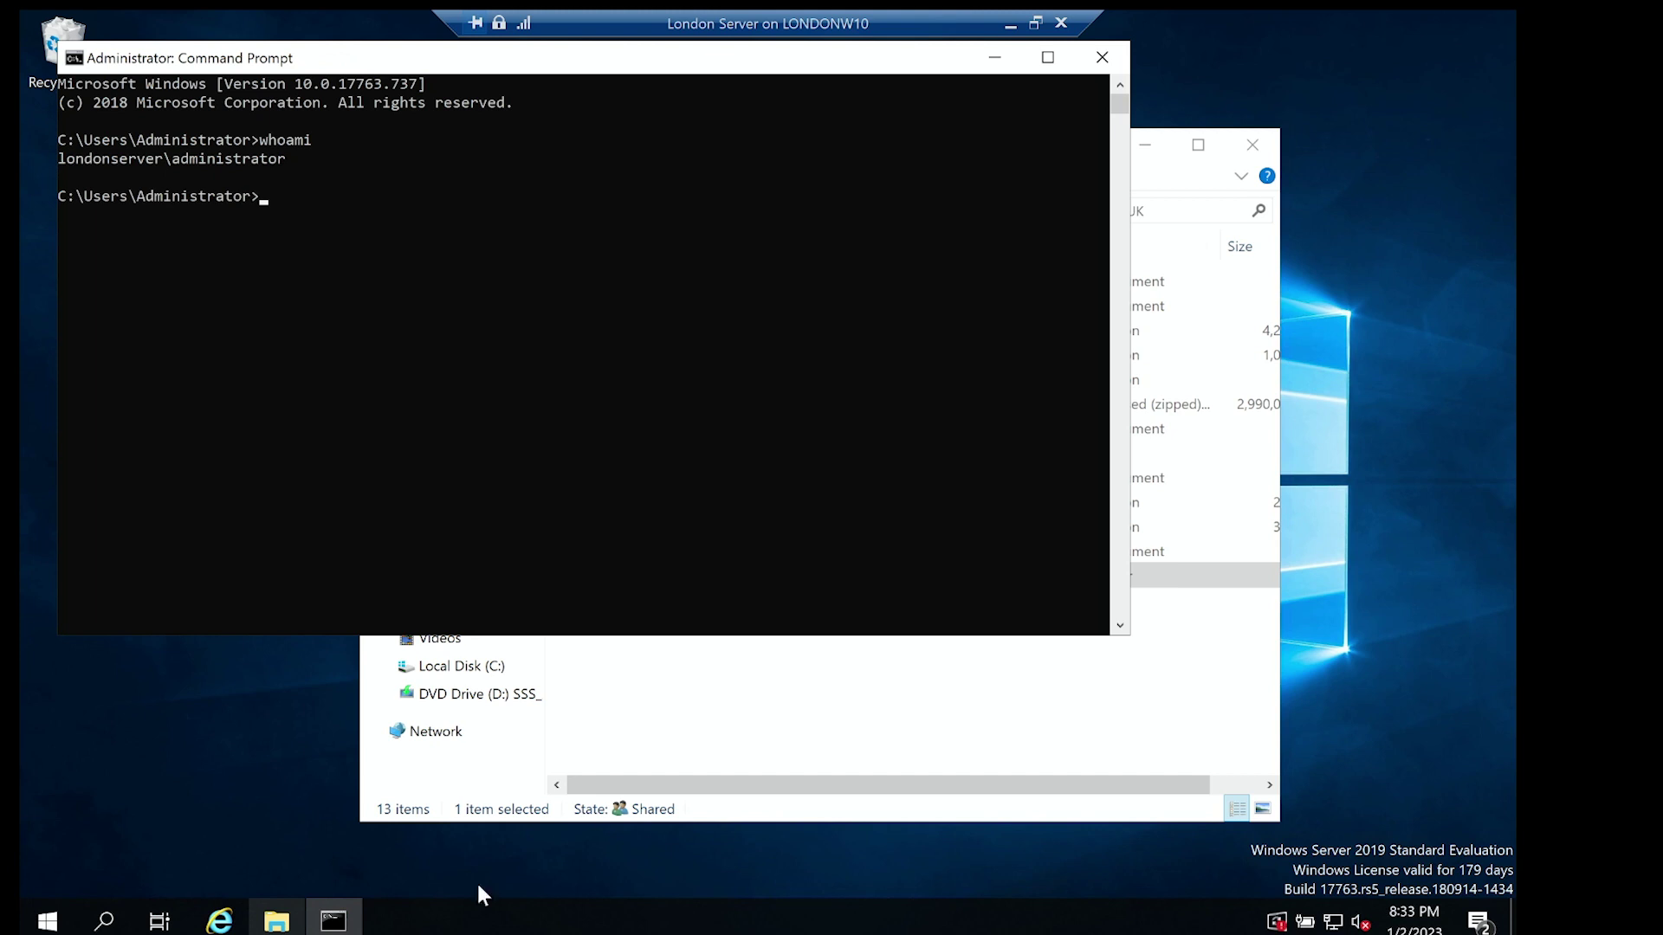
click(1102, 58)
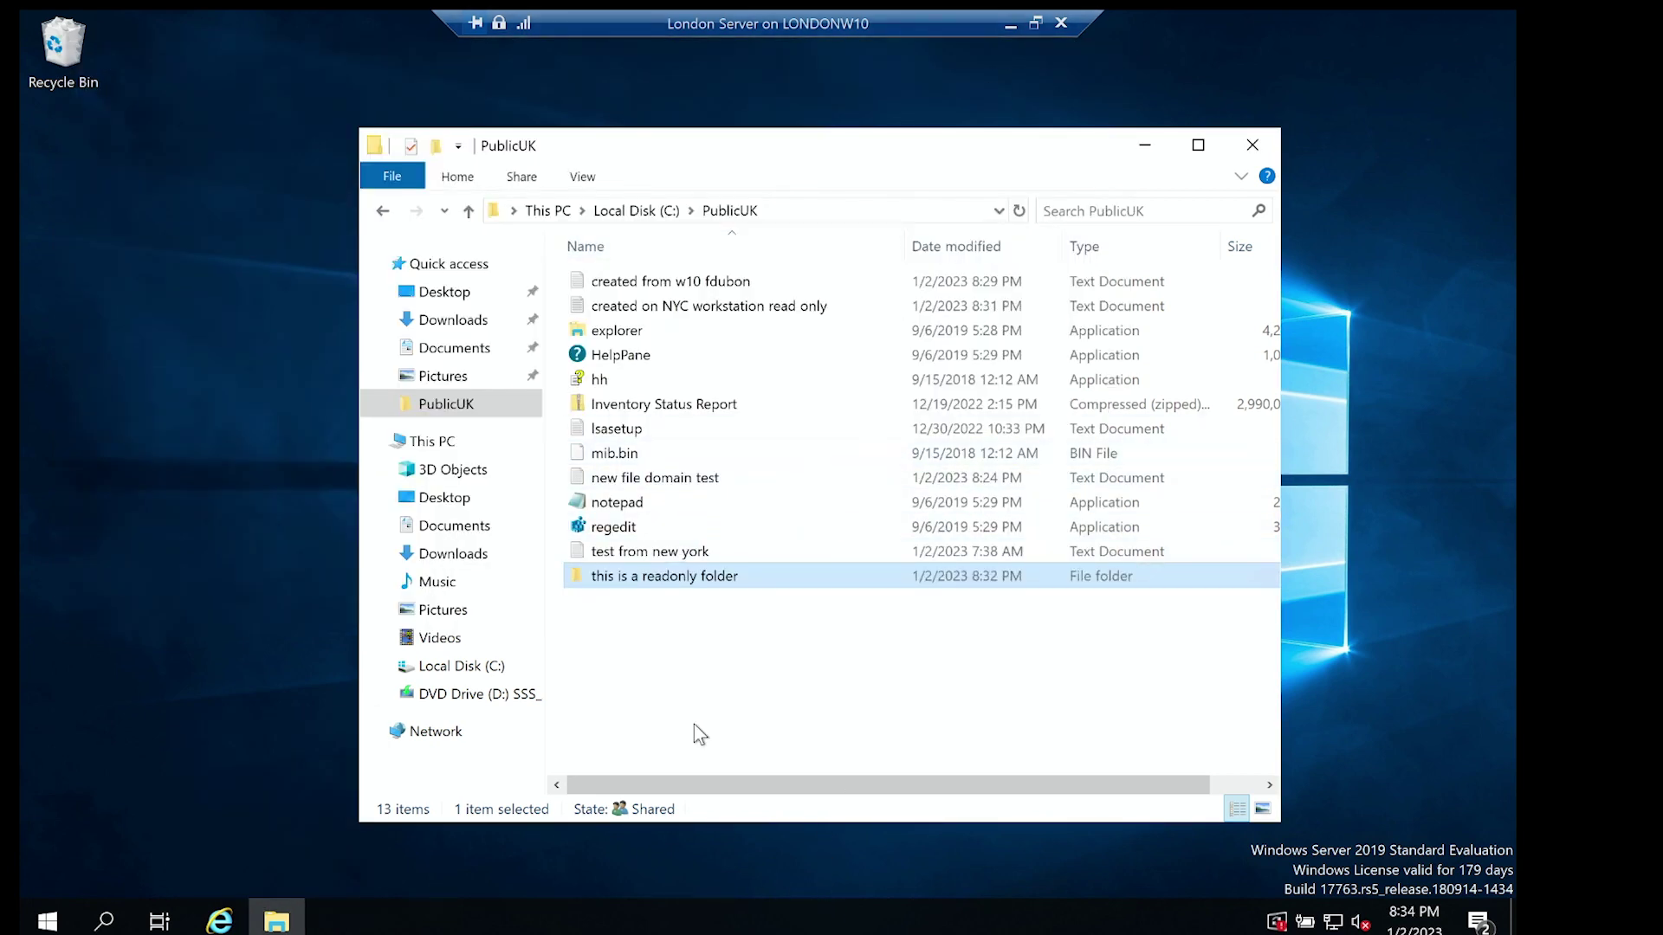
Switch to the w10 london VM and open \\172.30.32.39 from Run.
click(1010, 21)
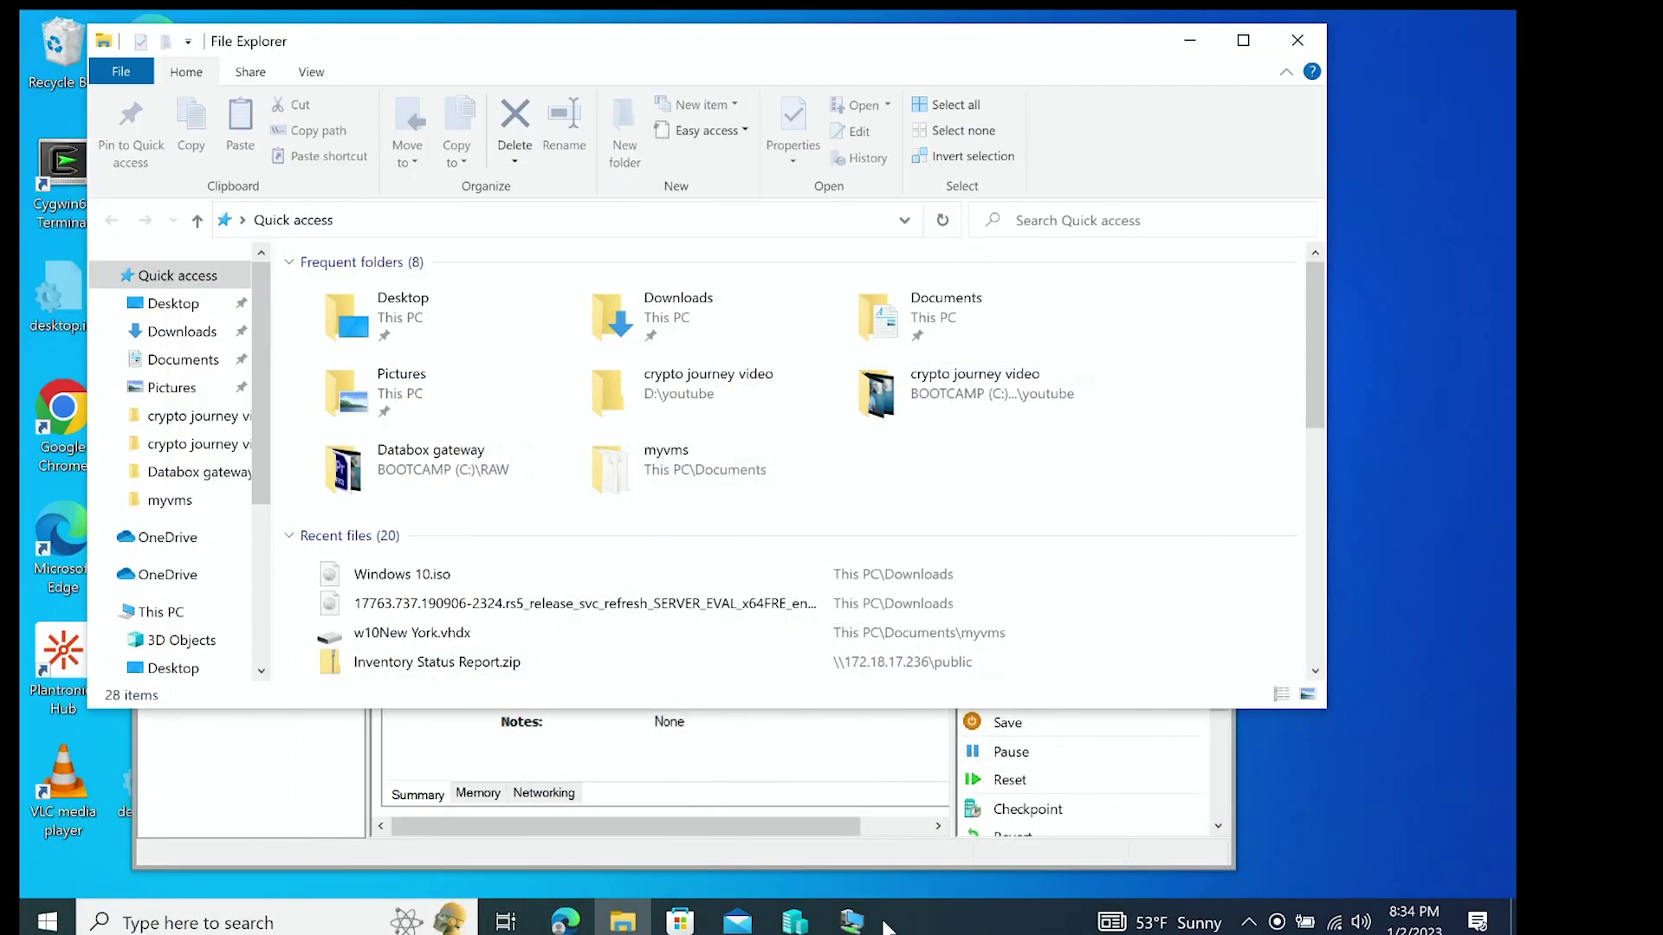
click(857, 922)
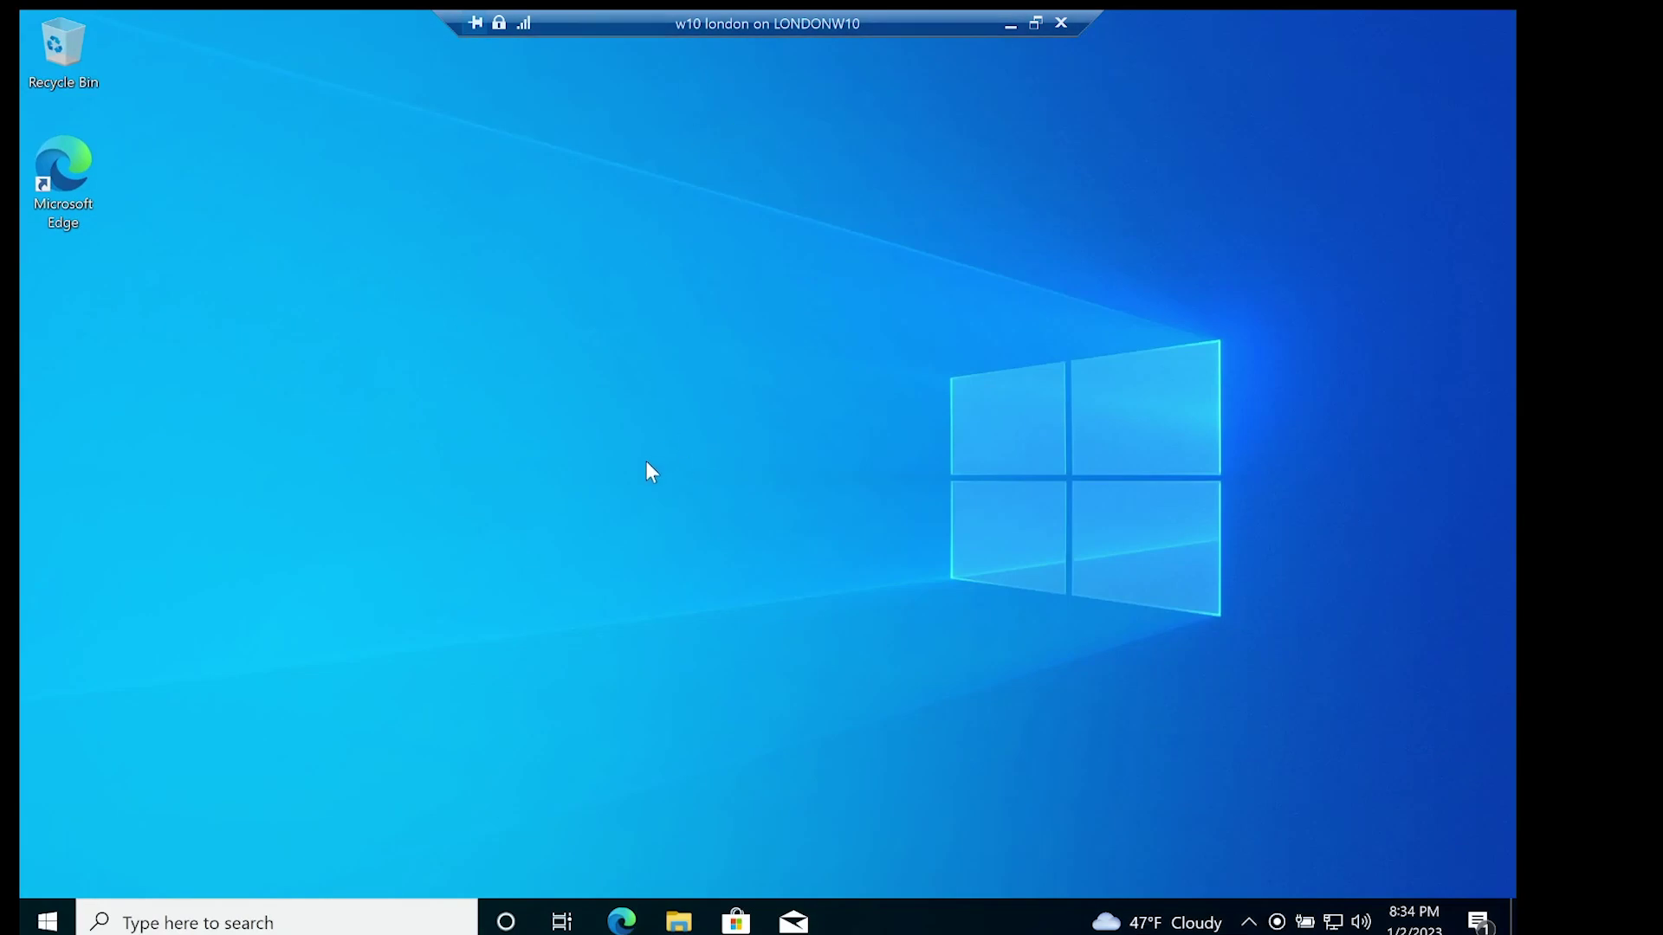
click(252, 921)
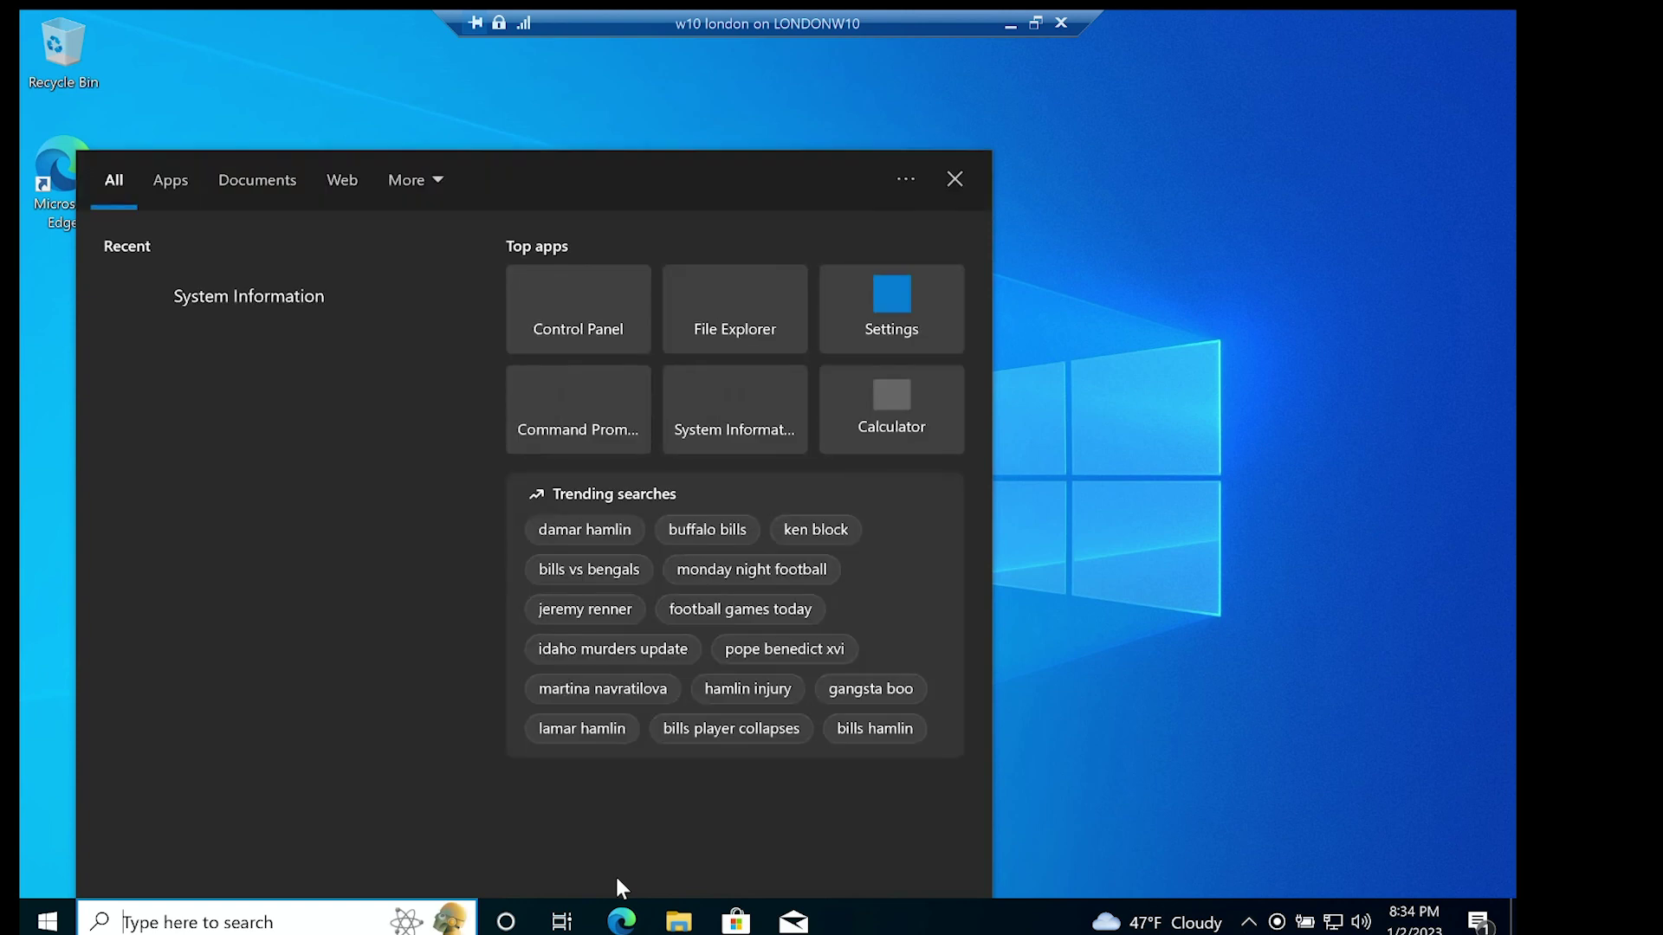
key(super+r)
text(\\)
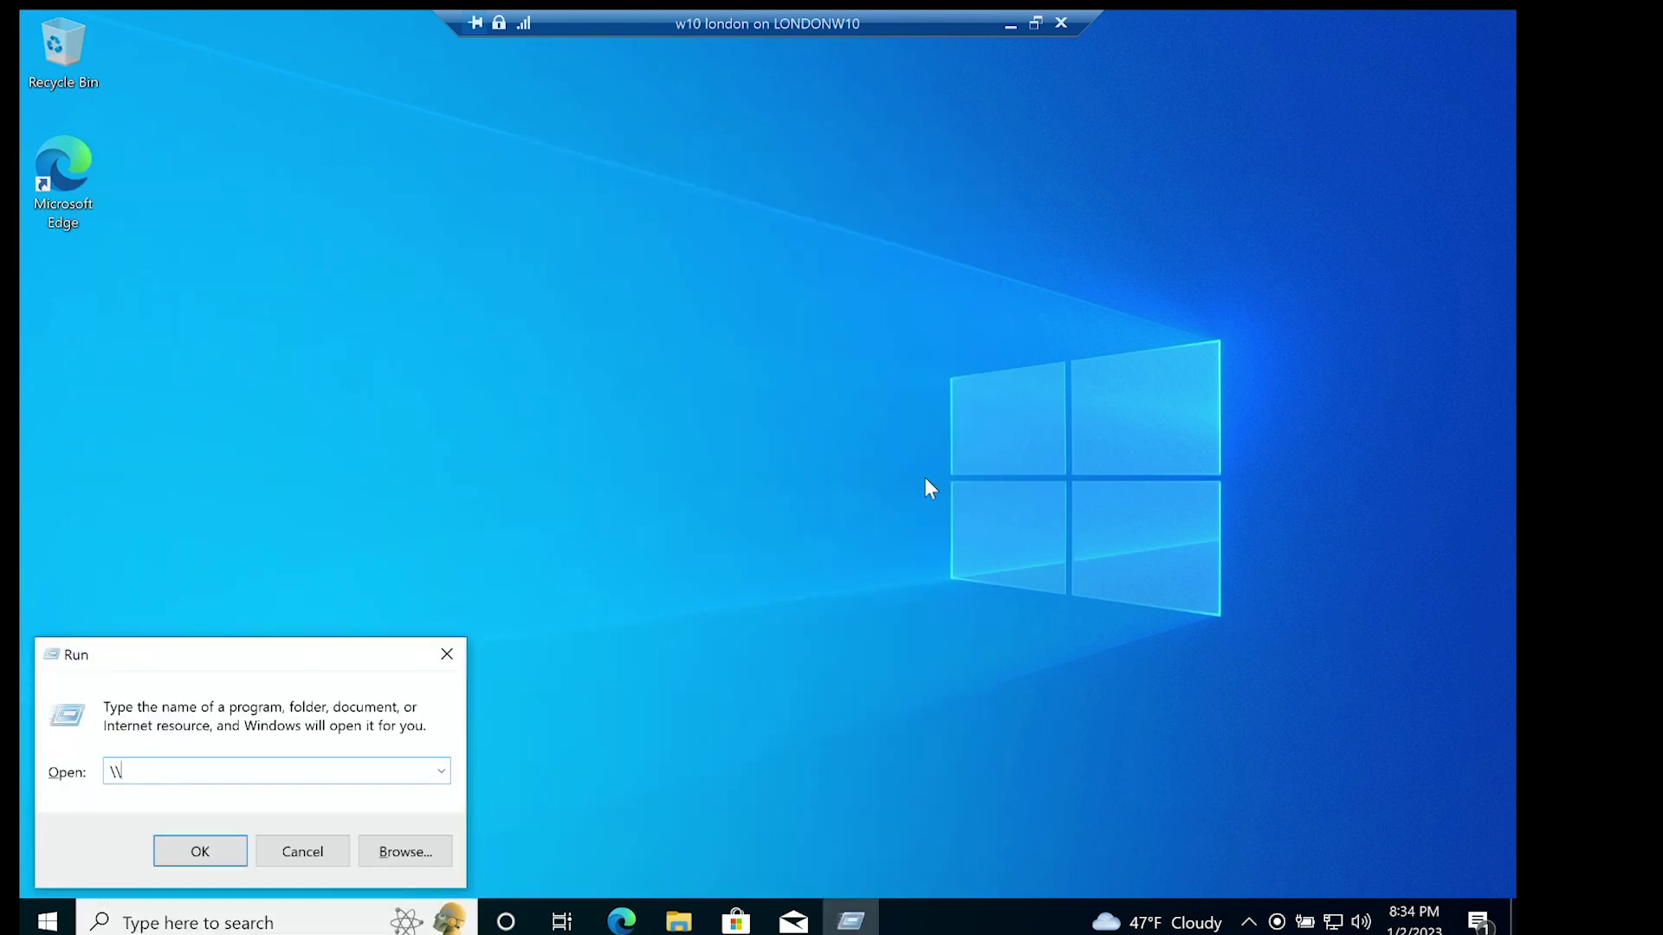
text(172.30.32.39)
key(Return)
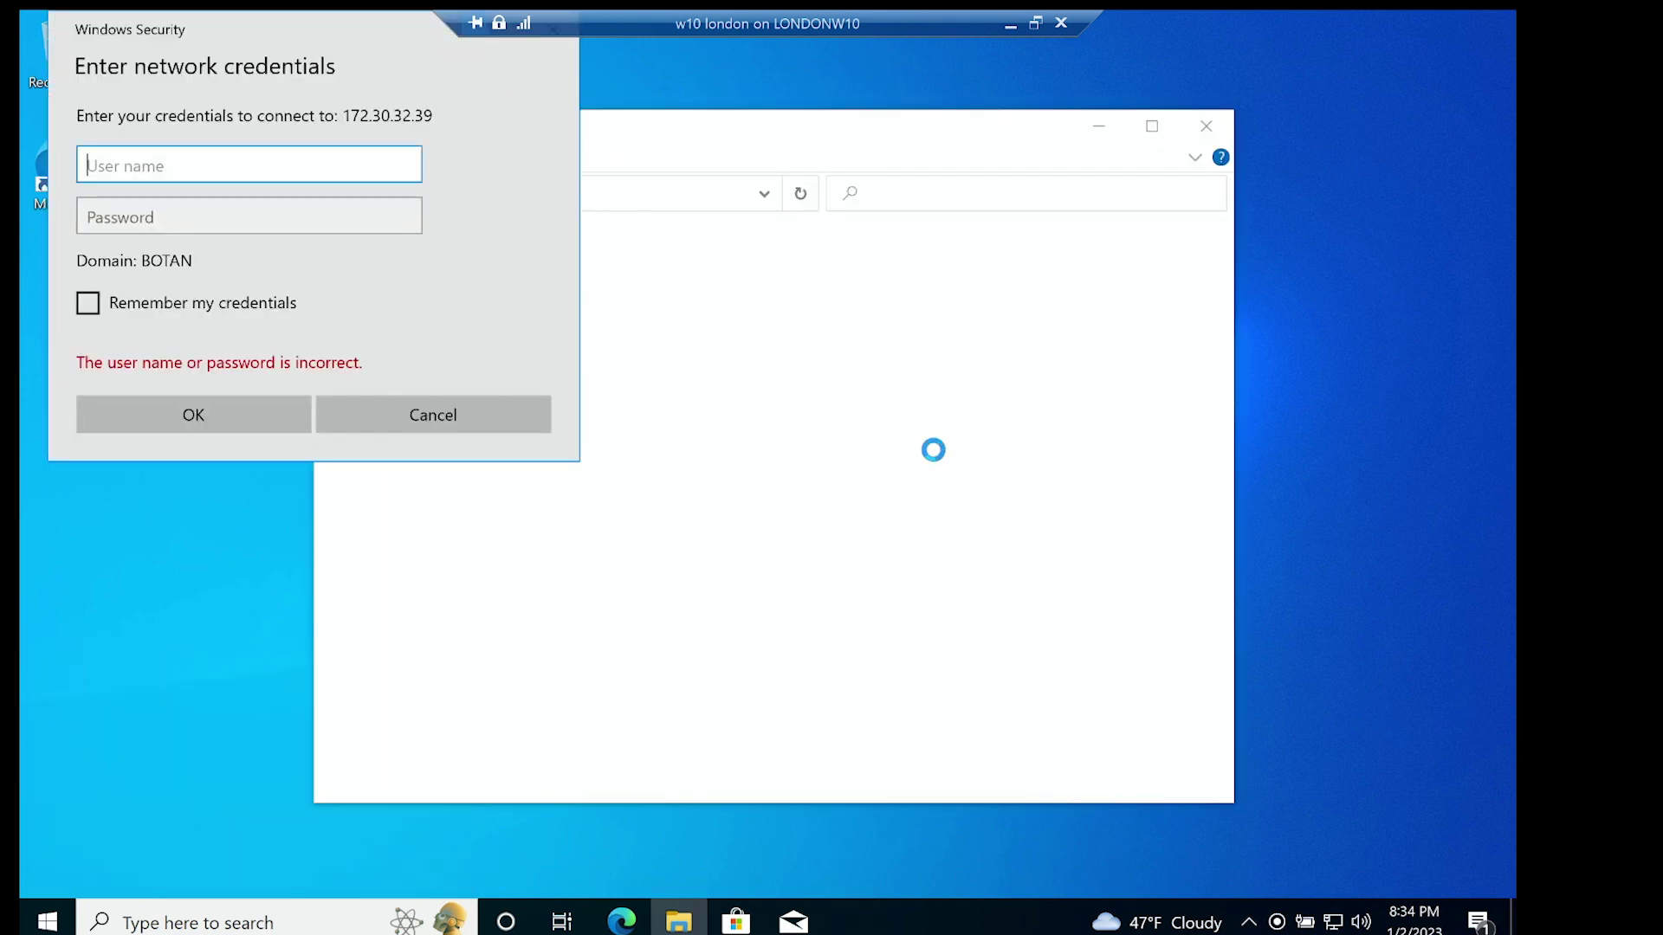
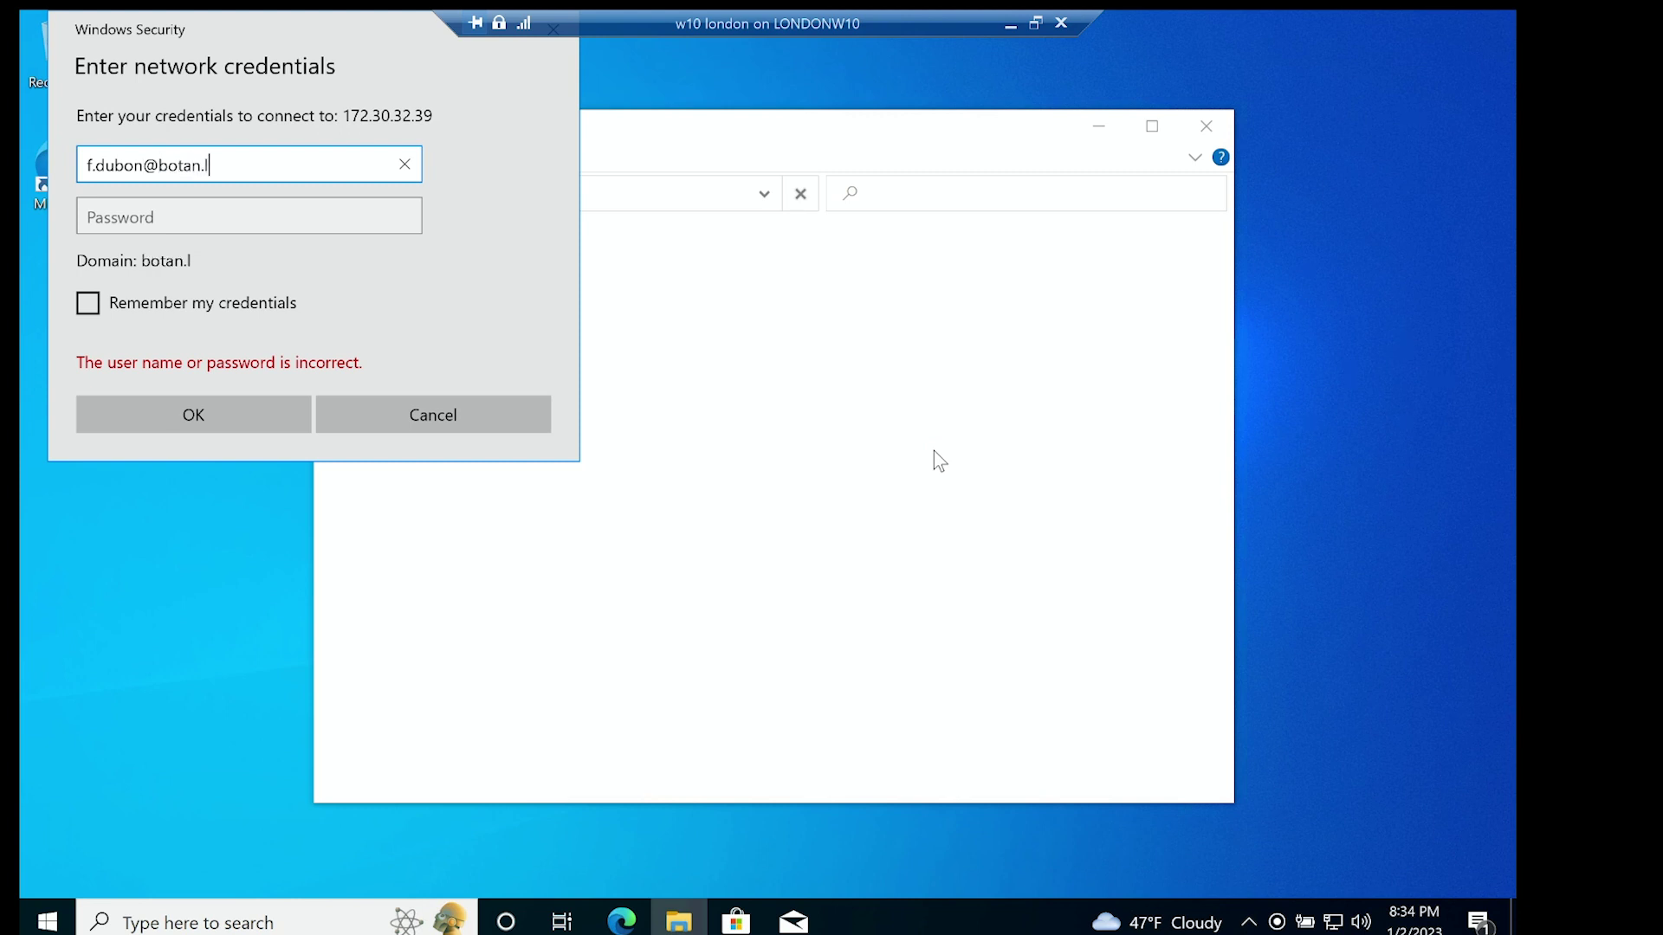
Sign in with the domain user's username and password to browse the server's shares.
key(Tab)
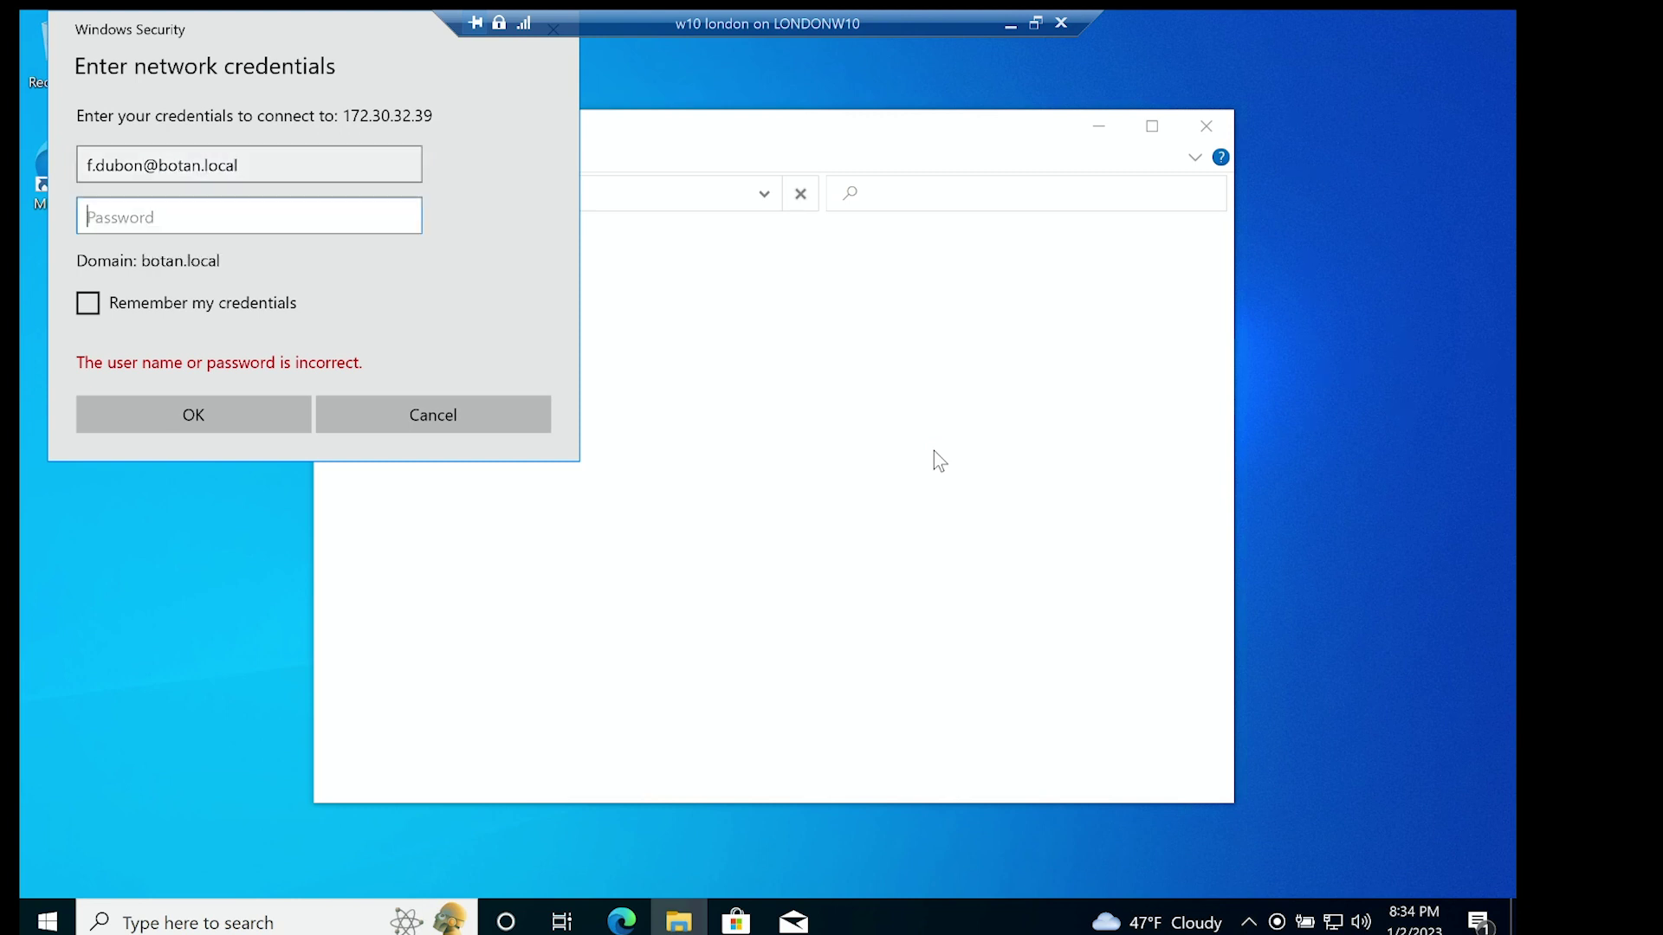
text(***************)
key(Return)
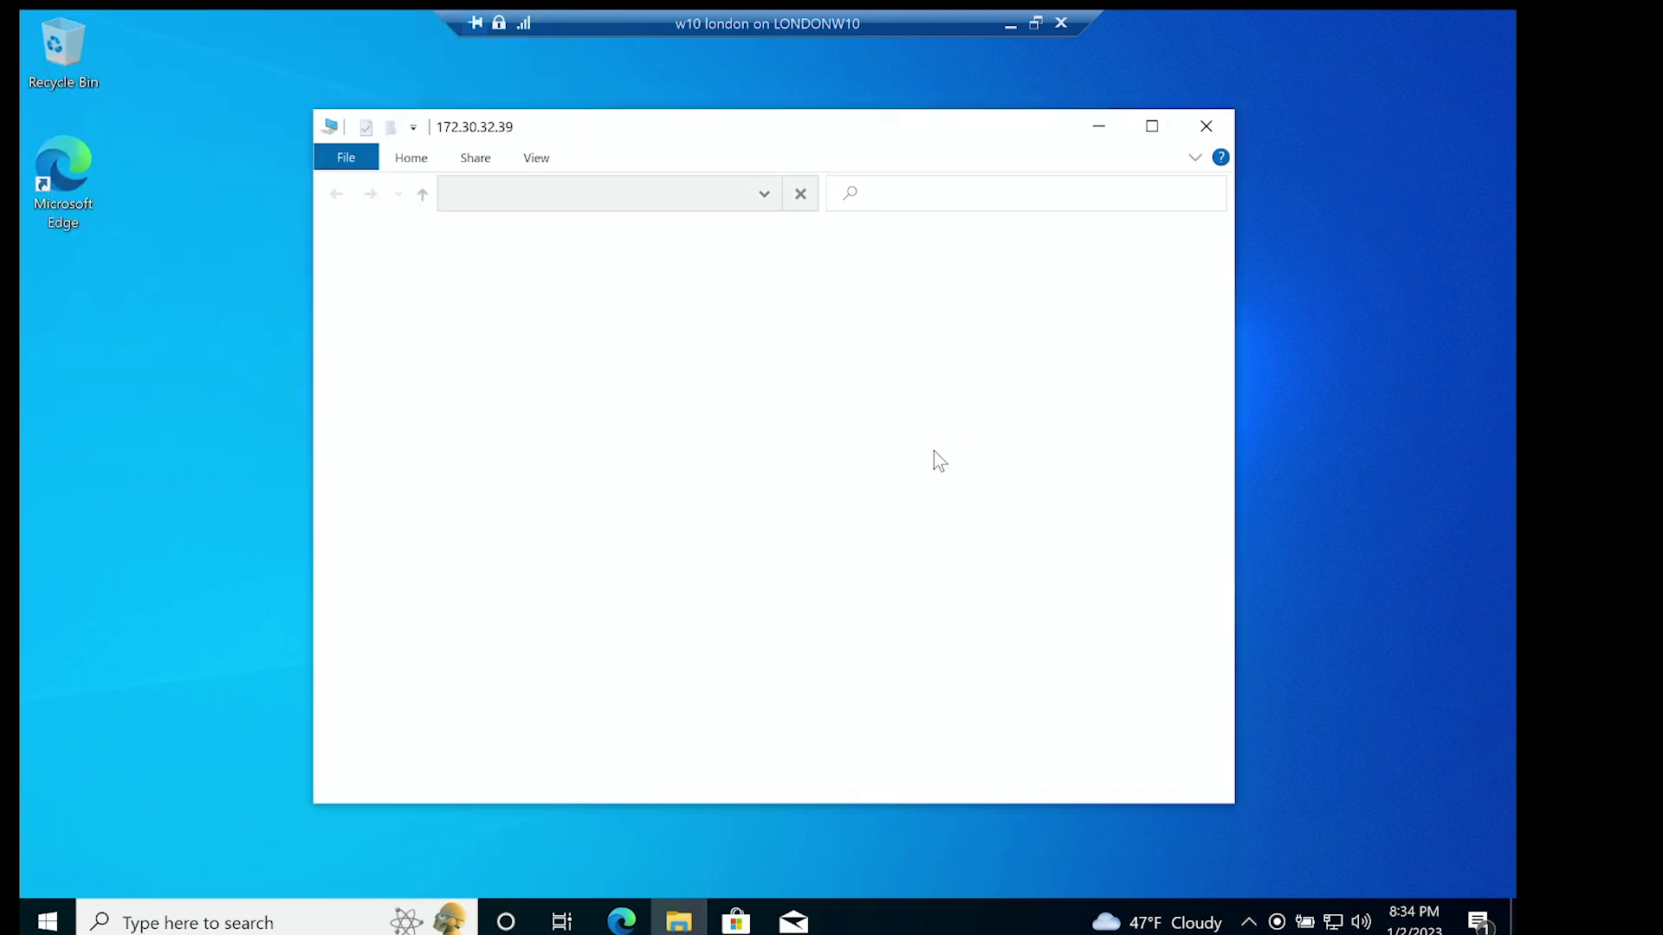
Open PublicUK's 'this is a readonly folder' and attempt a new text document, getting access denied.
double_click(606, 247)
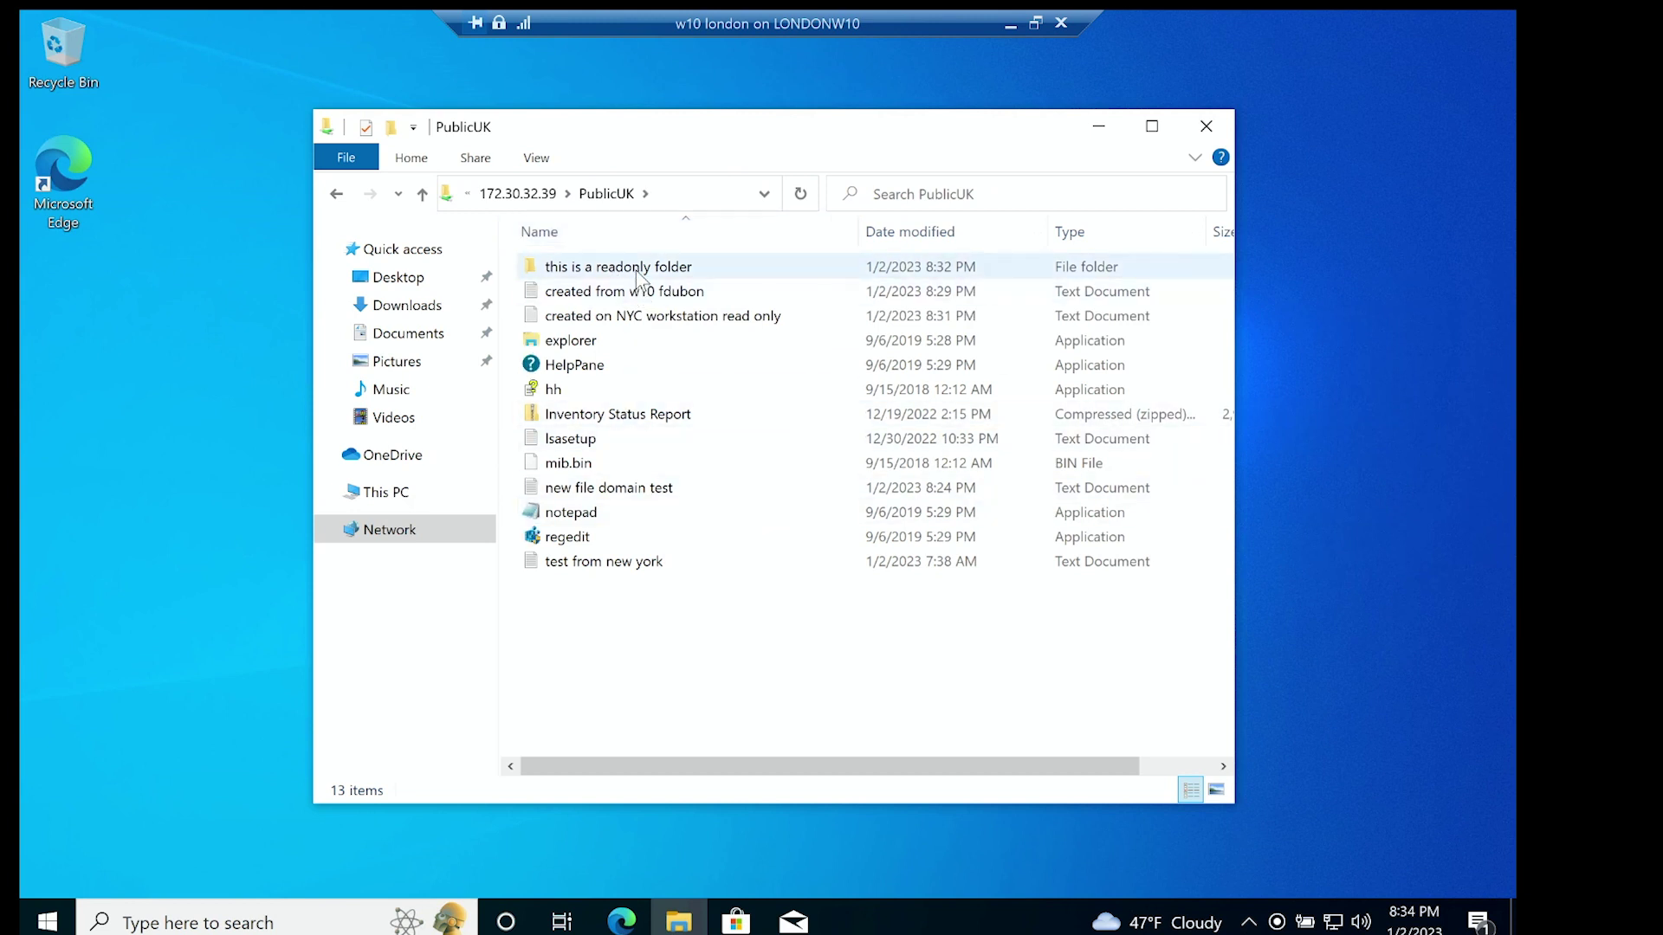
double_click(639, 269)
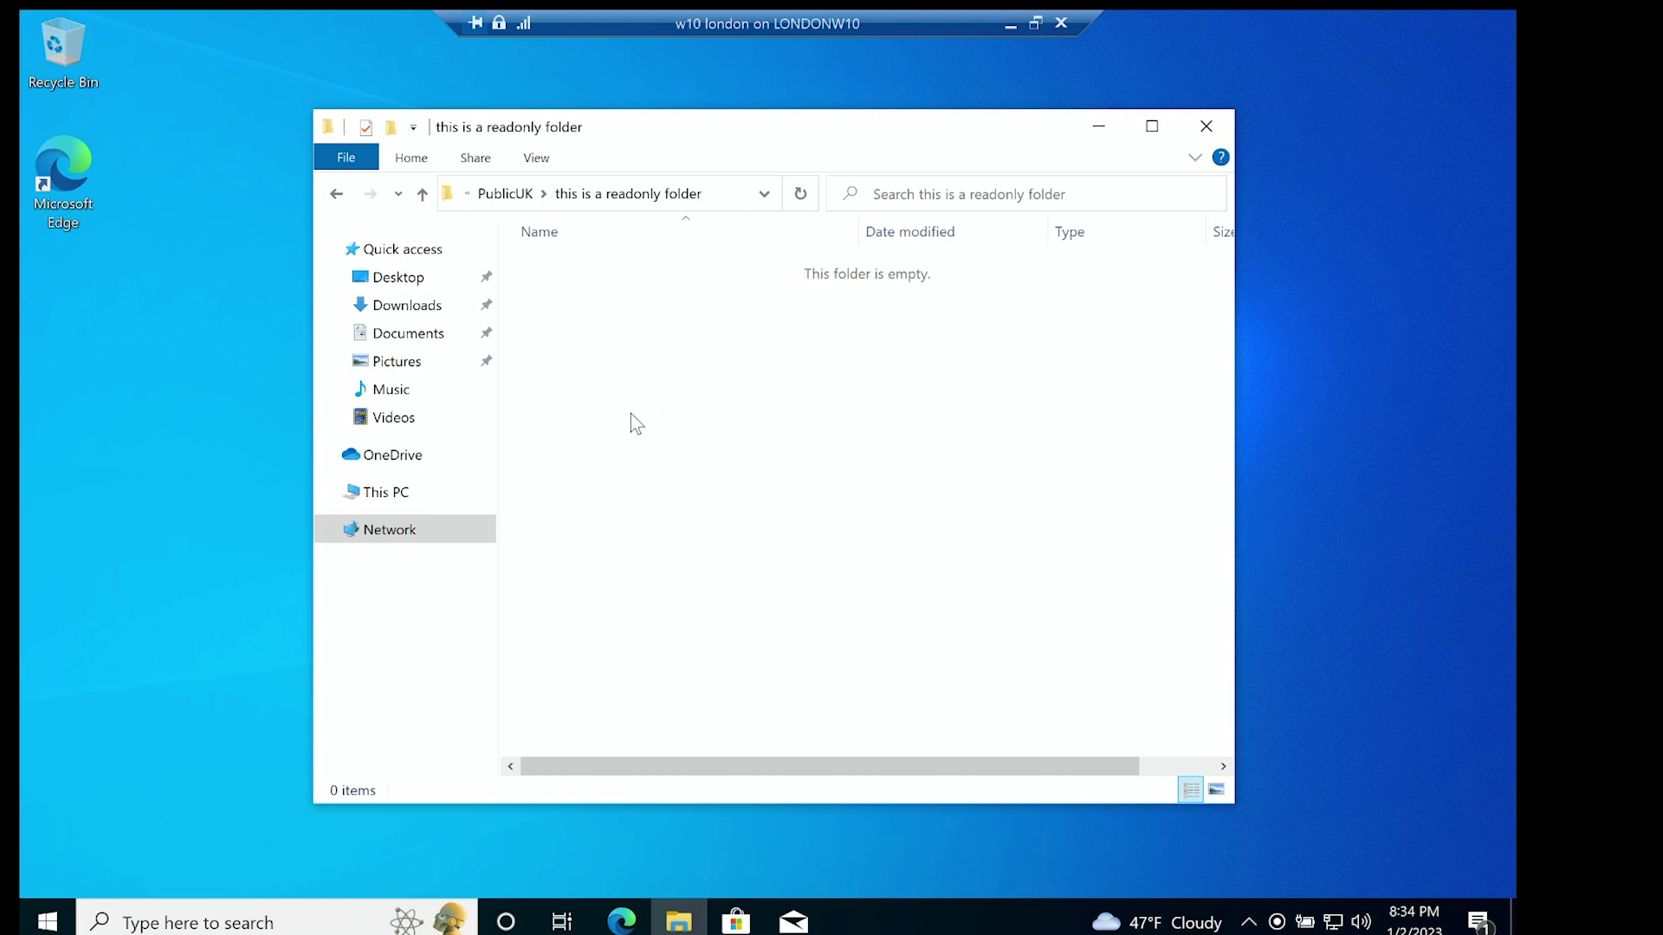
right_click(673, 317)
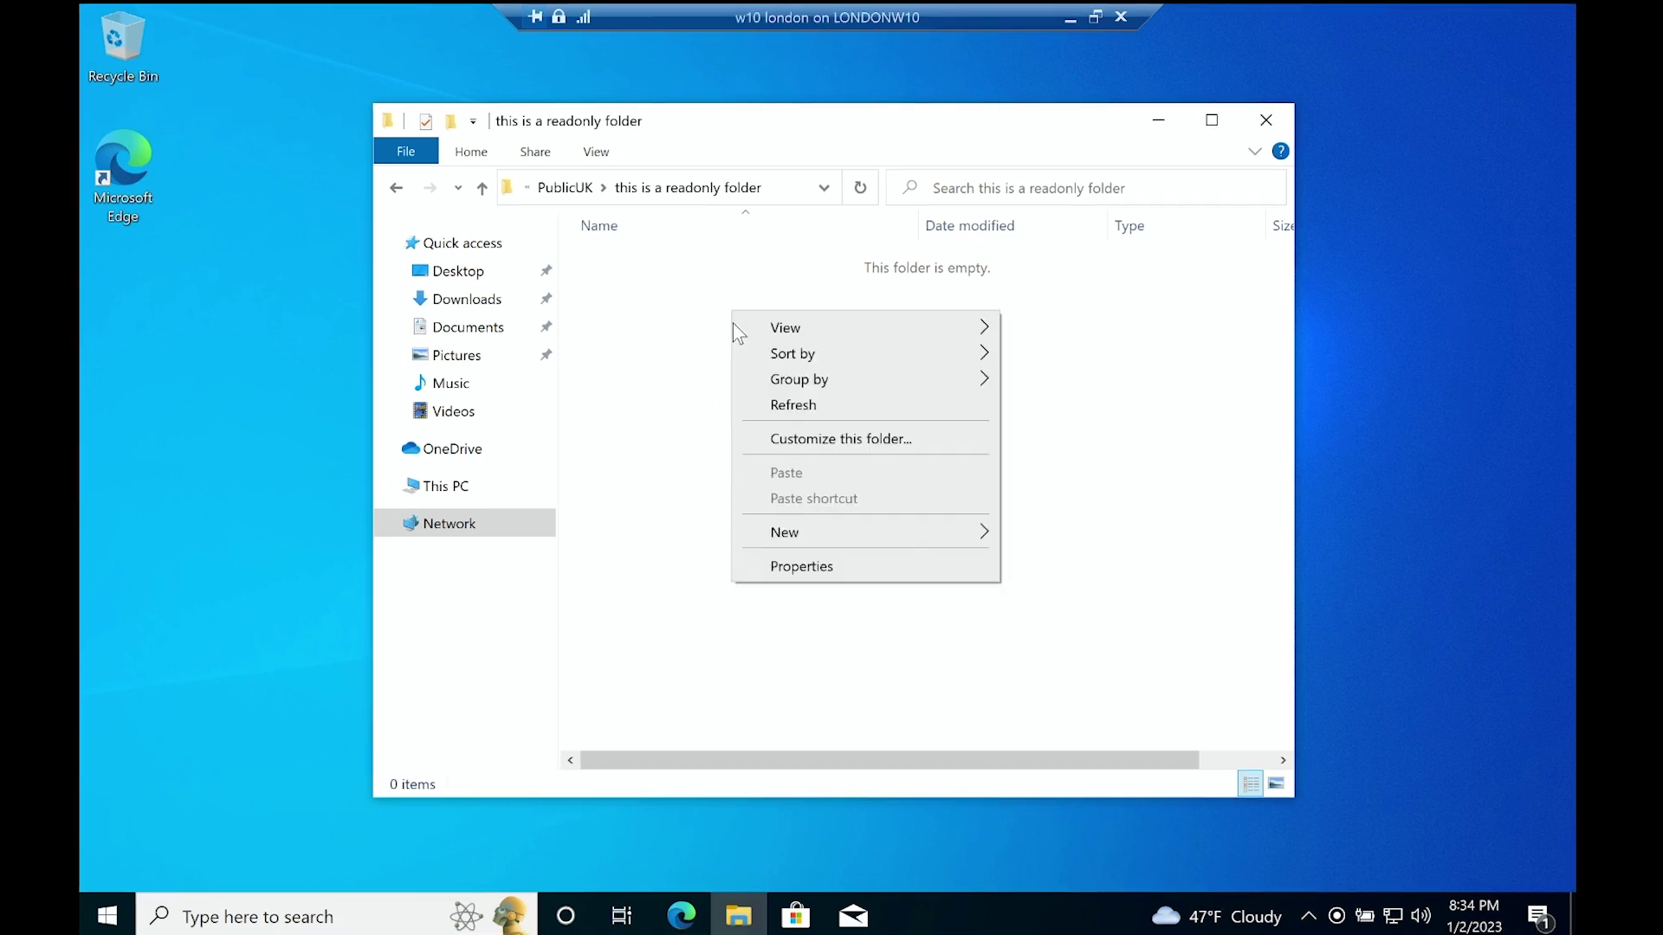
mouse_move(847, 537)
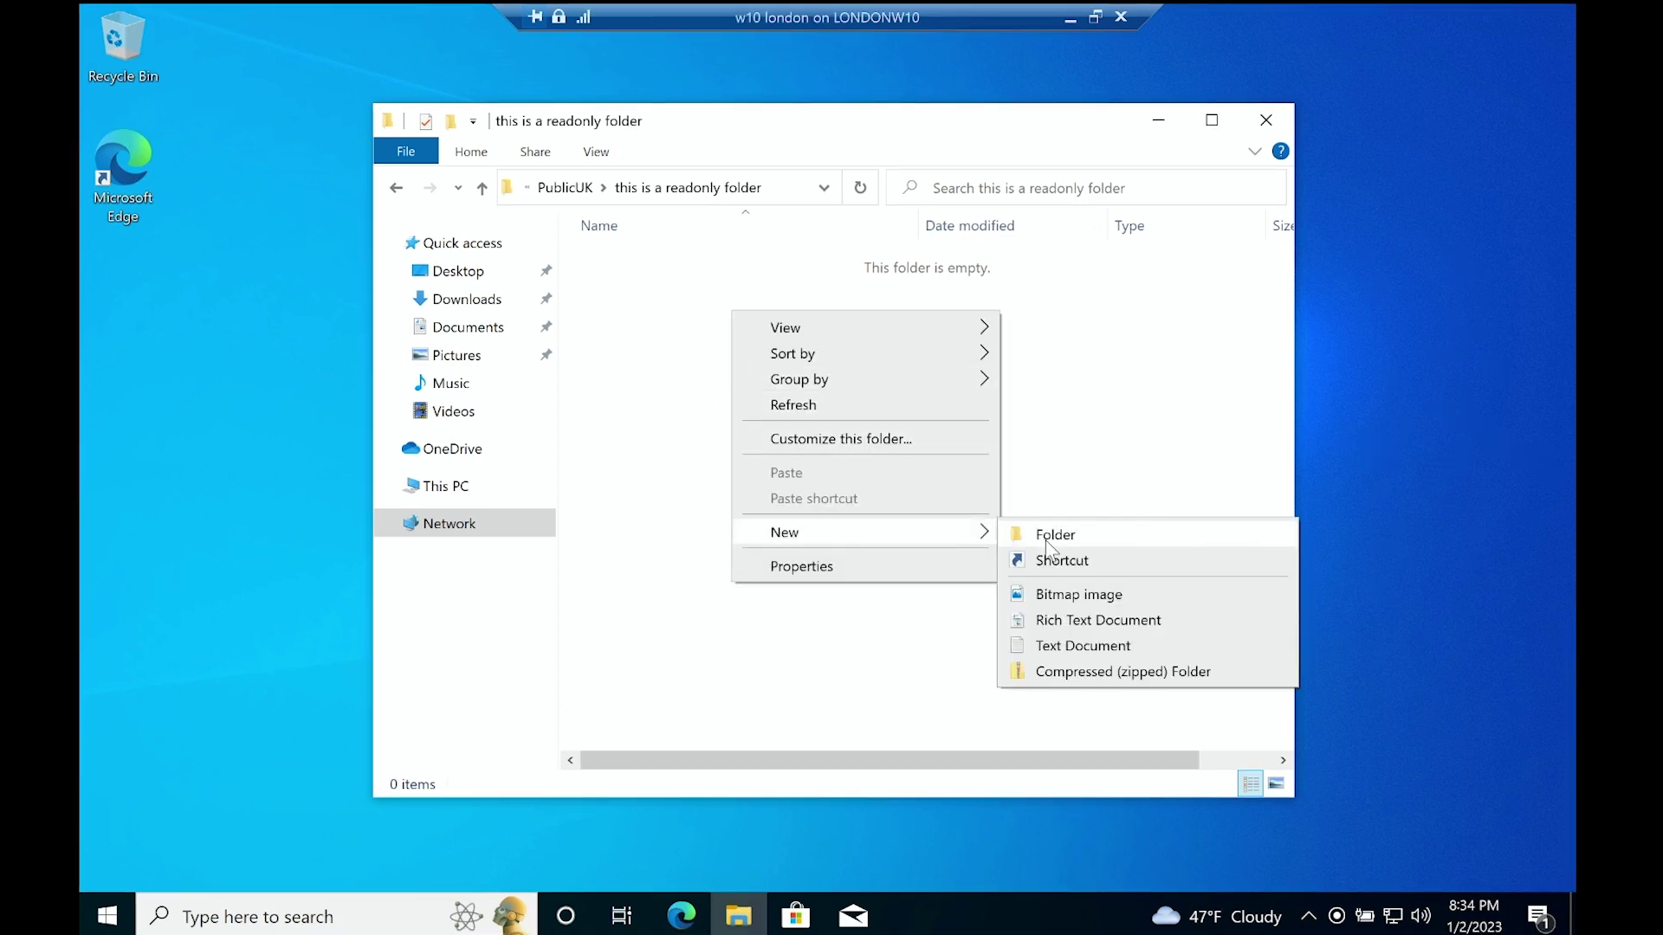
click(1087, 648)
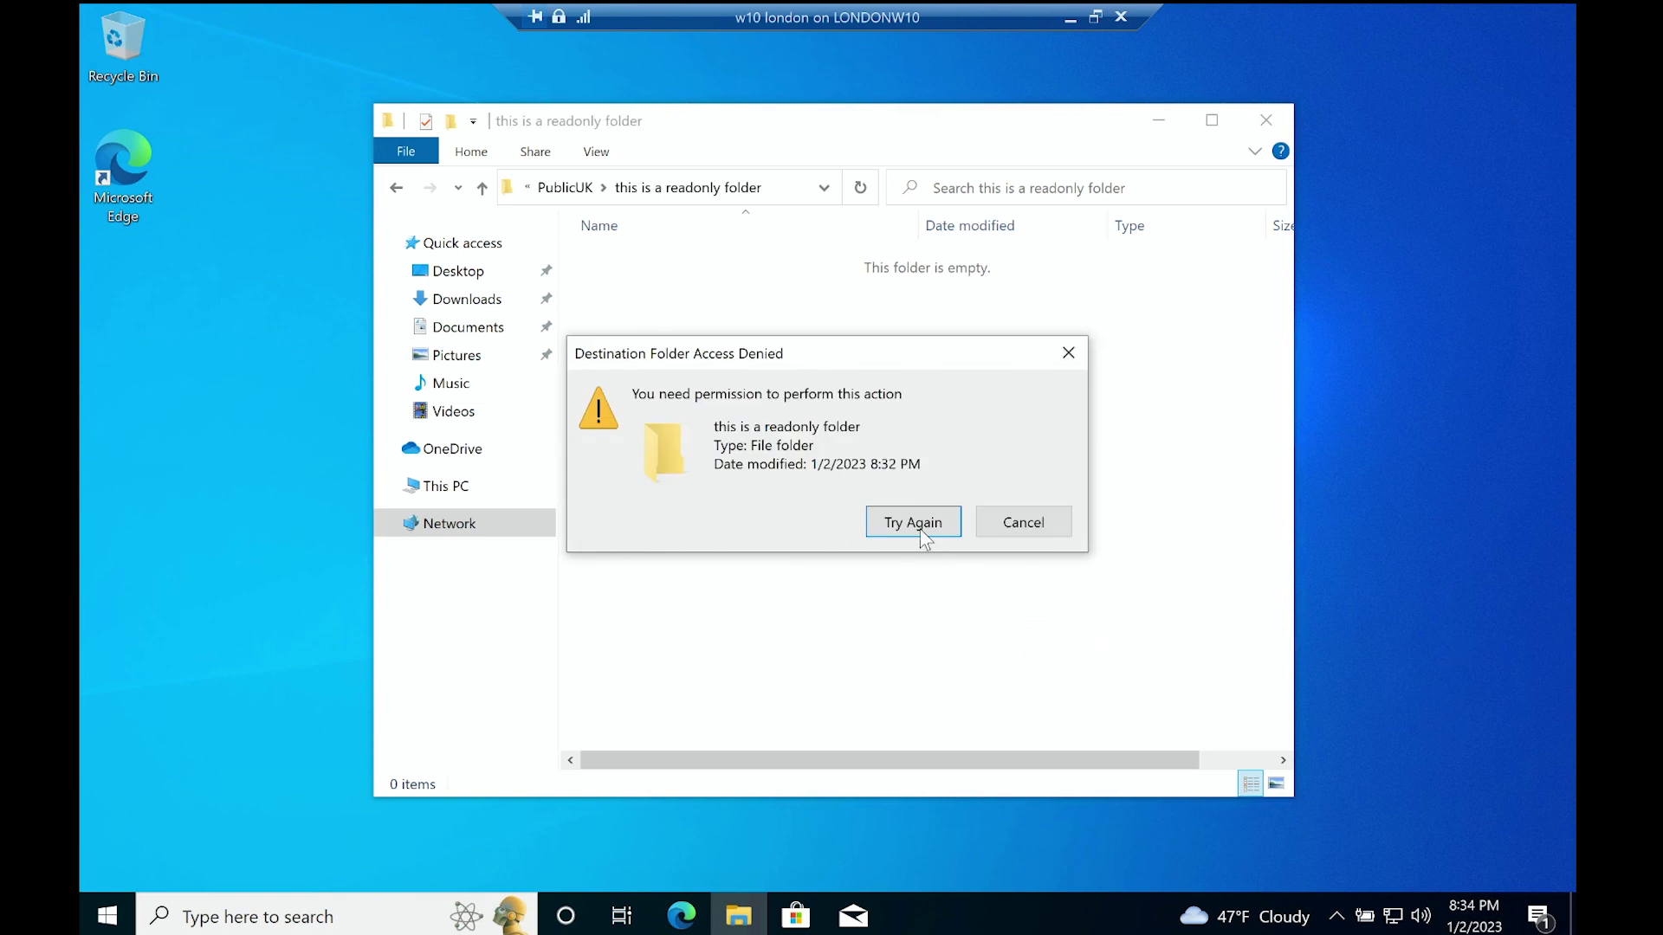